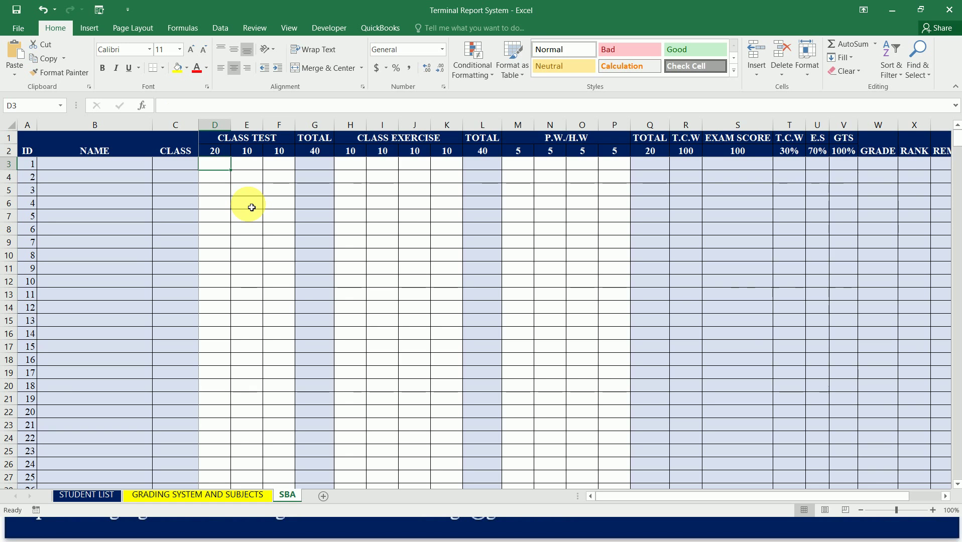
left_click(253, 170)
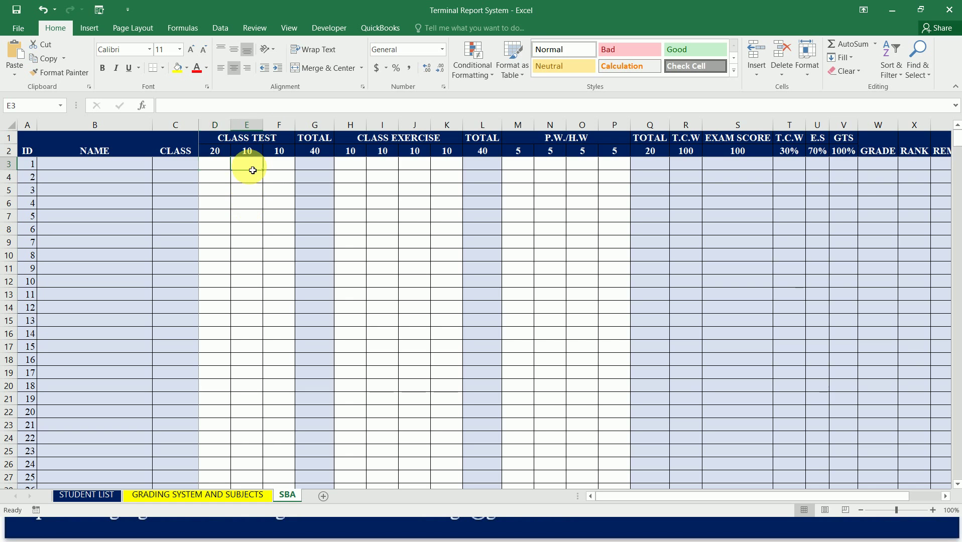
key("Left")
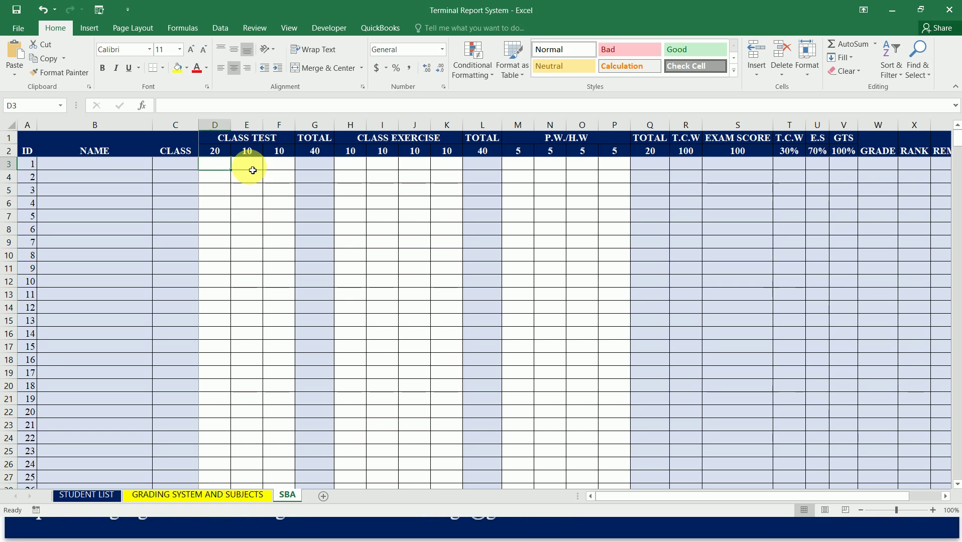
key("shift+Down")
key("shift+Down")
key("shift+Down")
key("shift+Down")
key("shift+Down")
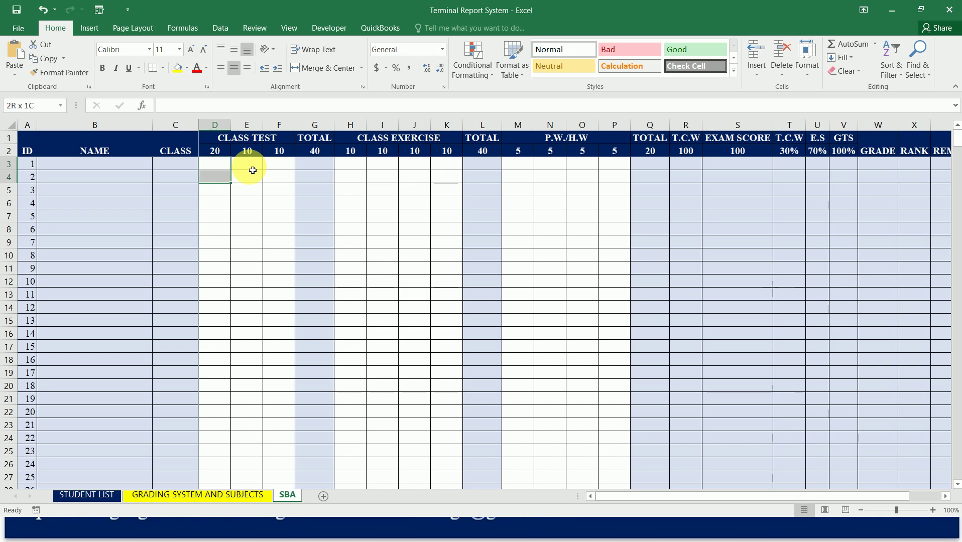
key("shift+Up")
key("shift+Up")
key("shift+Up")
key("shift+Up")
key("shift+Up")
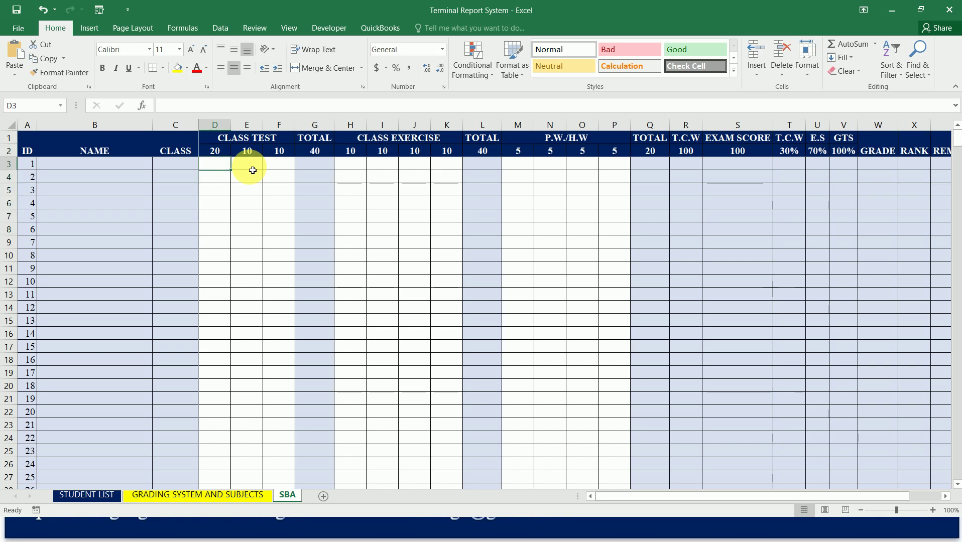
key("shift+Down")
key("shift+Down")
key("shift+Down")
key("shift+Down")
key("shift+Down")
key("shift+Down")
key("shift+Down")
key("shift+Down")
key("shift+Down")
key("shift+Down")
key("shift+Down")
key("shift+Down")
key("shift+Down")
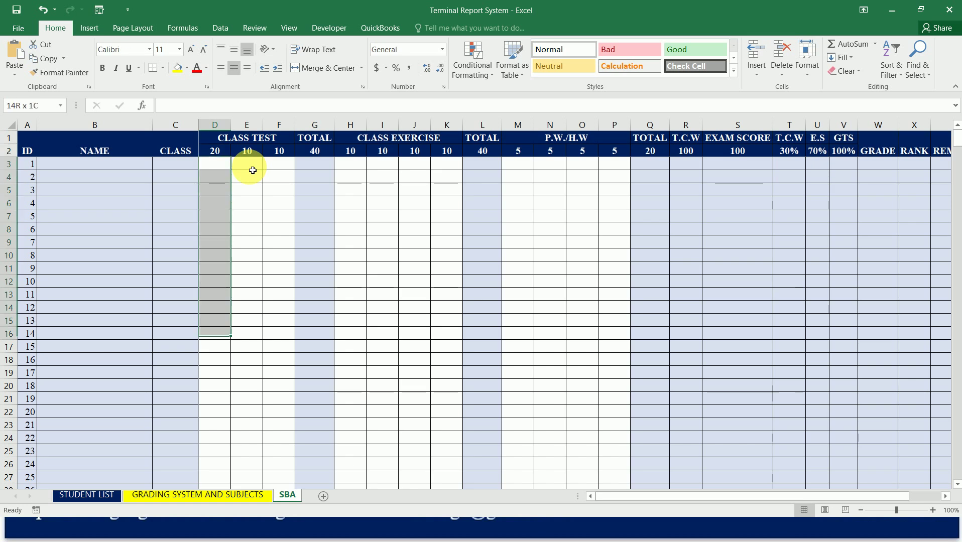
key("shift+Down")
key("shift+Down")
key("shift+Down")
key("shift+Down")
key("shift+Down")
key("shift+Down")
key("shift+Down")
key("shift+Down")
key("shift+Down")
key("shift+Down")
key("shift+Down")
key("shift+Down")
key("shift+Down")
key("shift+Down")
key("shift+Down")
key("shift+Down")
key("shift+Down")
key("shift+Down")
key("shift+Down")
key("shift+Down")
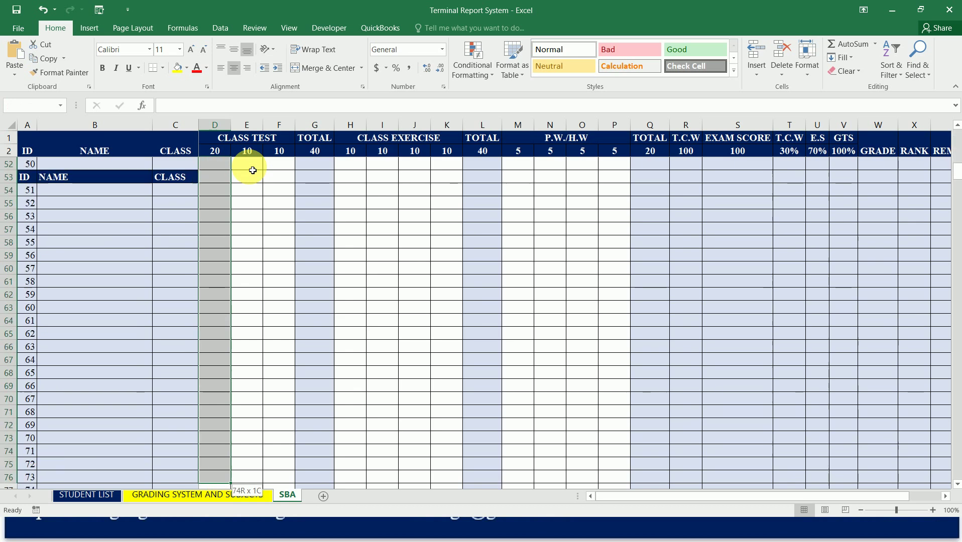
key("shift+Down")
key("shift+Down")
key("shift+Down")
key("shift+Down")
key("shift+Down")
key("shift+Down")
key("shift+Down")
key("shift+Down")
key("shift+Down")
key("shift+Down")
key("shift+Down")
key("shift+Down")
key("shift+Down")
key("shift+Down")
key("shift+Down")
key("shift+Down")
key("shift+Down")
key("shift+Down")
key("shift+Down")
key("shift+Down")
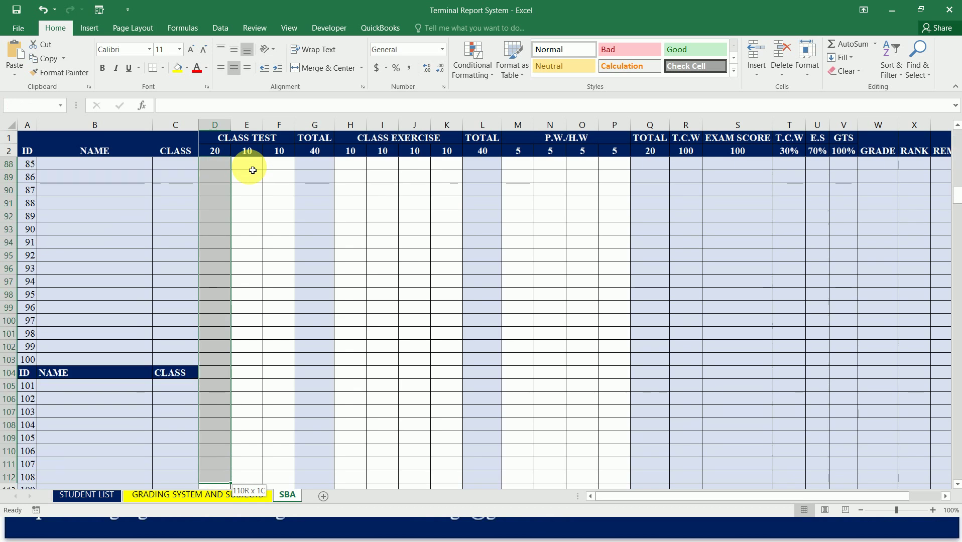
key("shift+Down")
key("shift+Down")
key("shift+Down")
key("shift+Down")
key("shift+Down")
key("shift+Down")
key("shift+Down")
key("shift+Down")
key("shift+Down")
key("shift+Down")
key("shift+Down")
key("shift+Down")
key("shift+Down")
key("shift+Down")
key("shift+Down")
key("shift+Down")
key("shift+Down")
key("shift+Down")
key("shift+Down")
key("shift+Down")
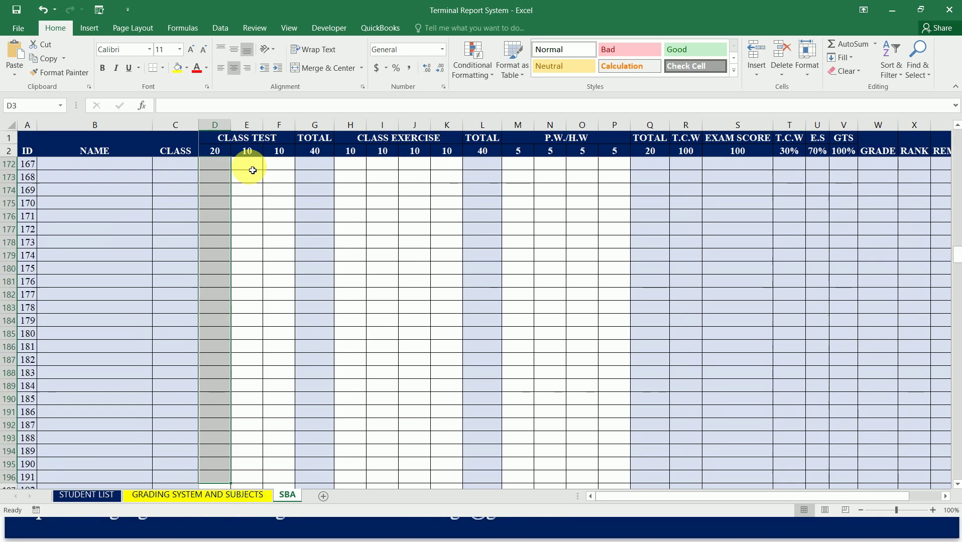
Go to the last ID row, row 511, and enter 1 in its three Class Test cells, D511 to F511.
key("Left")
key("Left")
key("Left")
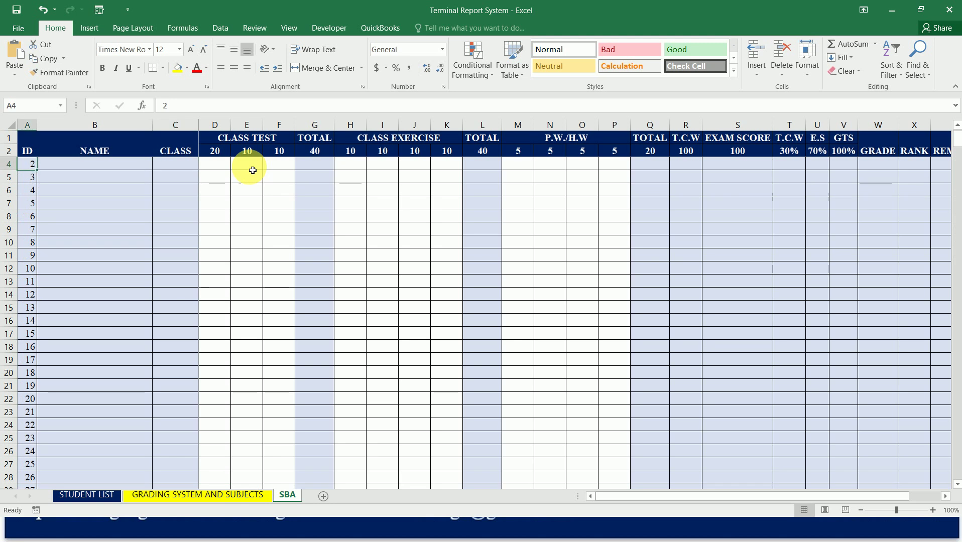
key("ctrl+Down")
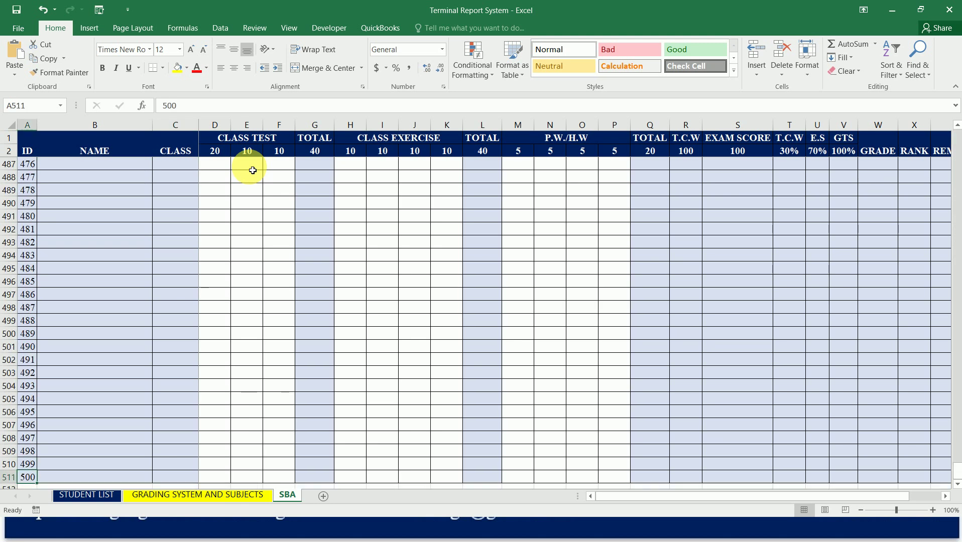
key("Right")
key("Right")
key("Right")
type("1")
key("Tab")
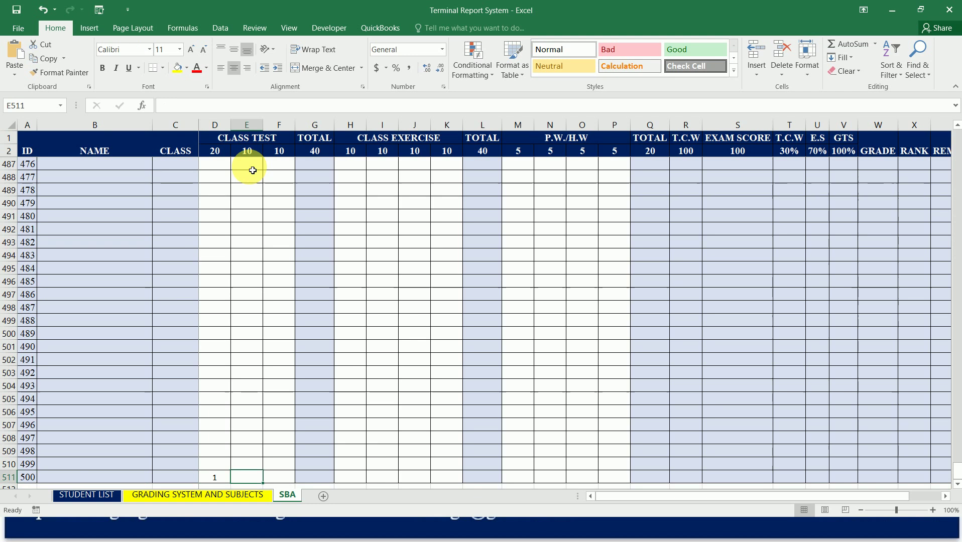
type("1")
key("Tab")
type("1")
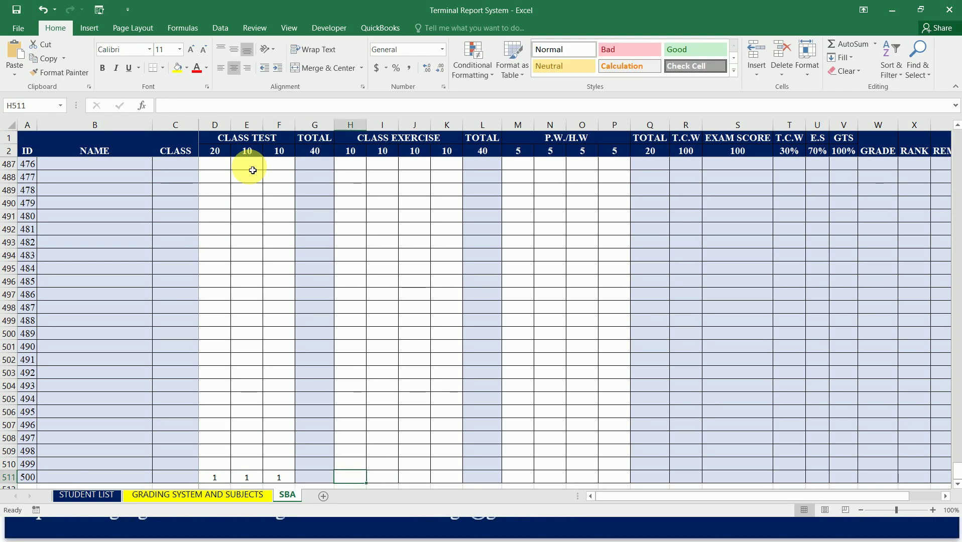
Enter 1 in the Class Test total, the four Class Exercise cells and their total, G511 to L511.
key("Tab")
type("1")
key("Tab")
type("1")
key("Tab")
type("1")
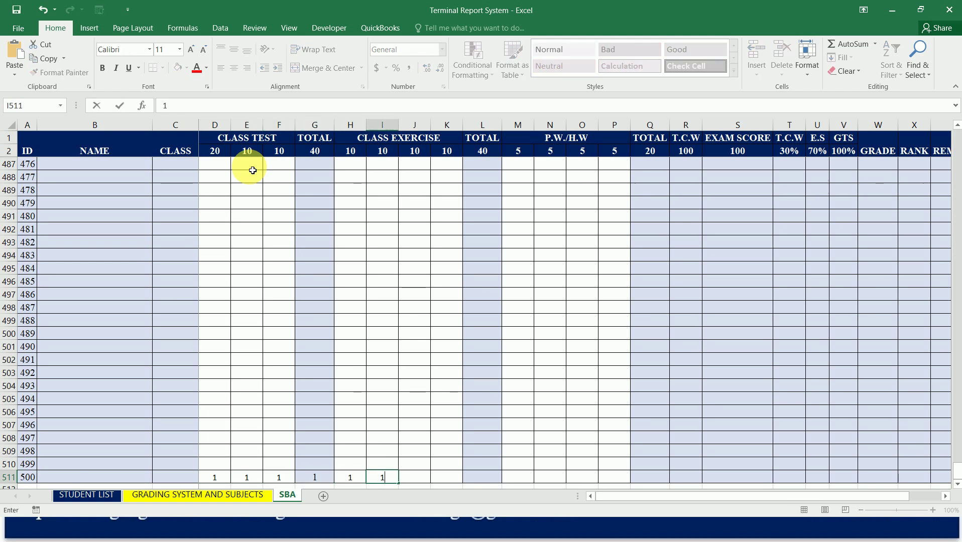
key("Tab")
type("1")
key("Tab")
type("1\t1")
Enter 1 in the four P.W./H.W. cells of row 511, M511 to P511.
key("Tab")
type("1")
key("Tab")
type("1")
key("Tab")
type("1")
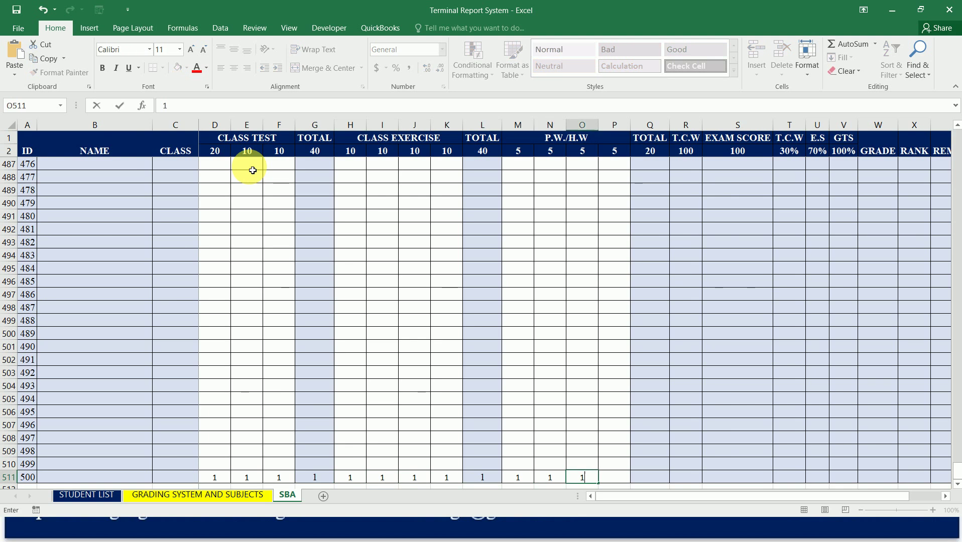
key("Tab")
type("1")
Enter 1 in the remaining cells of row 511, from the P.W./H.W. total through the REMARKS column.
key("ctrl+Return")
type("1\t1\t1\t1\t1\t1")
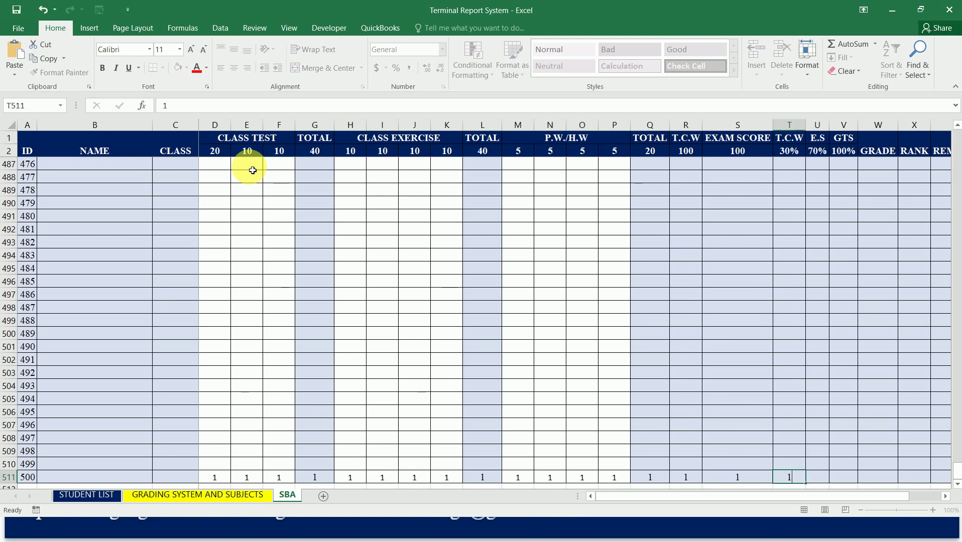
key("ctrl+Return")
type("1\t1\t1")
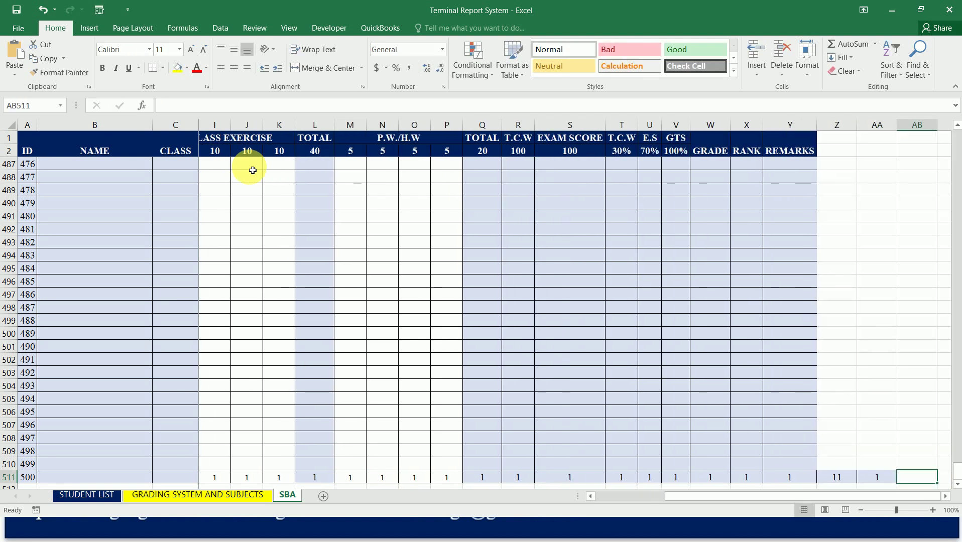
Remove the surplus entries beyond the REMARKS column in row 511 and return to D511.
key("Left")
key("Left")
key("Left")
key("Left")
key("Left")
key("Left")
key("Left")
key("Left")
key("Left")
key("Left")
key("Left")
key("Left")
key("Left")
key("Left")
key("Left")
key("Left")
key("Left")
key("Left")
key("Left")
key("Left")
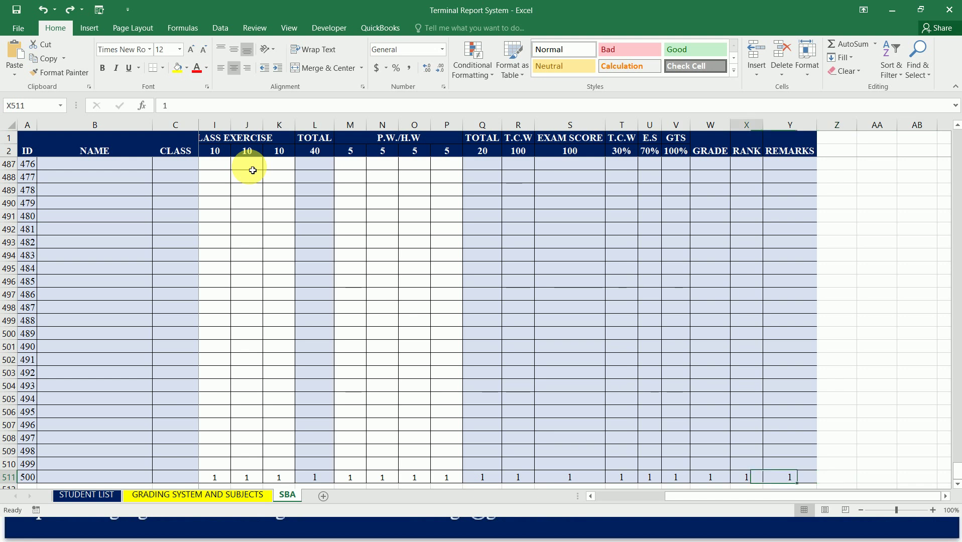
key("Right")
key("Right")
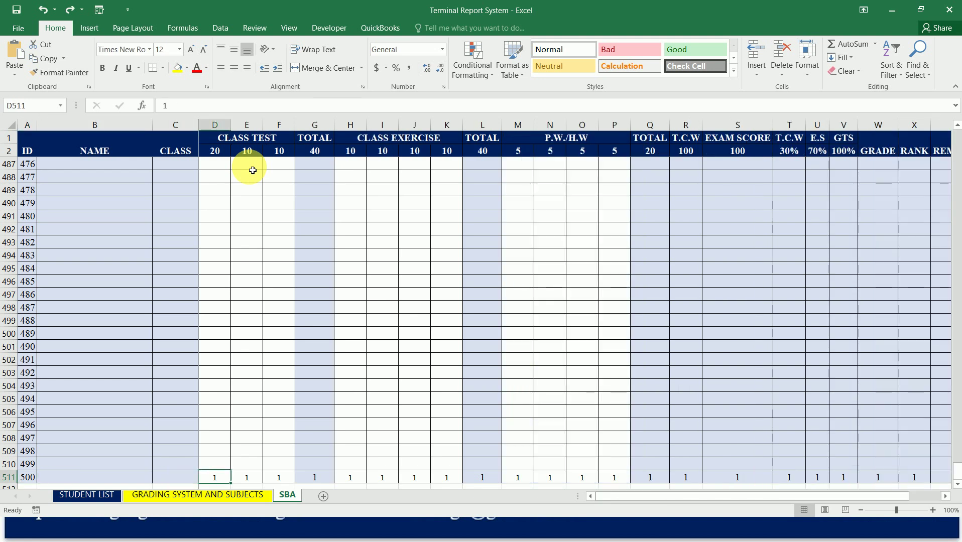
Set data validation on the first Class Test column, D3 to D511, allowing decimals between 0 and 20.
key("ctrl+shift+Up")
key("Down")
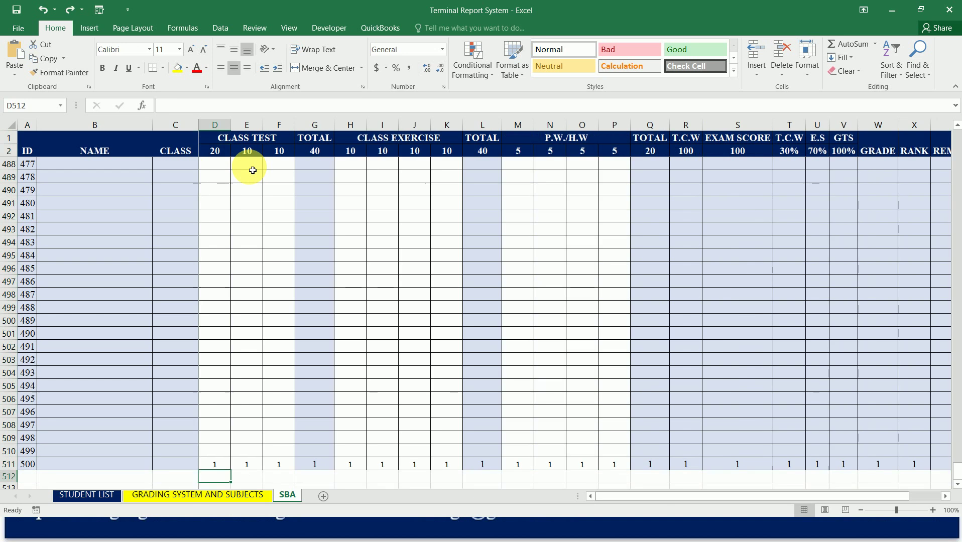
key("ctrl+Up")
key("ctrl+Up")
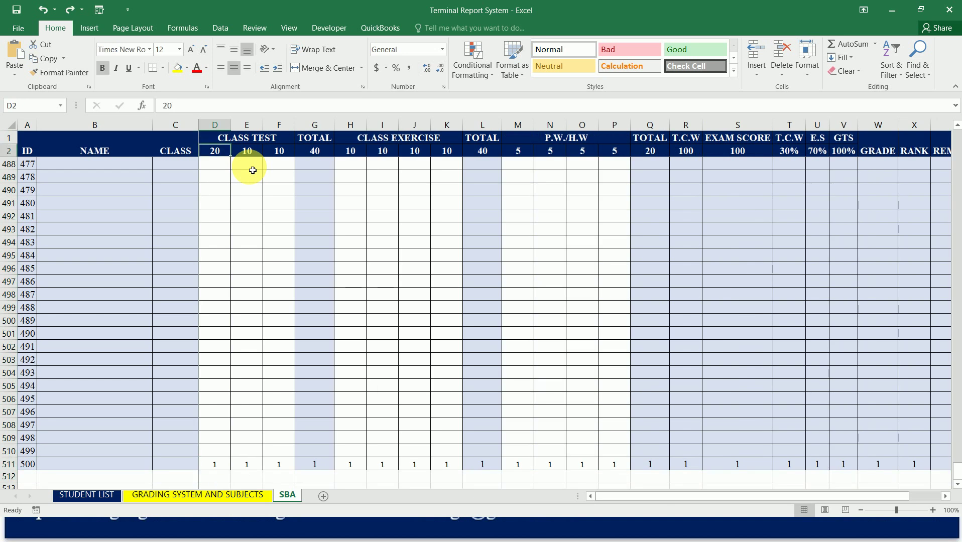
key("Down")
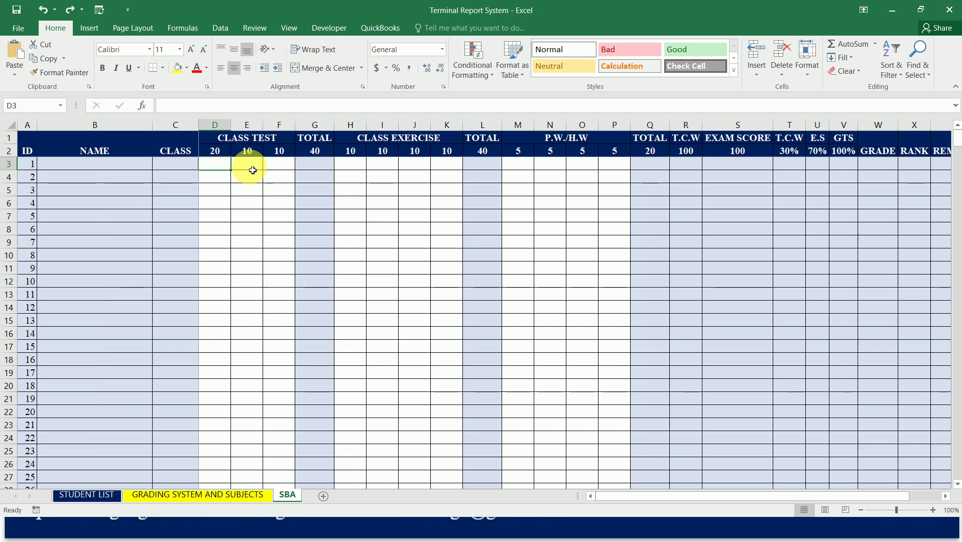
key("ctrl+shift+Down")
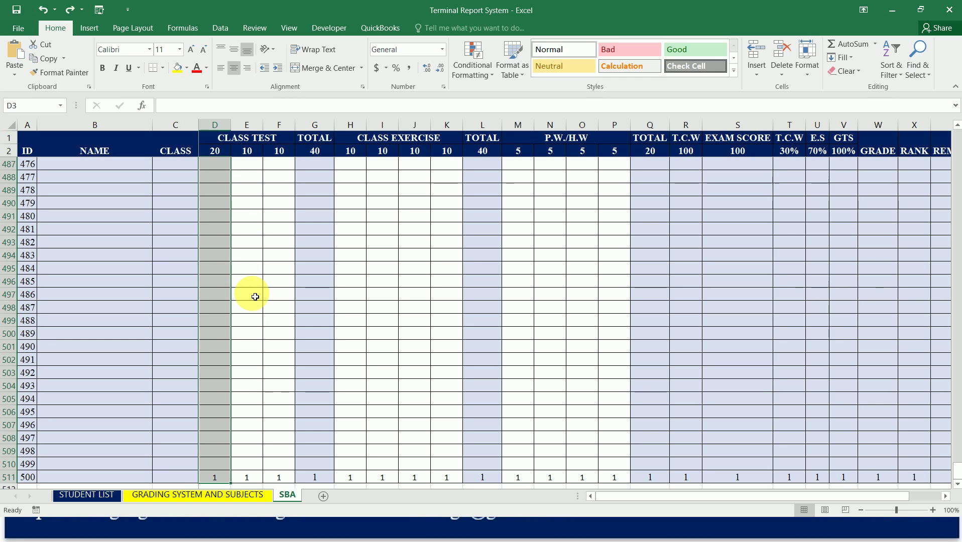
left_click(217, 30)
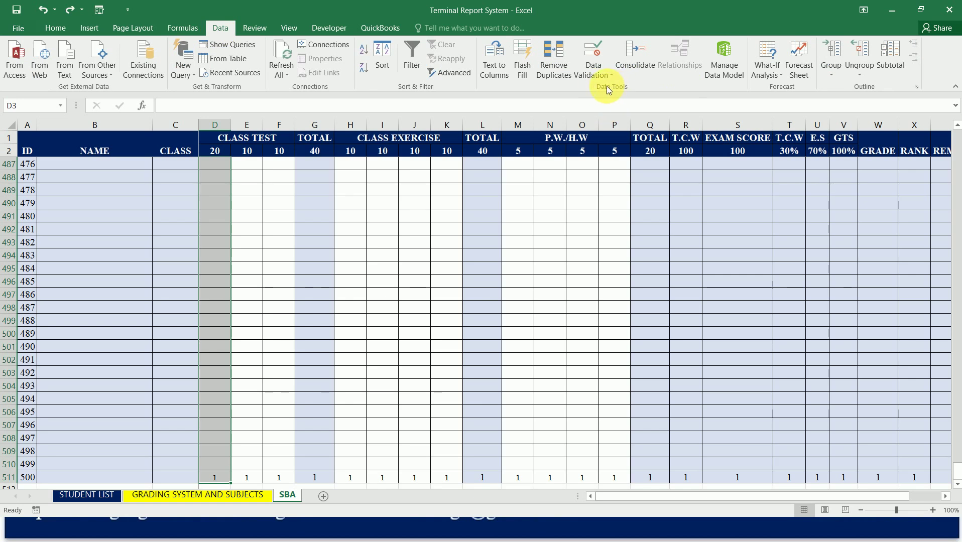
left_click(594, 49)
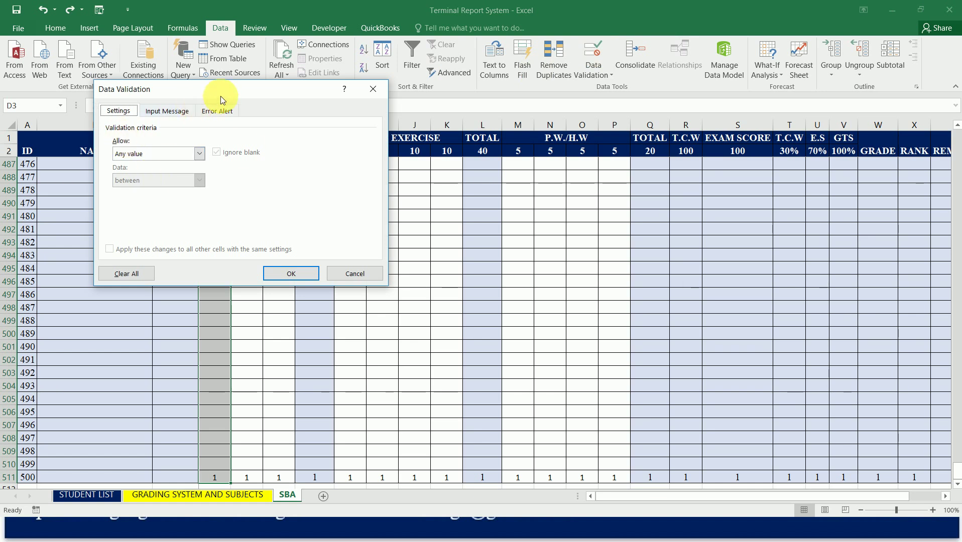
left_click_drag(221, 96, 501, 90)
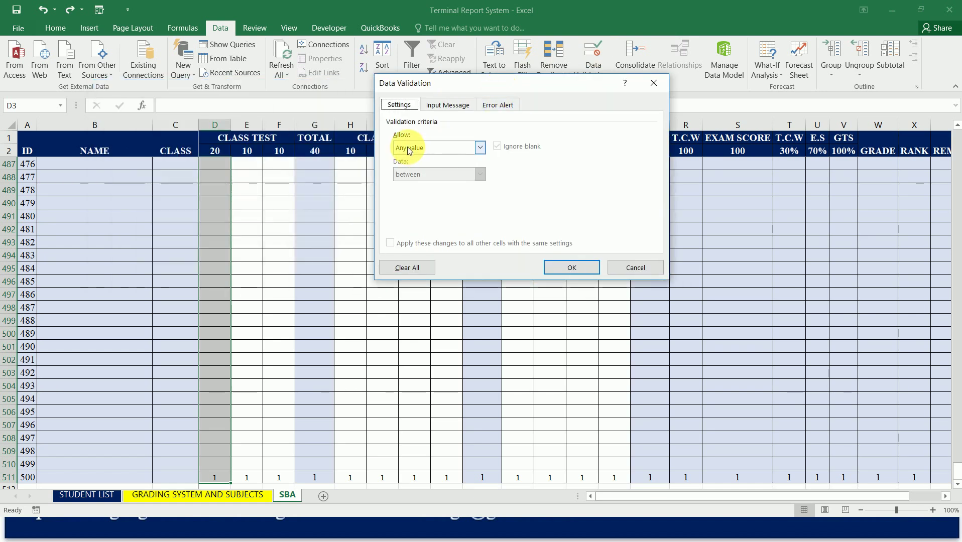
left_click(477, 147)
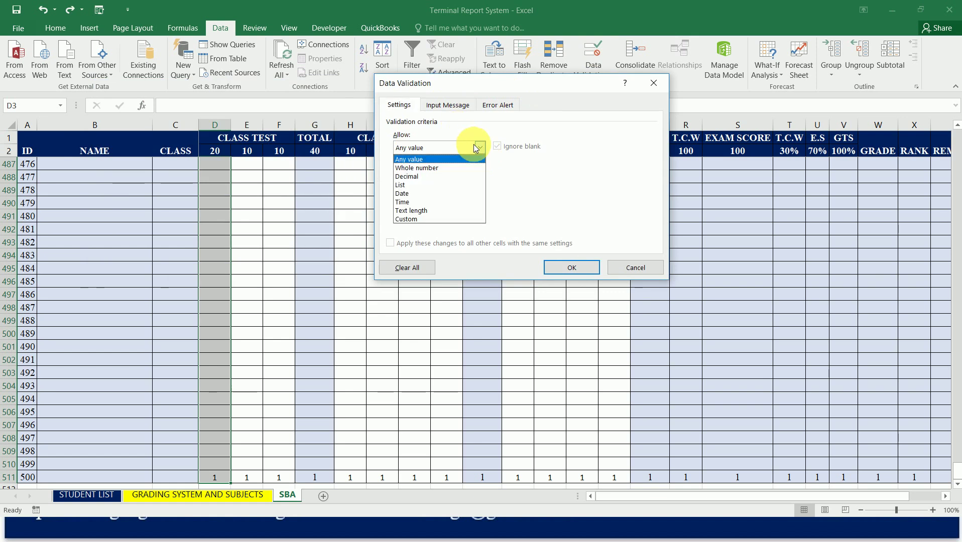
left_click(430, 175)
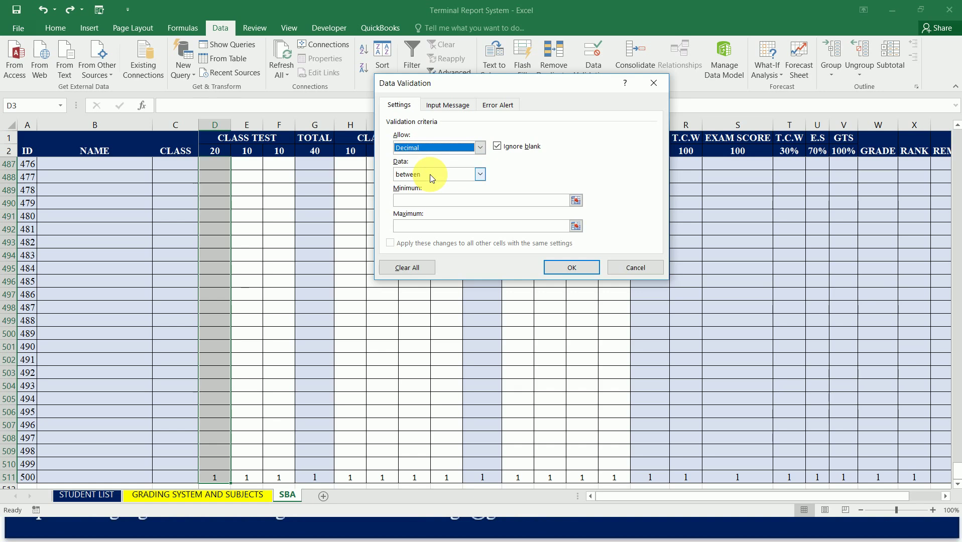
left_click(426, 201)
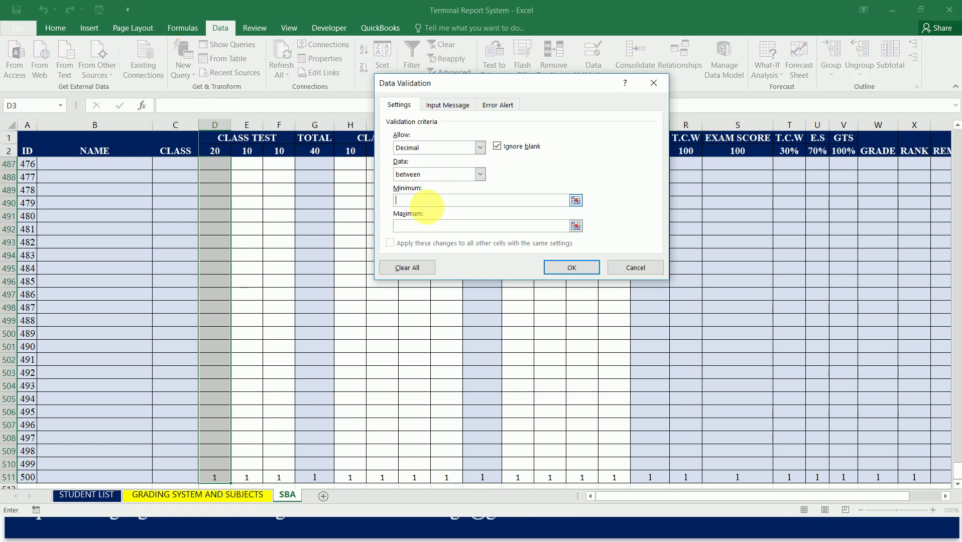
type("0")
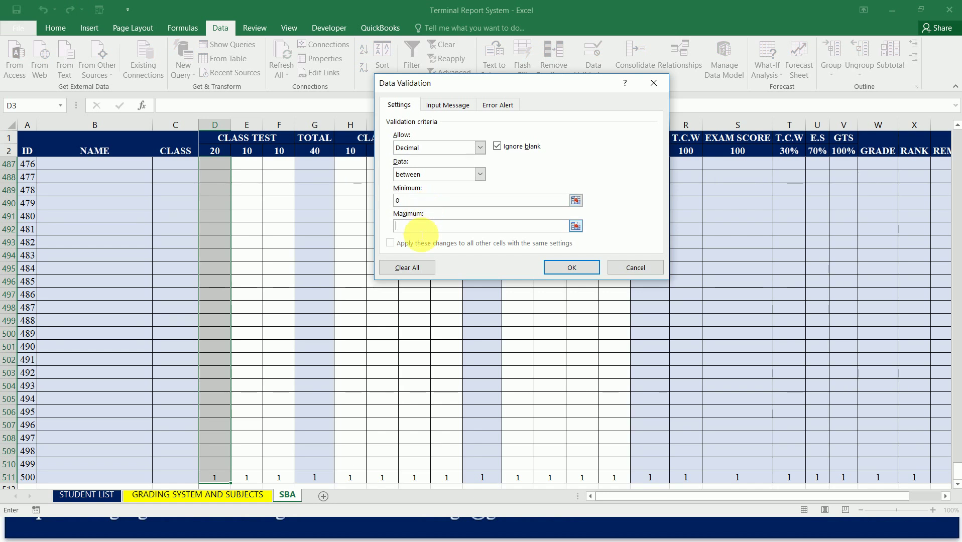
type("20")
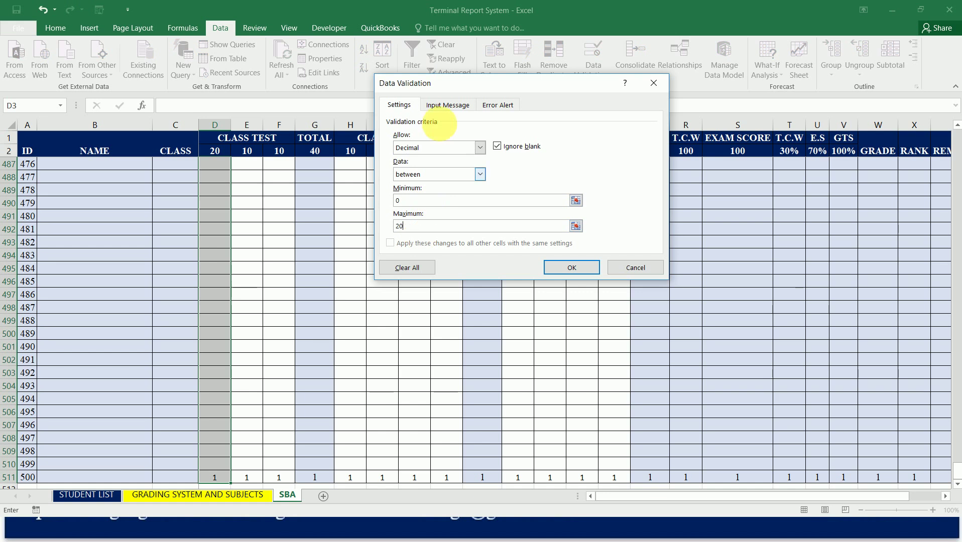
Write the stop alert's error message for D3 to D511 as "You are only allowed to enter a maximum of 20 and a minimum of 0".
left_click(448, 107)
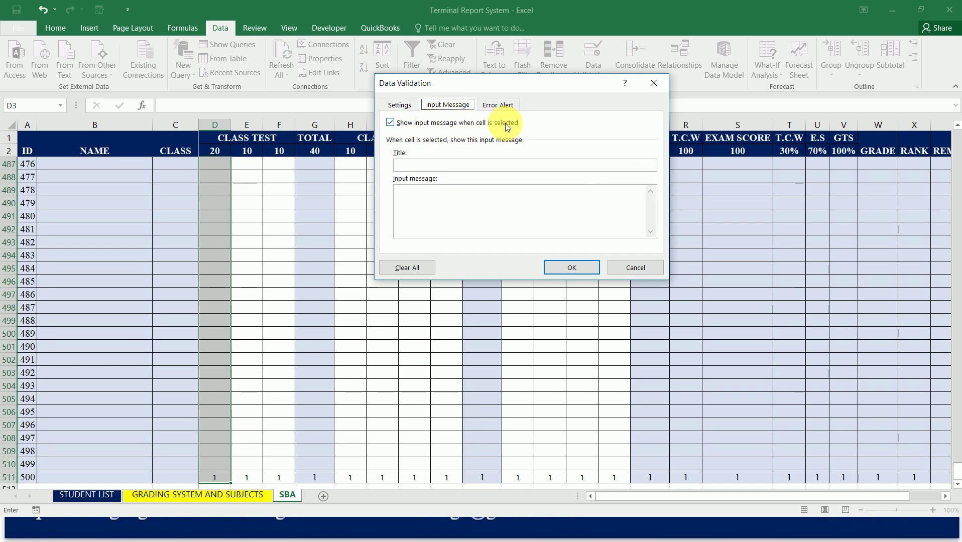
left_click(465, 197)
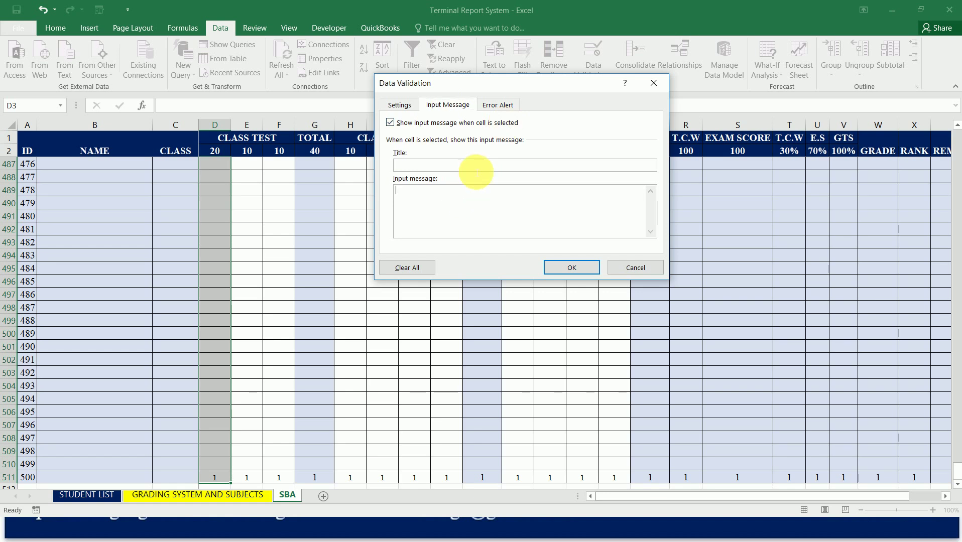
left_click(503, 107)
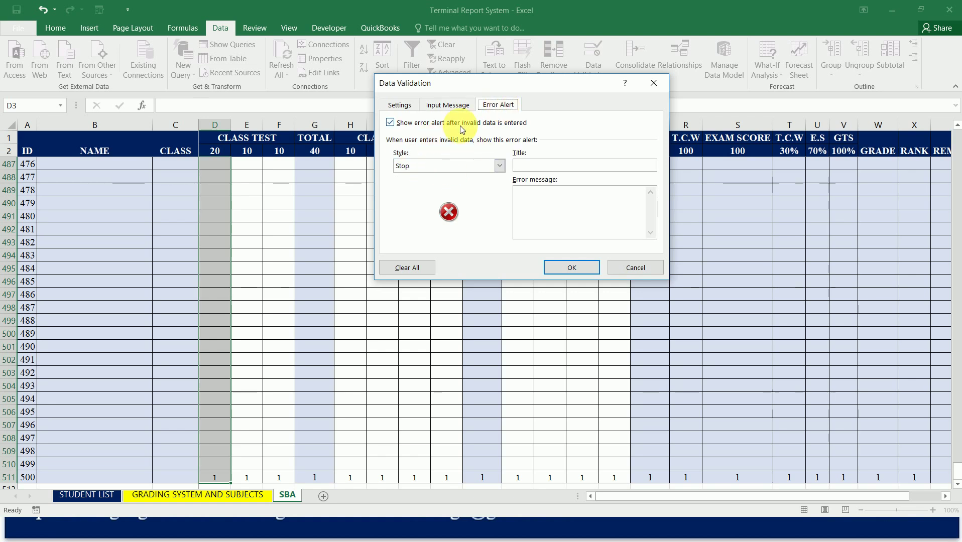
left_click(525, 200)
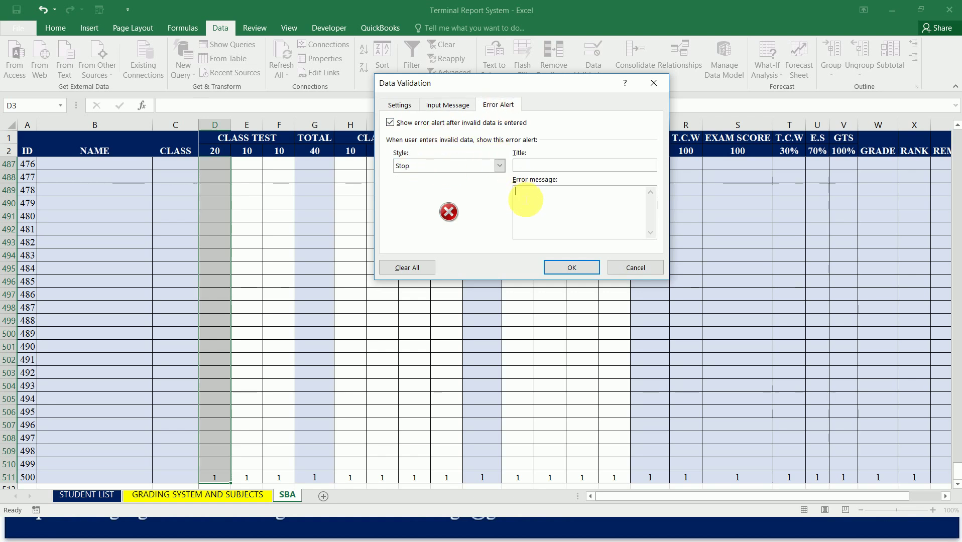
type("You are only allowed to en")
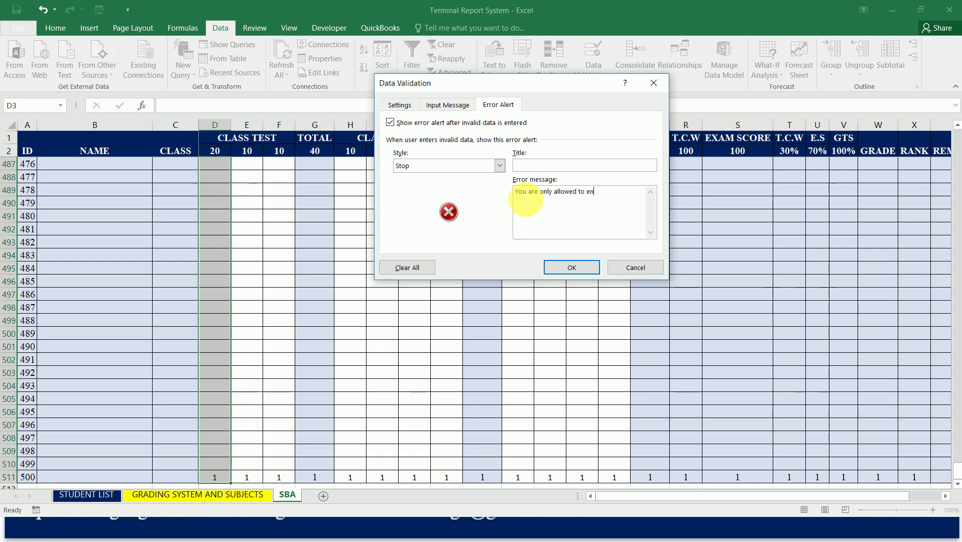
type("ter a maximum of")
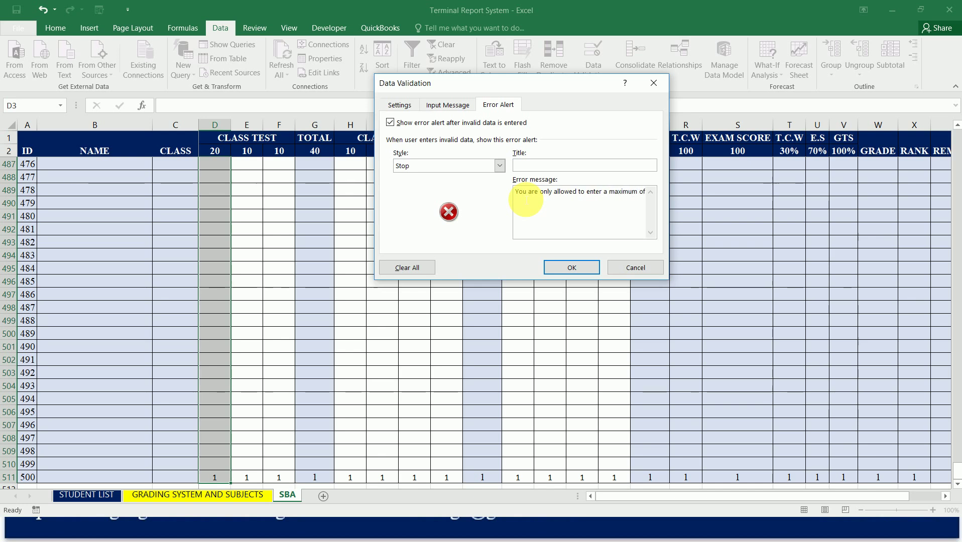
type(" 20 and a miniumu")
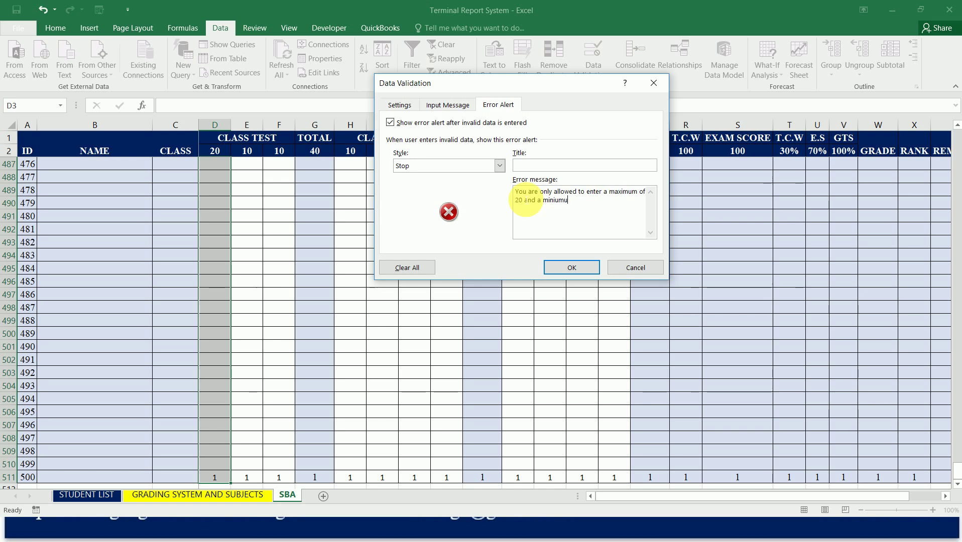
key("BackSpace")
key("BackSpace")
type("mum of 0")
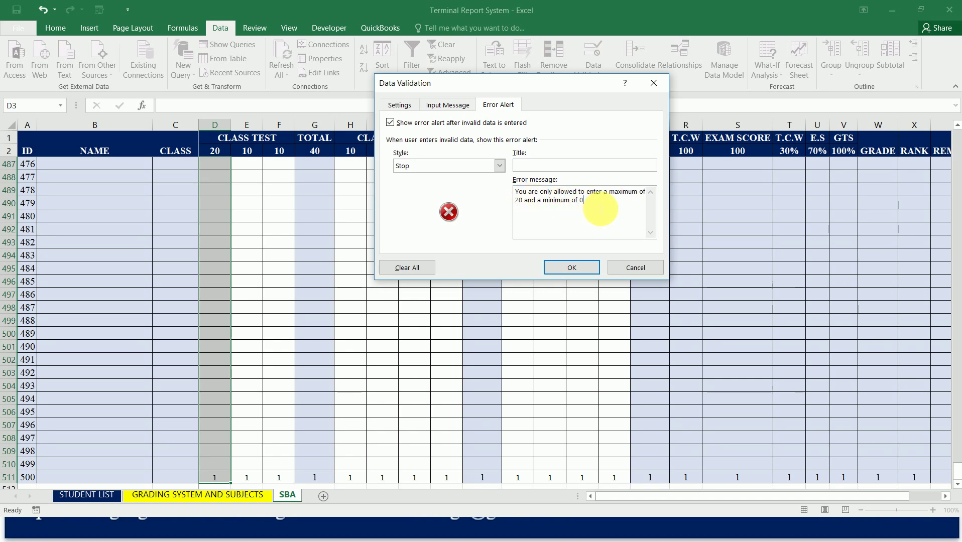
Replace the end of the error message after "enter" with "values between 0 and 20".
left_click_drag(585, 200, 608, 200)
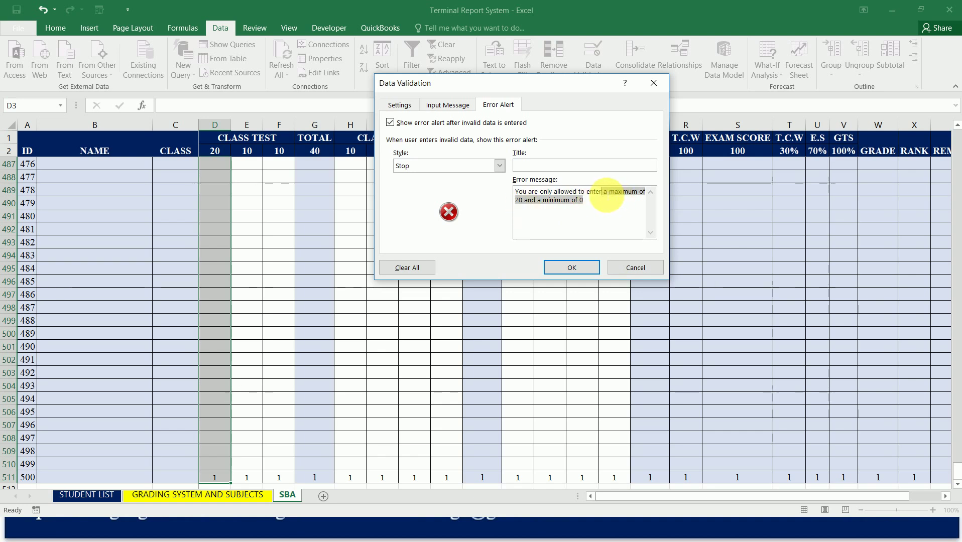
type("values betw")
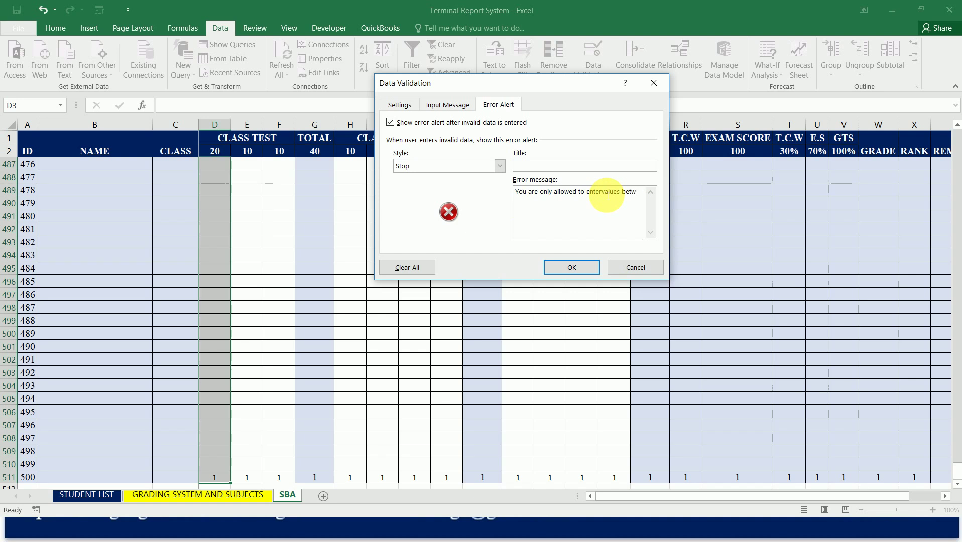
type("een 0")
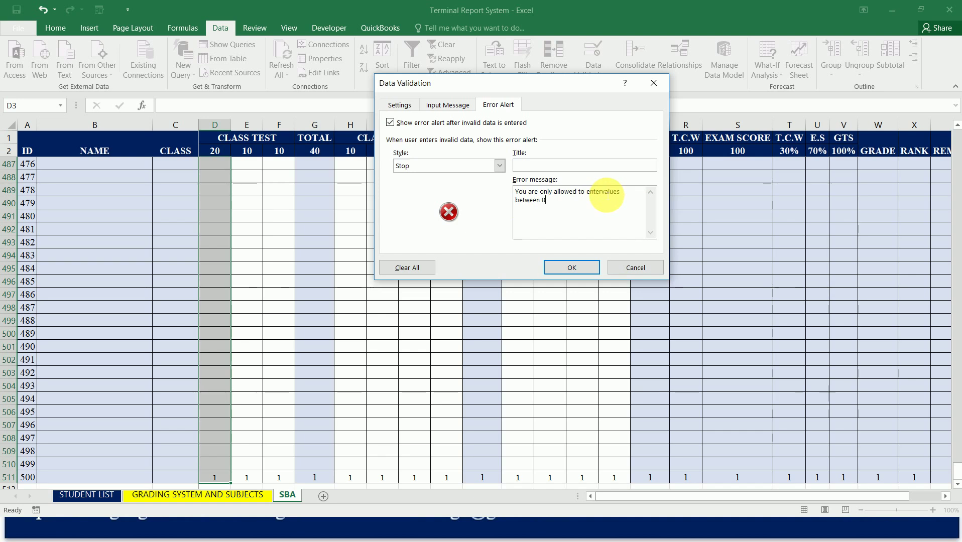
type(" and 20")
left_click(444, 106)
left_click(441, 201)
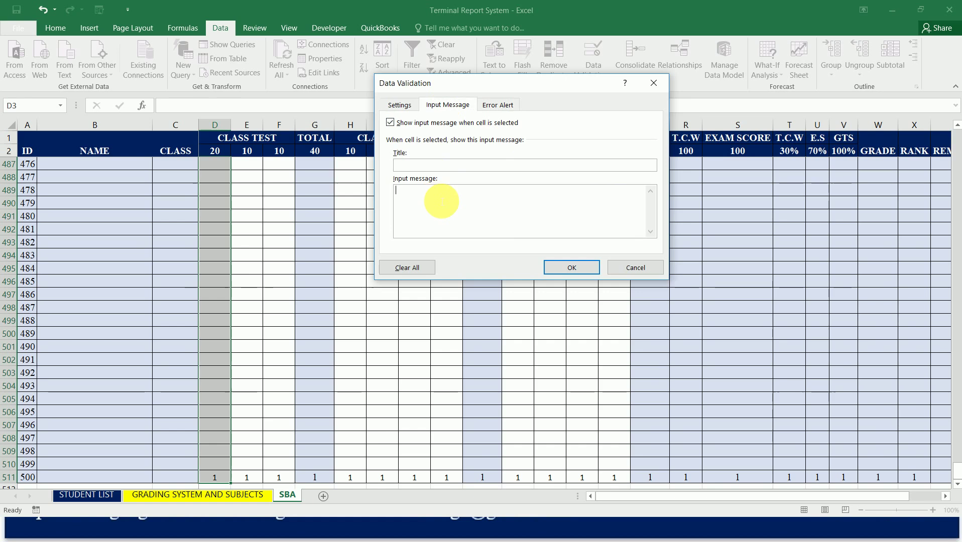
type("ONI")
key("BackSpace")
key("BackSpace")
key("BackSpace")
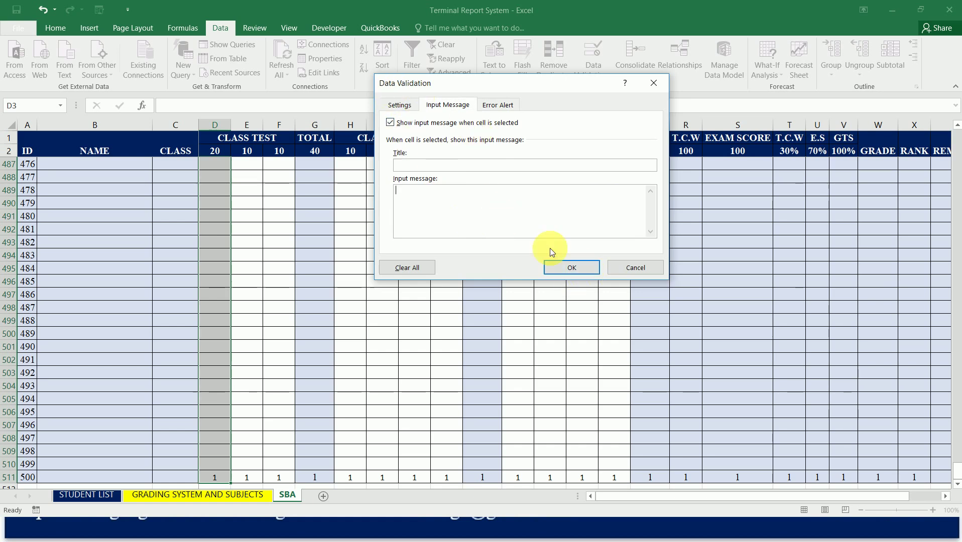
Apply the validation to the first Class Test column and test it with a score of 21 in D3, discarding the entry.
left_click(582, 269)
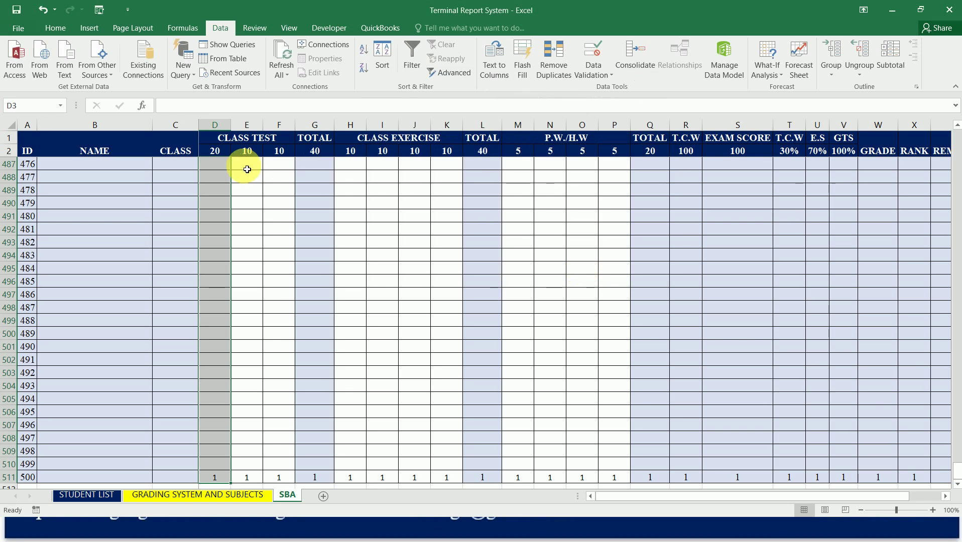
key("Up")
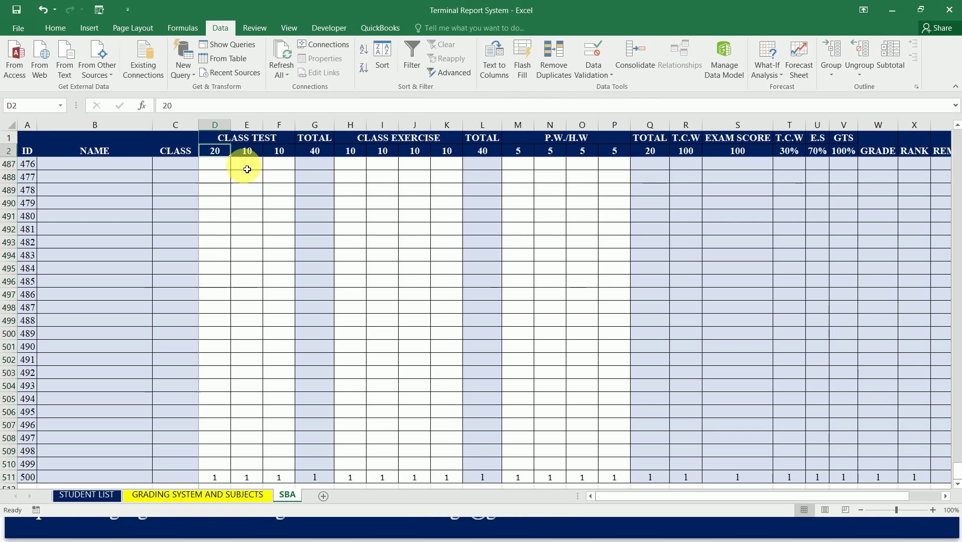
key("Down")
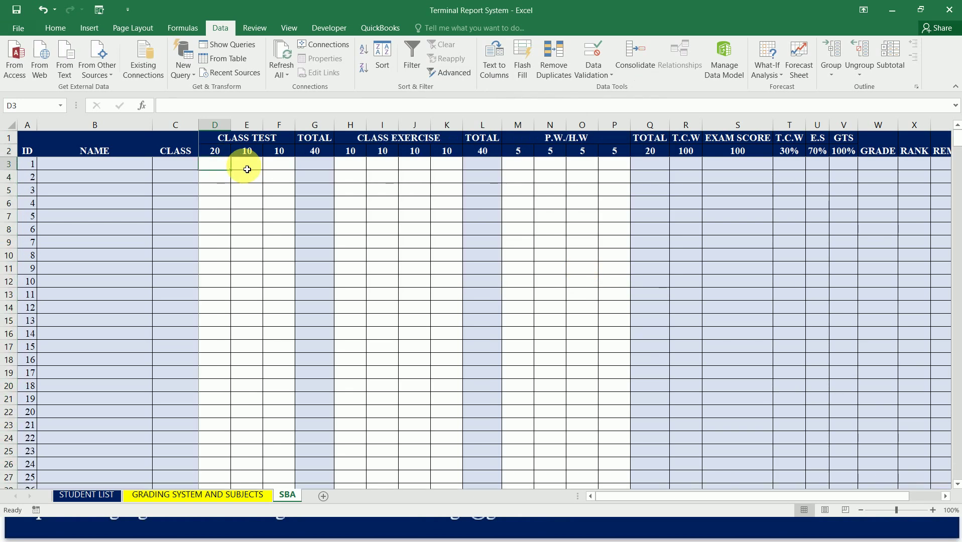
type("21")
key("Return")
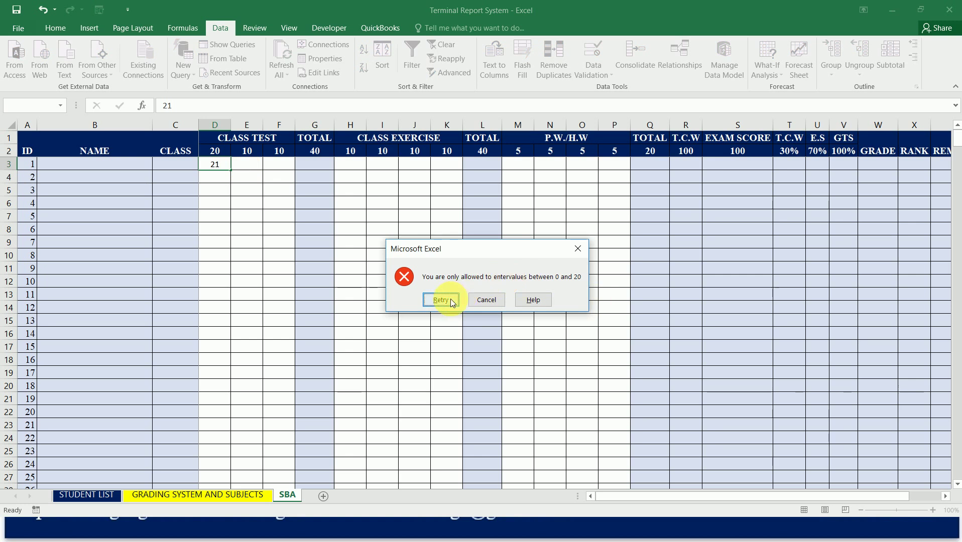
left_click(484, 300)
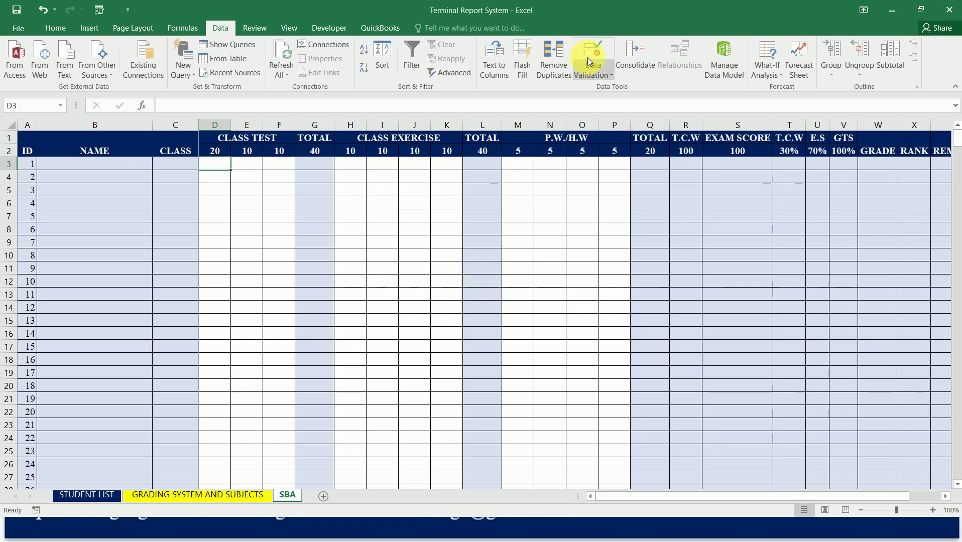
Correct the error message for D3 to D511 to "You are only allowed to enter values between 0 and 20", copy its text and apply it.
key("ctrl+shift+Down")
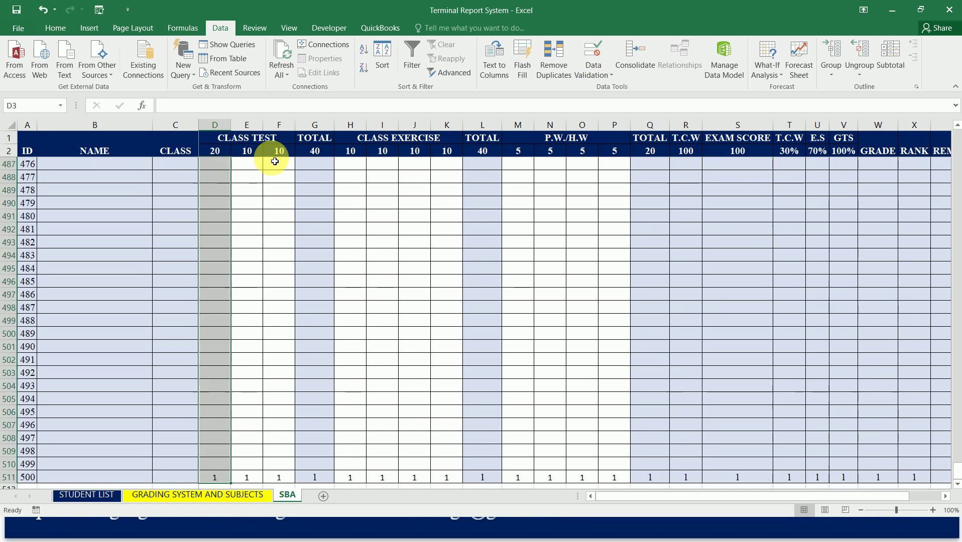
left_click(592, 49)
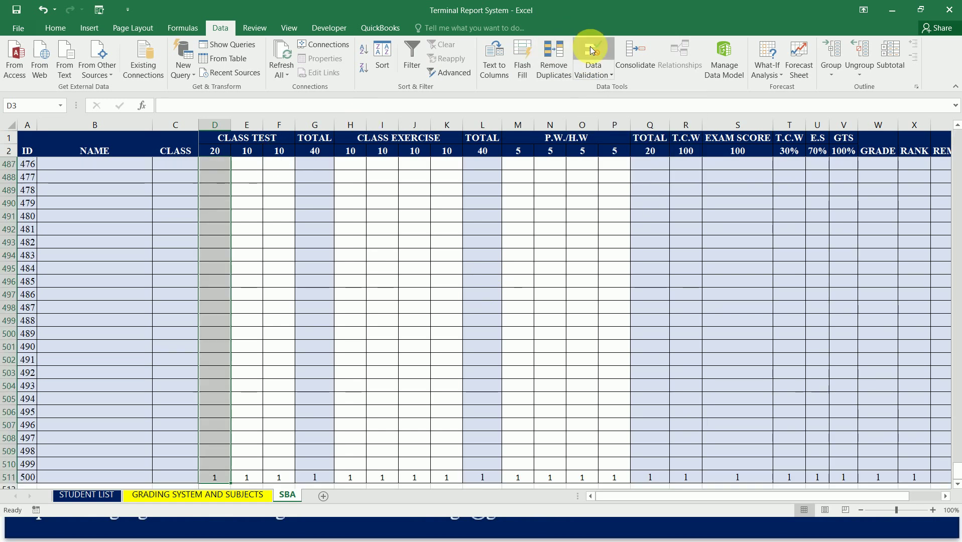
left_click(500, 106)
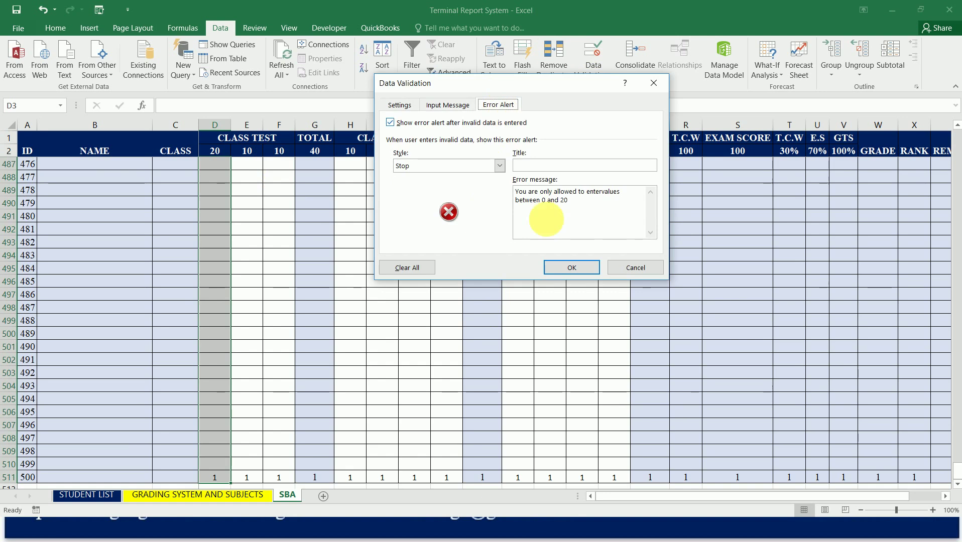
left_click(604, 192)
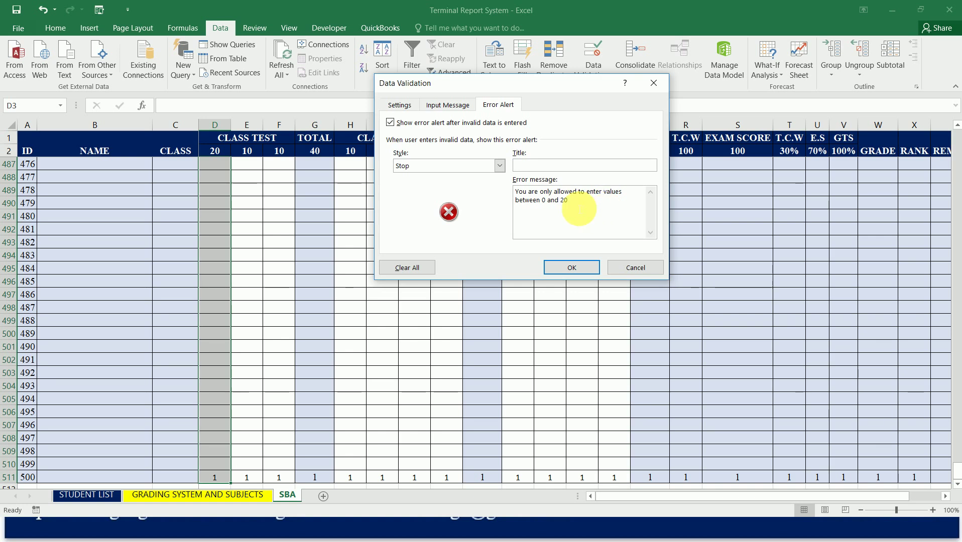
left_click_drag(580, 209, 515, 190)
key("ctrl+c")
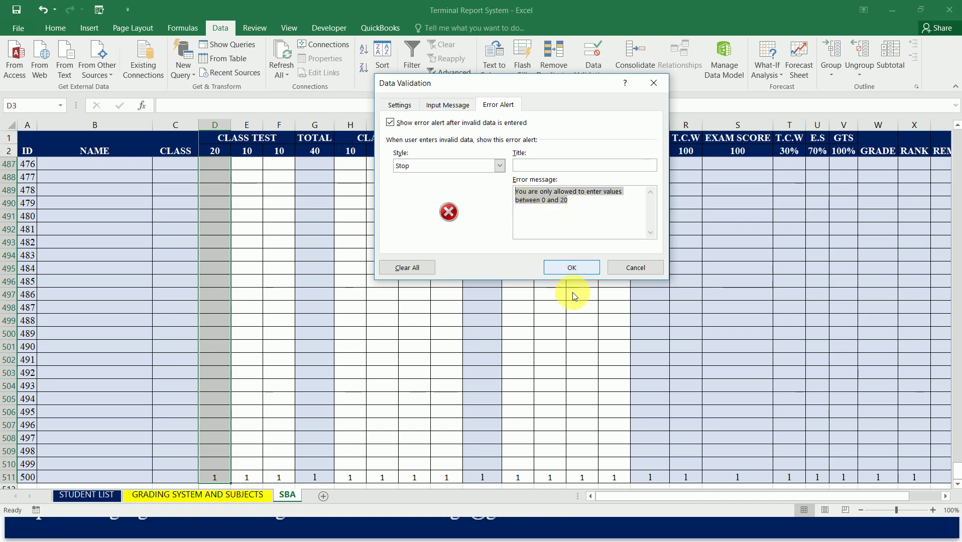
left_click(578, 269)
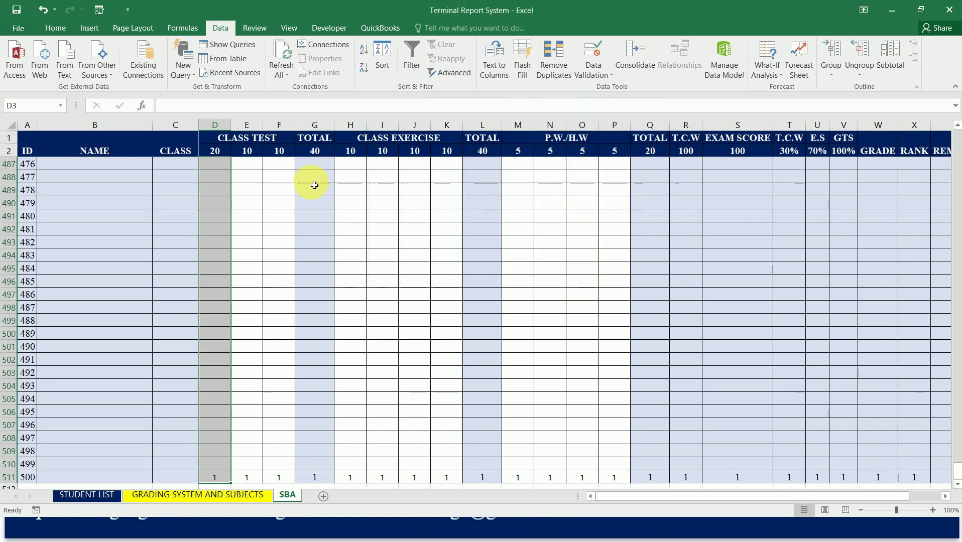
Paste the copied error message into the validation alert for the two 10-mark Class Test columns, E3 to F511, and delete its closing 20.
key("Right")
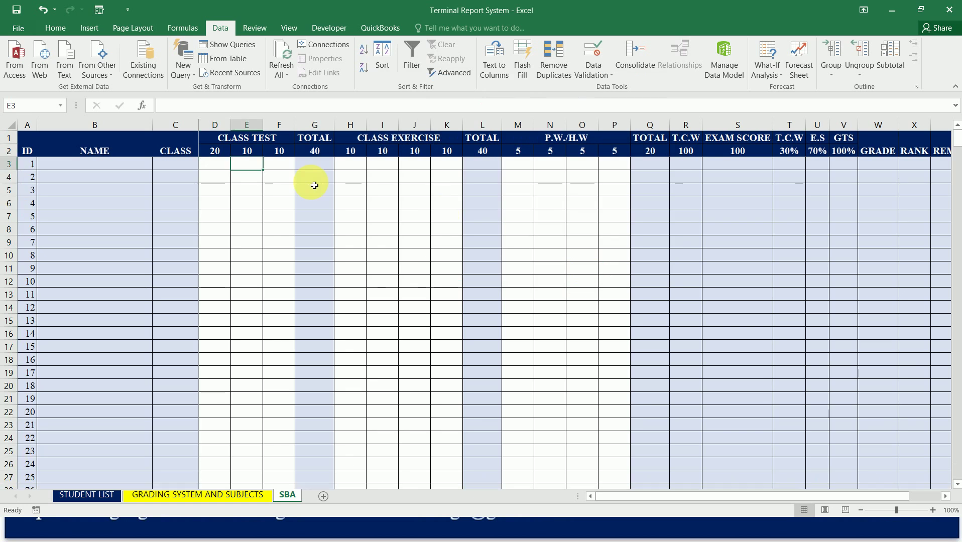
key("shift+Right")
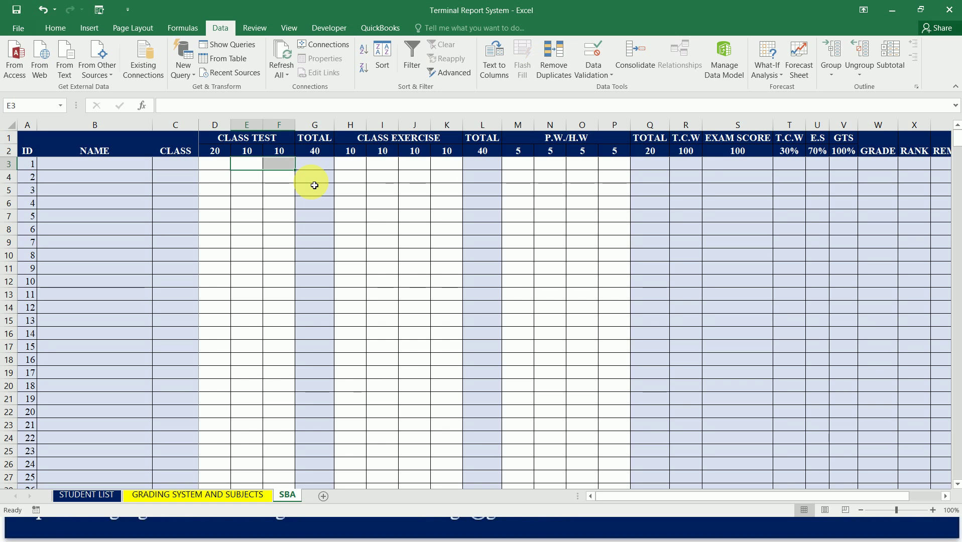
key("ctrl+shift+Down")
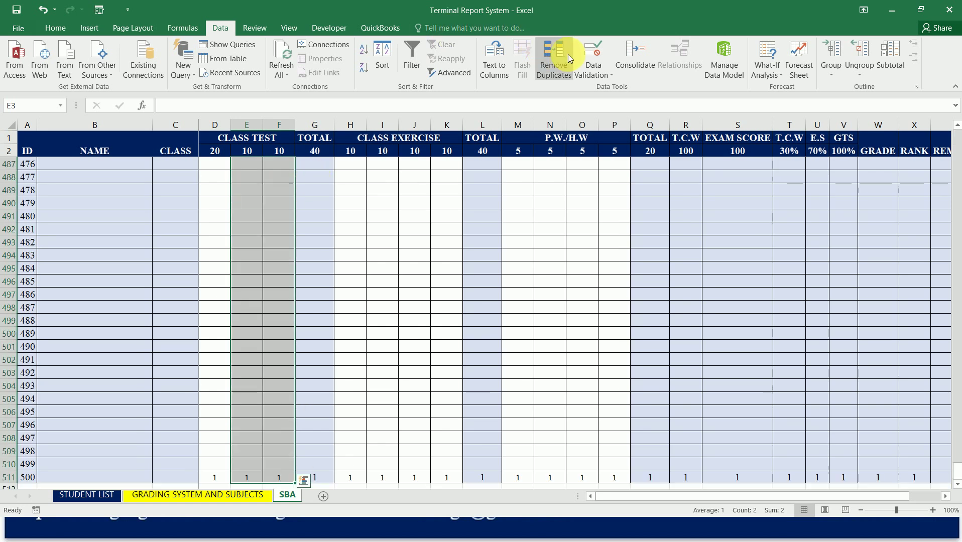
key("Up")
key("Down")
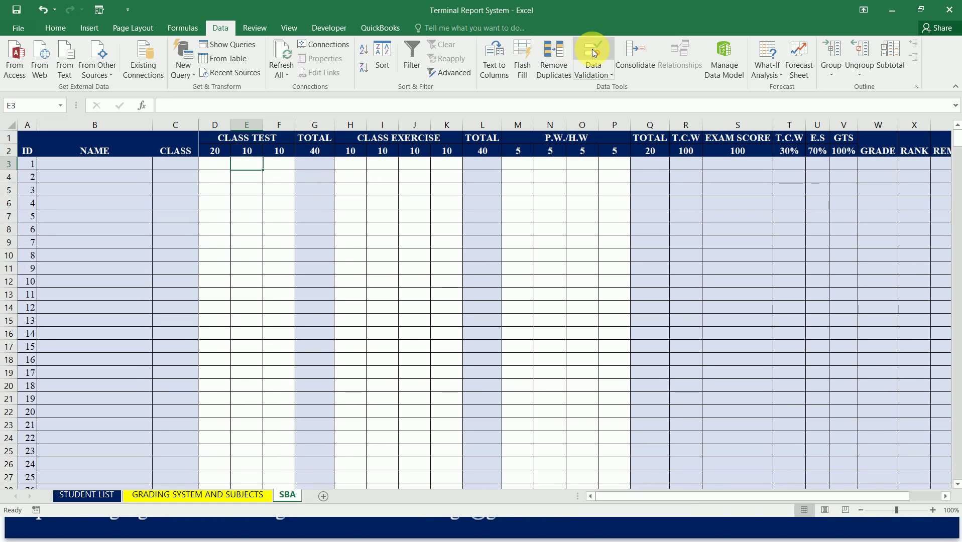
key("shift+Right")
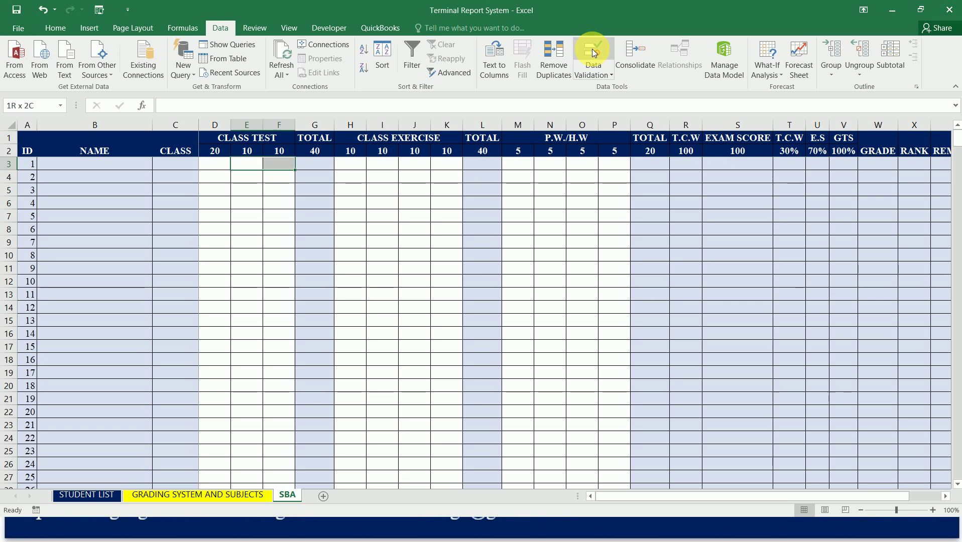
key("ctrl+shift+Down")
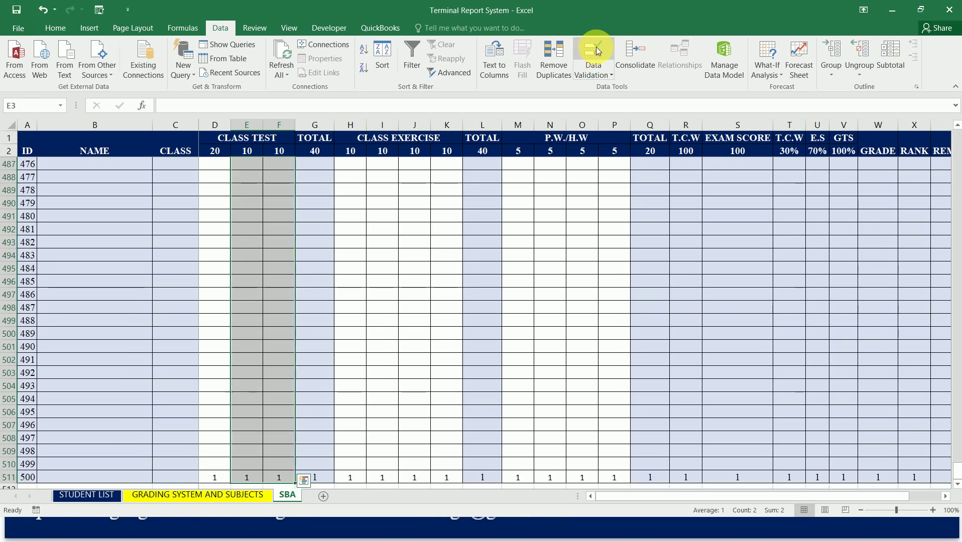
left_click(596, 46)
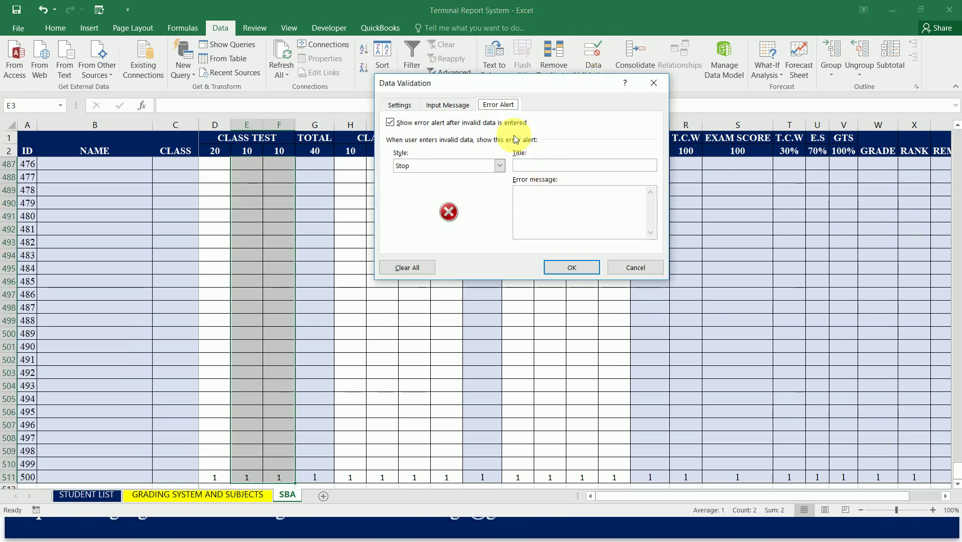
left_click(526, 210)
type("You are only allowed to enter values between 0 and 20")
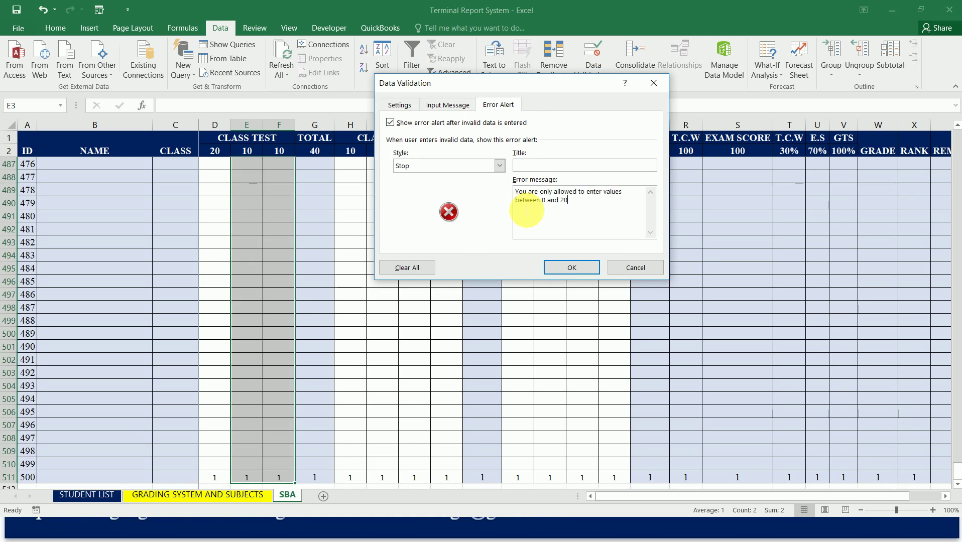
key("BackSpace")
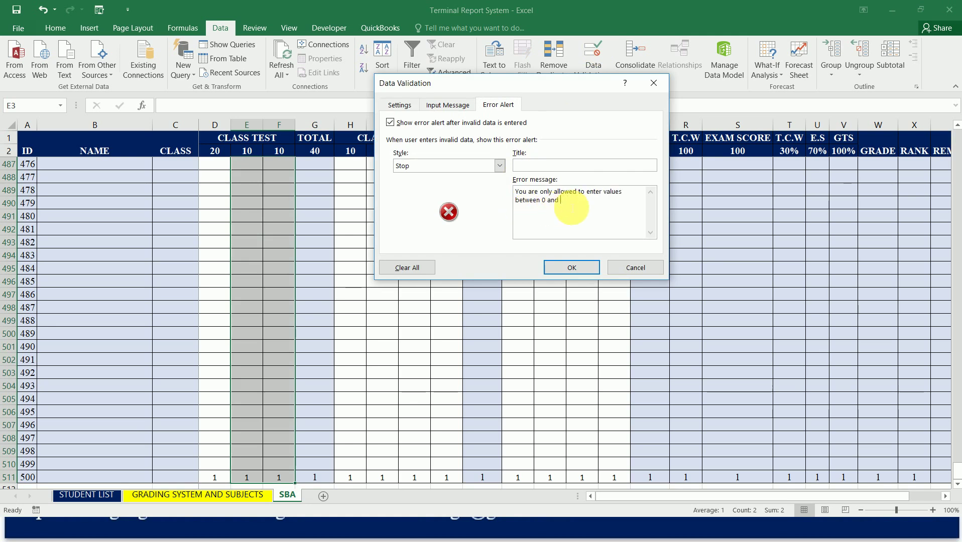
End the error message with 10, then restrict E3 to F511 to decimal values between 0 and 10 and apply the validation.
left_click(399, 104)
left_click(443, 147)
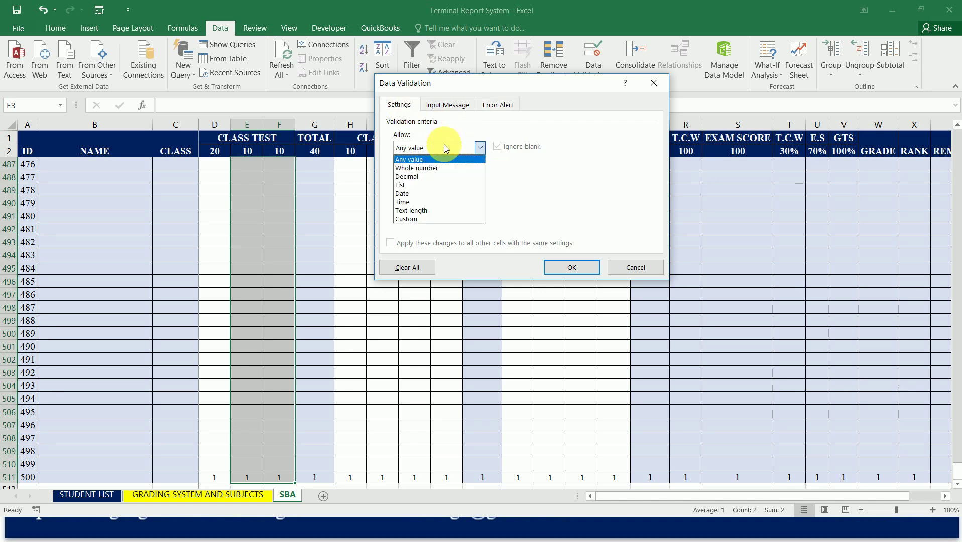
left_click(430, 174)
left_click(433, 201)
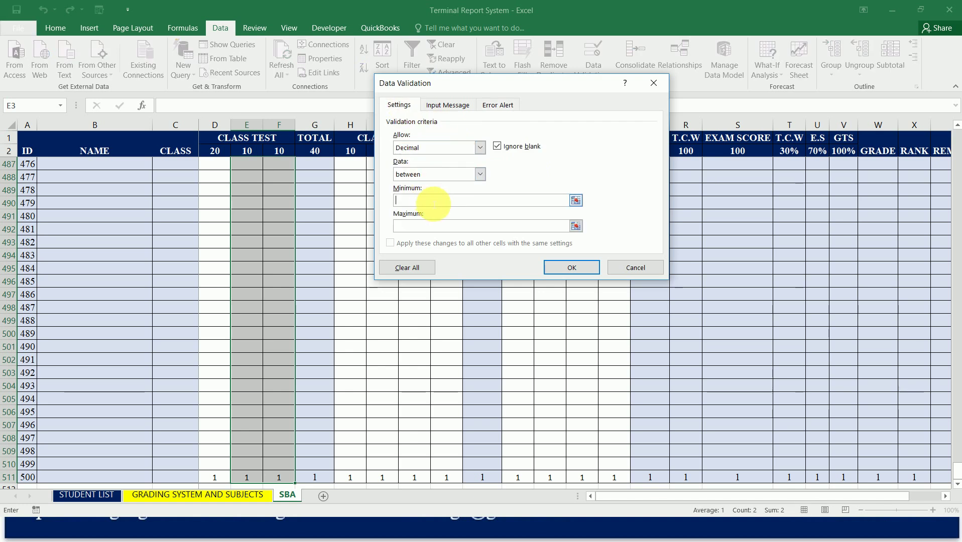
left_click(430, 225)
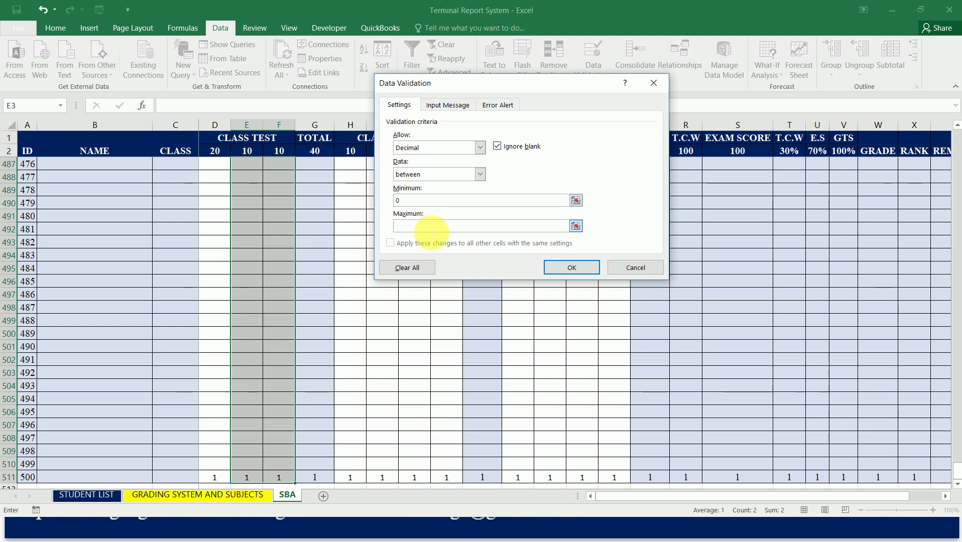
left_click(562, 266)
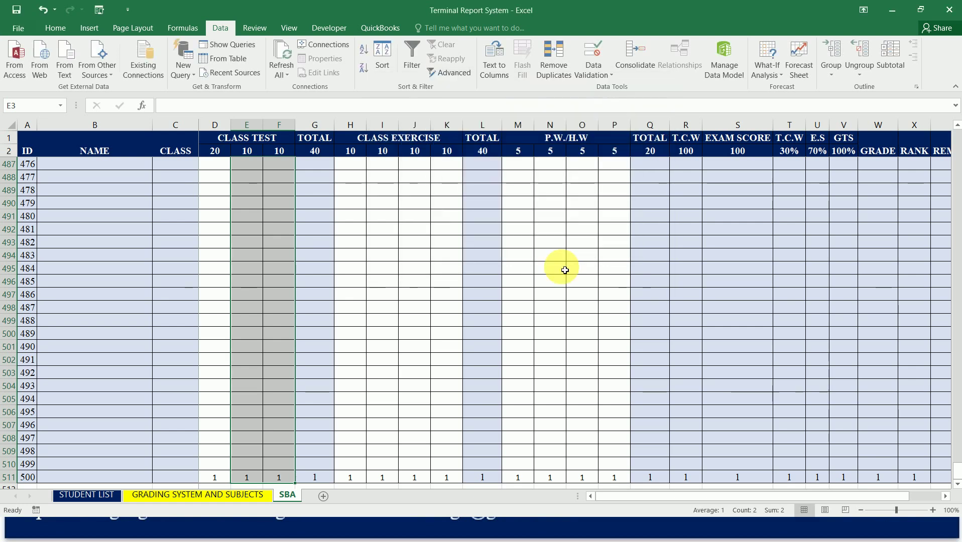
Test the validation of the third Class Test column with a score of 11 in F487 and discard the entry.
left_click(291, 170)
type("11")
key("Return")
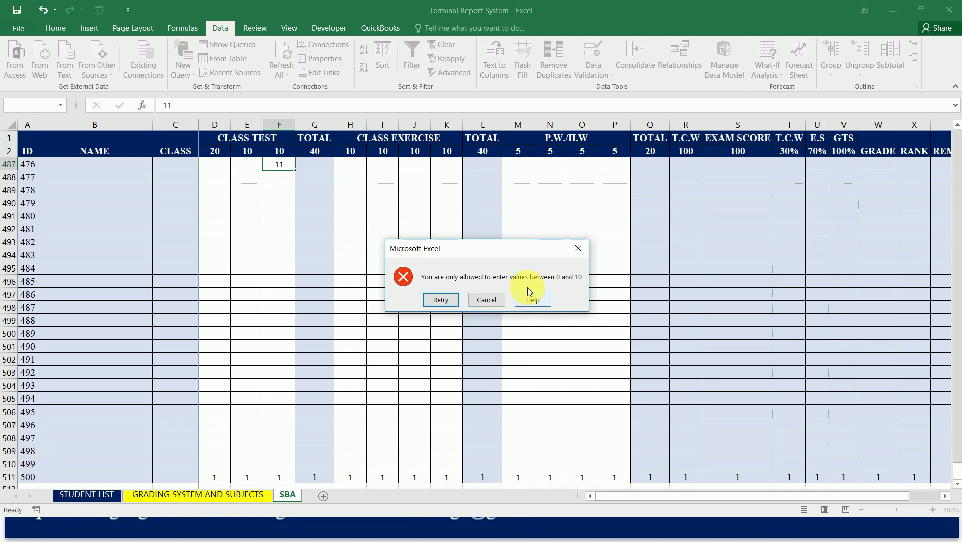
left_click(484, 302)
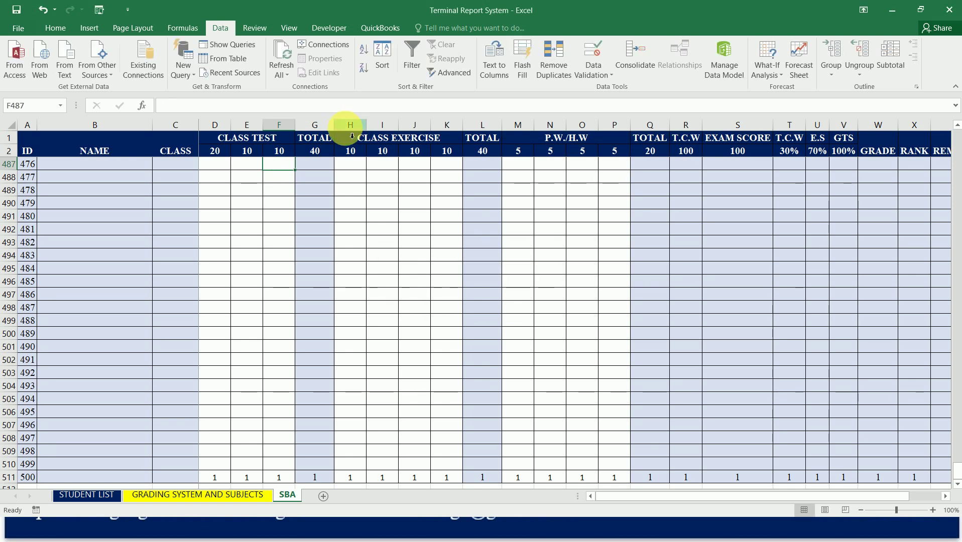
Set up data validation for the four Class Exercise columns, H487 to K511, allowing only decimal values between 0 and 10.
left_click(357, 167)
key("shift+Right")
key("shift+Right")
key("shift+Right")
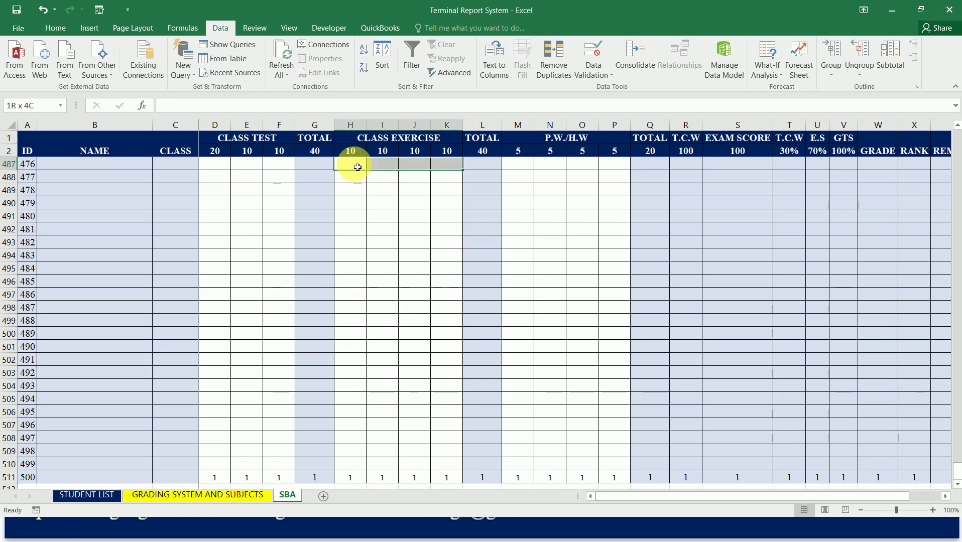
key("ctrl+shift+Down")
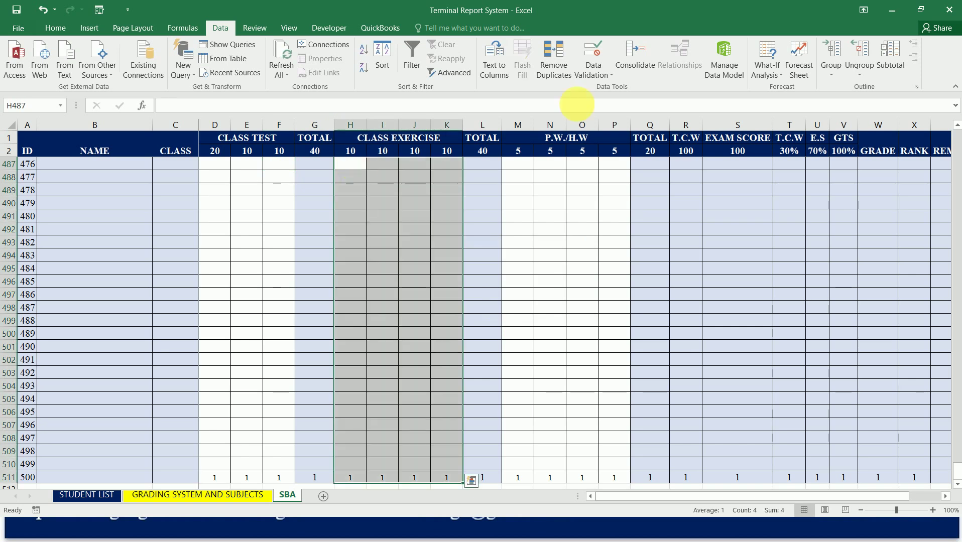
left_click(593, 51)
left_click(480, 147)
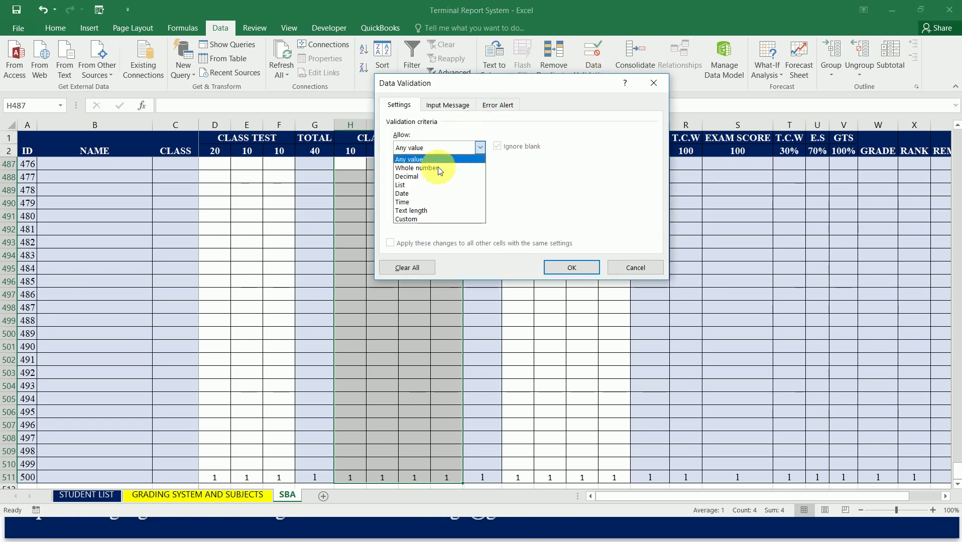
left_click(431, 175)
left_click(446, 201)
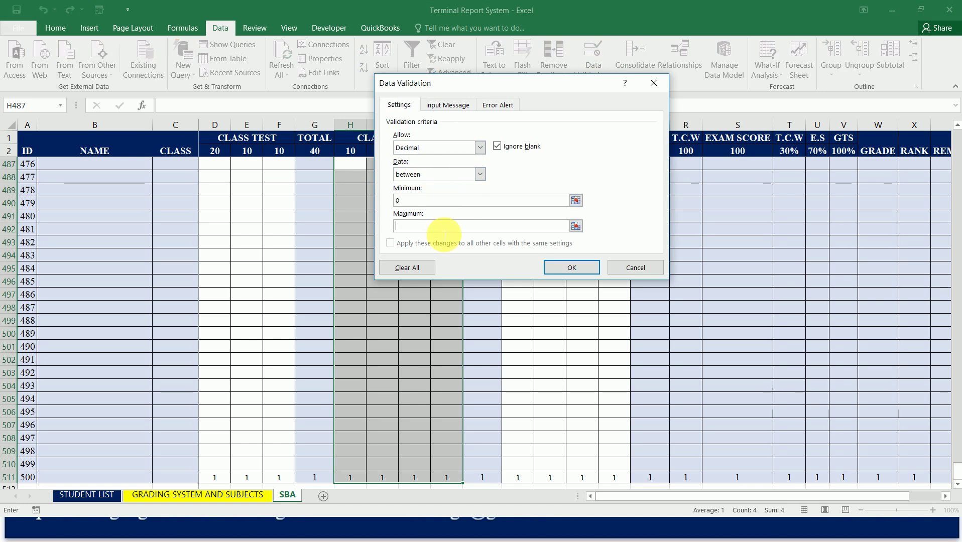
type("10")
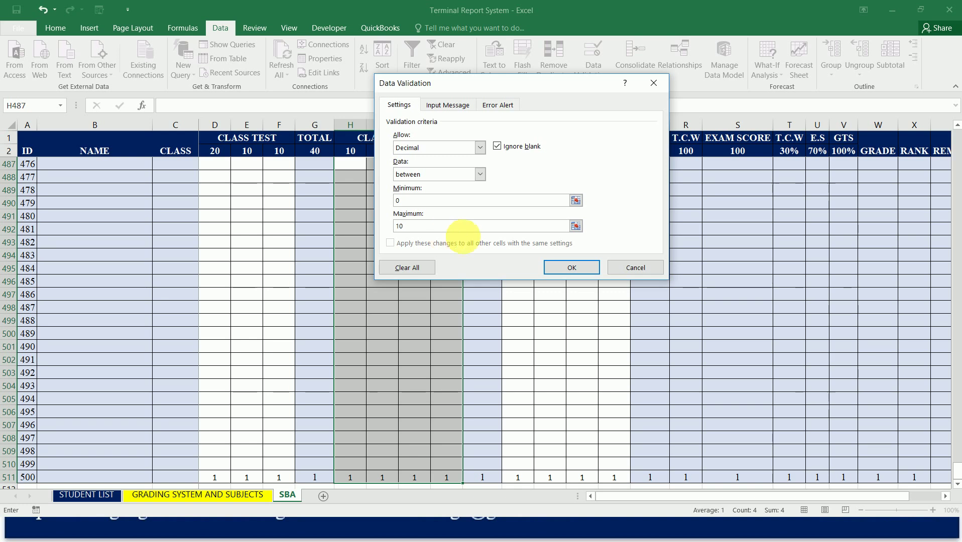
Paste the copied error message into the Class Exercise columns' error alert, set its style to Information and apply the validation.
left_click(509, 110)
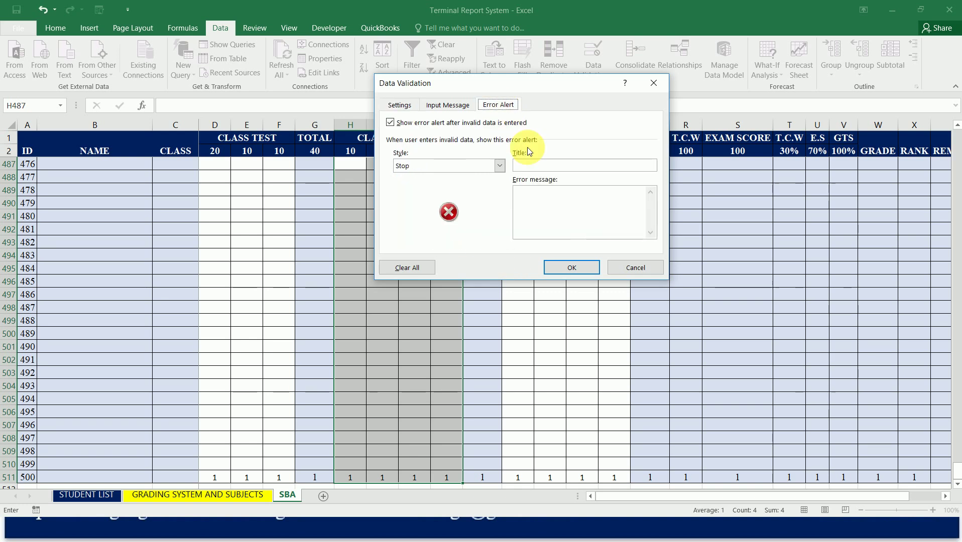
left_click(542, 208)
key("ctrl+v")
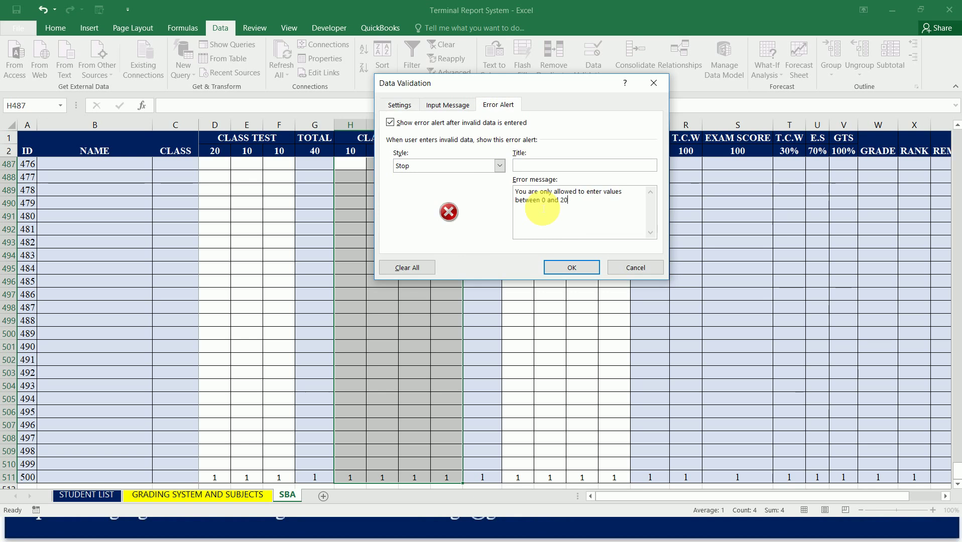
left_click(500, 167)
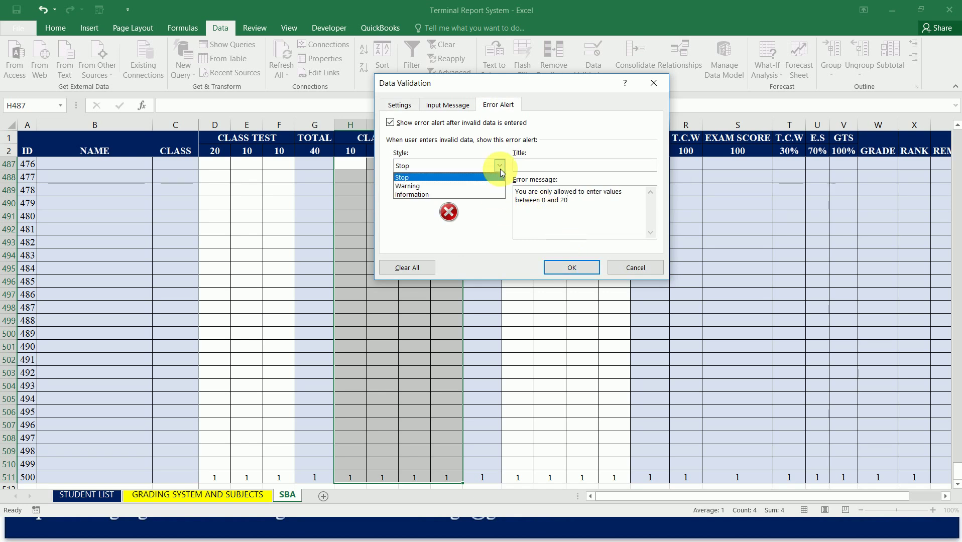
left_click(461, 194)
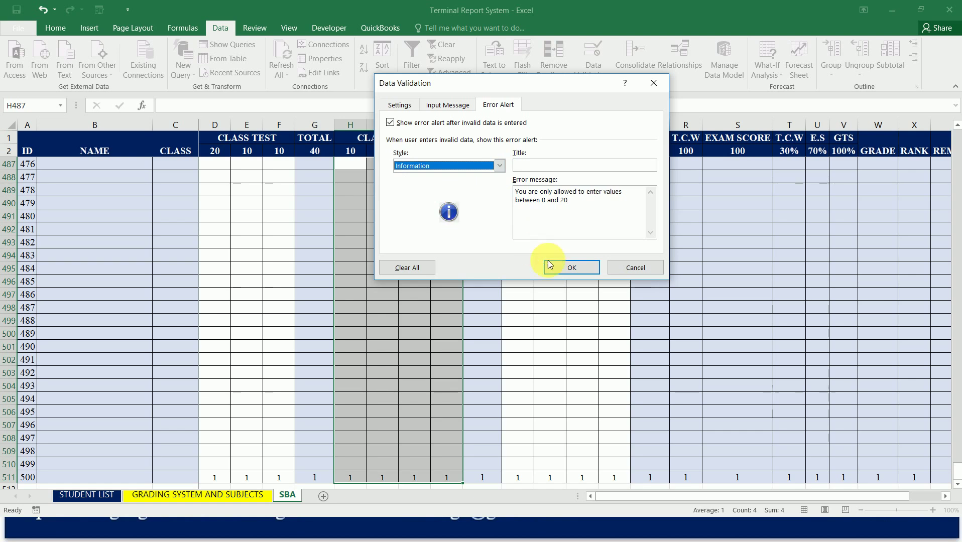
left_click(574, 268)
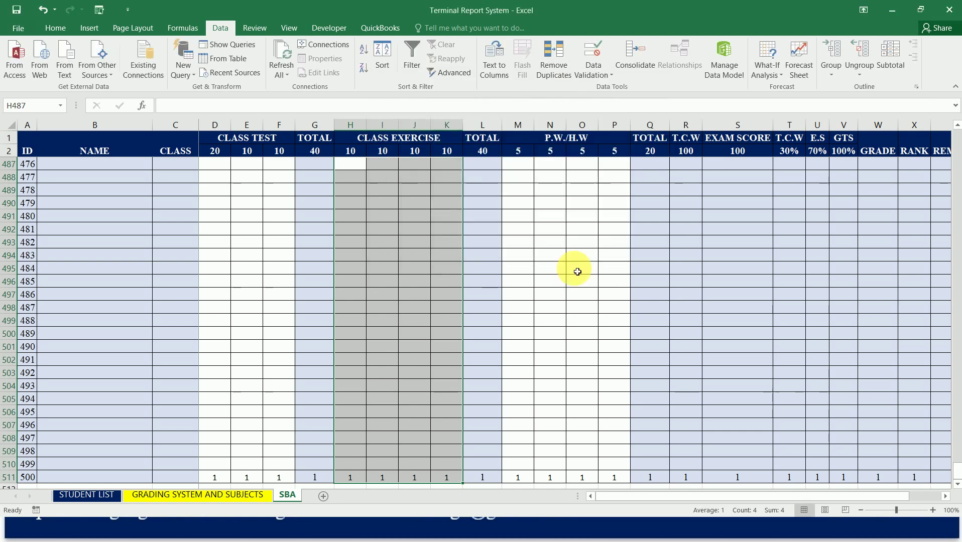
Change the error alert style to Information for the two 10-mark Class Test columns, E487 to F511.
left_click(257, 167)
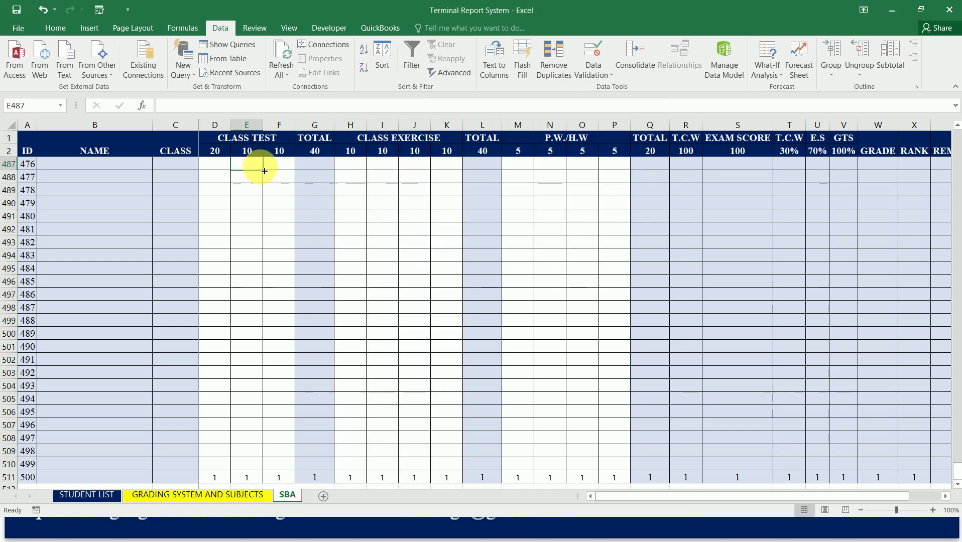
left_click_drag(261, 168, 264, 170)
key("ctrl+shift+Down")
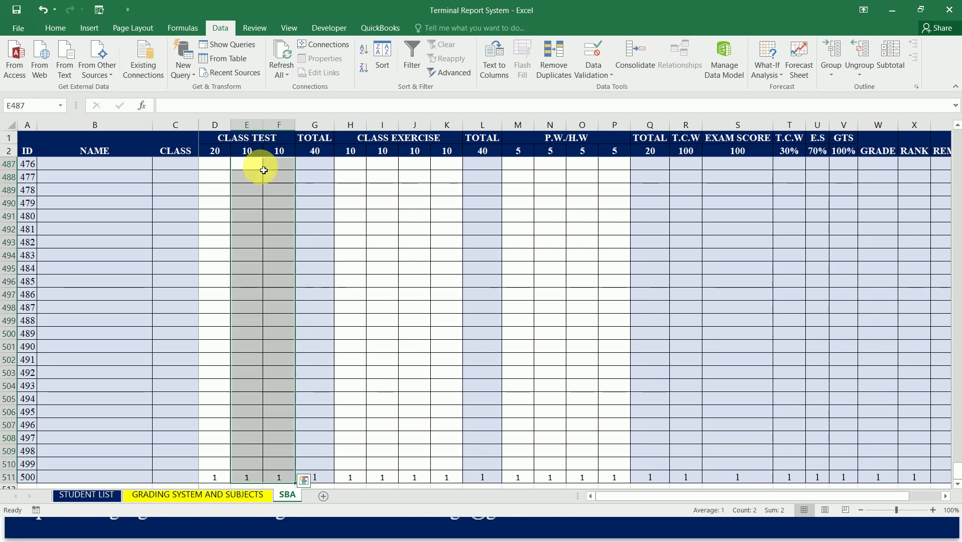
left_click(596, 53)
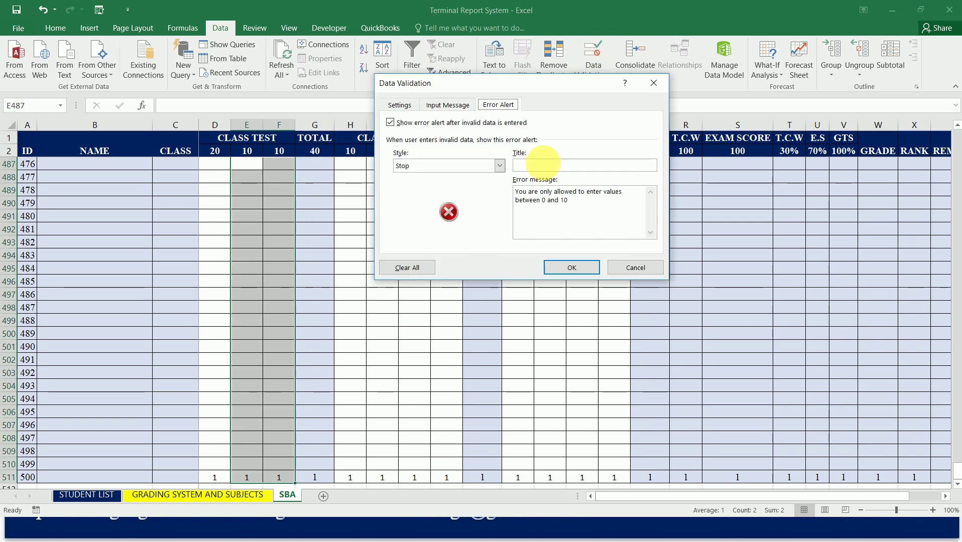
left_click(500, 166)
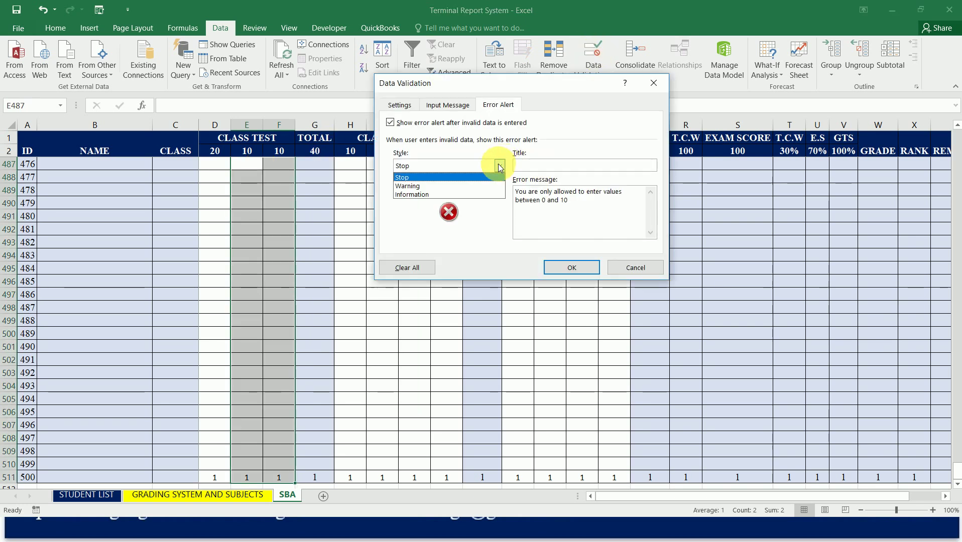
left_click(449, 194)
left_click(575, 267)
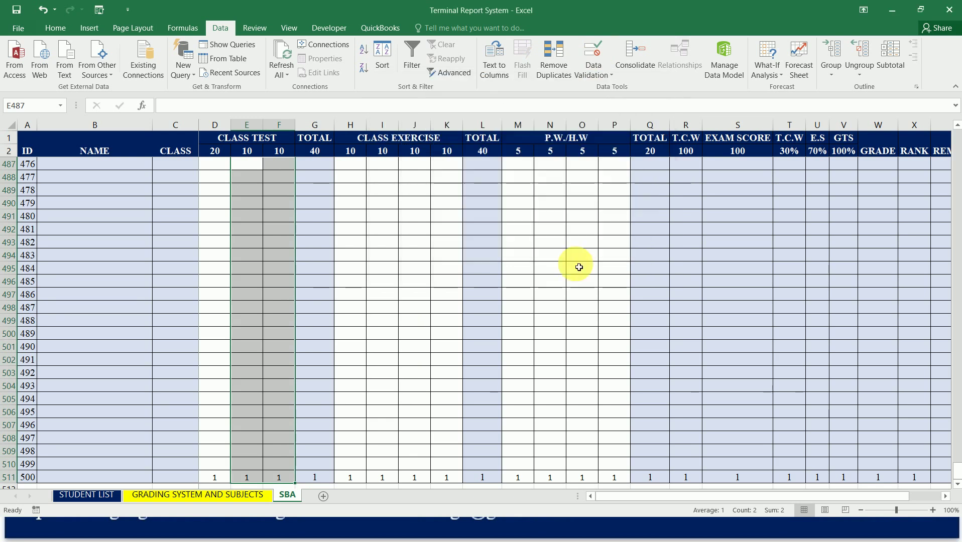
Change the error alert style to Information for the 20-mark Class Test column, D487 to D511.
left_click(223, 166)
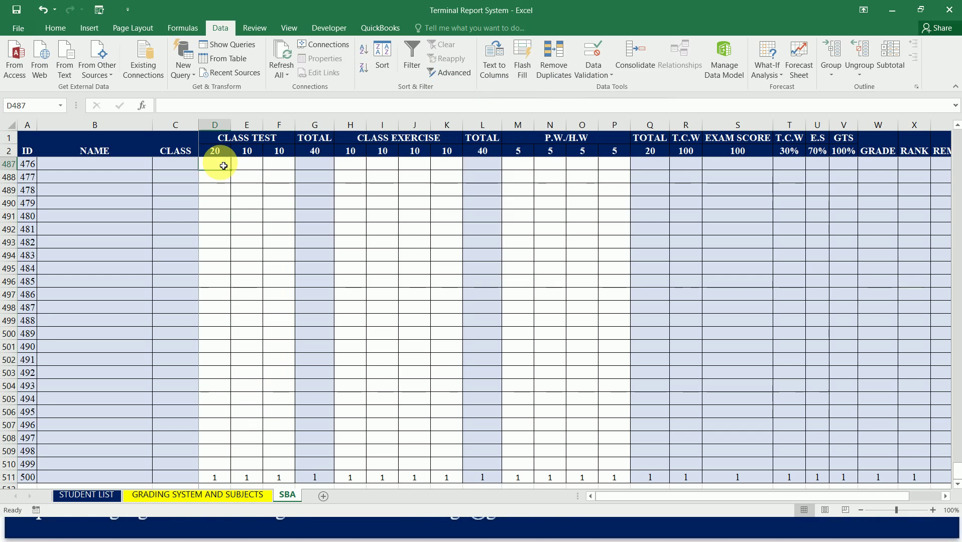
key("ctrl+shift+Down")
left_click(592, 50)
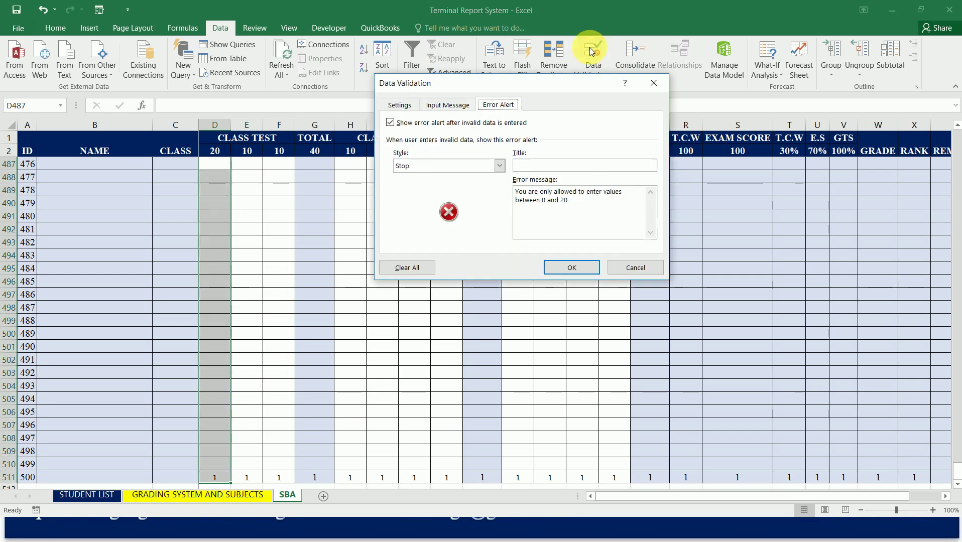
left_click(500, 166)
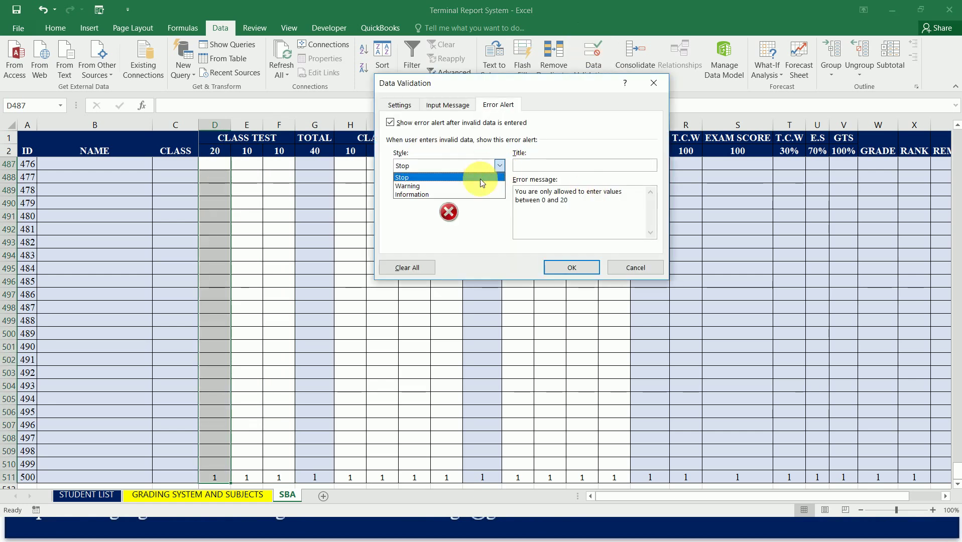
left_click(463, 194)
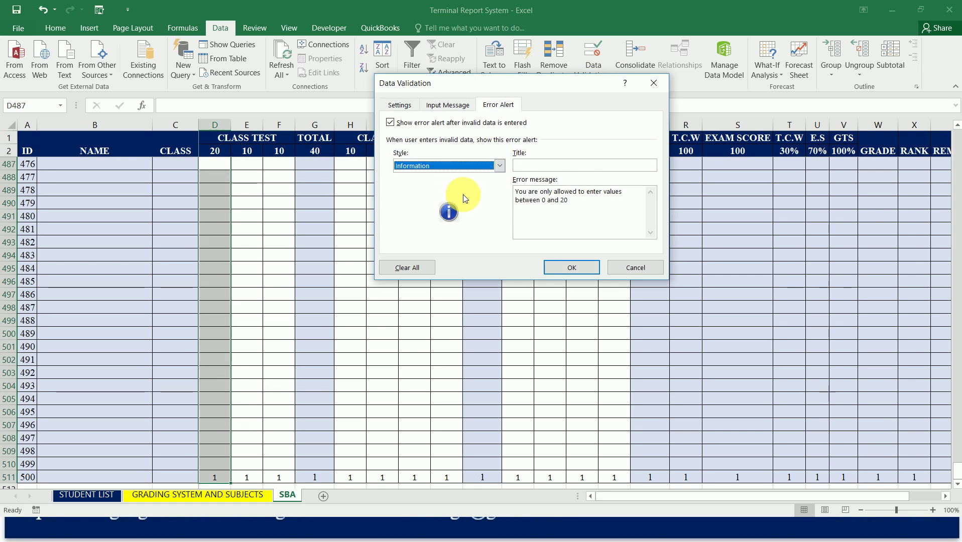
left_click(573, 267)
Test the Information alert by entering 22 in D487 and accepting the out-of-range score.
left_click(226, 166)
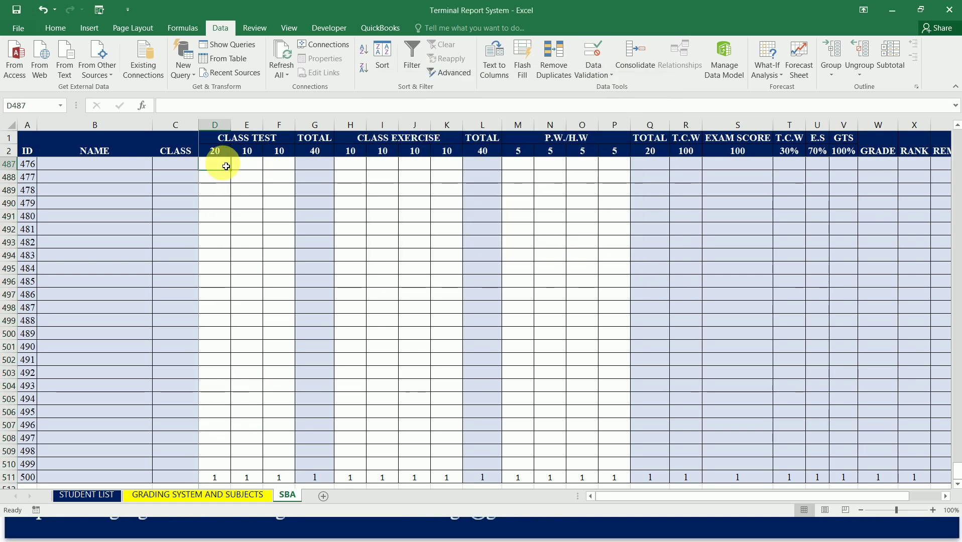
type("22")
key("Return")
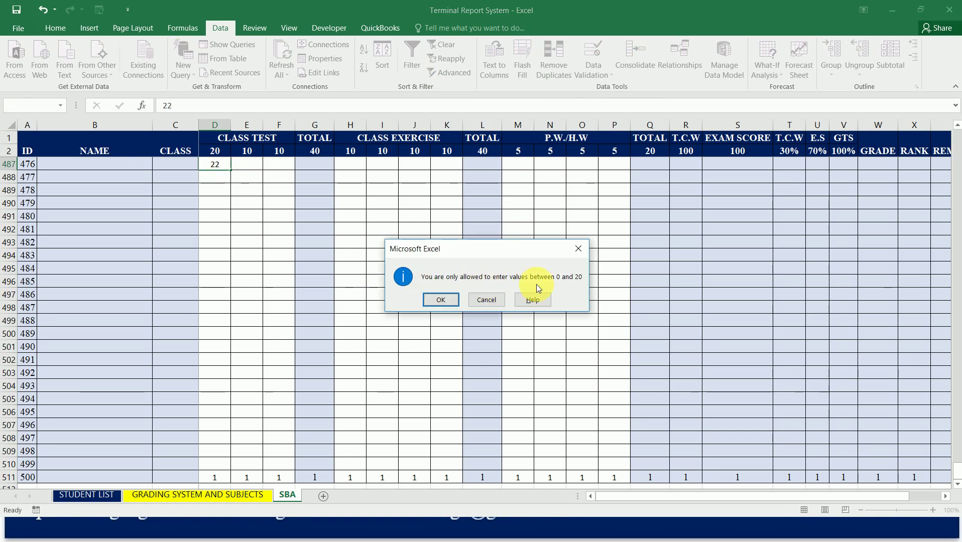
left_click(441, 300)
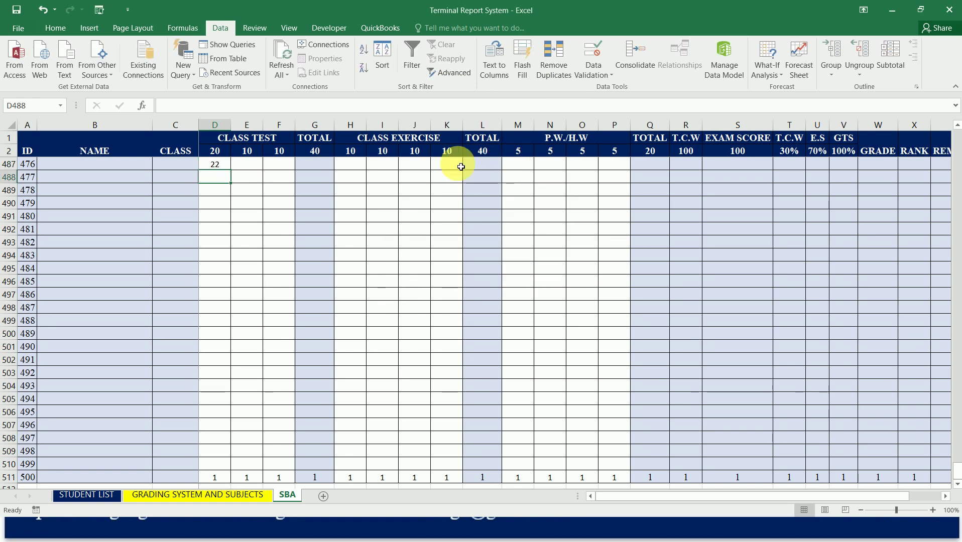
Test the Class Exercise alert by entering 11 in K487 and accepting it, then clear the cell.
left_click(458, 166)
type("11")
key("Return")
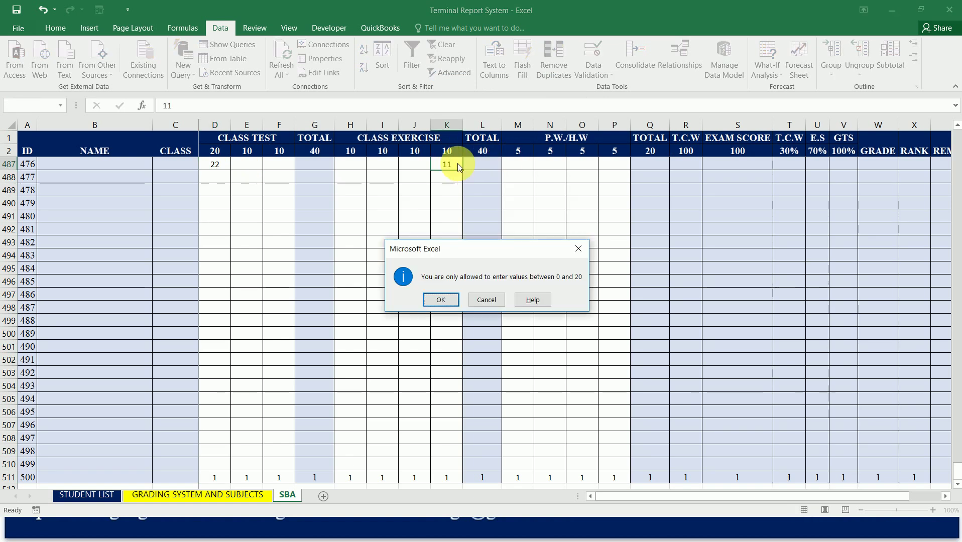
left_click(450, 300)
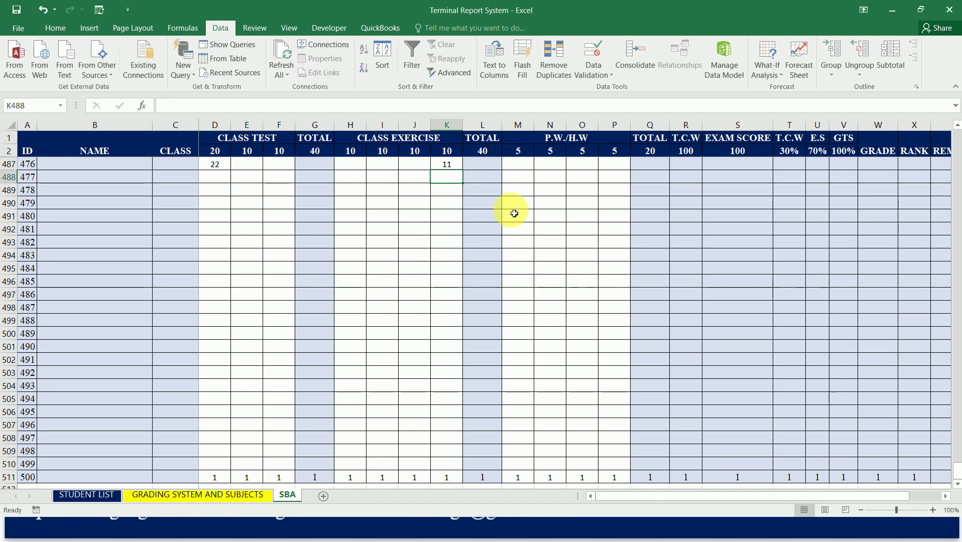
left_click(461, 166)
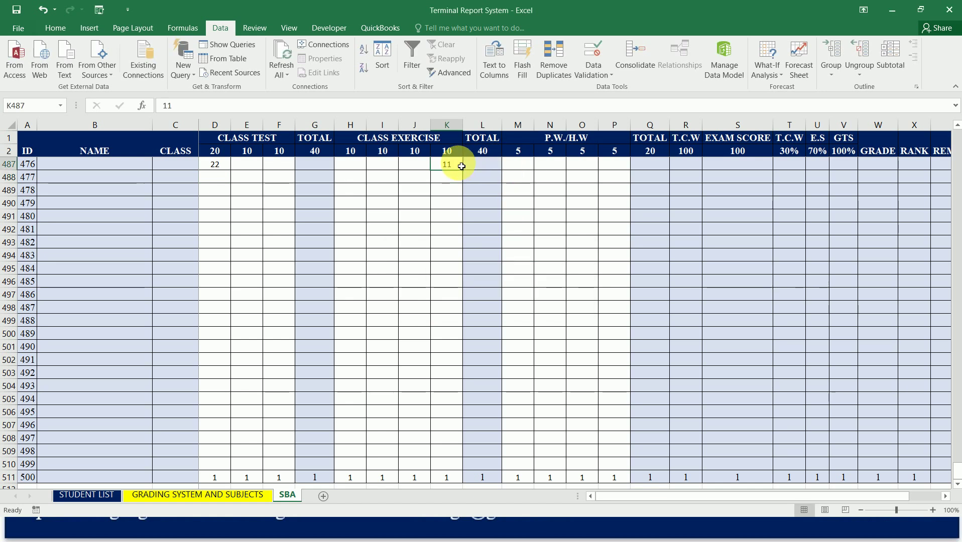
Give P.W./H.W cells M487 to P511 an Information-style error alert reading "You are only allowed to enter values between 0 and 5".
left_click(516, 168)
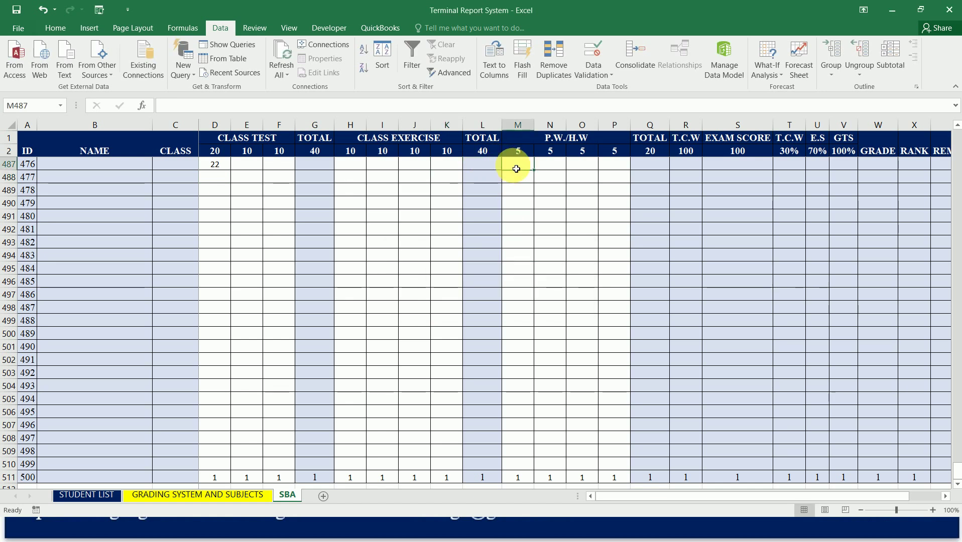
key("shift+Right")
key("shift+Right")
key("shift+Right")
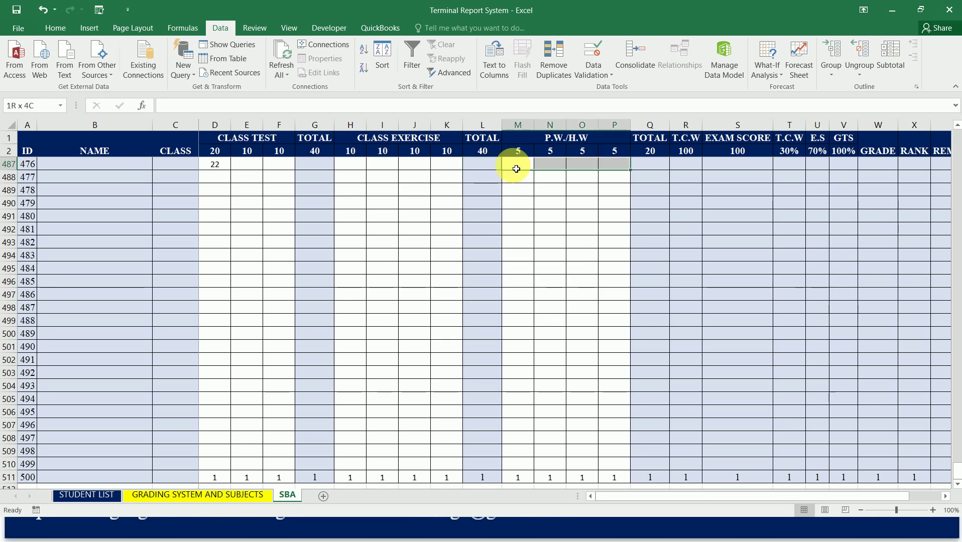
key("ctrl+shift+Down")
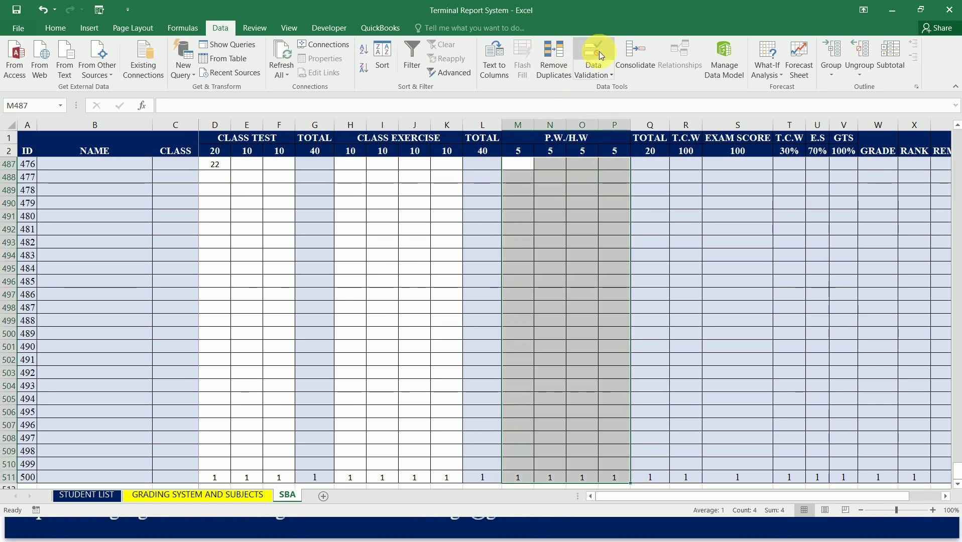
left_click(599, 51)
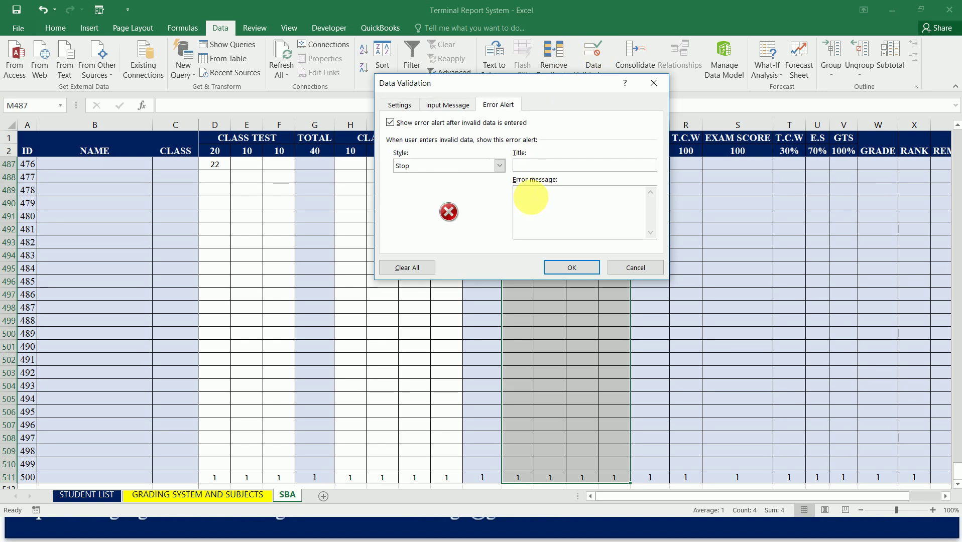
left_click(535, 201)
type("You are only allowed to enter values between 0 and 20")
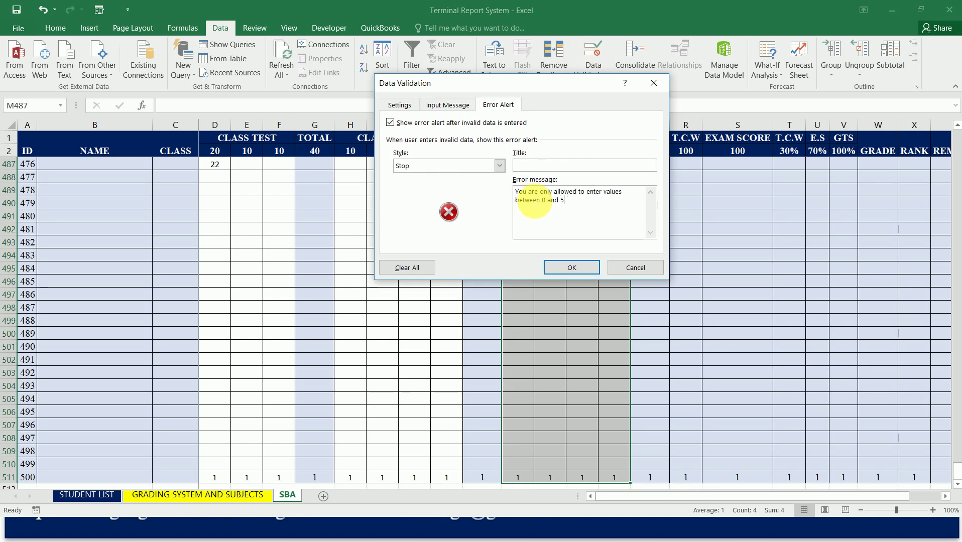
left_click(499, 165)
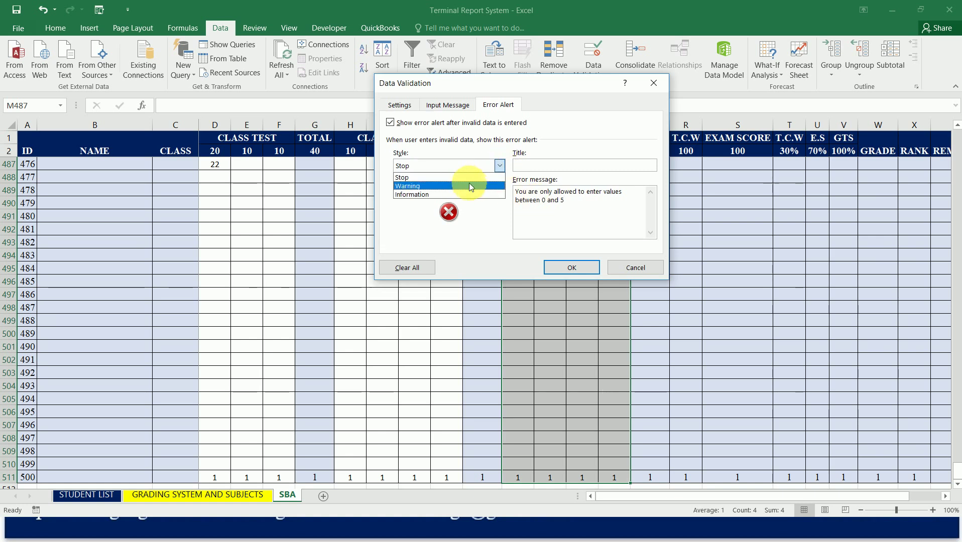
left_click(458, 193)
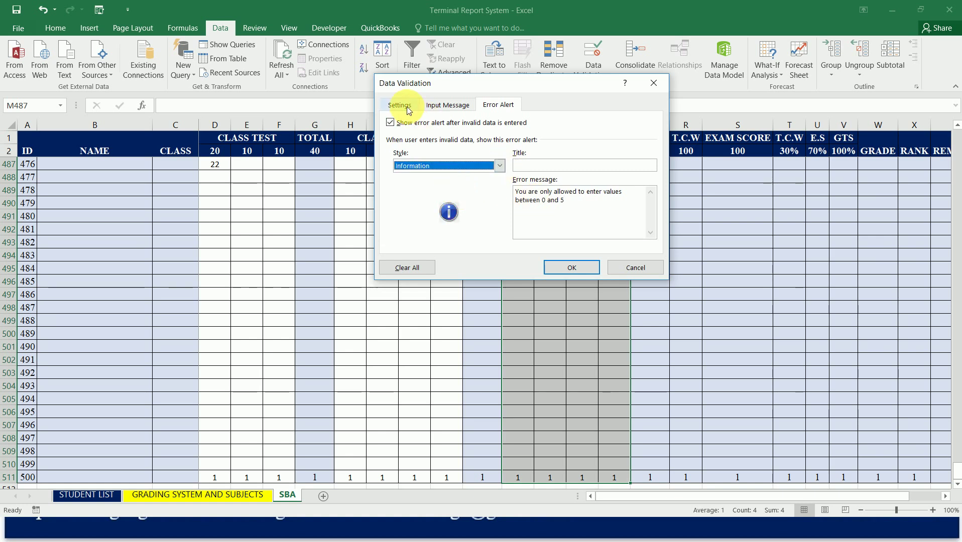
Restrict the selected P.W./H.W cells to decimal values between 0 and 5 and apply the validation.
left_click(408, 108)
left_click(423, 148)
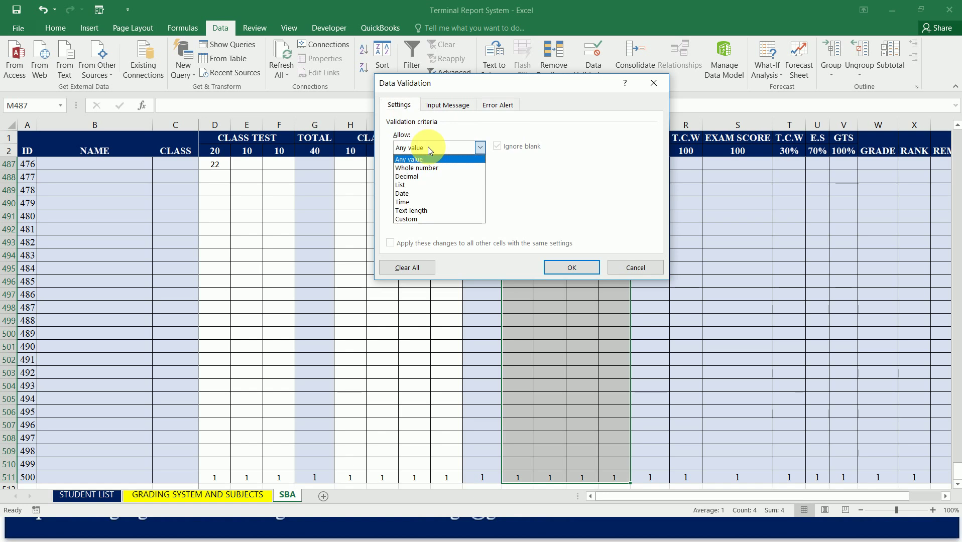
left_click(419, 180)
left_click(418, 203)
type("0")
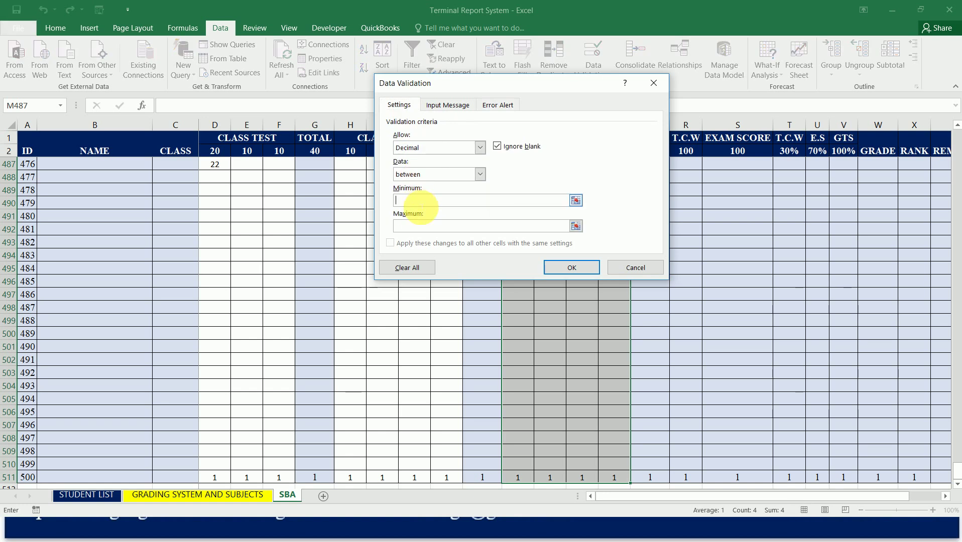
left_click(420, 227)
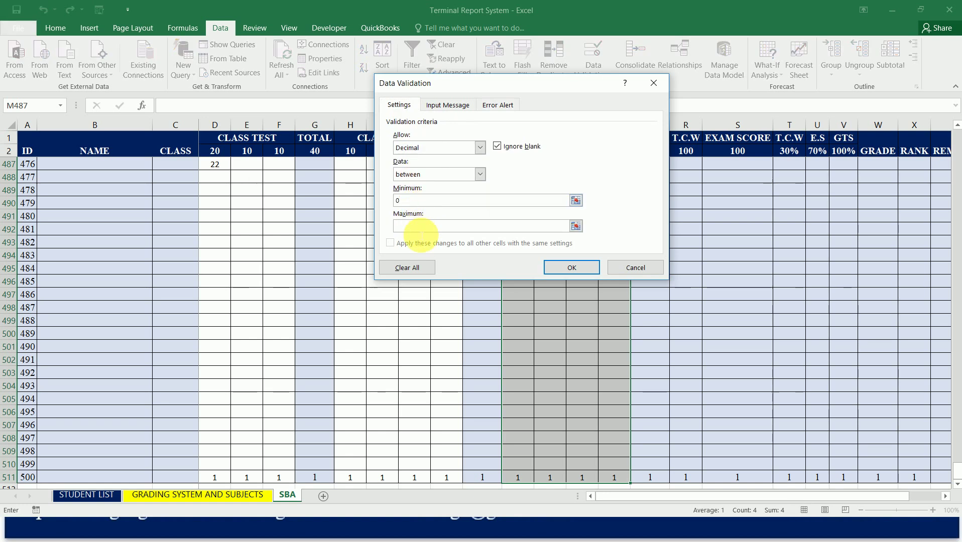
type("5")
left_click(576, 268)
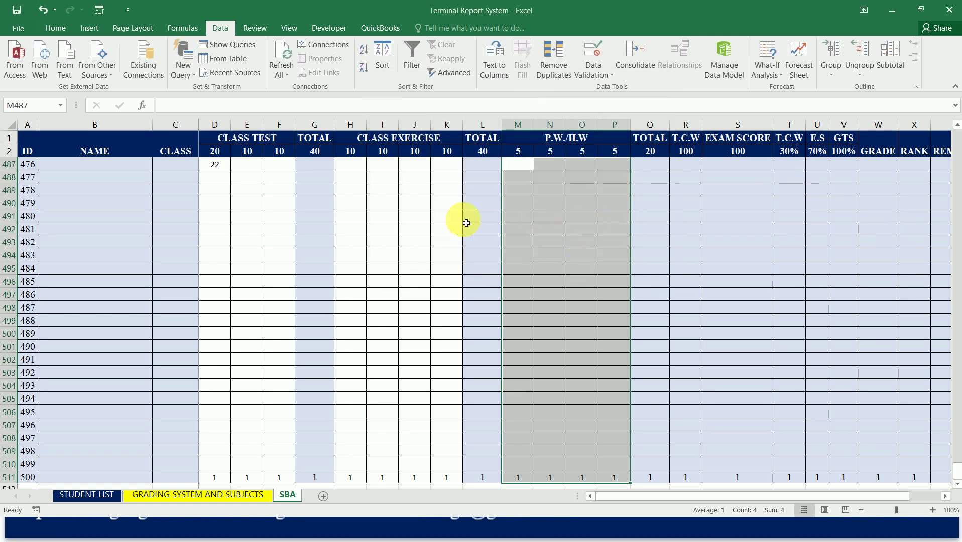
Test validation in the first student's P.W./H.W cell, M3, by entering 5 and replacing it with 6.
key("Up")
key("Up")
key("Up")
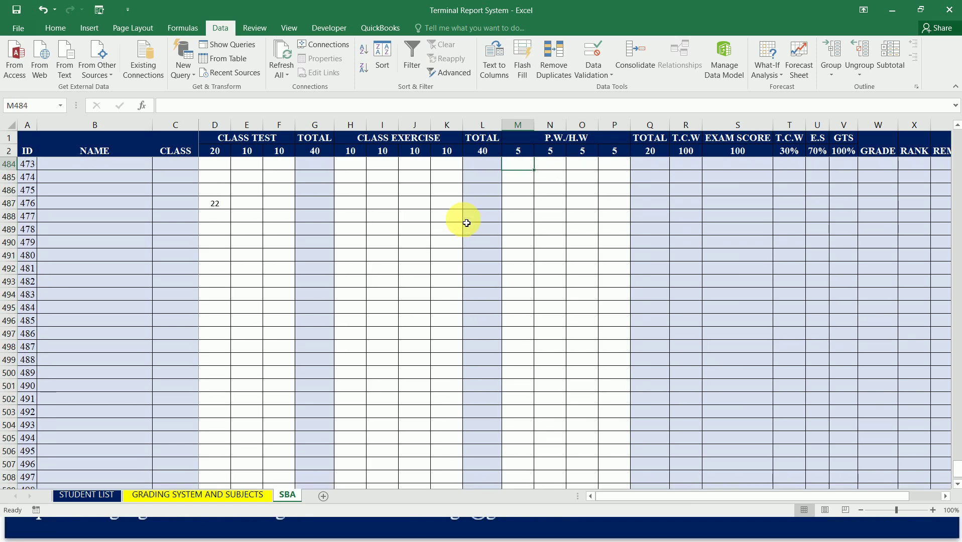
key("ctrl+Up")
key("Down")
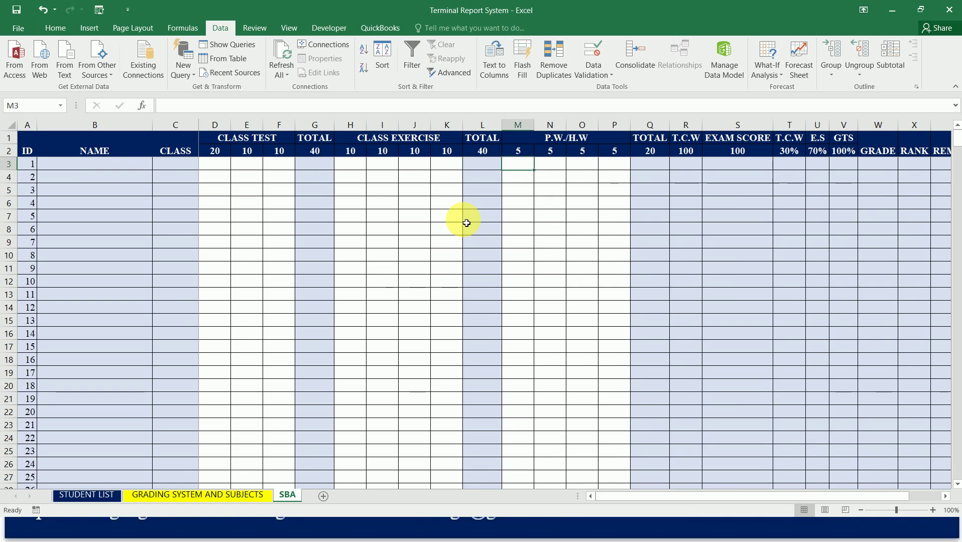
type("5")
key("Return")
key("Up")
type("6")
key("Return")
key("Up")
key("Up")
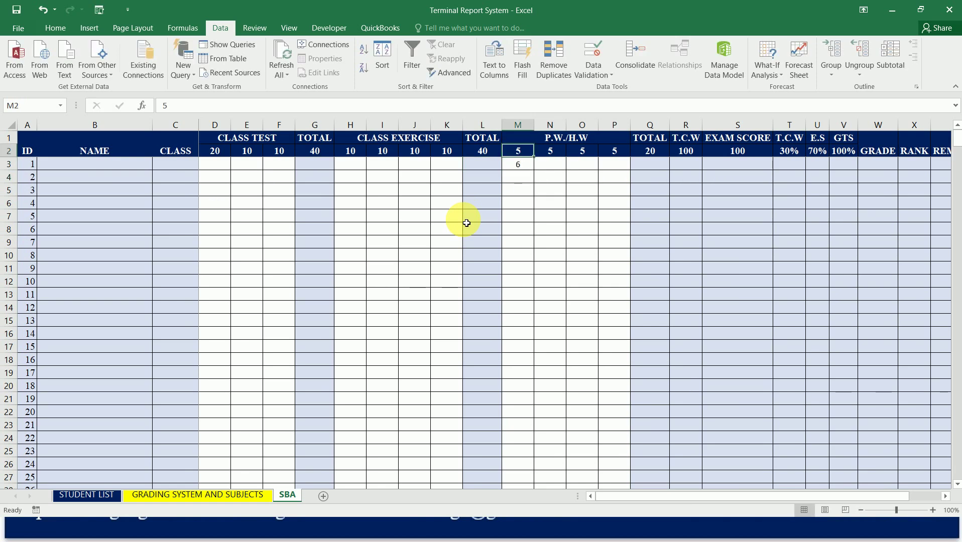
Extend the 0 to 5 data validation and its Information alert to all P.W./H.W cells, M3 to P511.
key("Down")
key("shift+Right")
key("shift+Right")
key("shift+Right")
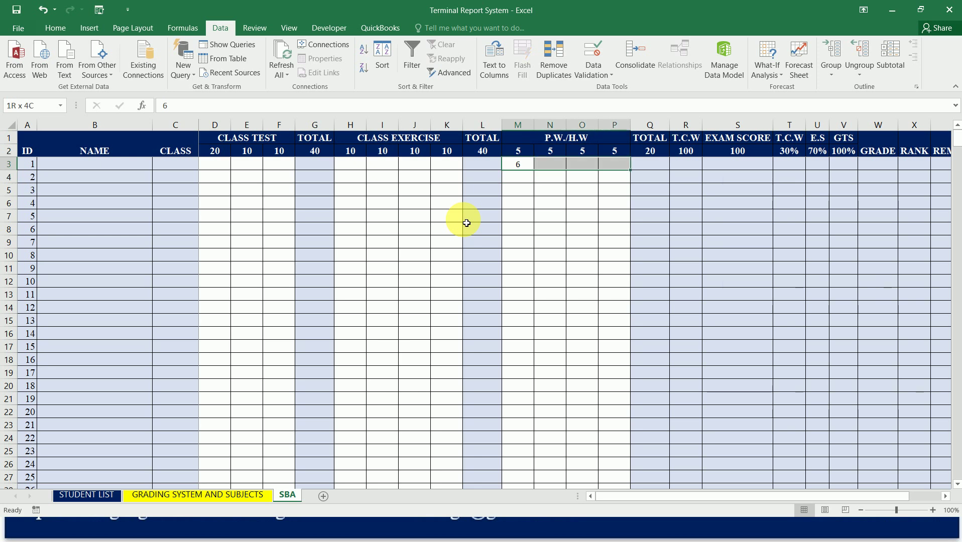
key("ctrl+shift+Down")
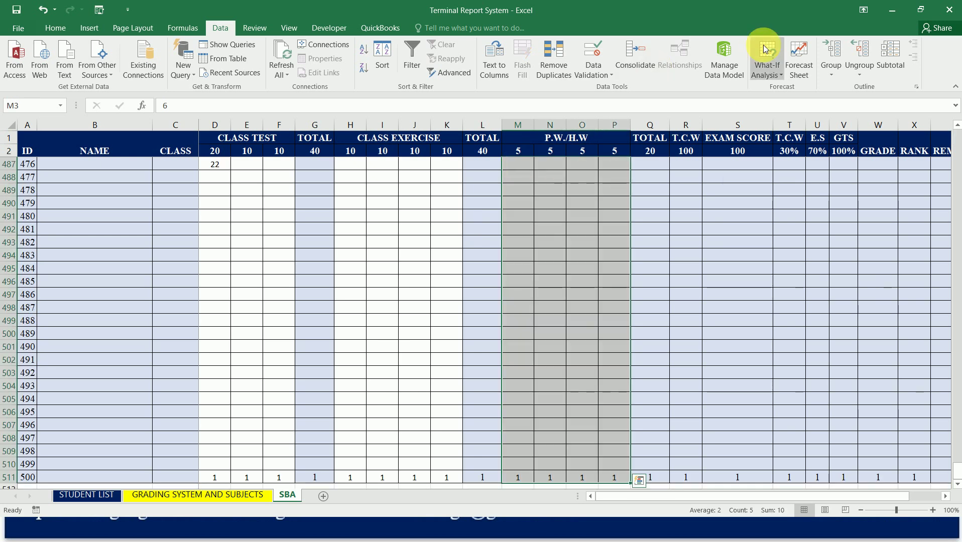
left_click(598, 46)
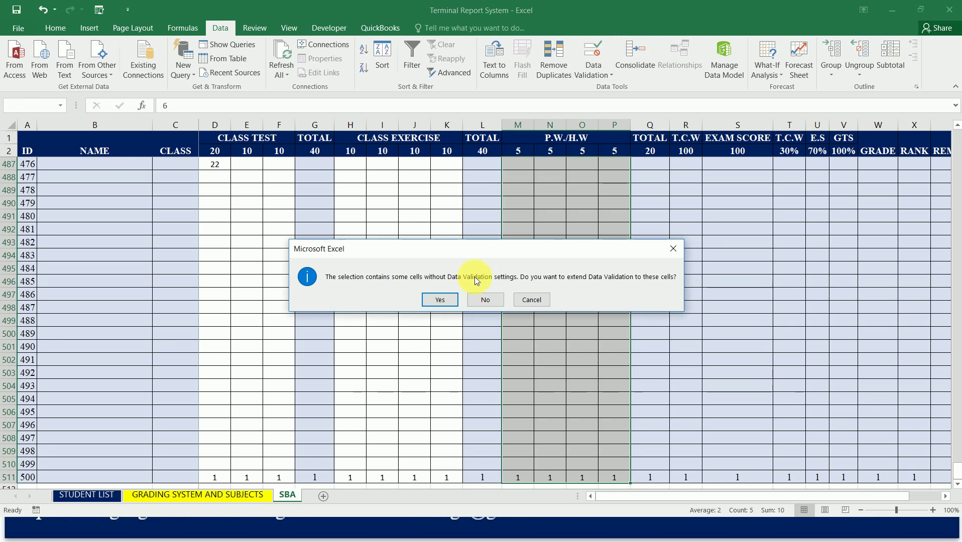
left_click(438, 300)
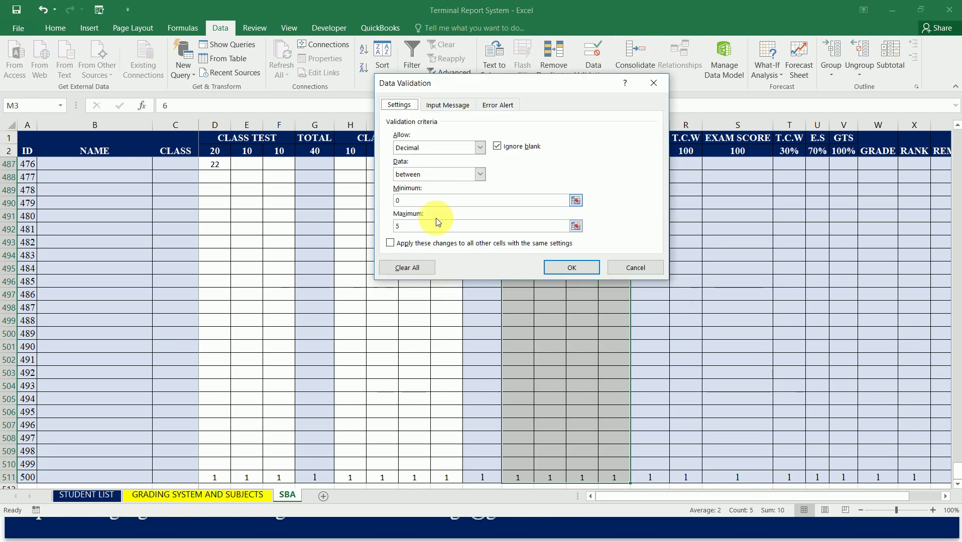
left_click(496, 104)
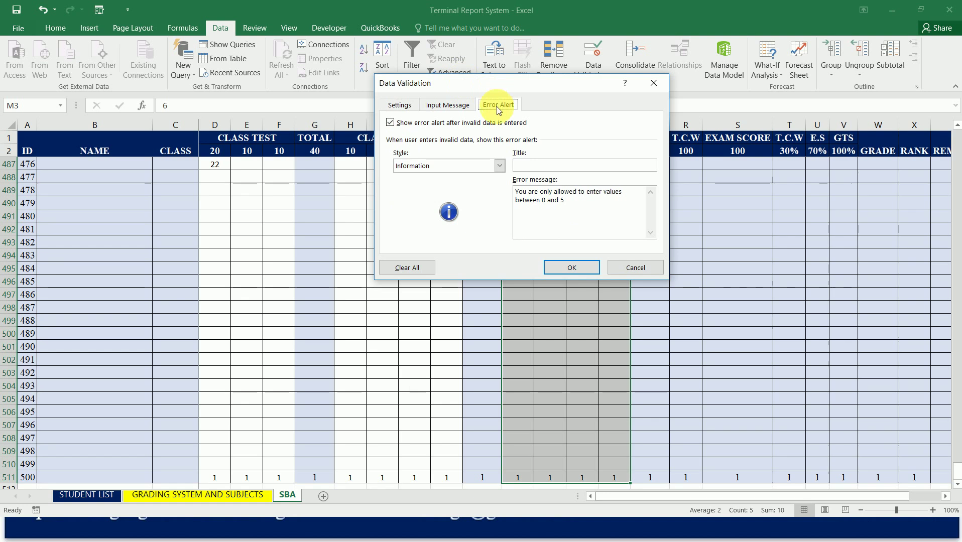
left_click(583, 272)
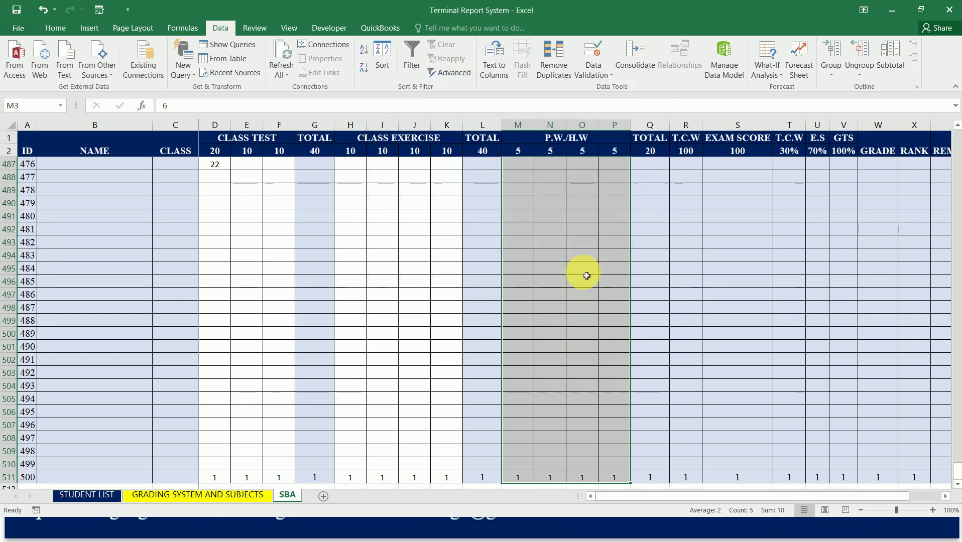
Test the P.W./H.W alert by entering 6 in M3, dismiss the alert, and clear the cell.
key("Down")
key("Up")
key("Down")
key("Up")
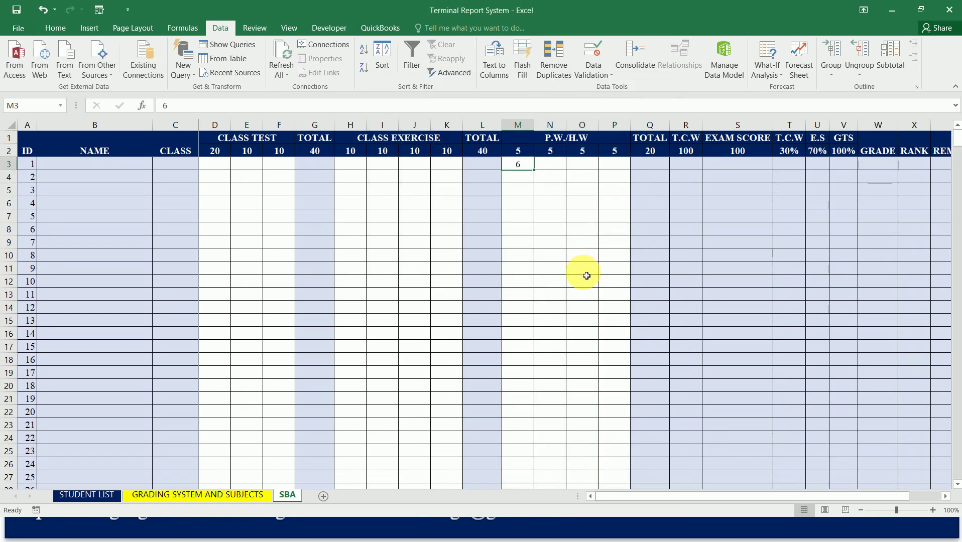
key("Down")
key("Up")
type("6")
key("Return")
key("Tab")
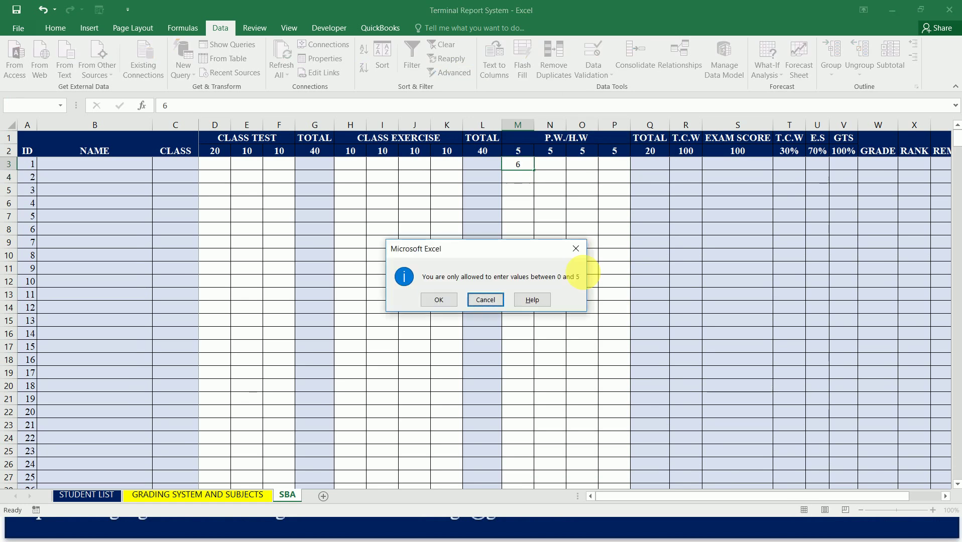
key("Return")
key("Left")
key("Left")
key("Right")
key("Right")
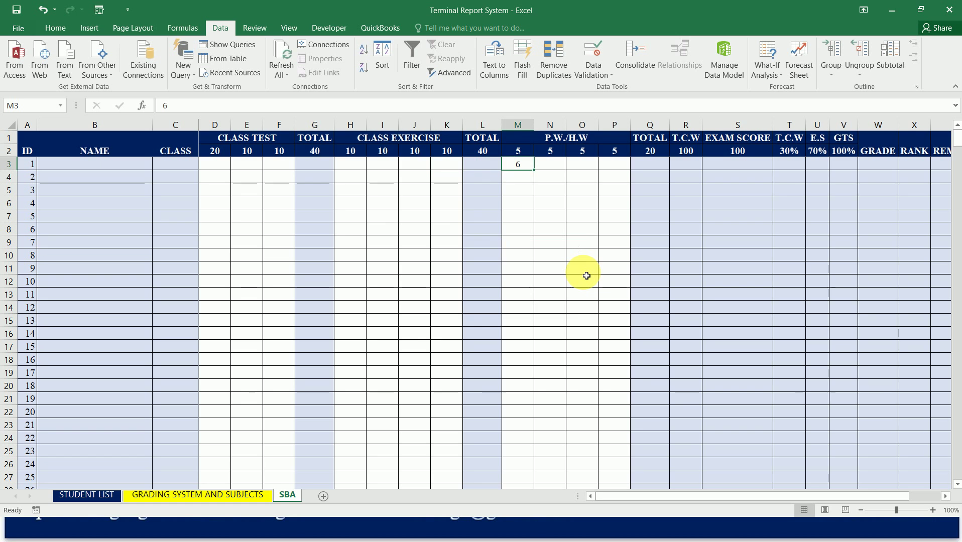
key("Delete")
Test whether the first student's last Class Exercise cell, K3, is restricted by entering 11.
key("Left")
key("Left")
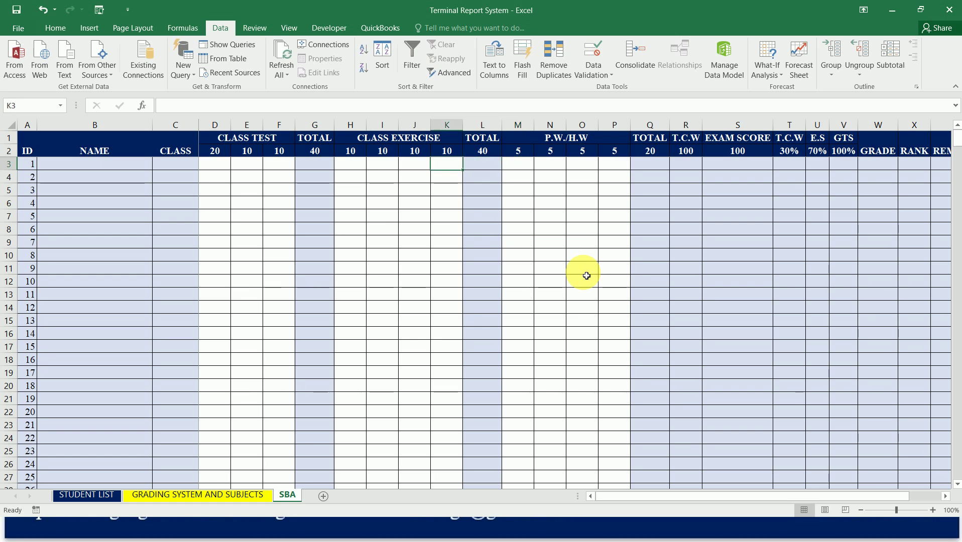
type("11")
key("Return")
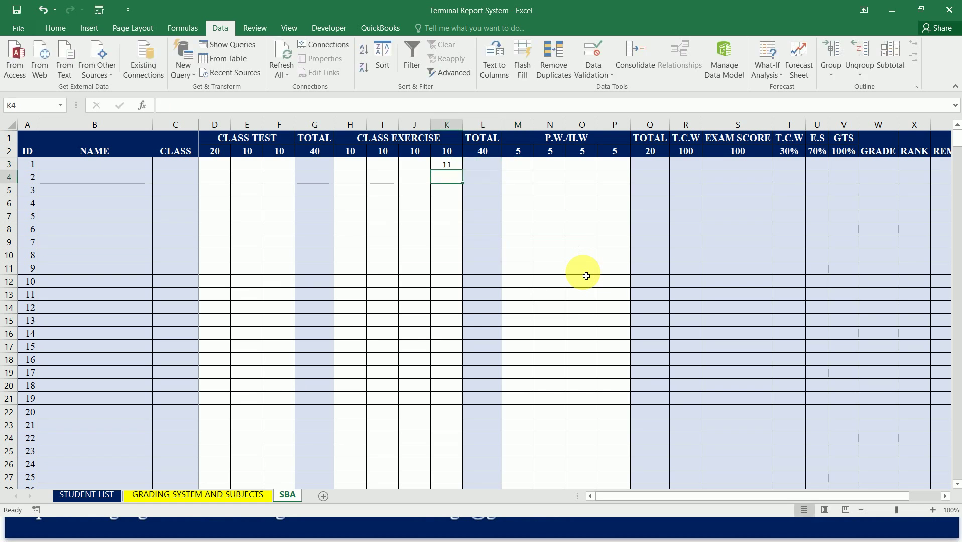
Extend the 0 to 10 decimal validation and its Information alert to all Class Exercise cells, H3 to K511.
key("Up")
key("Left")
key("Left")
key("Left")
key("shift+Right")
key("shift+Right")
key("shift+Right")
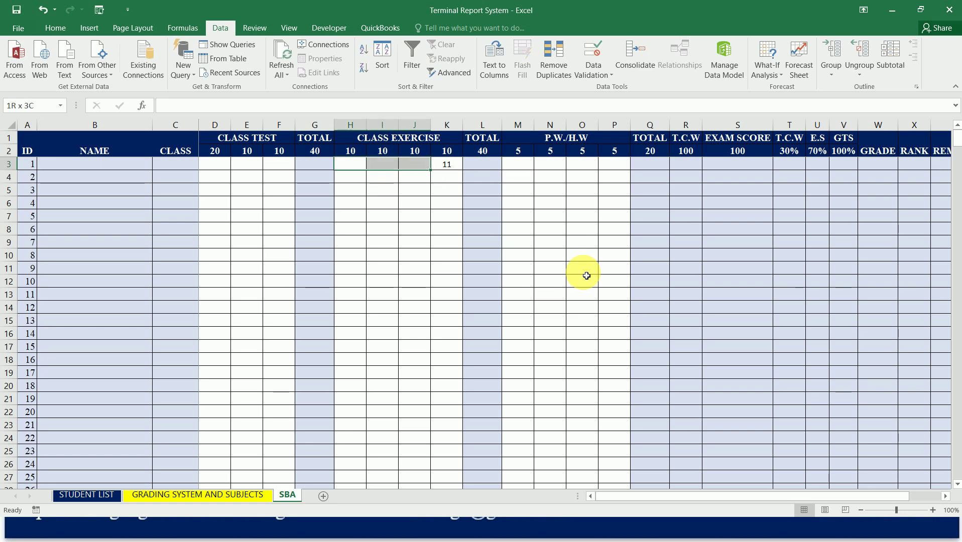
key("ctrl+shift+Down")
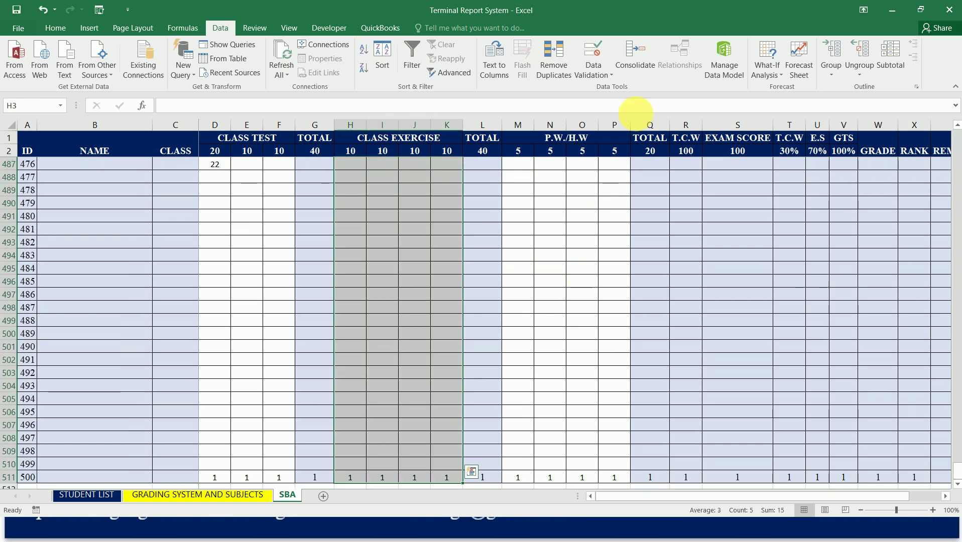
left_click(591, 50)
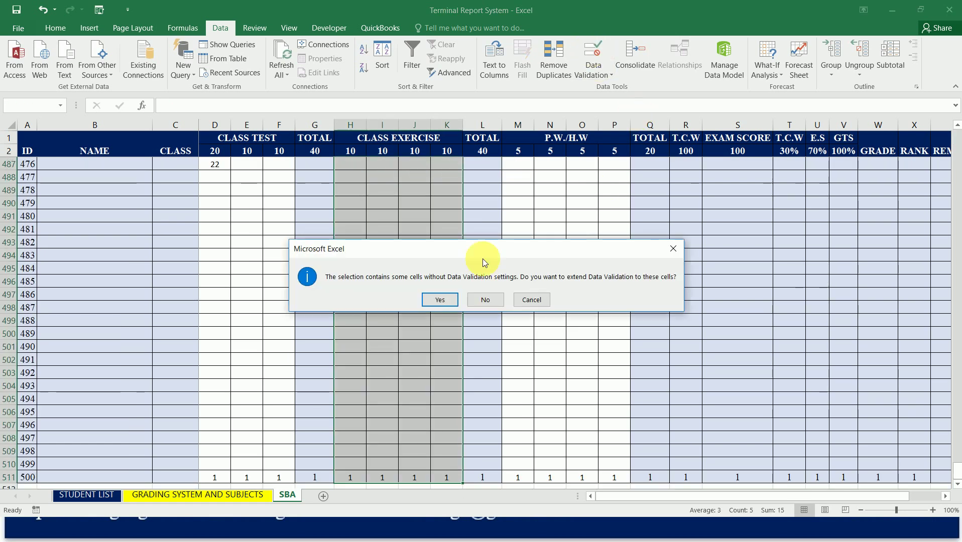
left_click(447, 303)
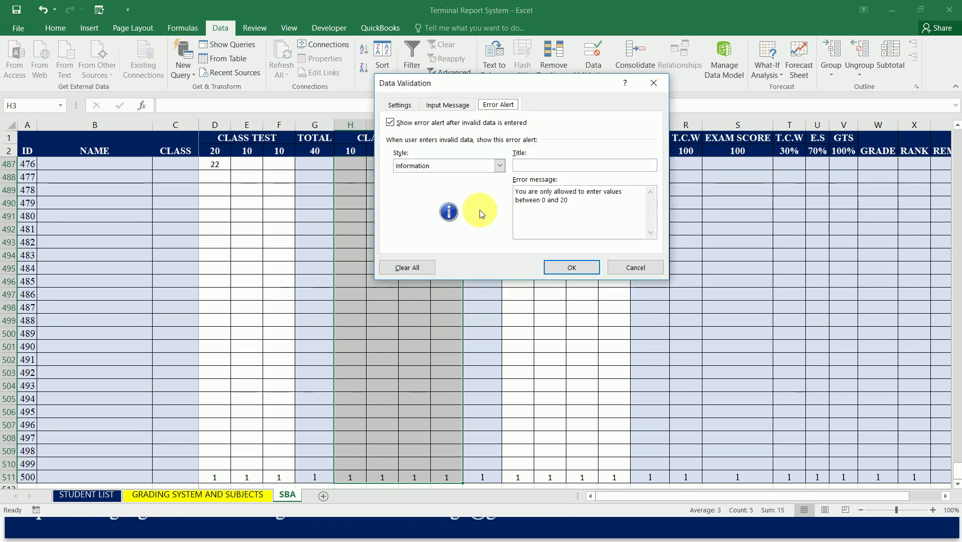
left_click(401, 105)
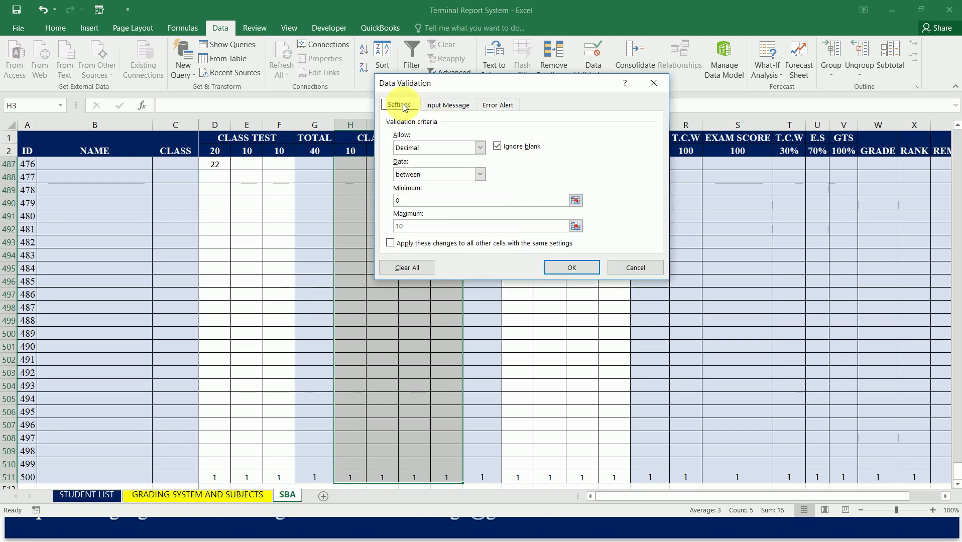
left_click(572, 268)
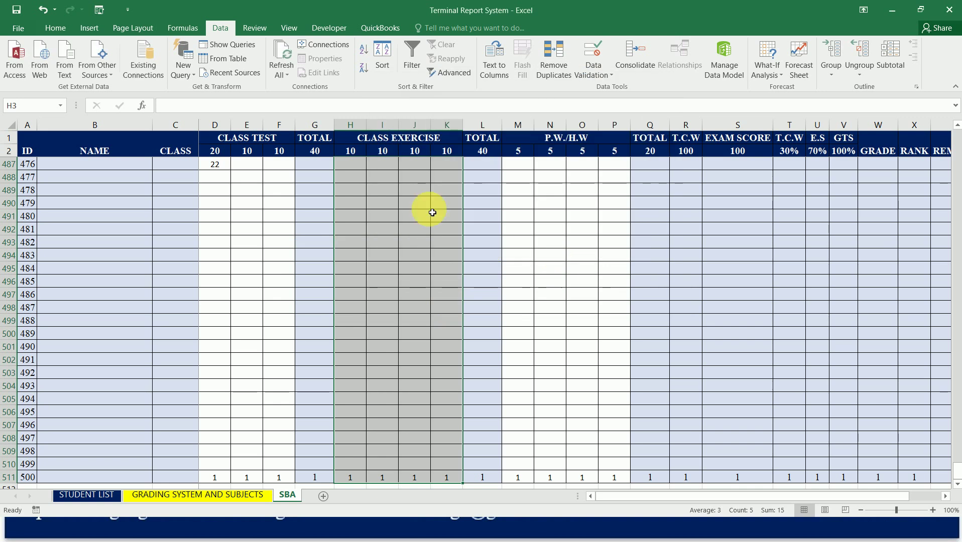
Test the Class Exercise alert by entering 11 in H3 and accepting it, and clear the test scores from H3 to K3.
key("Up")
key("Down")
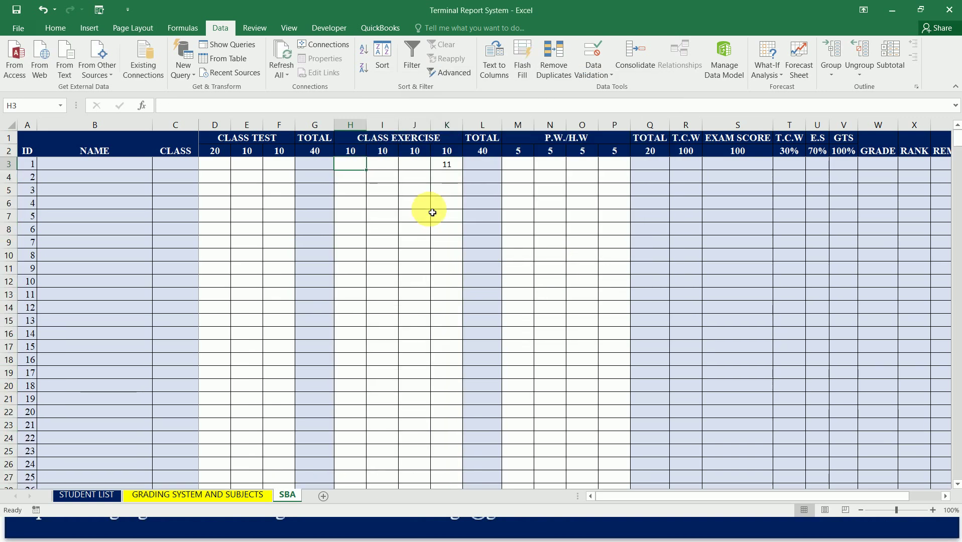
type("11")
key("Return")
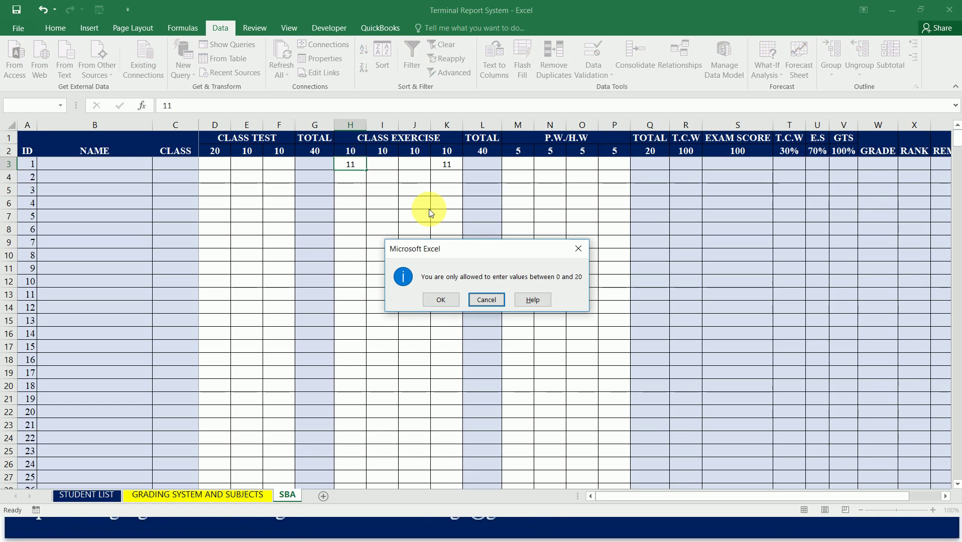
key("Return")
key("Up")
key("shift+Right")
key("shift+Right")
key("shift+Right")
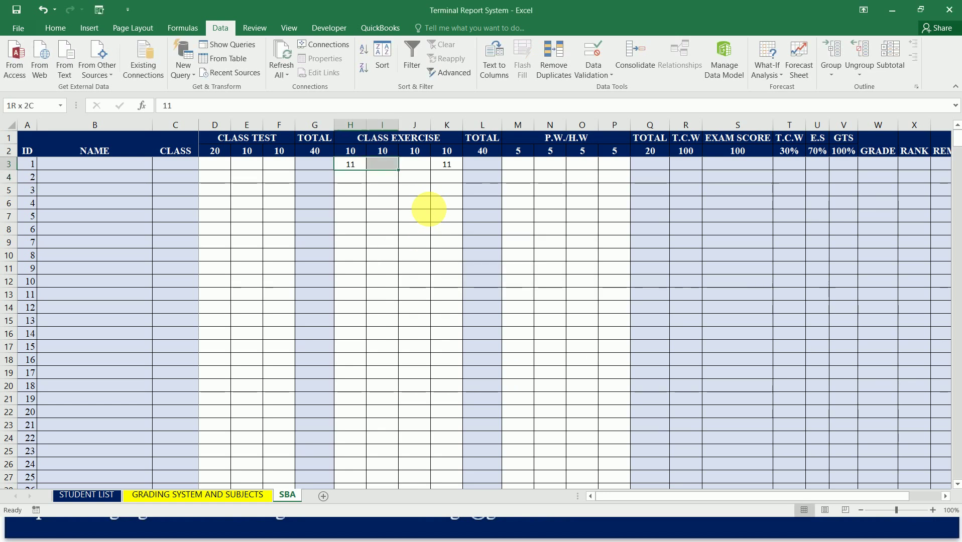
key("Delete")
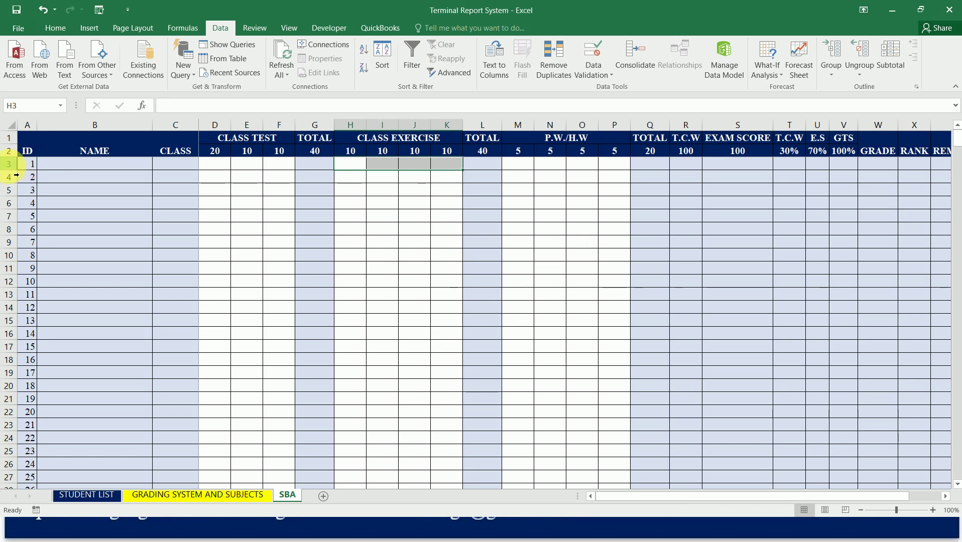
left_click(359, 166)
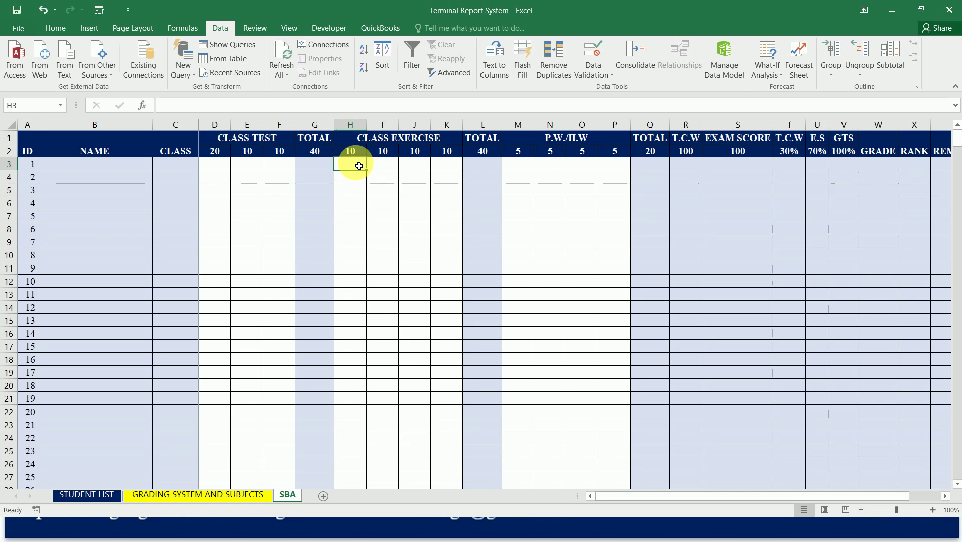
key("ctrl+shift+Down")
key("Up")
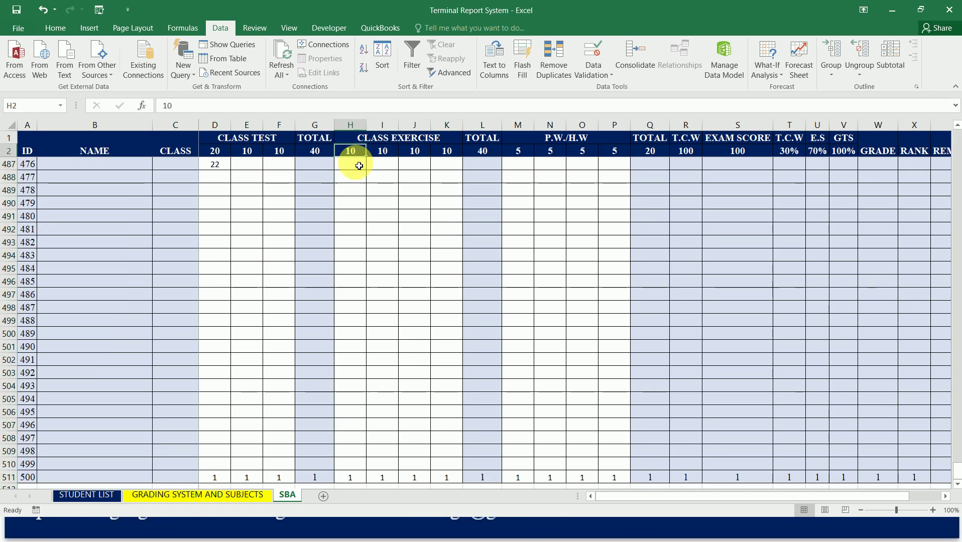
key("Down")
key("Left")
key("Left")
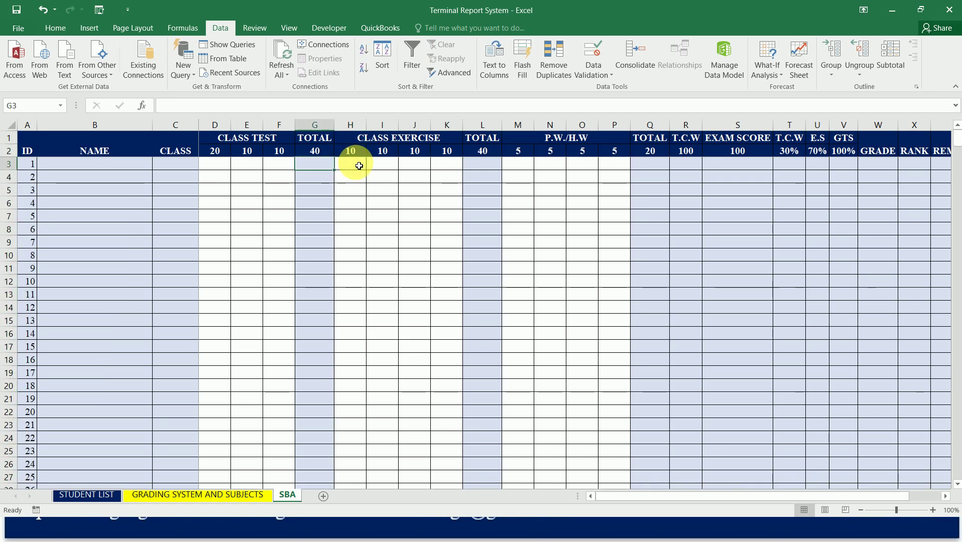
key("Left")
key("Left")
key("Right")
key("Right")
key("Right")
key("Right")
key("Right")
key("Right")
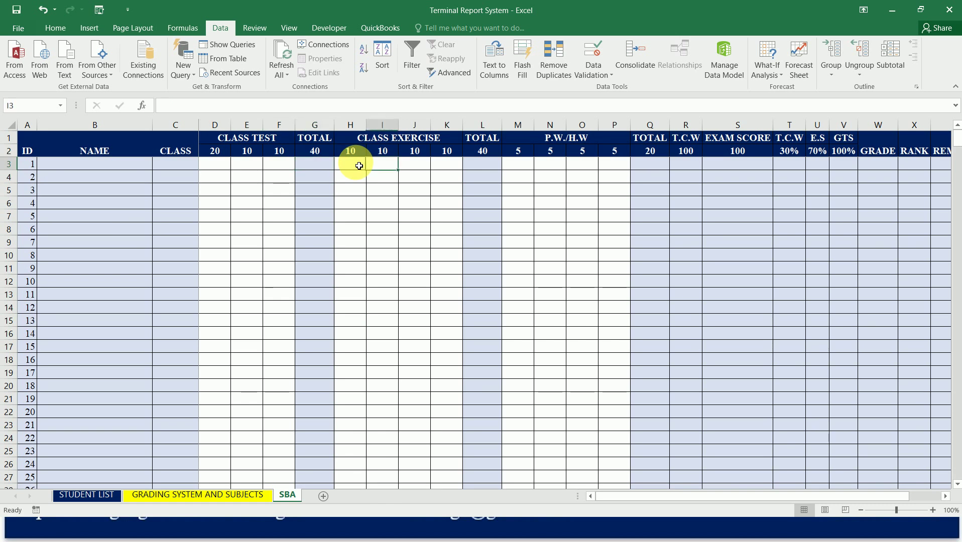
key("Right")
key("Right")
key("Right")
key("Right")
key("Right")
key("Right")
key("Right")
key("Right")
key("Right")
key("Right")
key("Right")
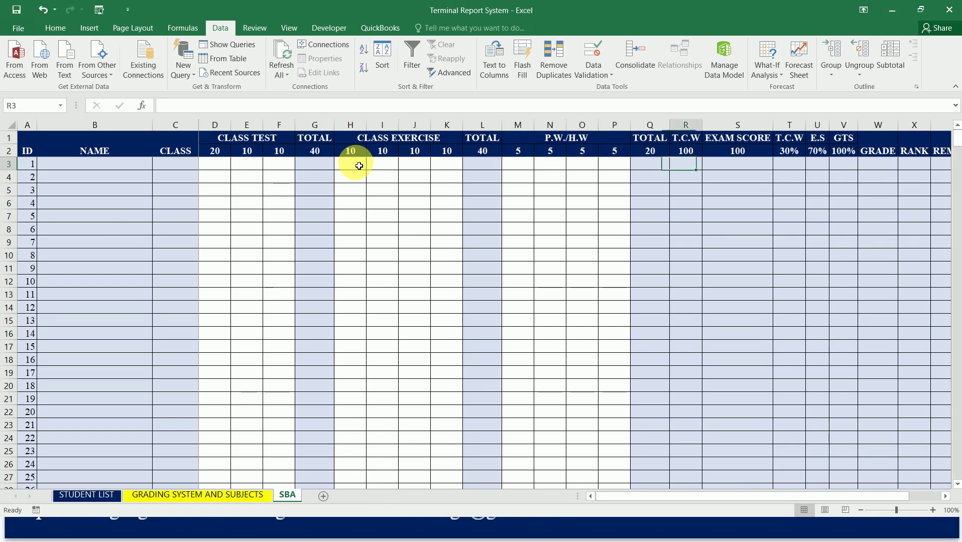
key("Right")
key("Left")
key("Left")
key("Left")
key("Left")
key("Left")
key("Left")
key("Left")
key("Left")
key("Left")
key("Left")
key("Left")
key("Left")
key("Left")
key("Left")
key("Left")
key("Left")
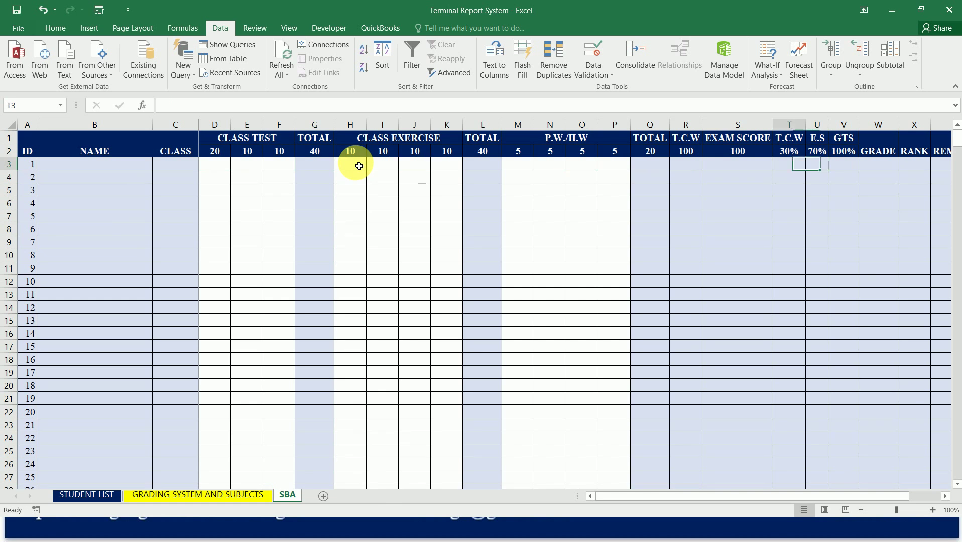
key("Left")
key("Left")
Total the first student's Class Test scores in G3 with the formula =D3+E3+F3.
key("Right")
key("Right")
key("Right")
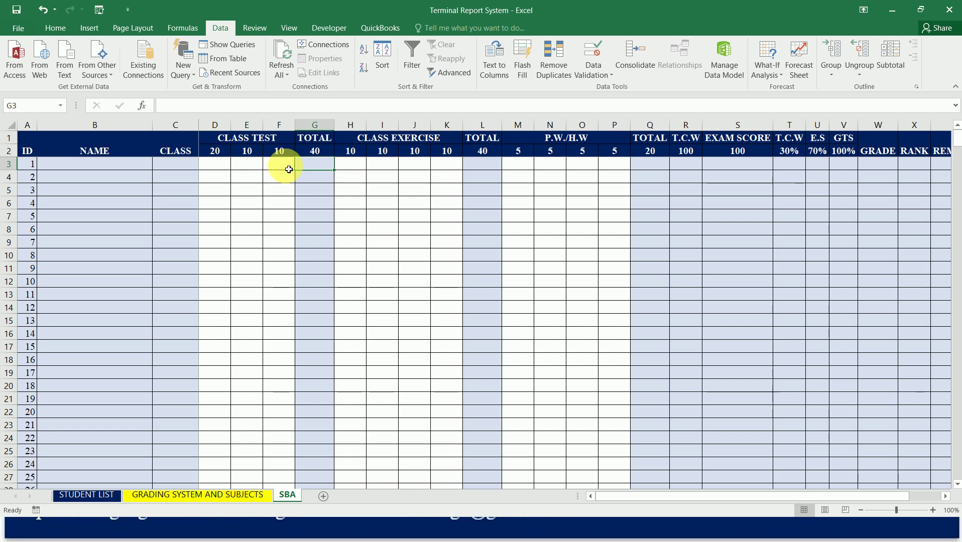
type("=")
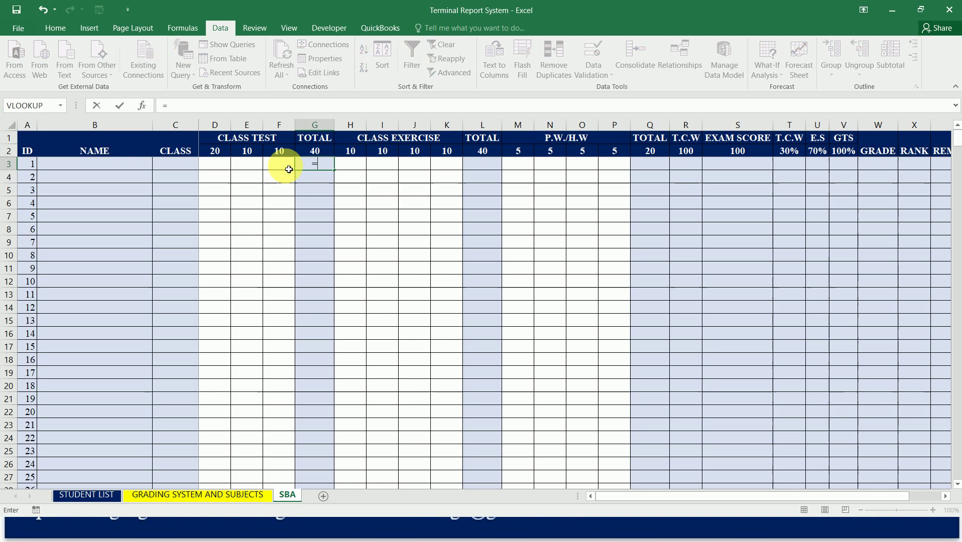
left_click(225, 169)
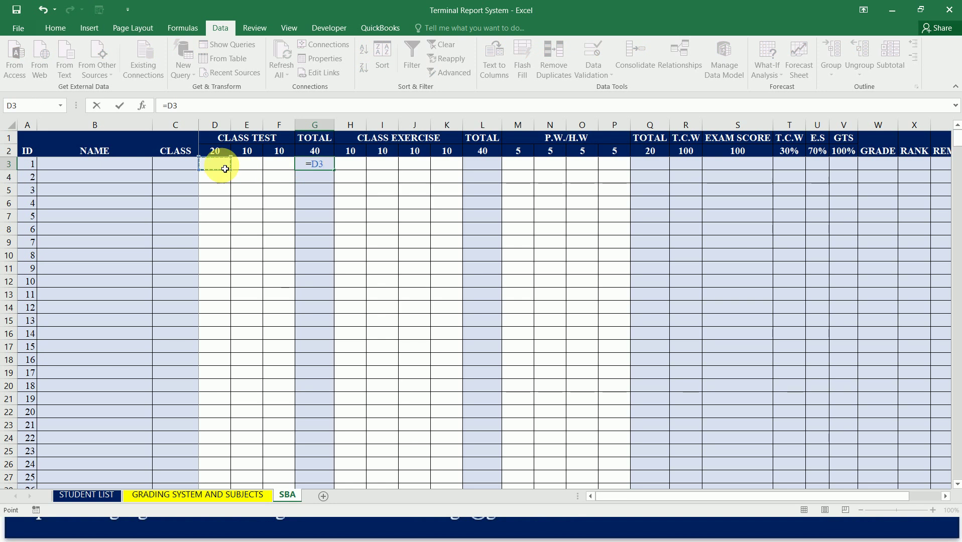
type("+")
left_click(248, 168)
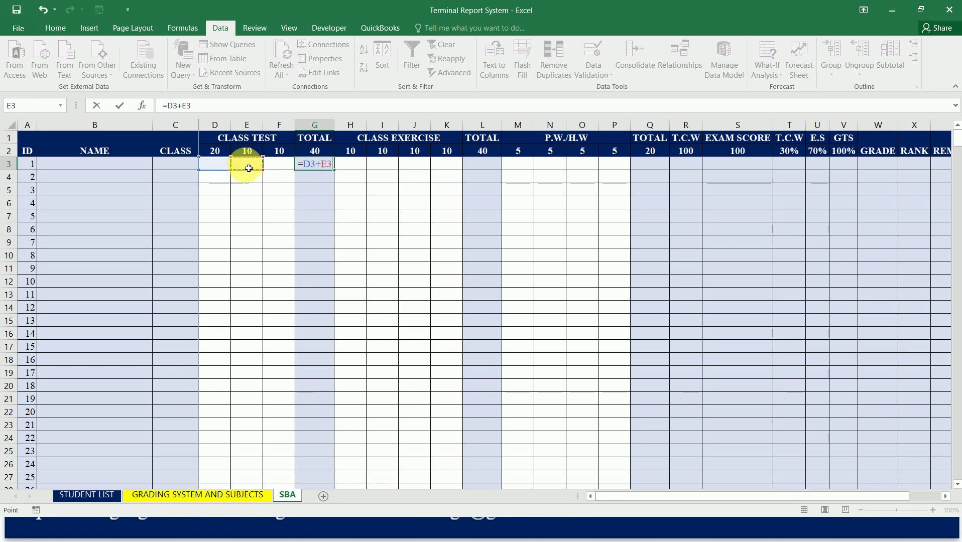
type("+")
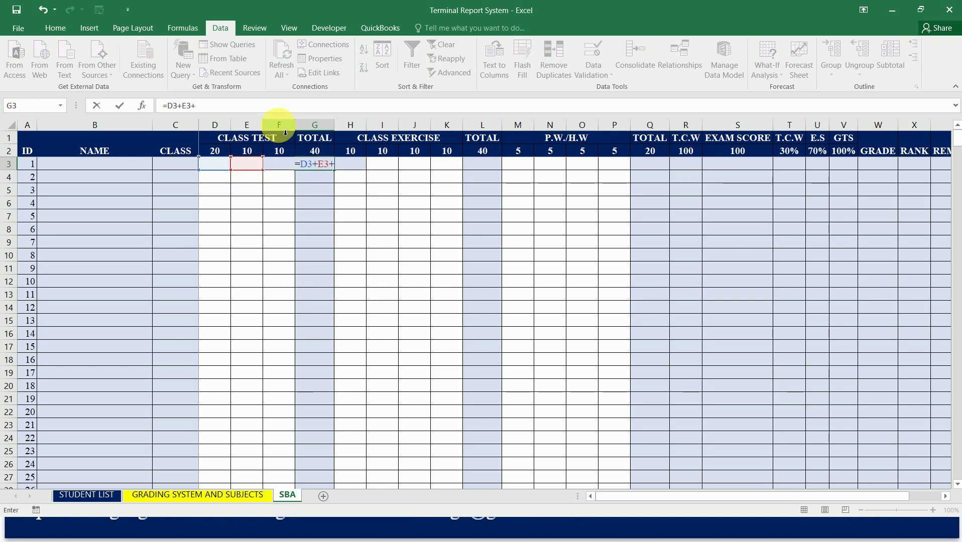
type("f3")
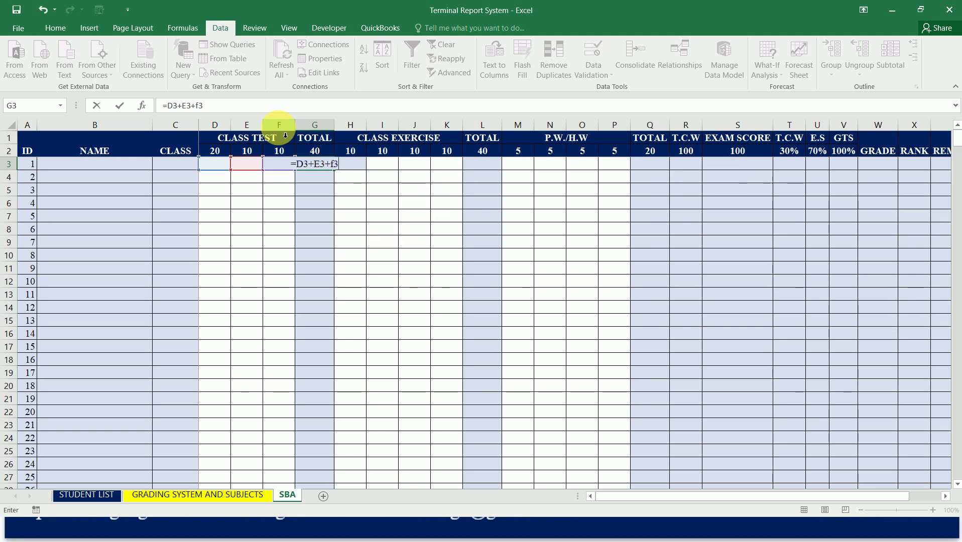
key("ctrl+Return")
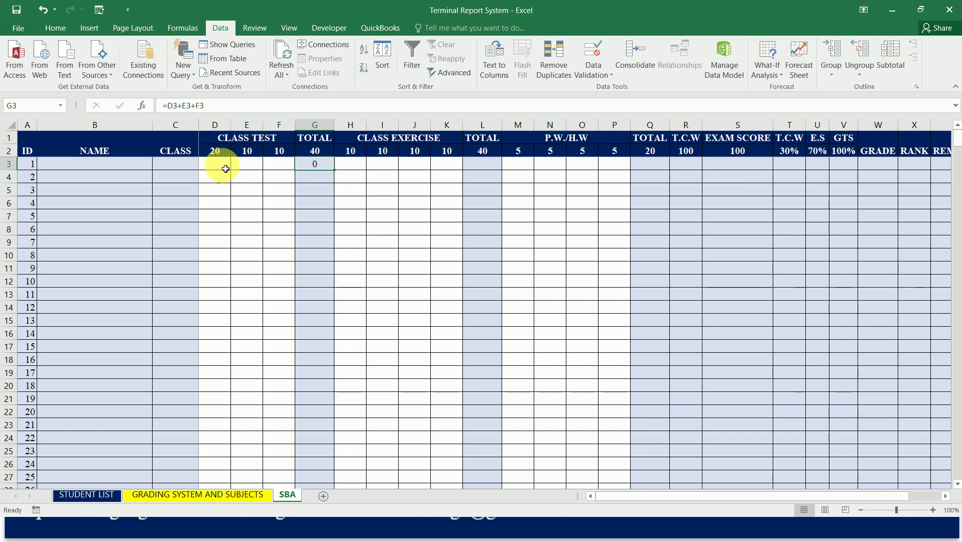
Enter the first student's Class Test scores as 5 in D3, 6 in E3 and 10 in F3.
left_click(224, 167)
type("5")
key("Tab")
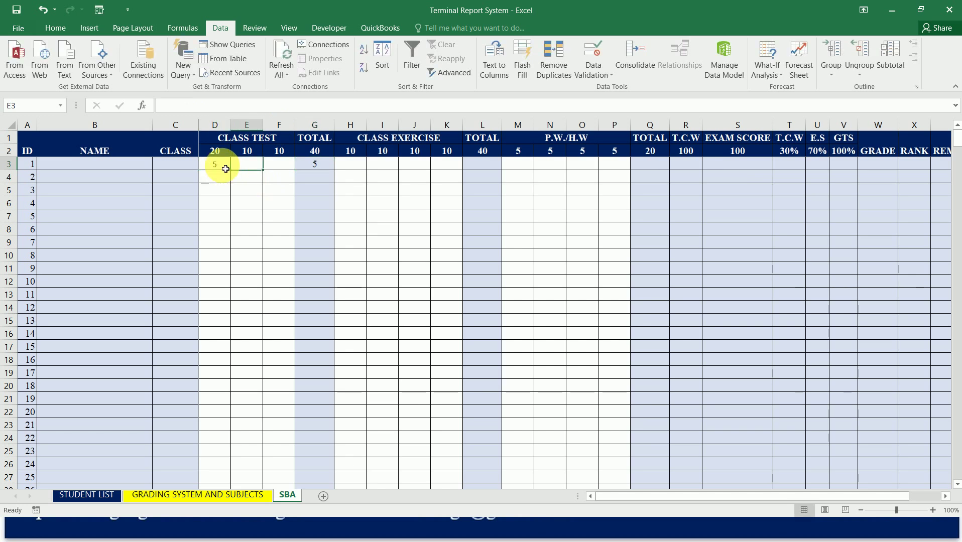
type("6")
key("Tab")
type("10")
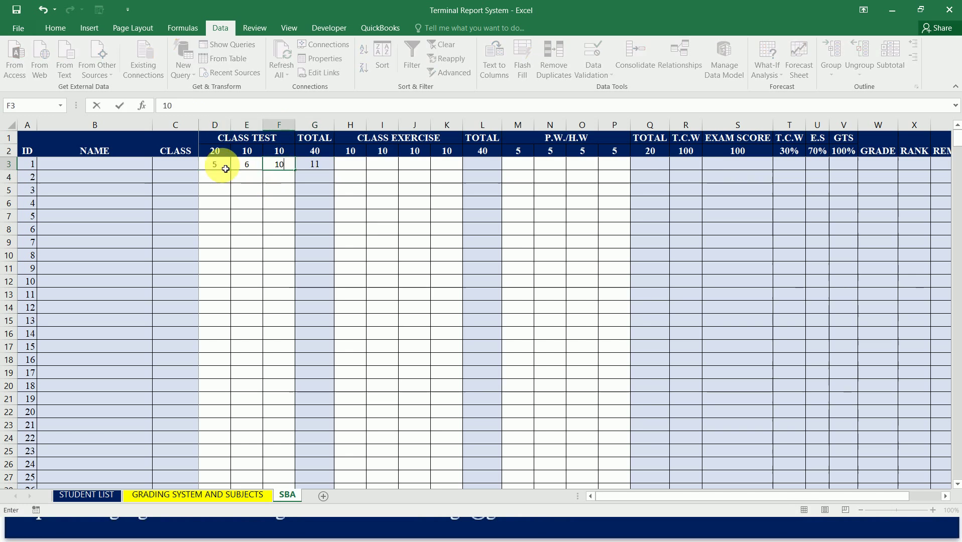
key("Return")
key("Up")
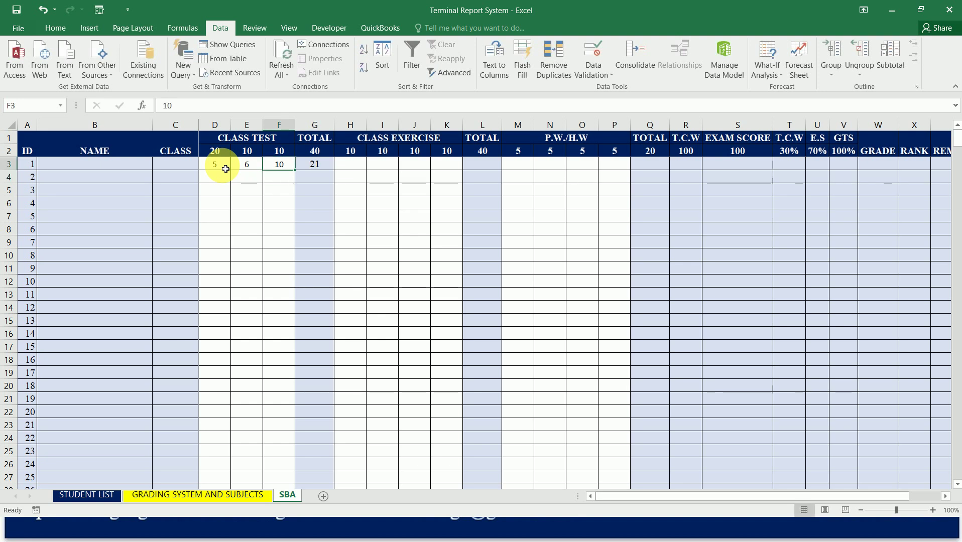
Replace the addition formula in G3 with an AutoSum of the Class Test scores, =SUM(D3:F3).
key("Right")
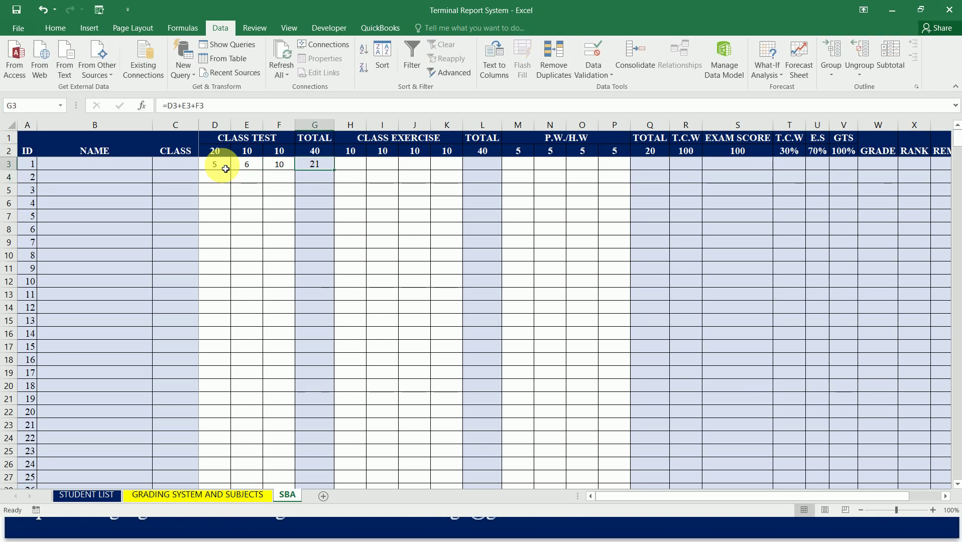
key("Delete")
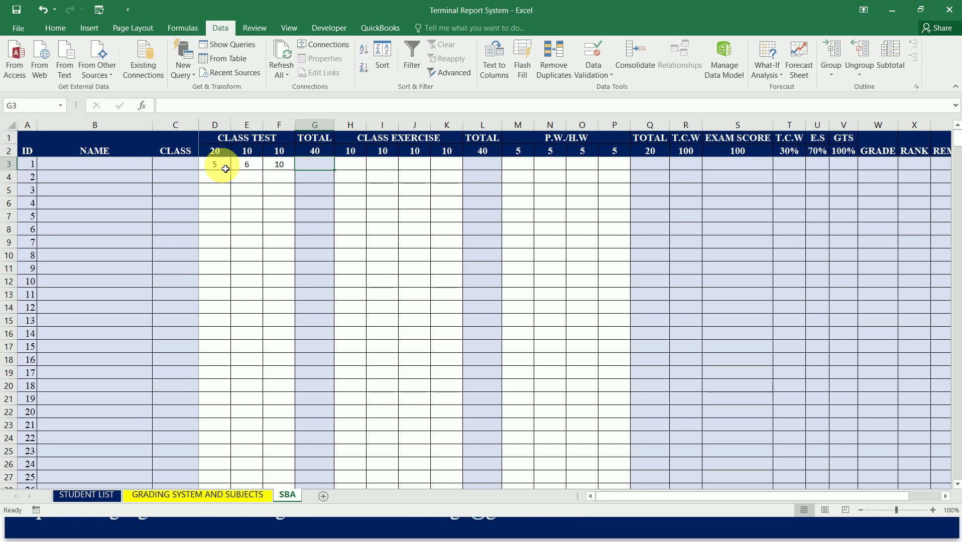
left_click(65, 27)
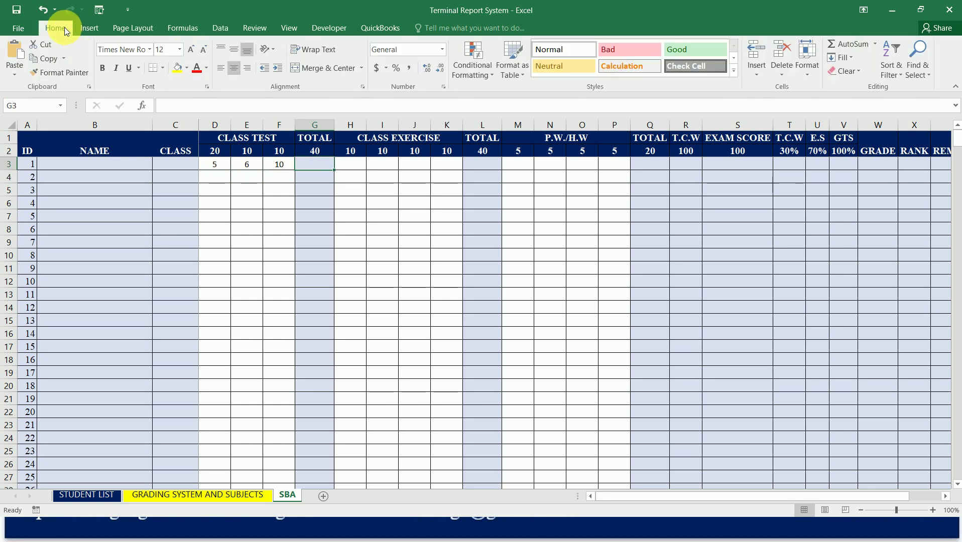
left_click(856, 41)
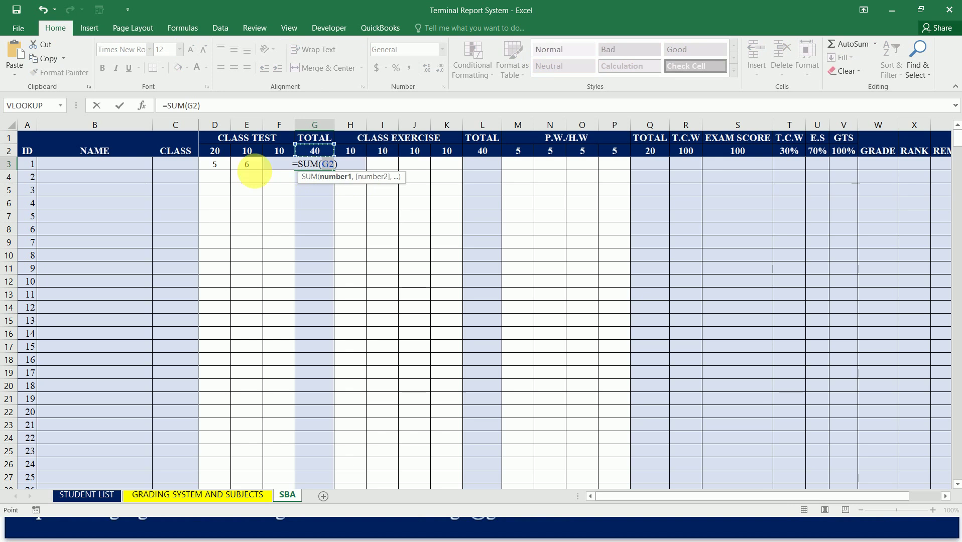
left_click_drag(219, 168, 285, 168)
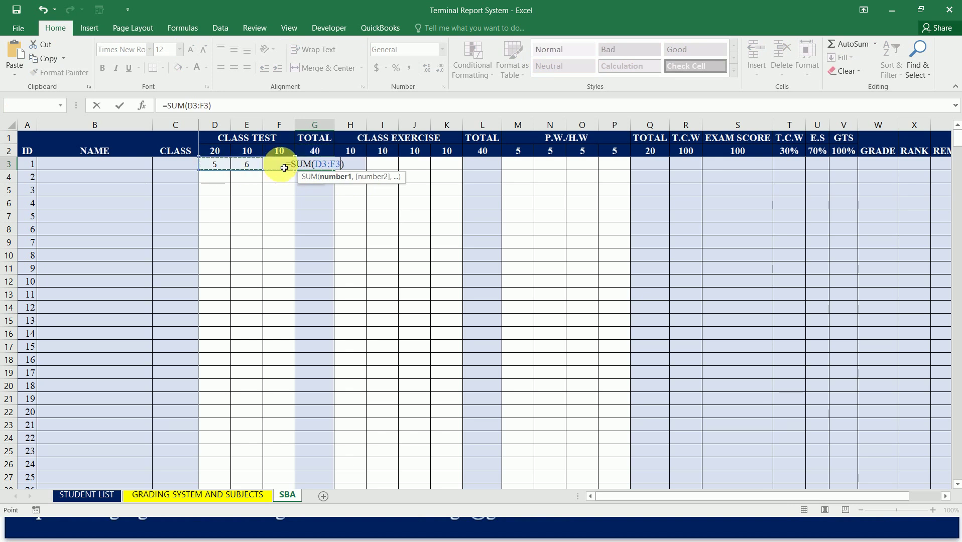
left_click_drag(284, 168, 285, 169)
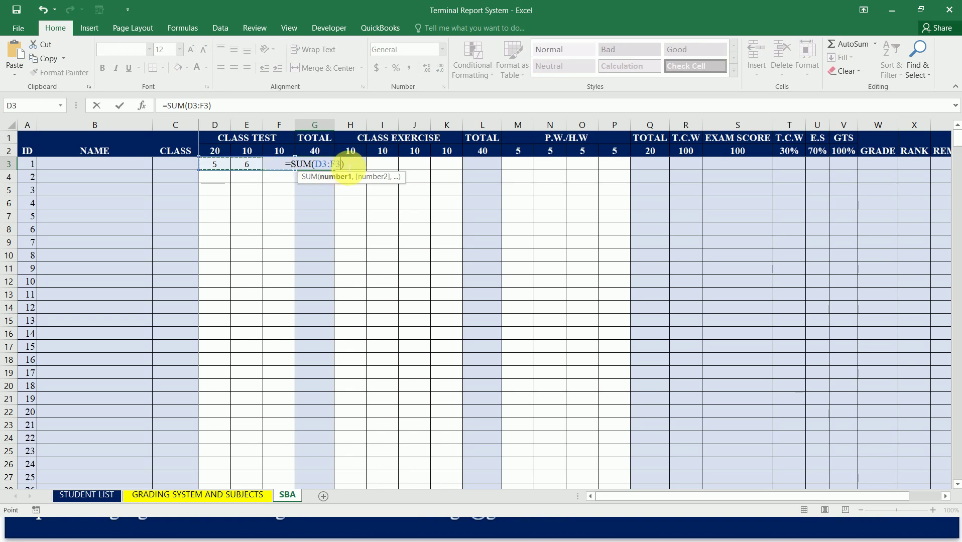
left_click(349, 167)
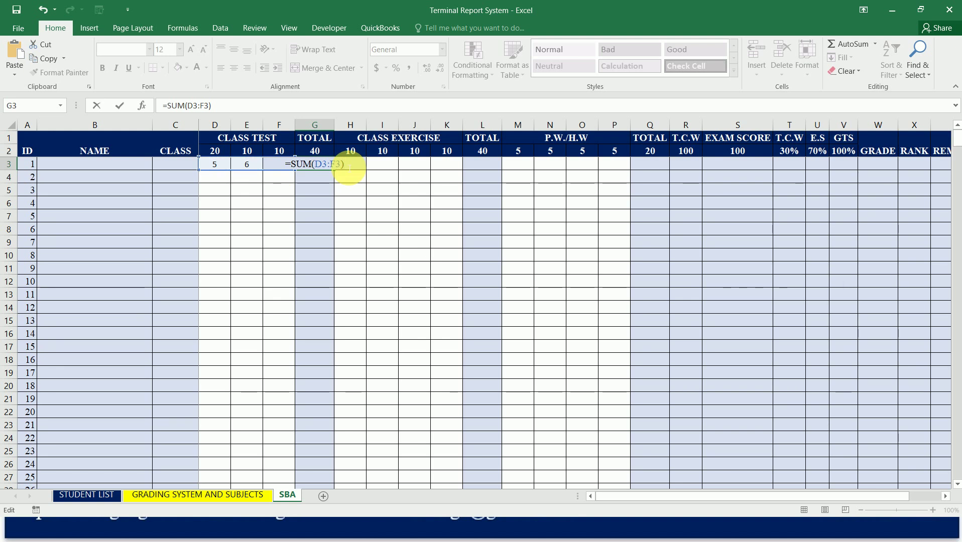
key("ctrl+Return")
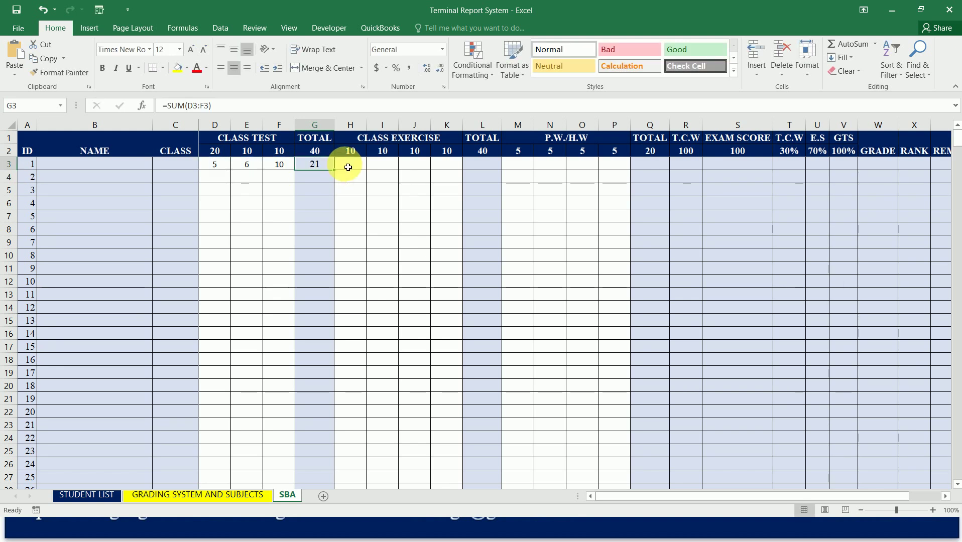
left_click(318, 178)
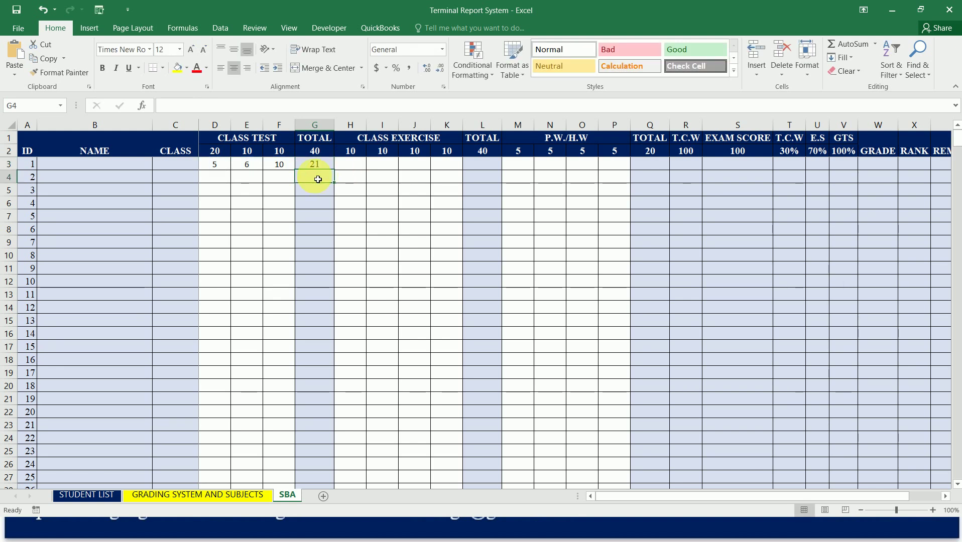
left_click(218, 181)
left_click(255, 182)
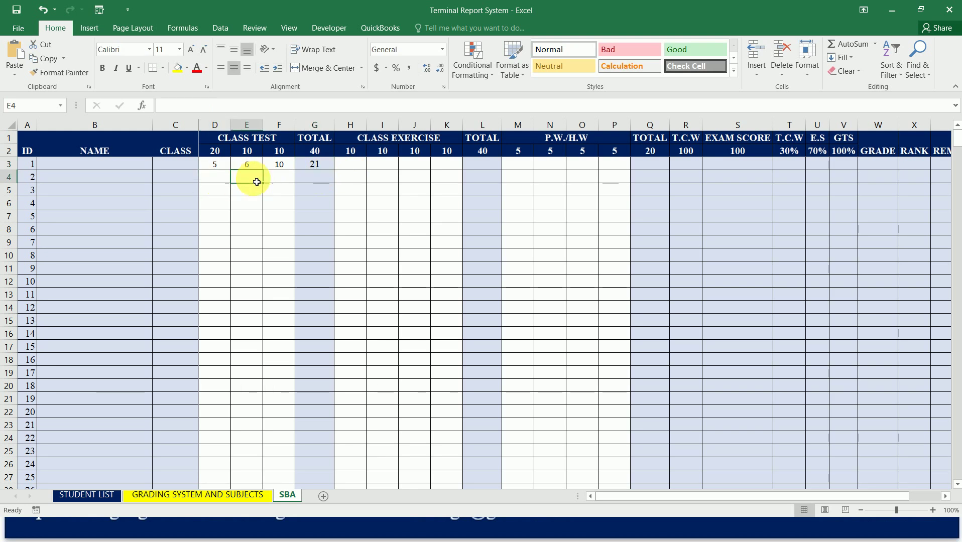
left_click(275, 181)
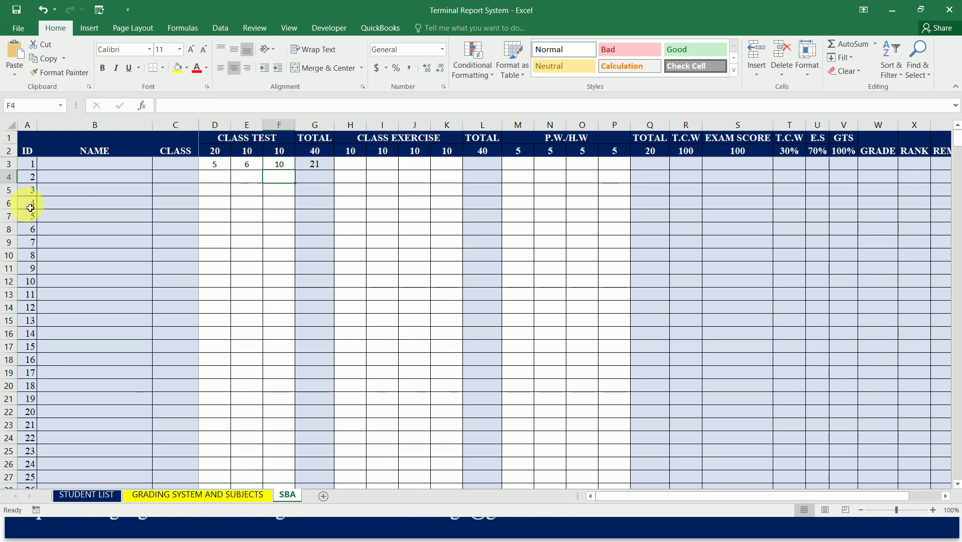
Fill the Class Test total formula from G3 down through G510.
left_click(319, 165)
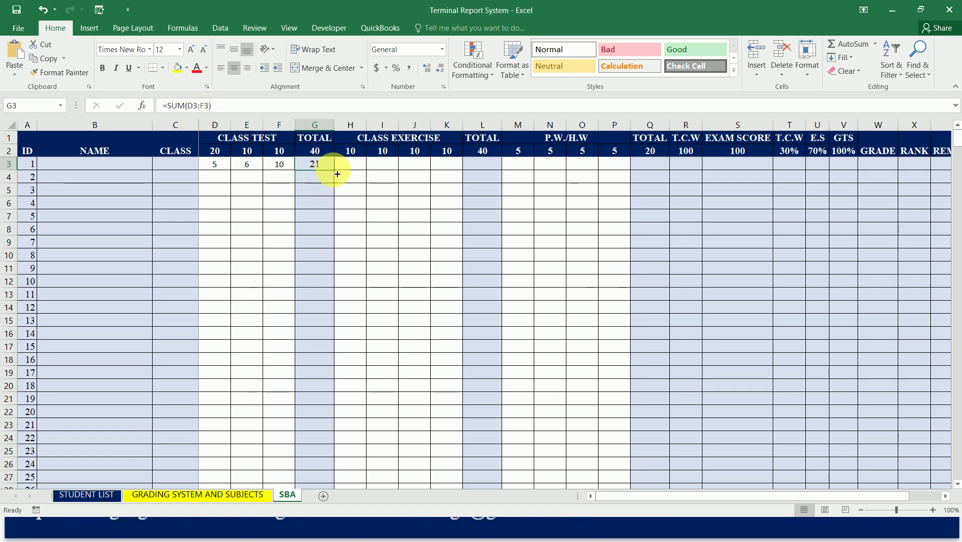
left_click_drag(337, 174, 320, 182)
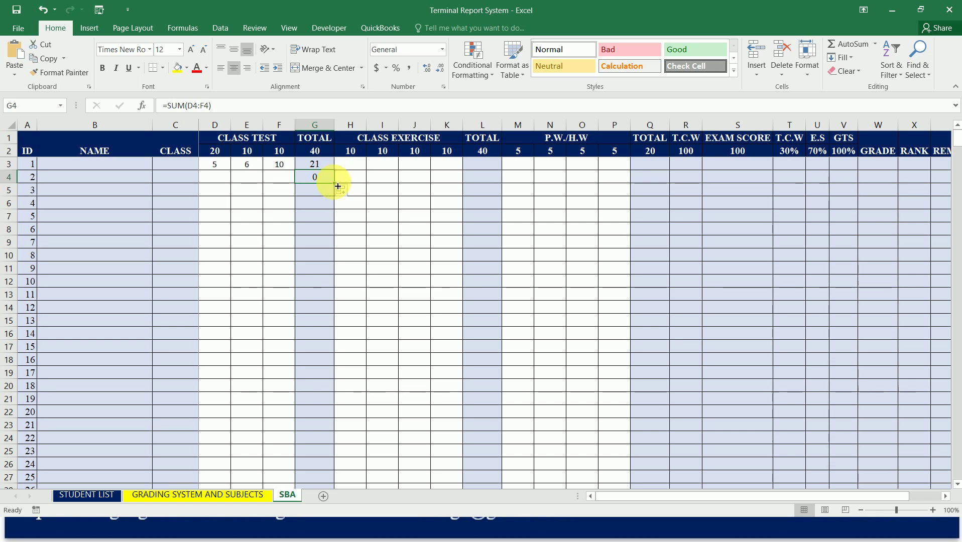
double_click(338, 186)
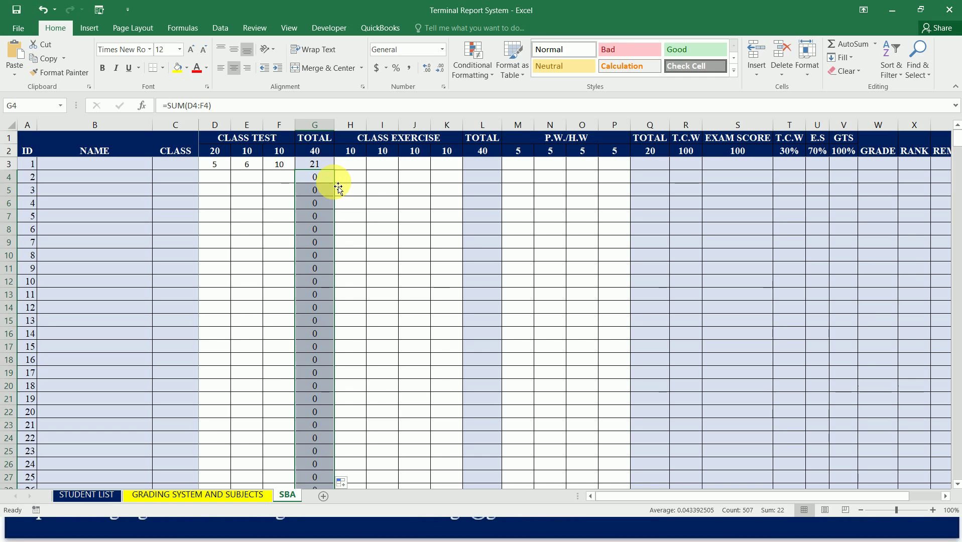
Extend the Class Test total formula from G510 to the last student's row, G511, and return to the column's top.
key("ctrl+Down")
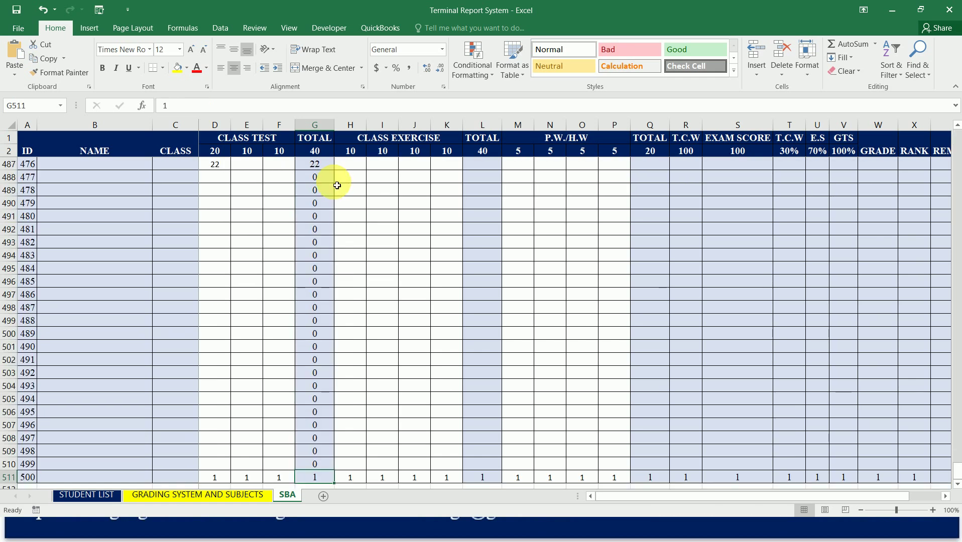
key("Up")
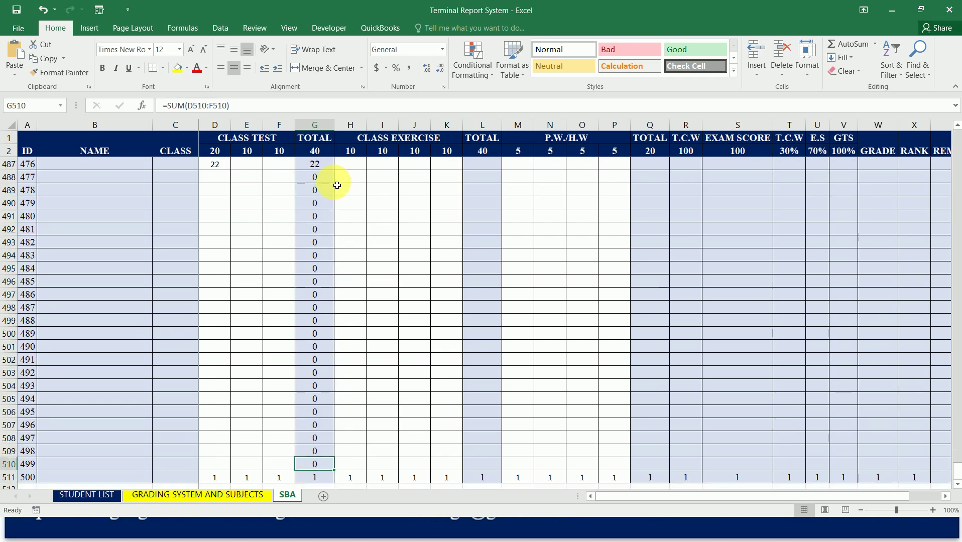
key("Down")
key("Up")
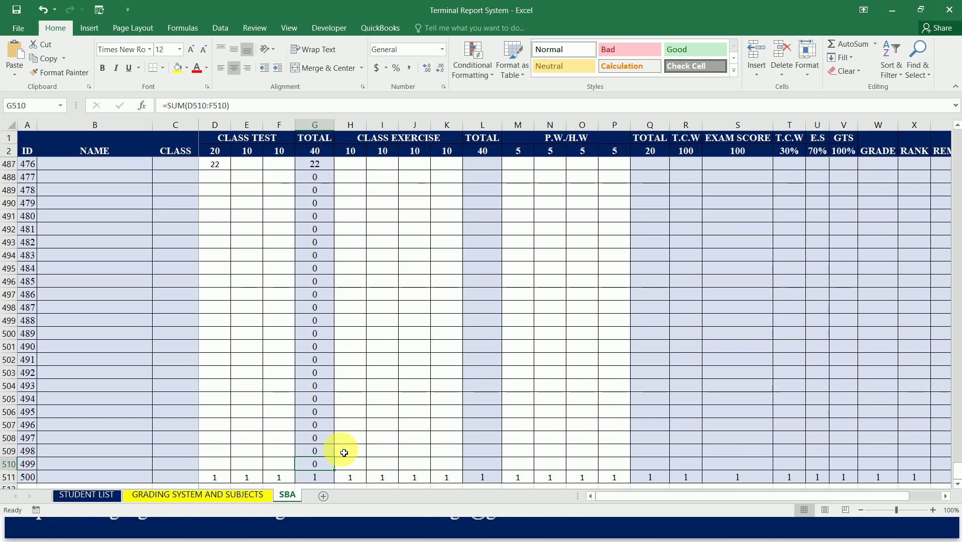
left_click_drag(334, 471, 339, 486)
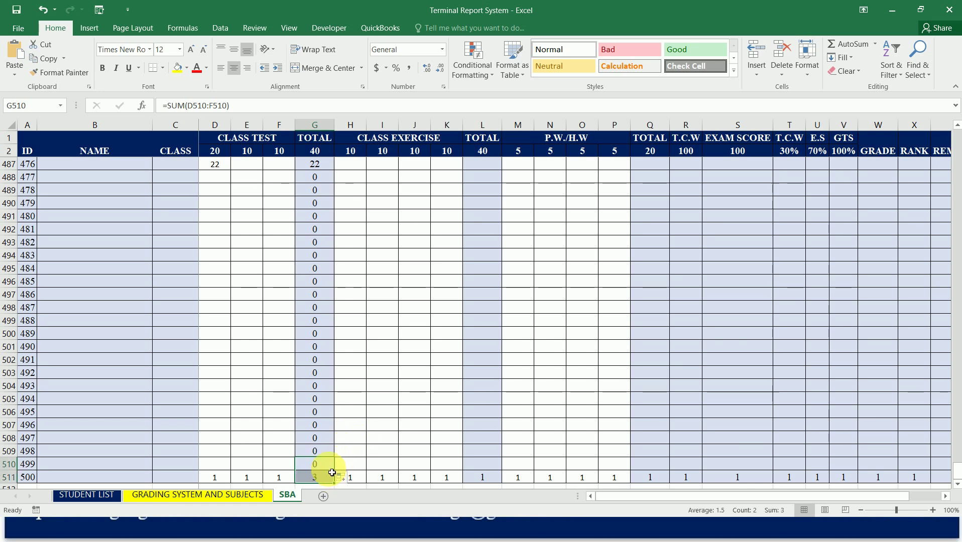
key("ctrl+Up")
key("Down")
key("Down")
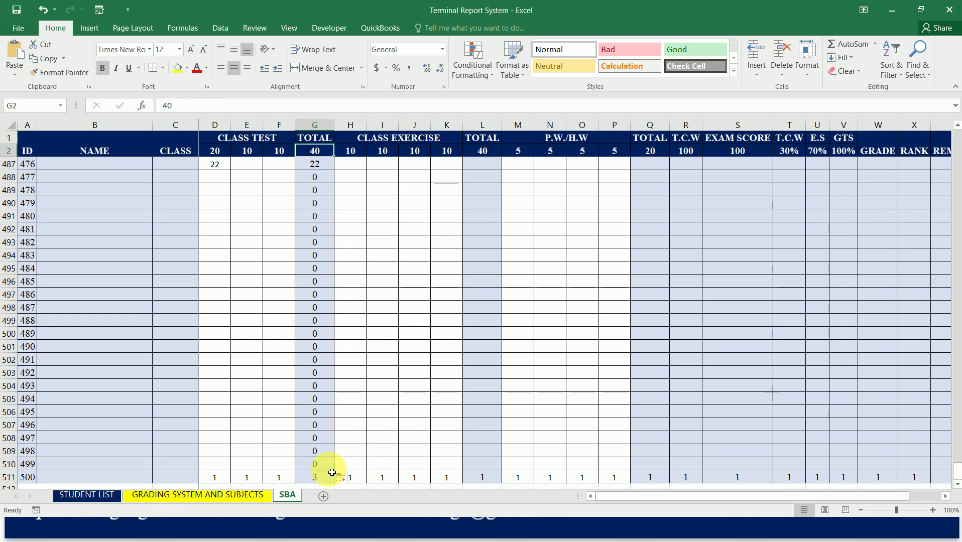
Enter the formula =SUM(H3:K3) in L3 to total the first student's Class Exercise scores.
key("Right")
key("Right")
key("Right")
key("Right")
key("Right")
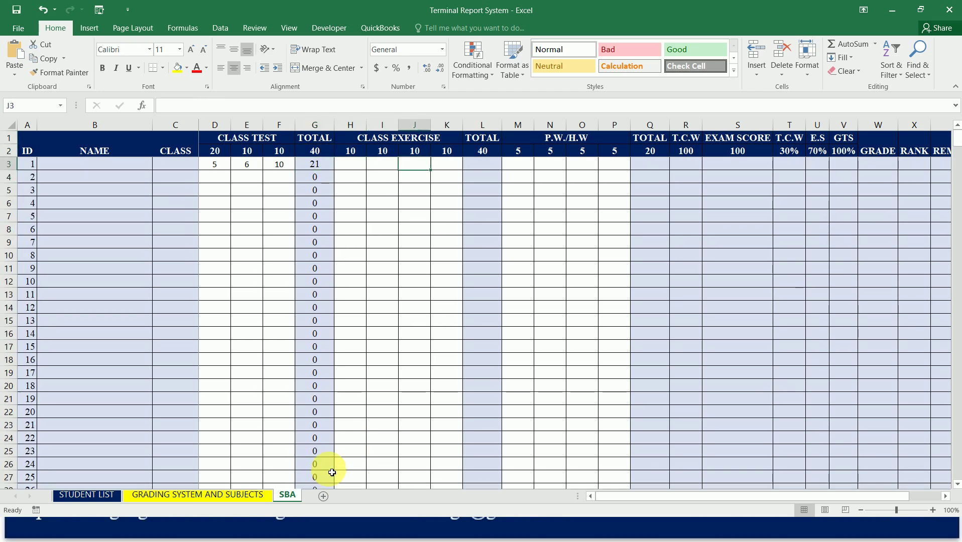
type("=")
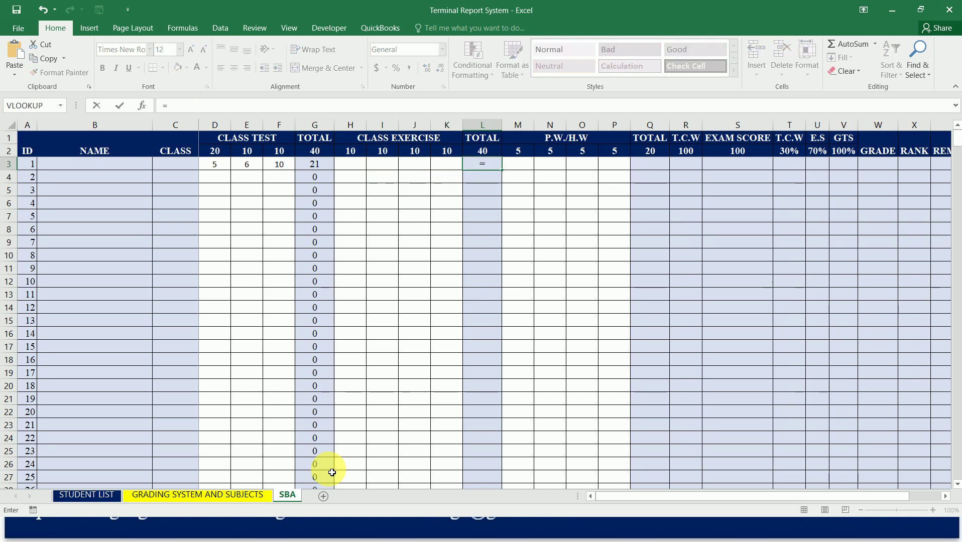
type("sum(")
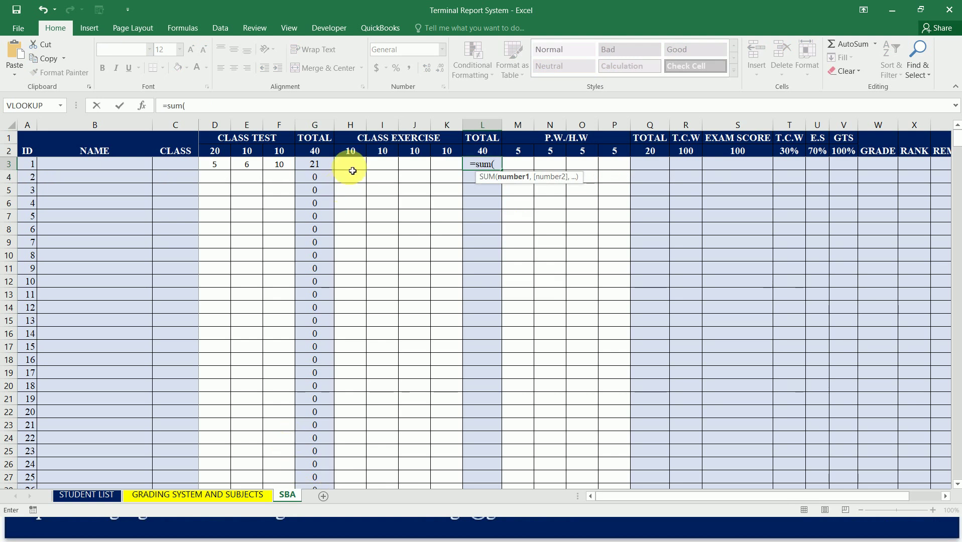
left_click_drag(351, 168, 450, 166)
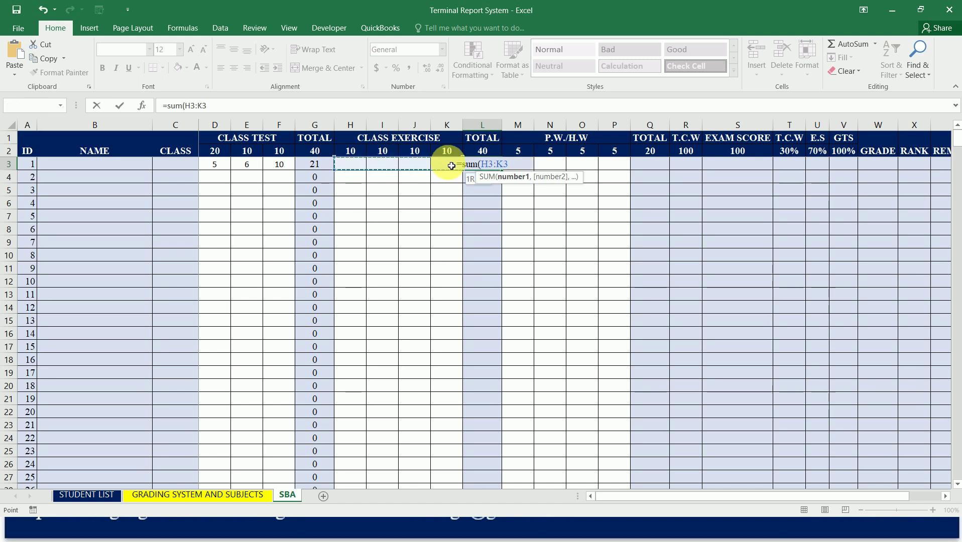
type(")")
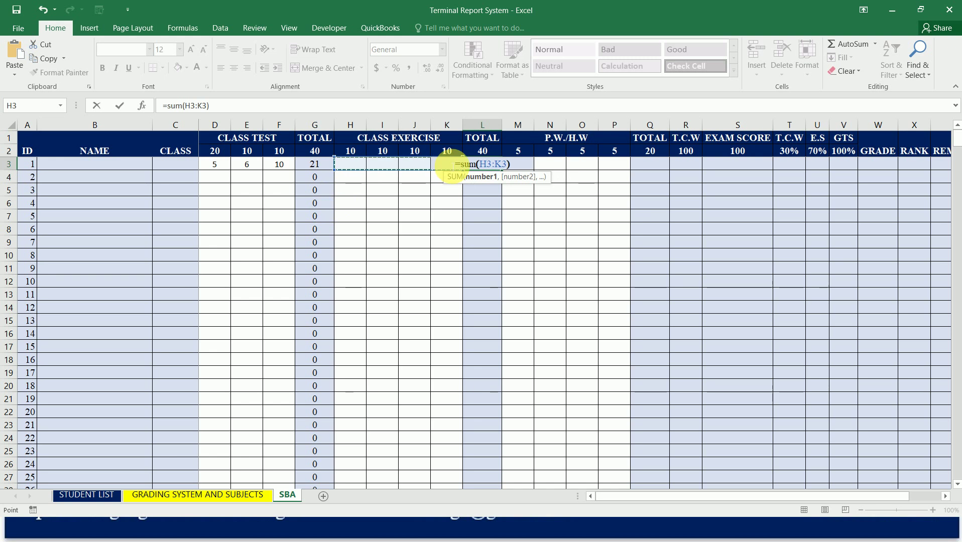
key("Return")
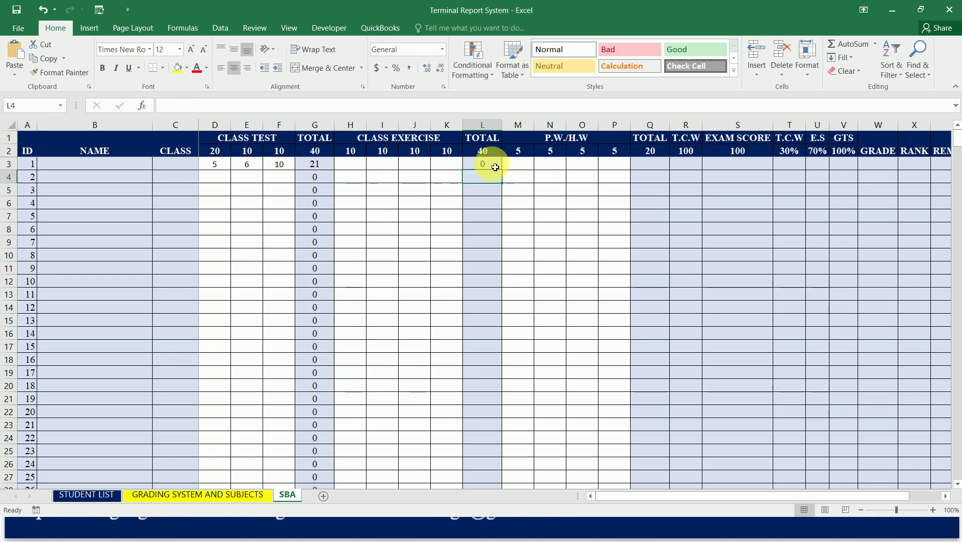
Fill the Class Exercise total formula from L3 down to the last student's row, L511, and return to the column's top.
left_click(496, 165)
double_click(505, 172)
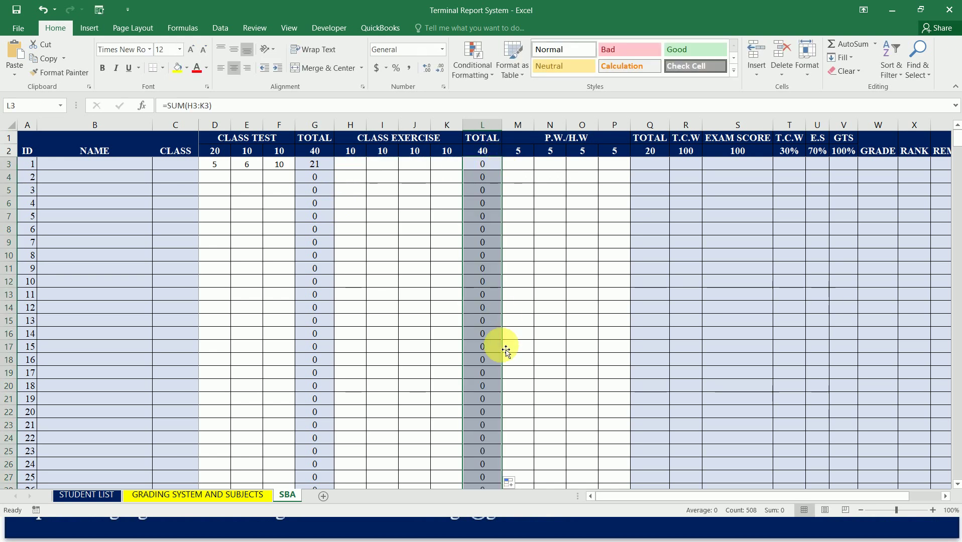
key("ctrl+Down")
left_click(495, 465)
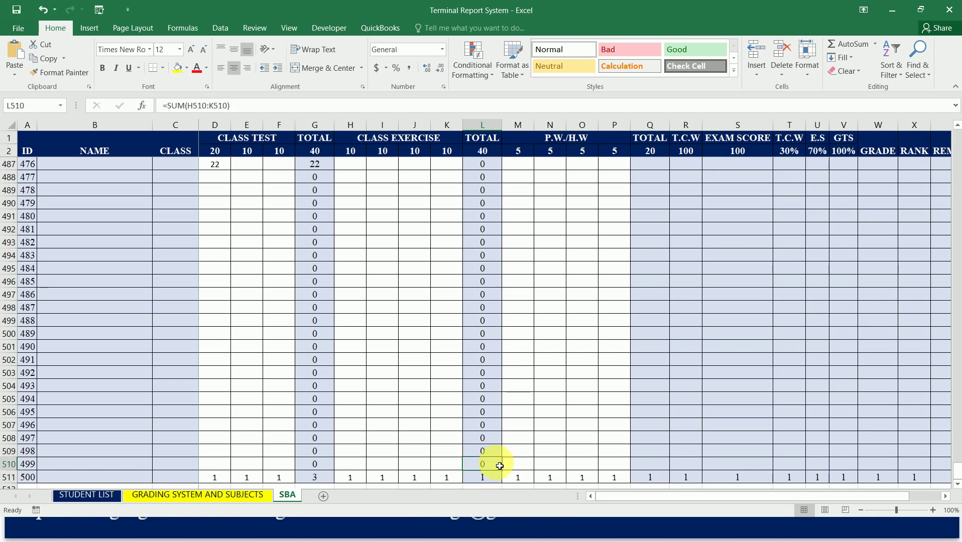
left_click_drag(501, 475, 504, 486)
key("ctrl+Up")
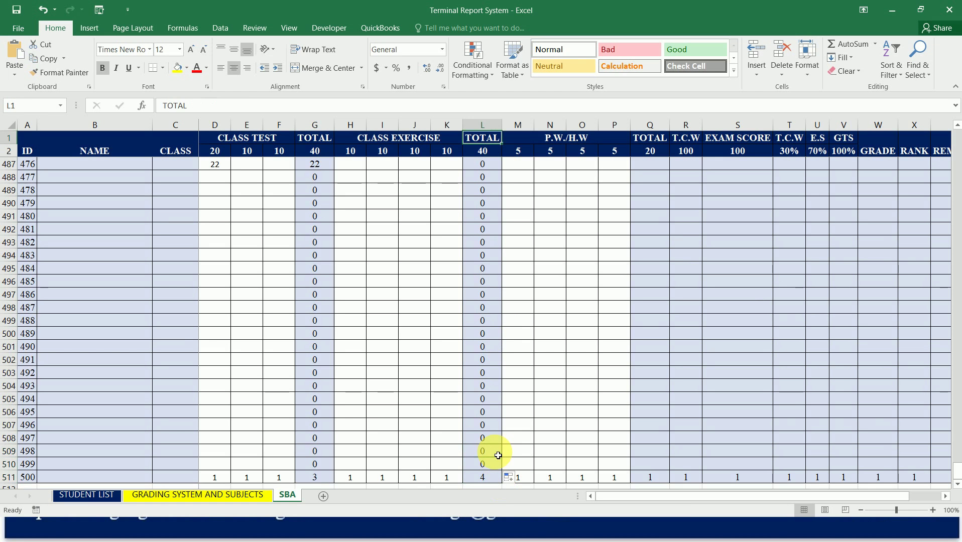
key("Down")
key("Down")
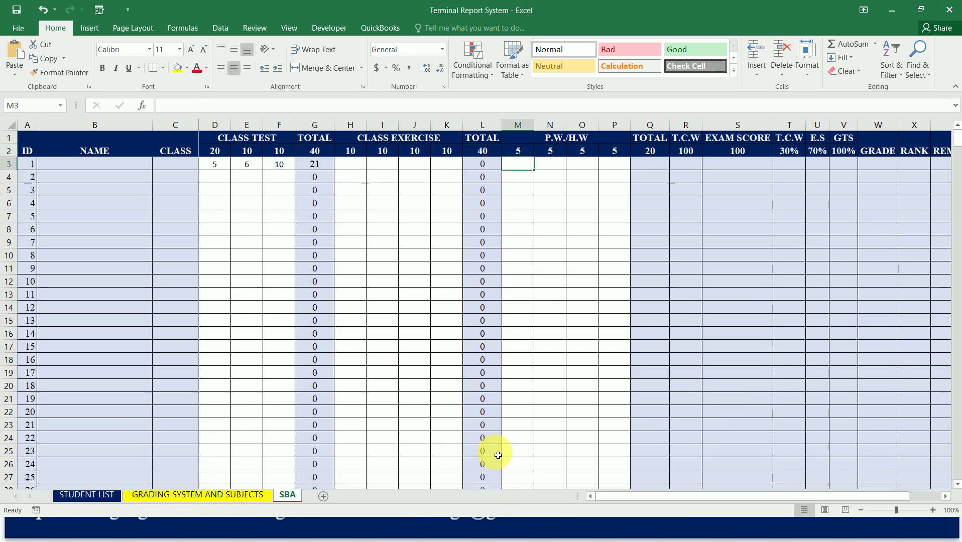
Enter the formula =SUM(M3:P3) in Q3 to total the first student's P.W./H.W scores.
key("Right")
key("Right")
key("Right")
key("Right")
key("Right")
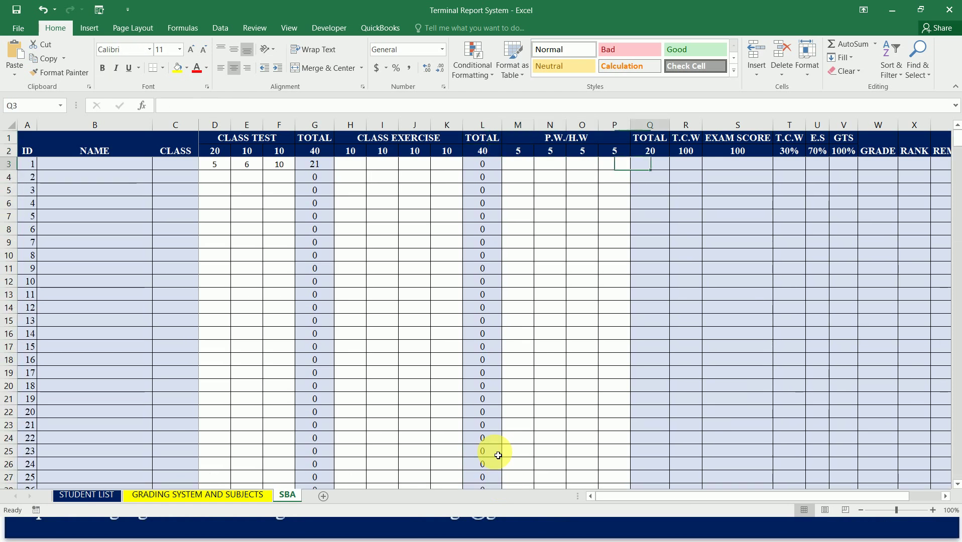
type("=sum(")
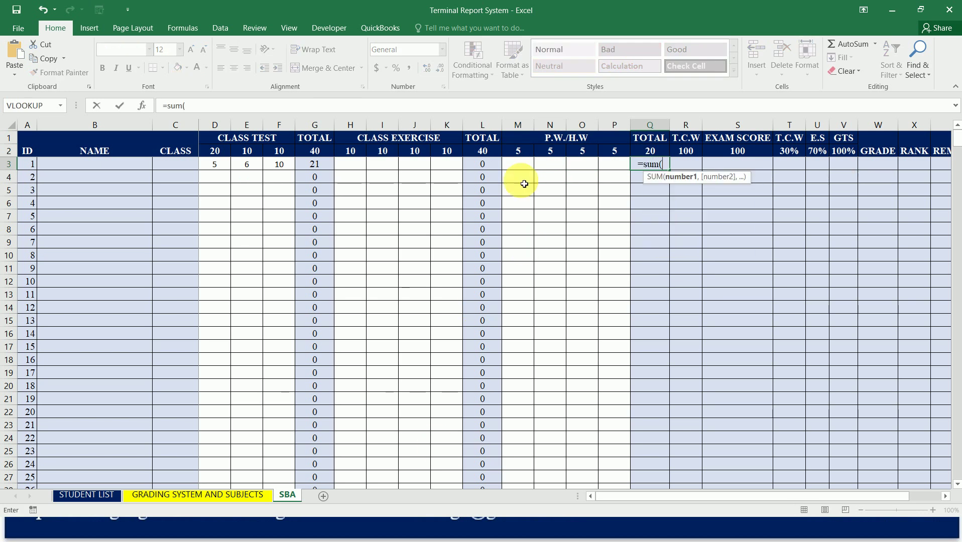
left_click_drag(517, 167, 611, 167)
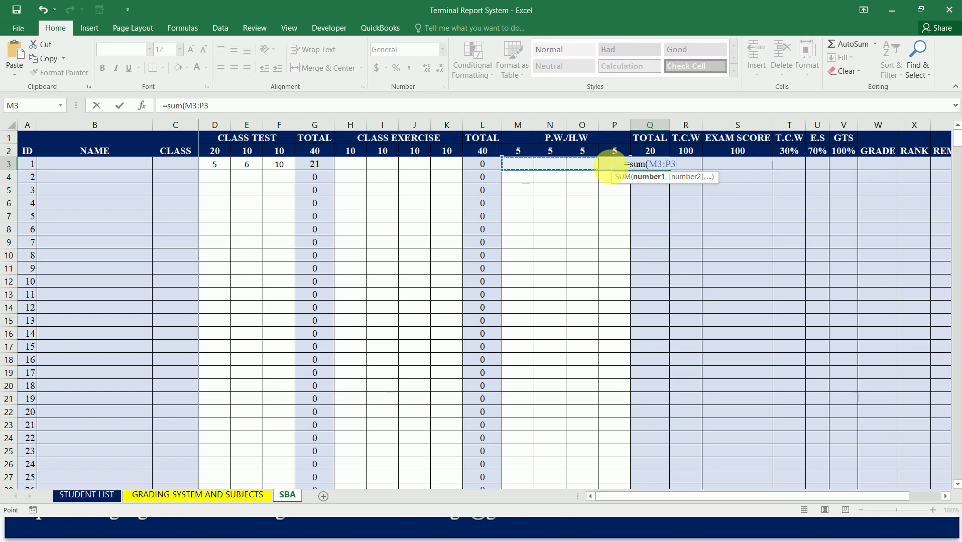
type(")")
key("Return")
Fill the P.W./H.W total formula from Q3 down to the last student's row, Q511, and return to Q3.
key("Up")
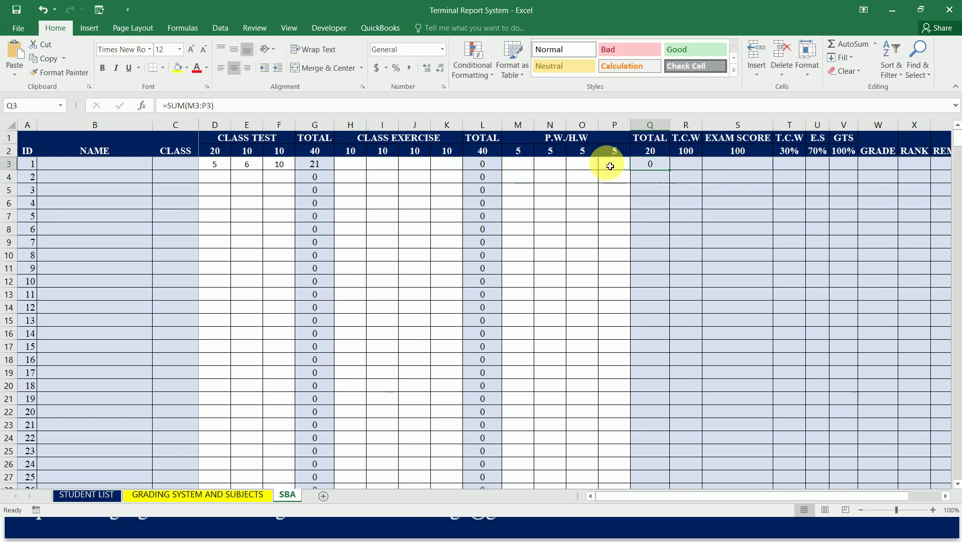
double_click(673, 174)
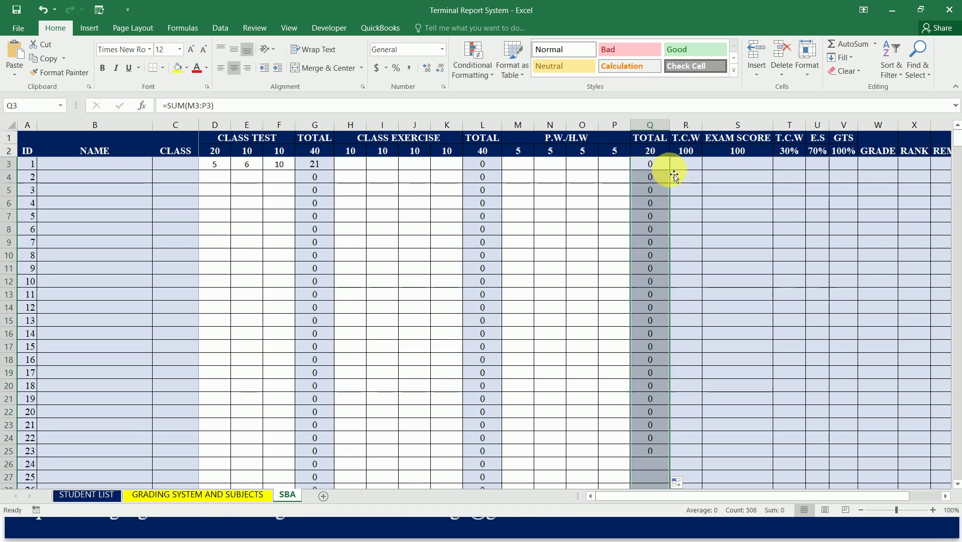
key("ctrl+Down")
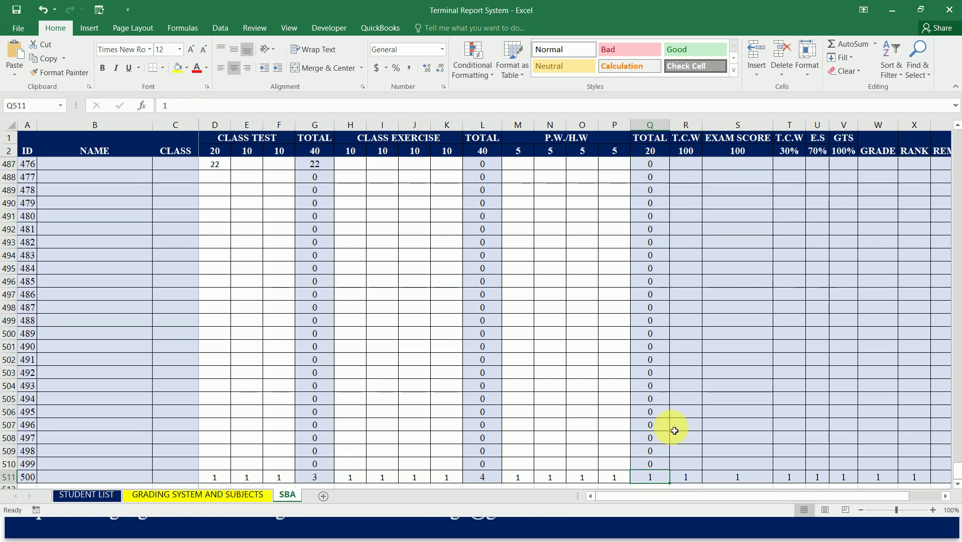
left_click(657, 465)
left_click_drag(669, 470, 669, 477)
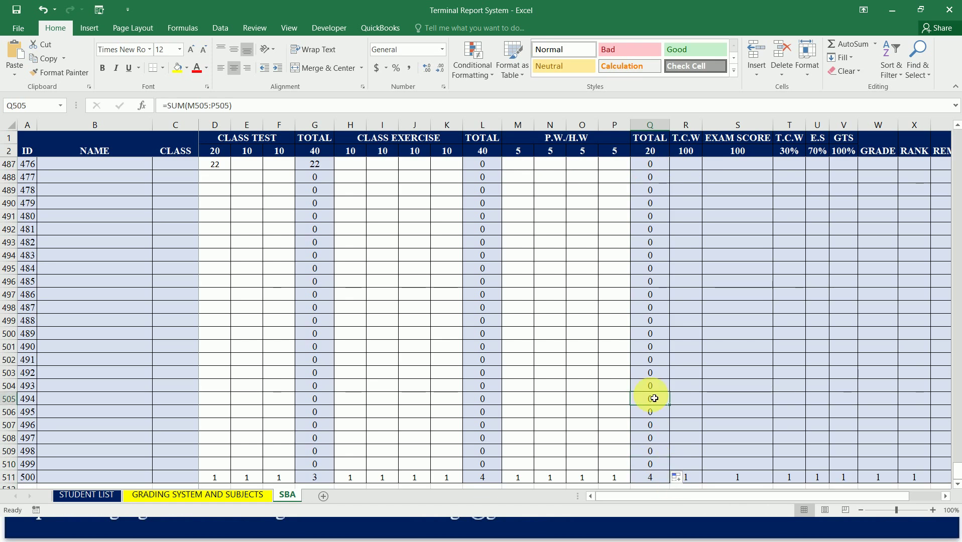
key("ctrl+Up")
key("Down")
key("Down")
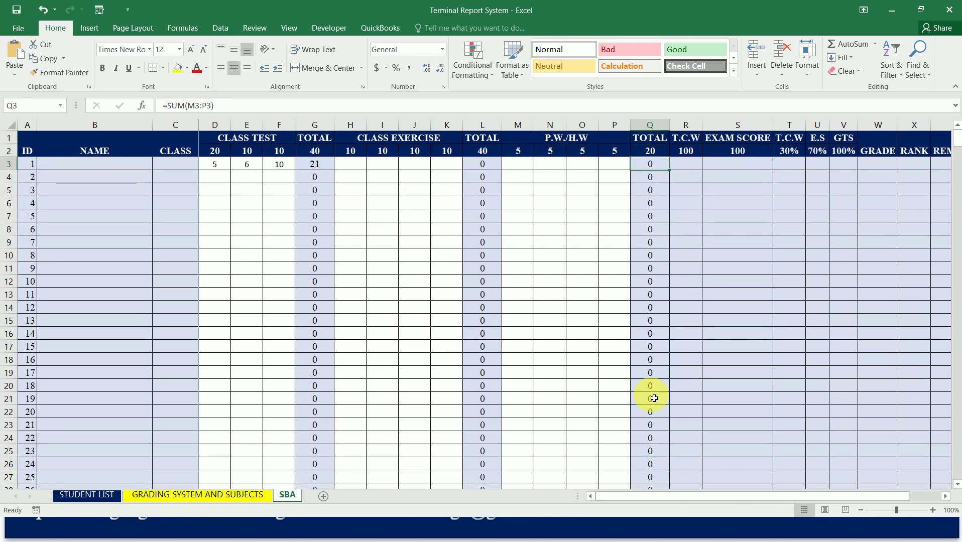
Enter the formula =G3+L3+Q3 in R3 to add the three section totals as the first student's T.C.W score.
key("Up")
key("Down")
key("Right")
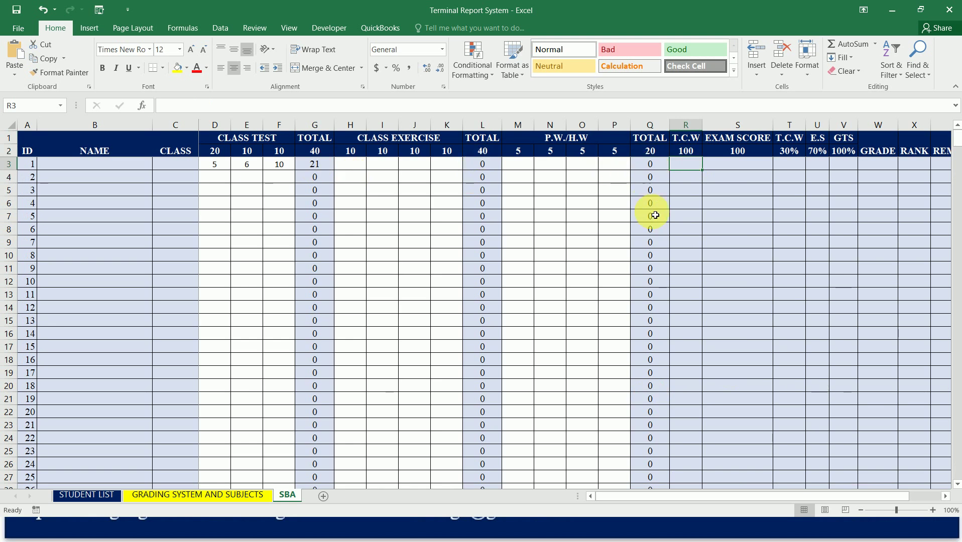
type("=")
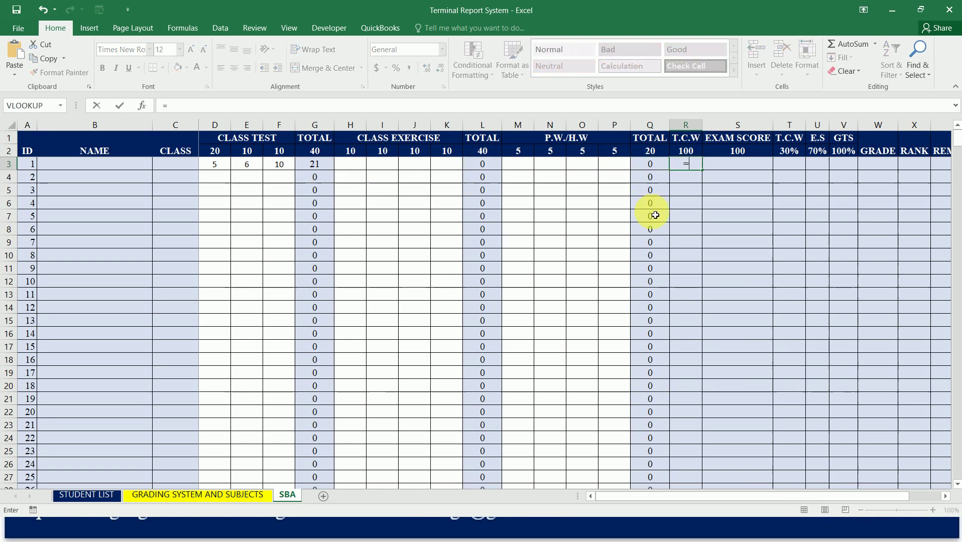
left_click(317, 170)
type("+")
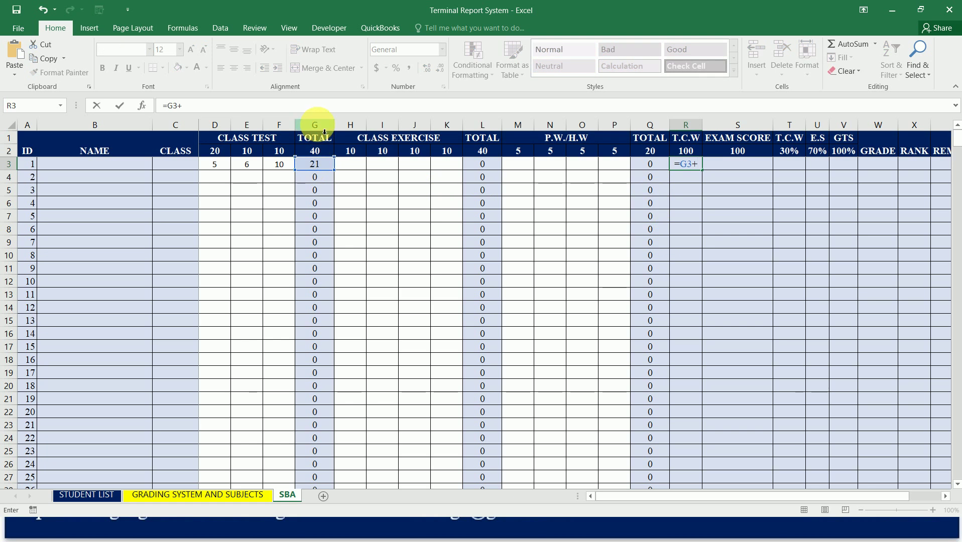
left_click(489, 169)
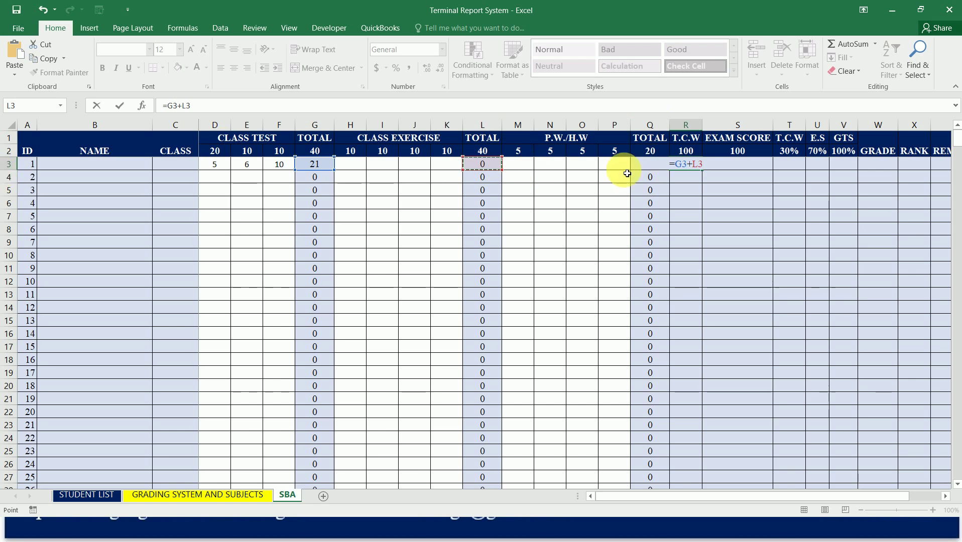
type("+")
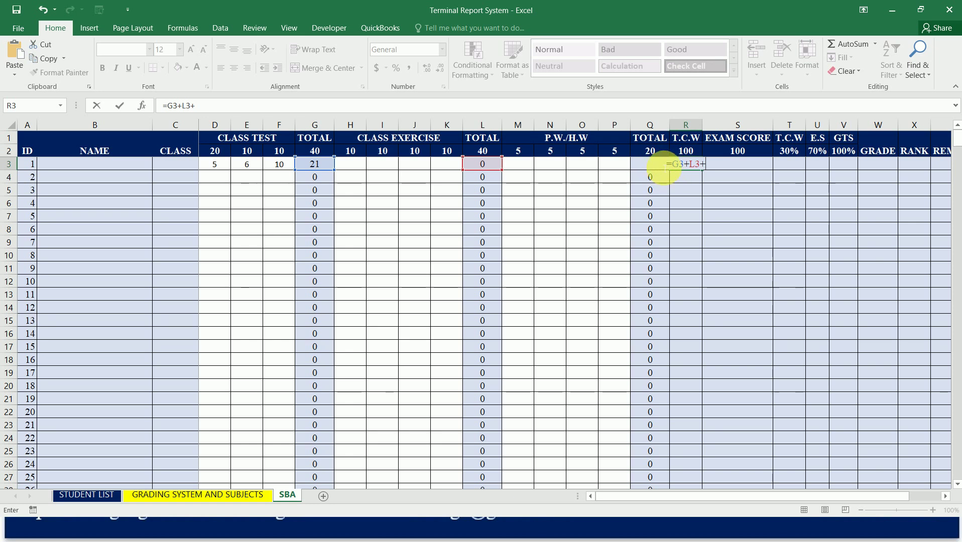
left_click(655, 182)
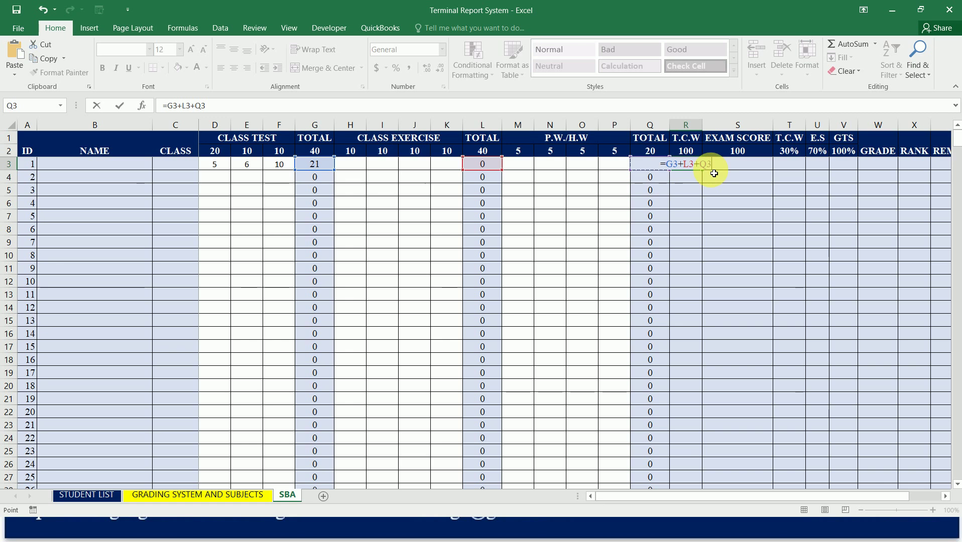
key("Return")
Fill the T.C.W formula from R3 down to the last student's row, R511, and return to R3.
left_click(695, 169)
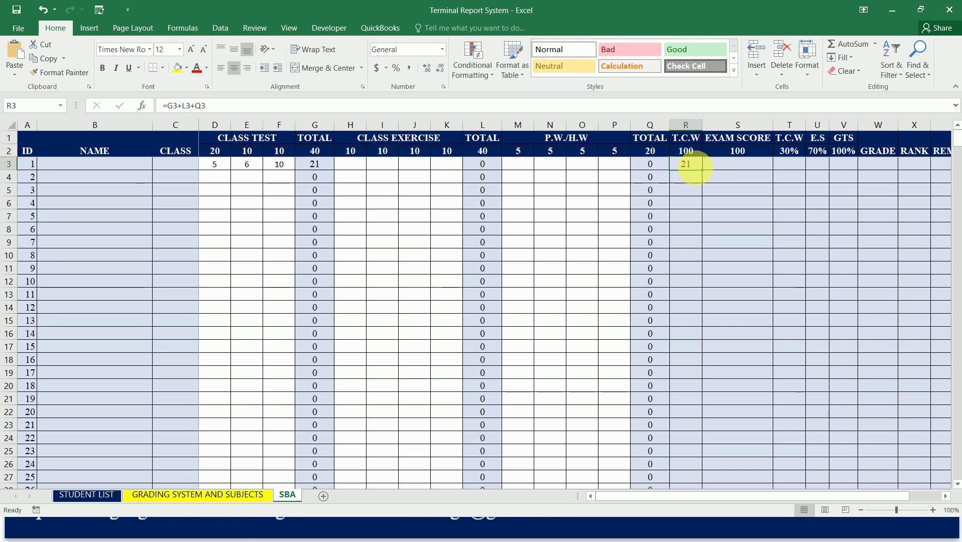
double_click(704, 174)
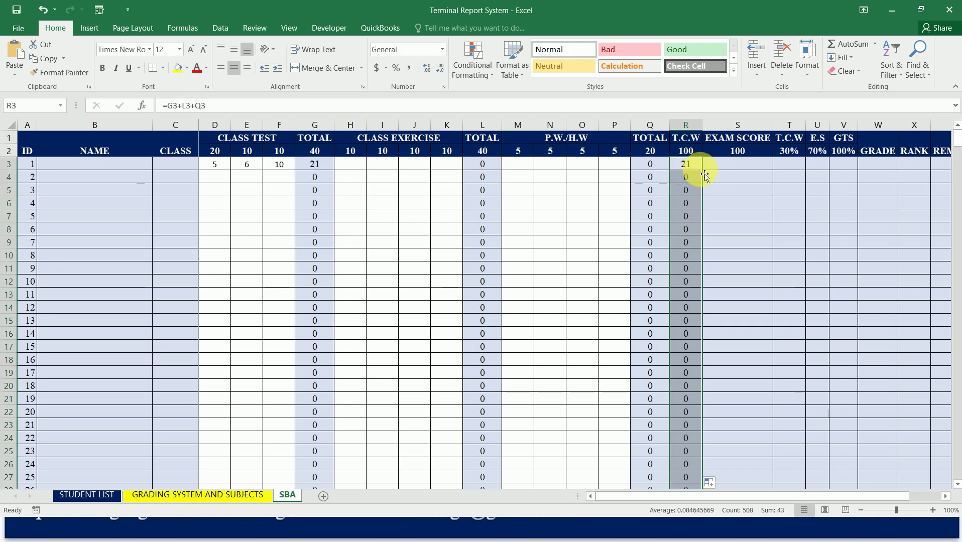
key("ctrl+Down")
key("Down")
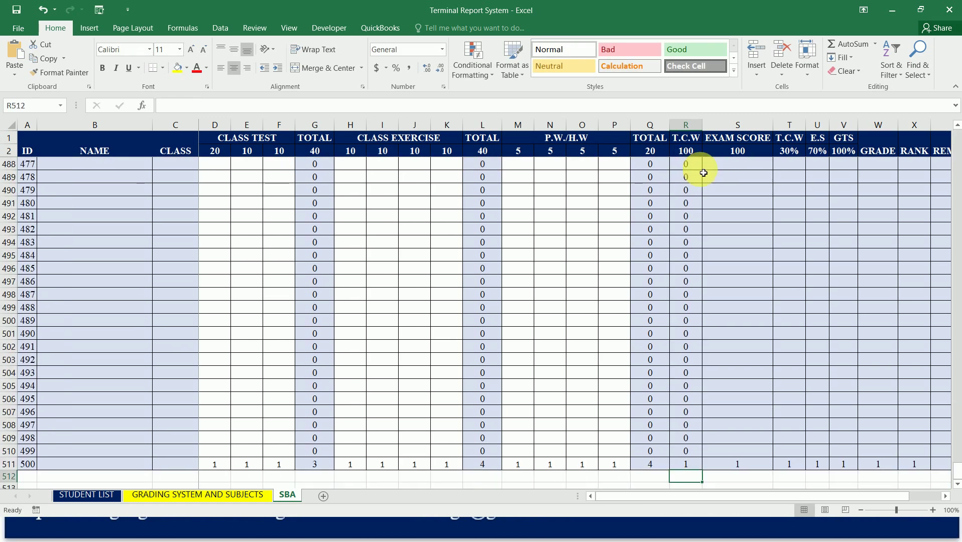
key("Up")
left_click(692, 453)
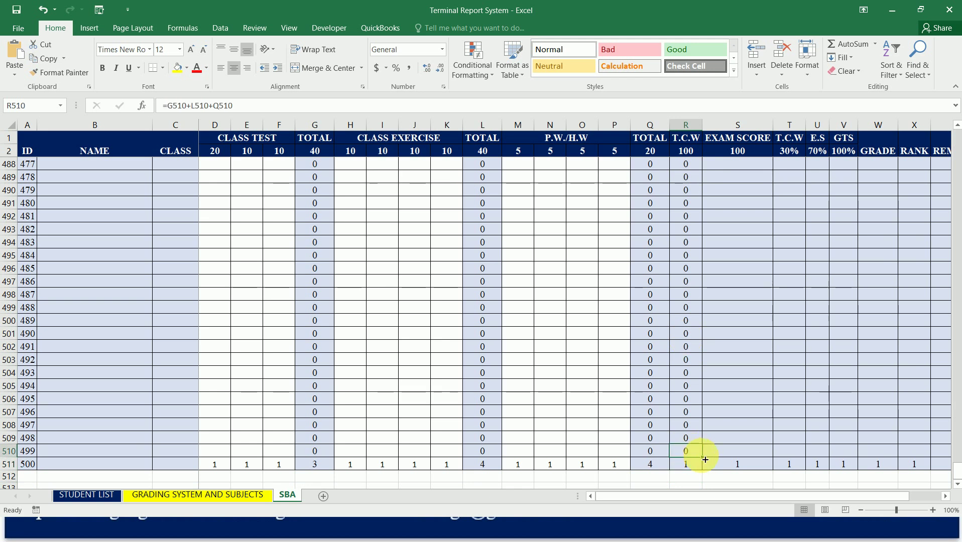
left_click_drag(705, 459, 698, 466)
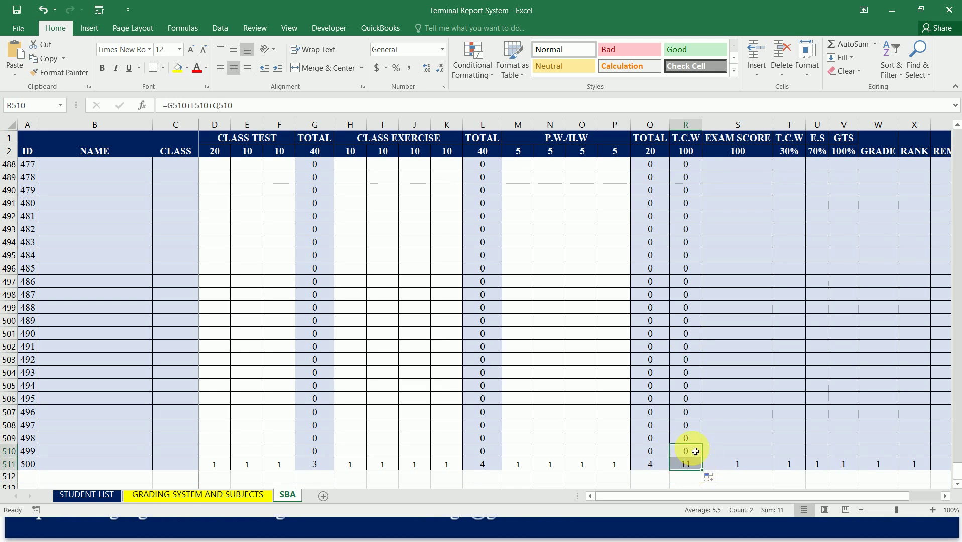
key("ctrl+Up")
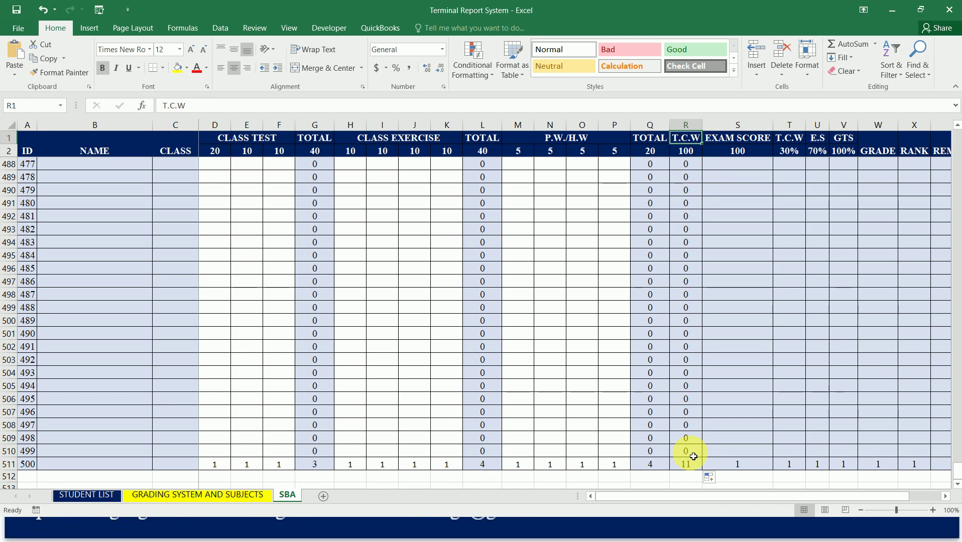
key("Down")
key("Down")
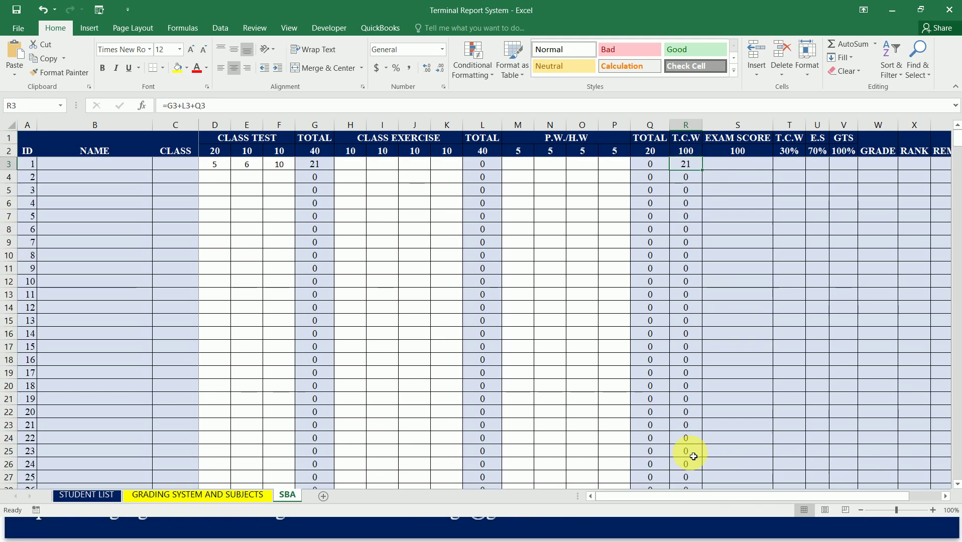
Enter 10 in both H3 and I3 as the first student's first two Class Exercise scores.
key("Left")
key("Left")
key("Left")
key("Left")
key("Left")
key("Left")
key("Left")
key("Left")
key("Left")
key("Left")
key("Left")
key("Right")
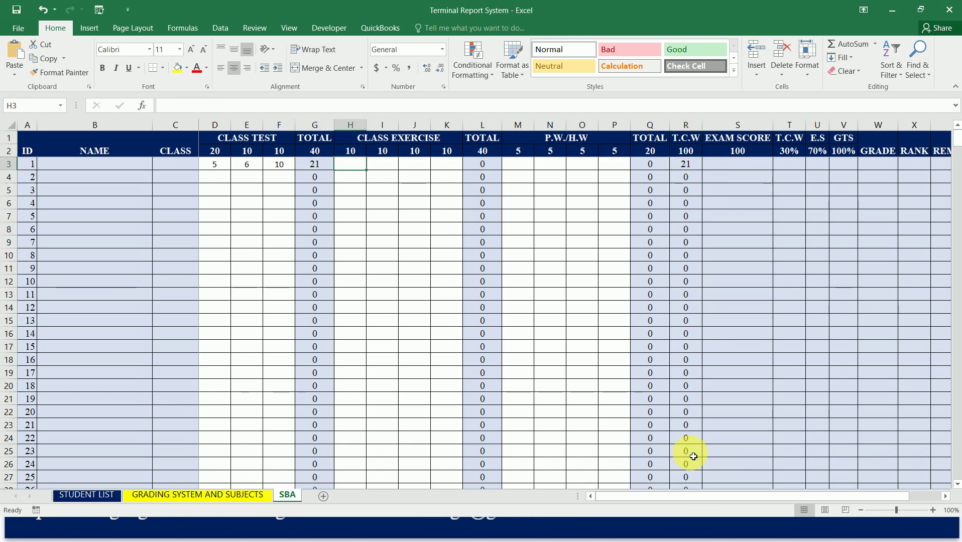
type("10")
key("Tab")
type("10")
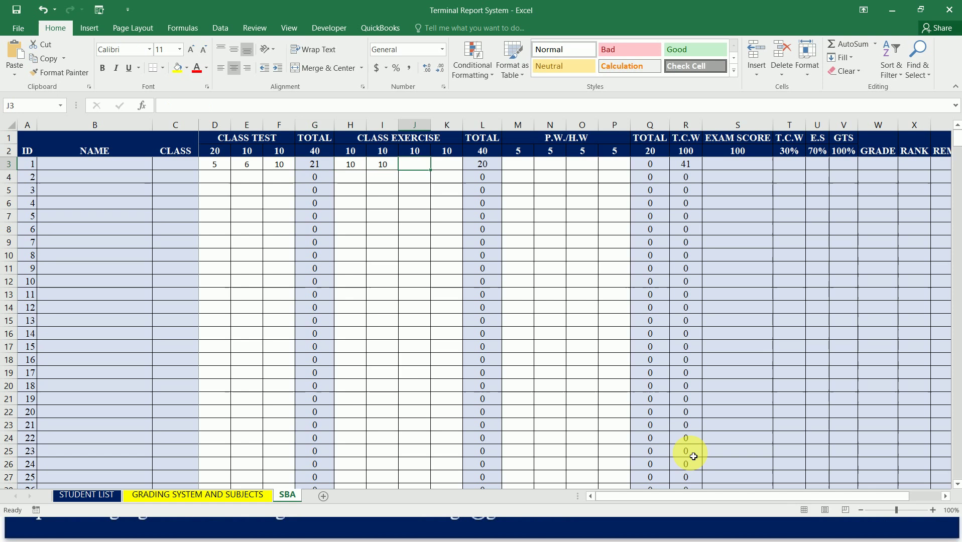
key("Tab")
Try entering 11 in J3 to test the Class Exercise score limit, and cancel the entry.
type("11")
key("Tab")
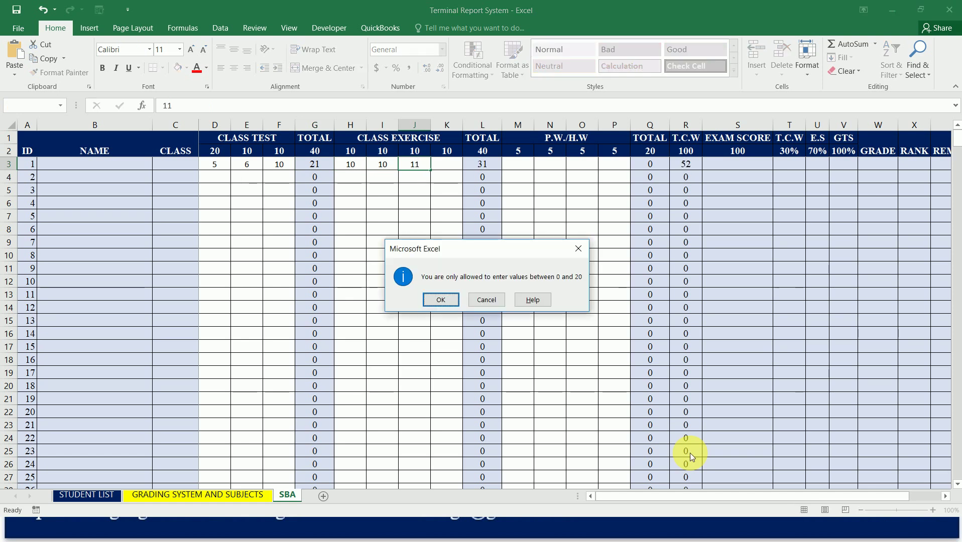
key("Tab")
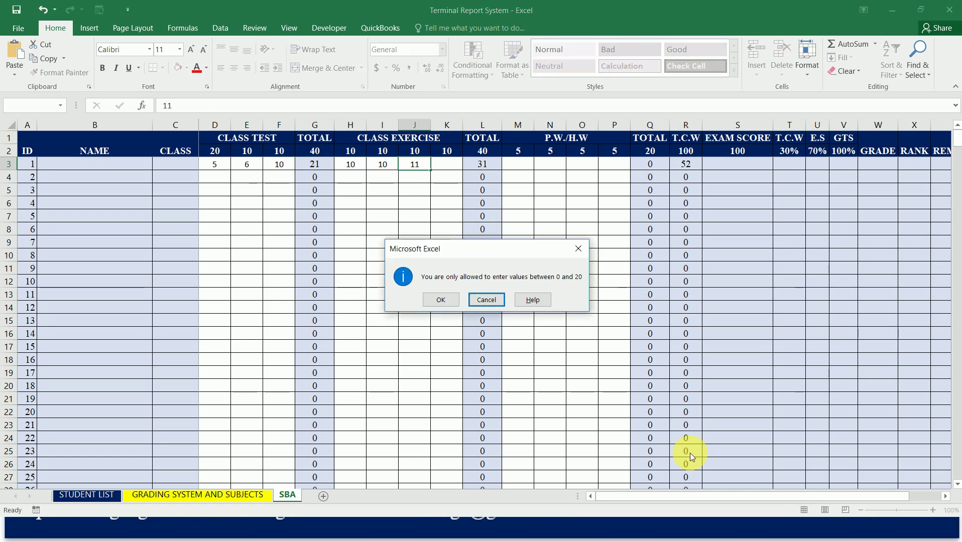
key("Return")
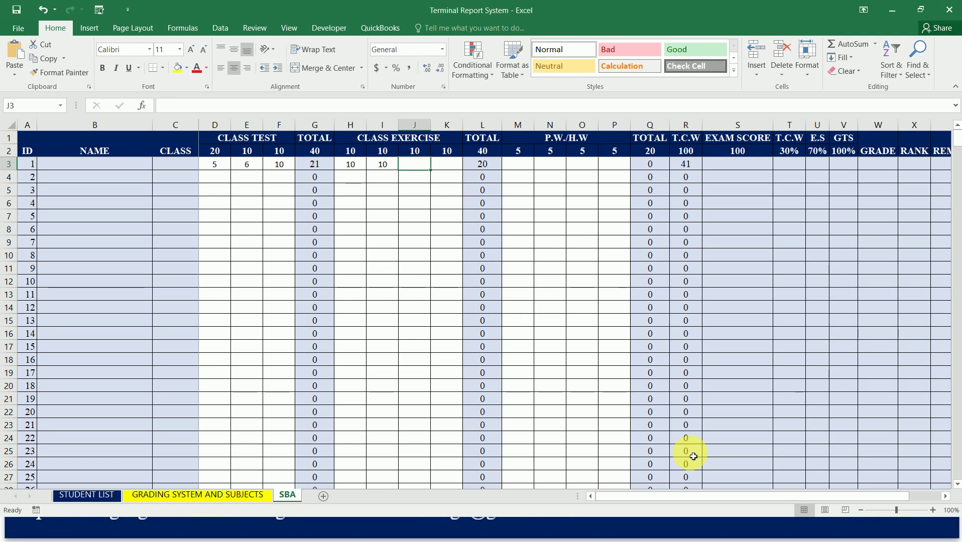
Enter 10 in both J3 and K3 as the first student's last two Class Exercise scores.
type("10")
key("Tab")
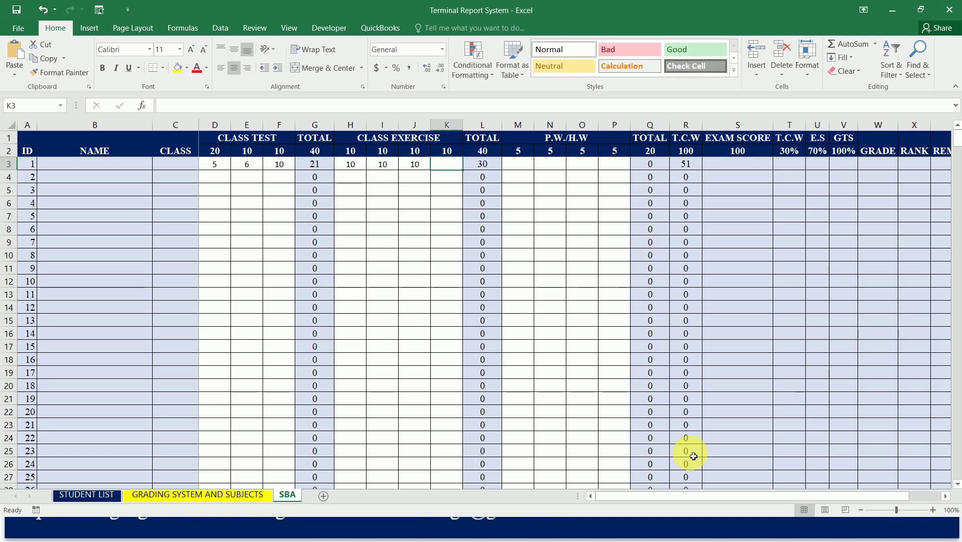
type("0")
key("BackSpace")
type("10")
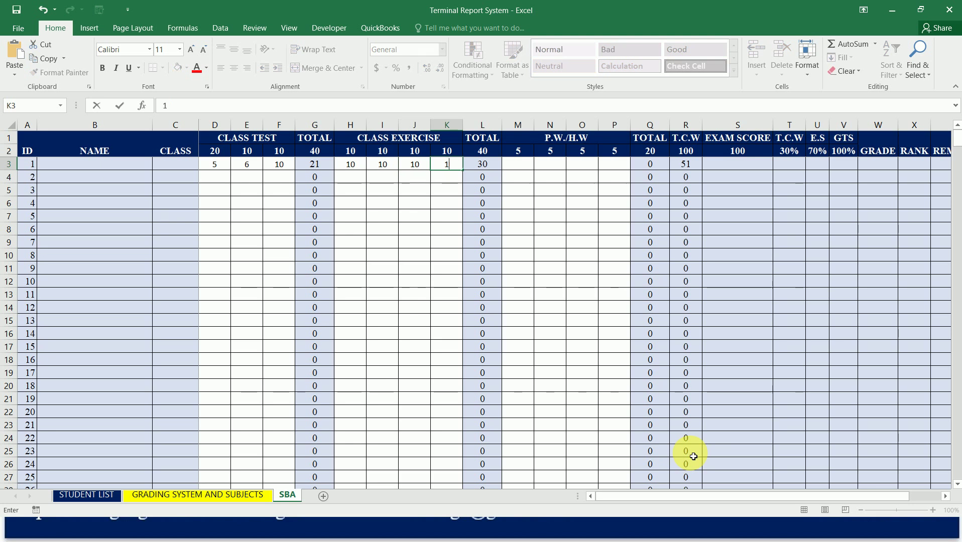
key("Tab")
Enter 4.3 in both M3 and N3 as the first student's first two P.W./H.W scores.
type("4.")
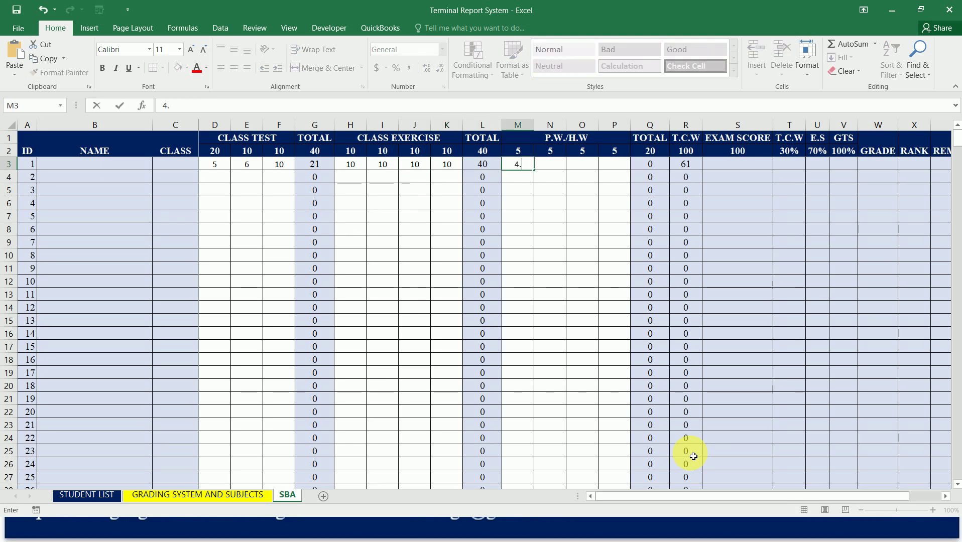
type("3")
key("Tab")
type("4.3")
key("Tab")
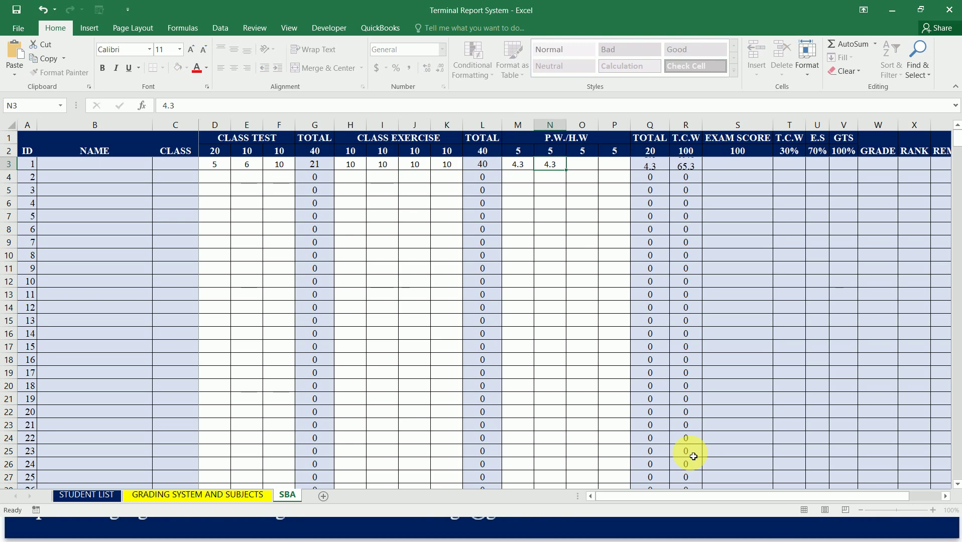
Try entering 10 in O3 to test the P.W./H.W score limit, and cancel the entry.
type("10")
key("Tab")
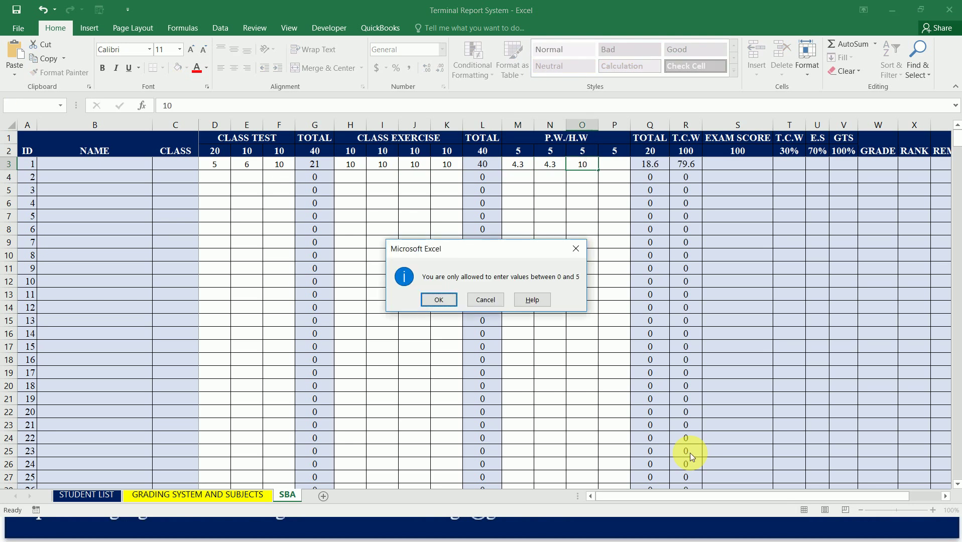
key("Tab")
key("Return")
Enter 3 in both O3 and P3 as the first student's last two P.W./H.W scores.
type("3")
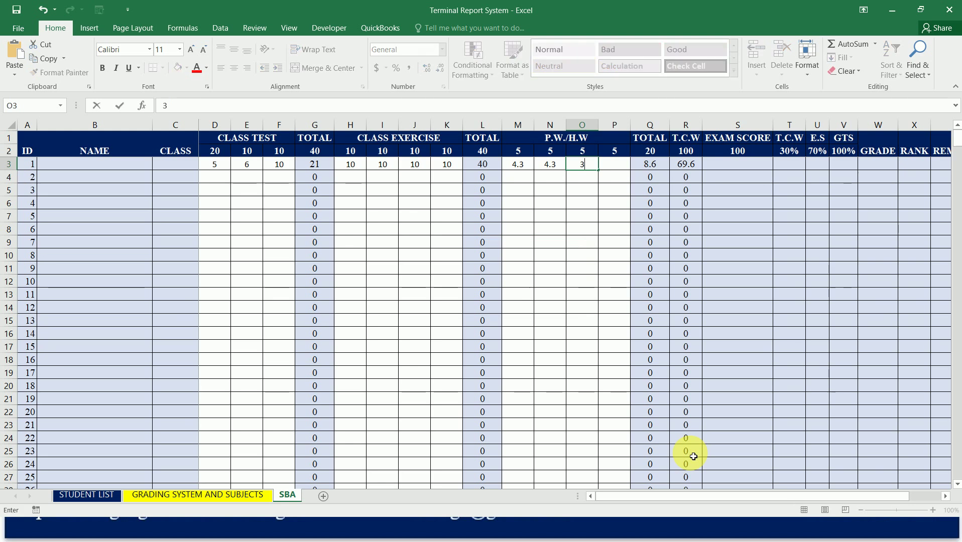
key("Tab")
type("3")
key("Return")
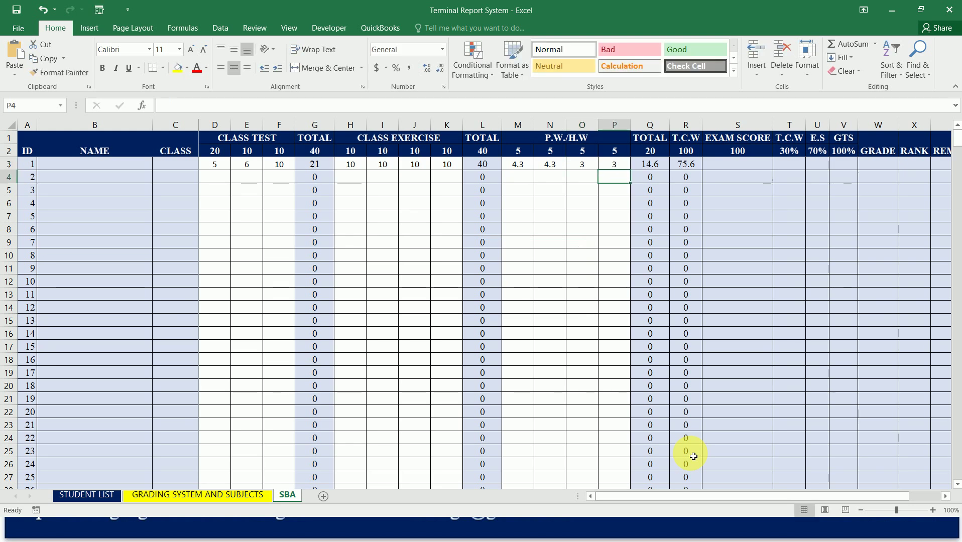
Examine the first student's T.C.W score in R3 against its column header.
key("Up")
key("Right")
key("Right")
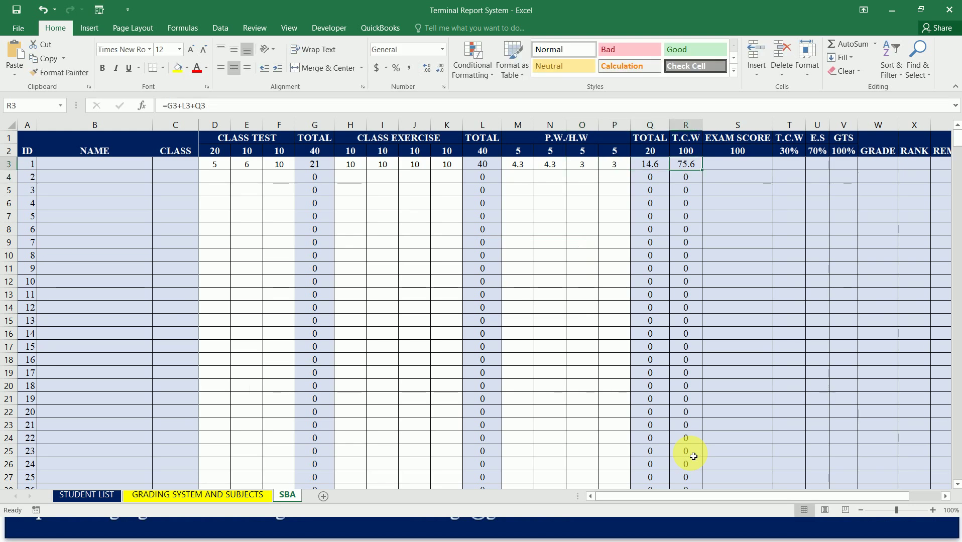
key("Up")
key("Up")
key("Down")
key("Down")
key("Up")
key("Down")
Set the Exam Score cells from S3 down to the last student's row, S511, to No Fill.
key("Right")
key("Up")
key("Up")
key("Down")
key("Down")
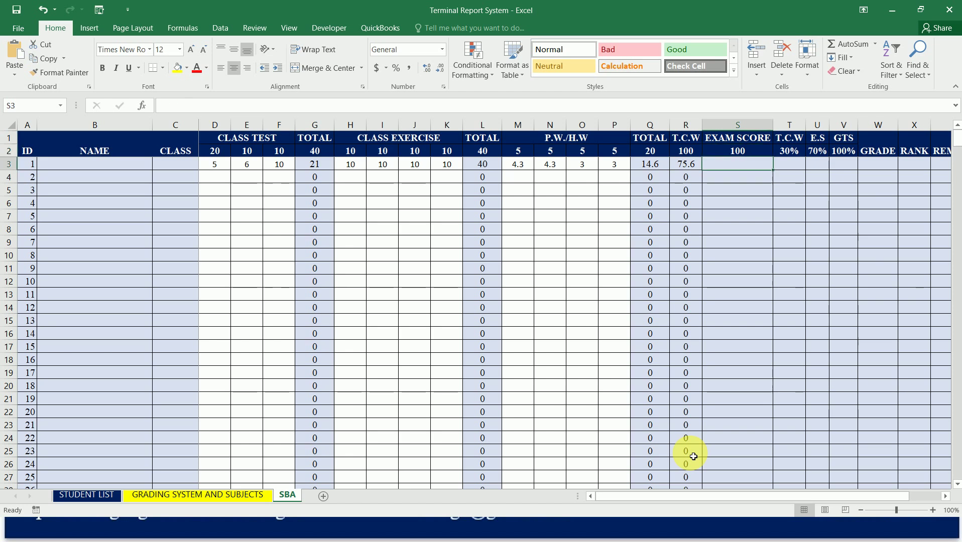
key("shift+Down")
key("shift+Down")
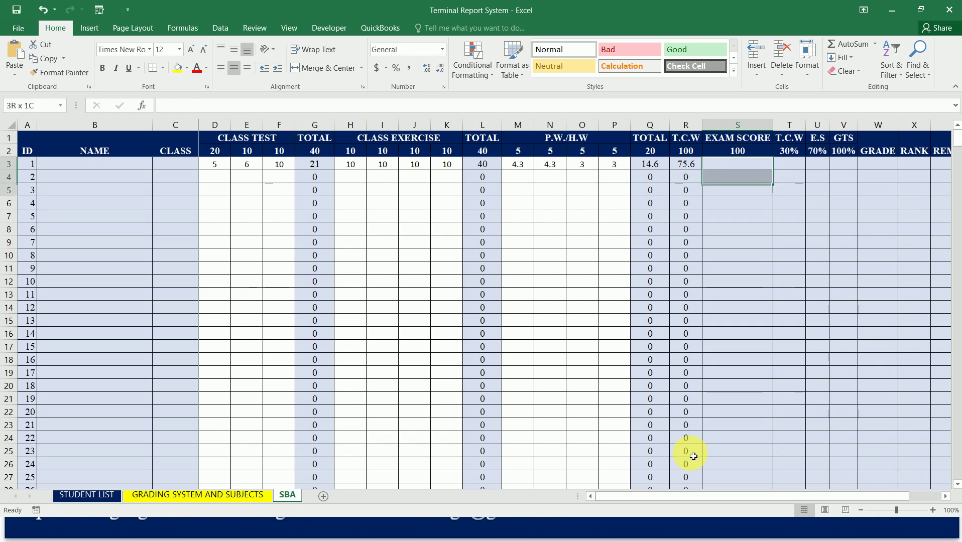
key("shift+Down")
key("shift+Down")
key("shift+Down")
key("shift+Down")
key("shift+Down")
key("shift+Down")
key("shift+Down")
key("shift+Down")
key("shift+Down")
key("shift+Down")
key("shift+Down")
key("shift+Down")
key("shift+Down")
key("shift+Down")
key("shift+Down")
key("shift+Down")
key("shift+Down")
key("shift+Down")
key("shift+Down")
key("shift+Down")
key("shift+Down")
key("shift+Down")
key("shift+Down")
key("shift+Down")
key("shift+Down")
key("shift+Down")
key("shift+Down")
key("shift+Down")
key("shift+Down")
key("shift+Down")
key("shift+Down")
key("shift+Down")
key("shift+Down")
key("shift+Down")
key("shift+Down")
key("shift+Down")
key("shift+Down")
key("shift+Down")
key("shift+Down")
key("shift+Down")
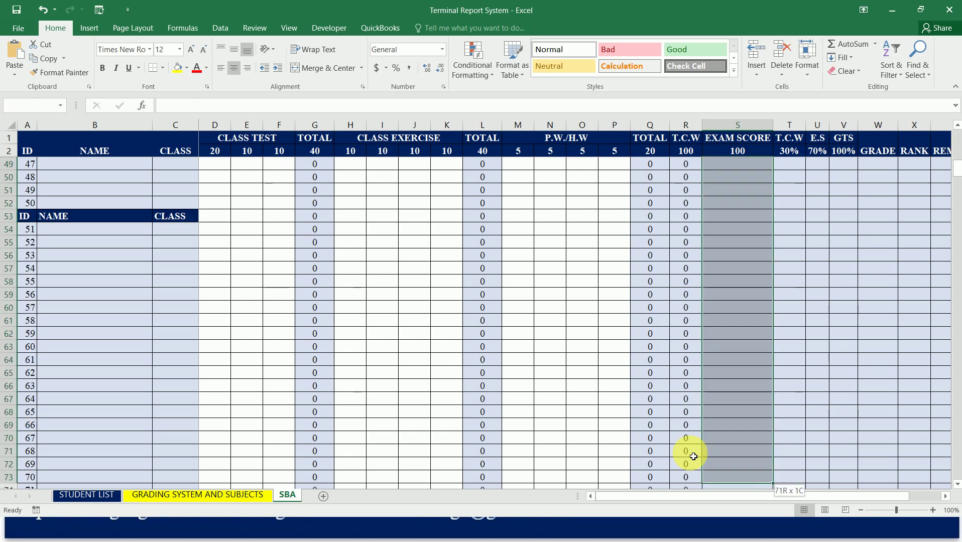
key("ctrl+shift+Down")
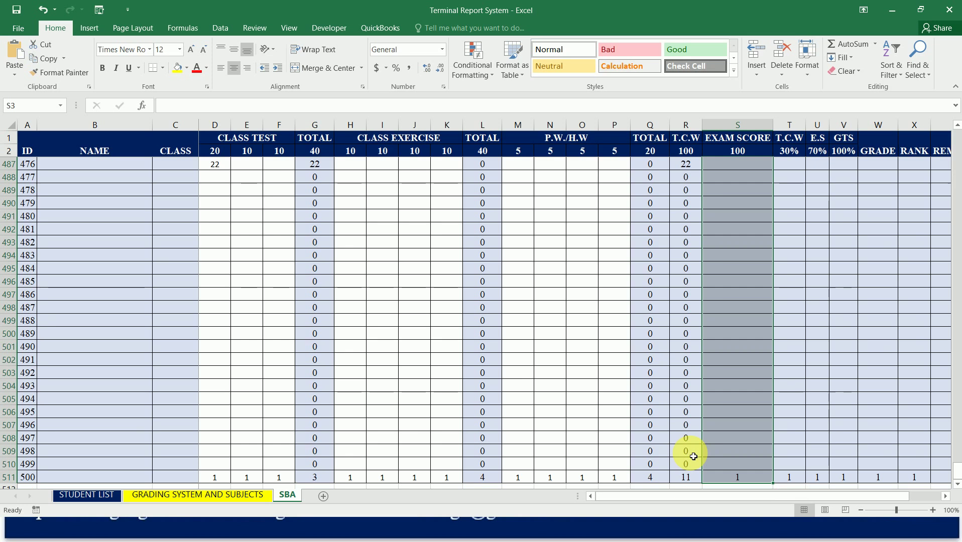
left_click(187, 71)
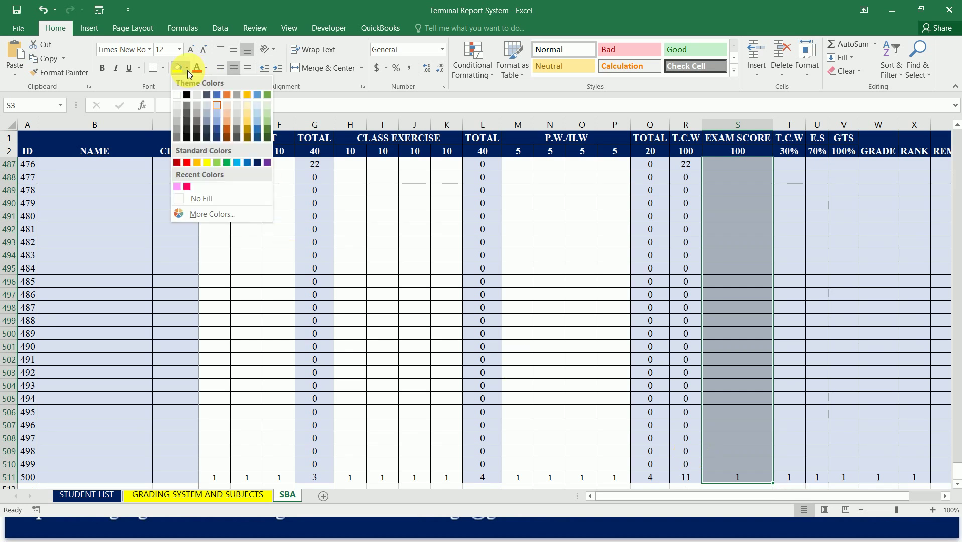
left_click(198, 204)
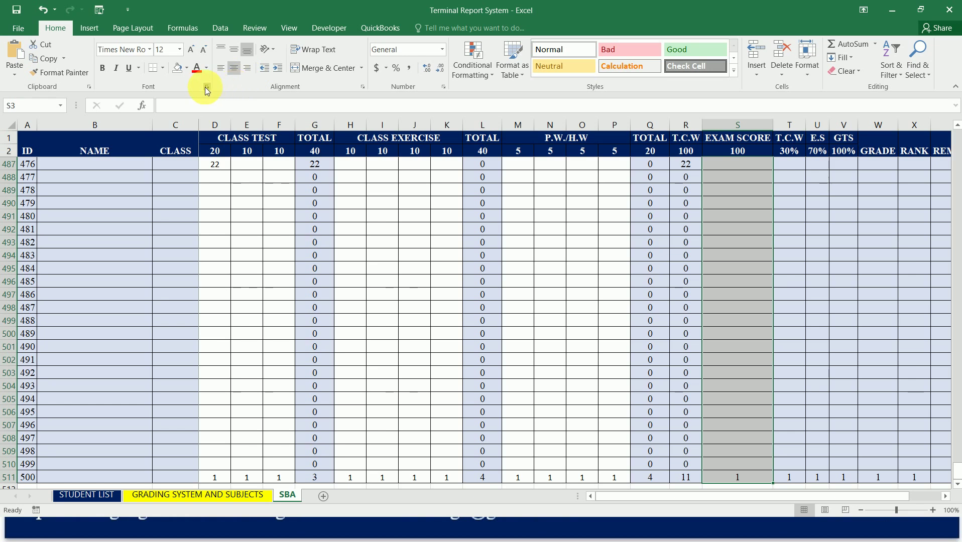
Turn off the Locked protection setting for the Exam Score cells S3 to S511.
left_click(206, 90)
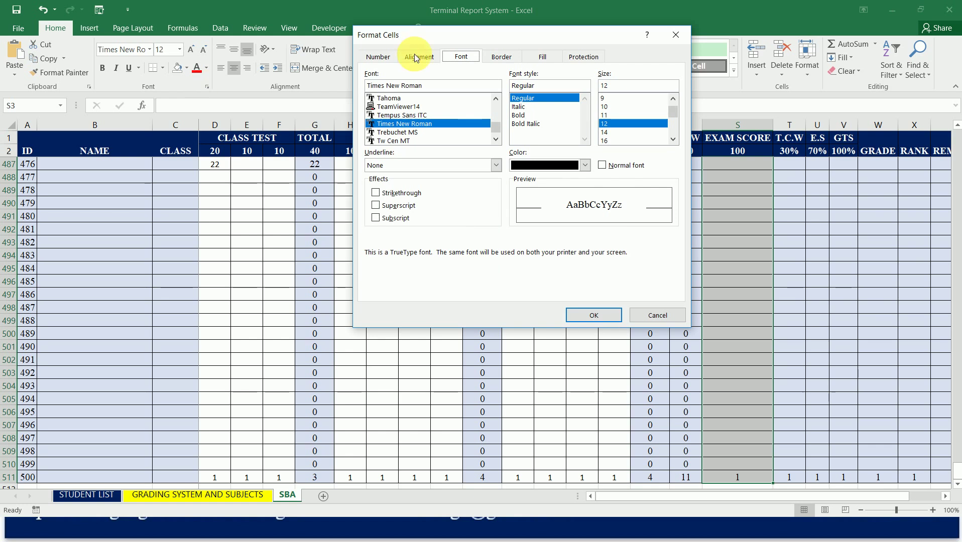
left_click(586, 57)
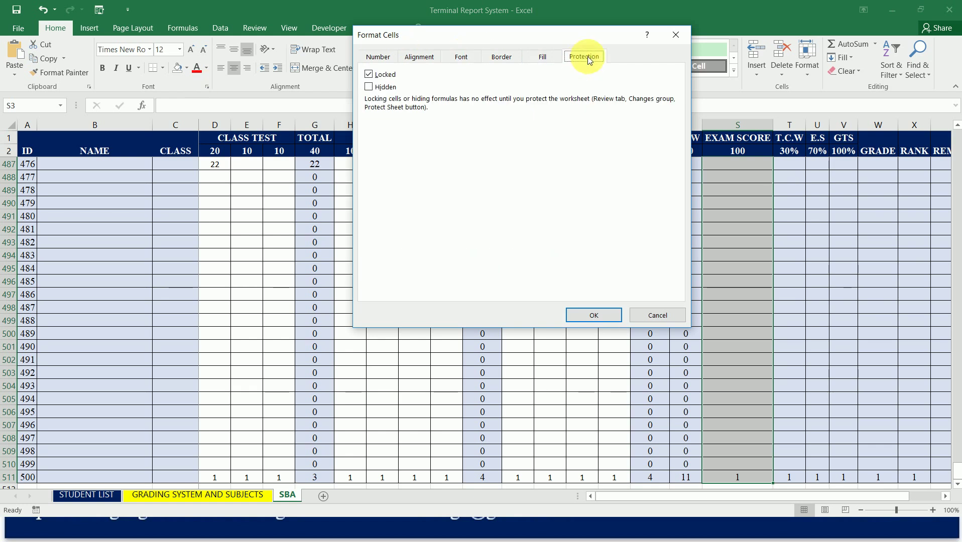
left_click(383, 75)
left_click(600, 315)
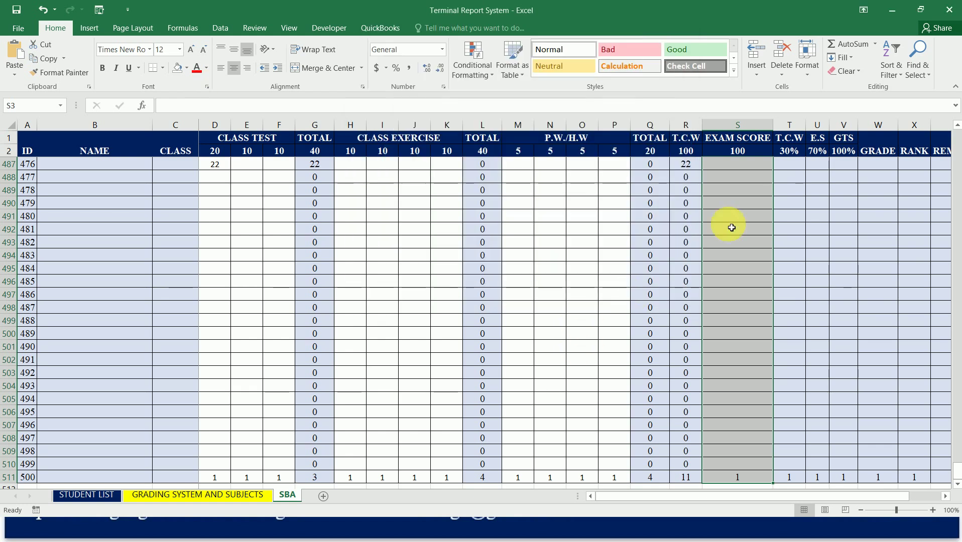
Clear the exam score in the last student's row, S511, and return to S3.
left_click(741, 206)
key("Up")
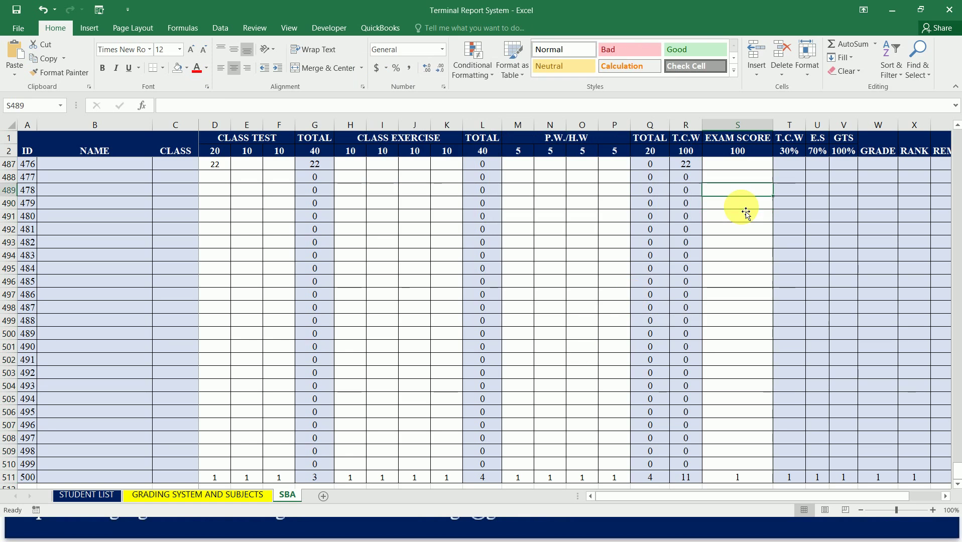
key("Up")
key("Up")
key("Up")
key("Up")
key("Up")
key("Up")
key("Up")
key("Up")
key("Up")
key("Up")
key("Up")
key("Up")
key("Up")
key("Up")
key("ctrl+Down")
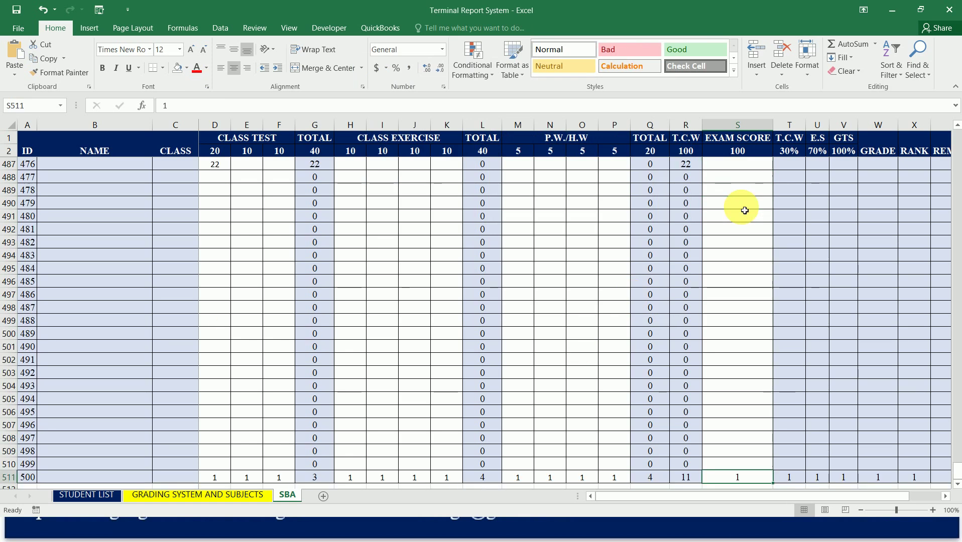
key("Delete")
key("Up")
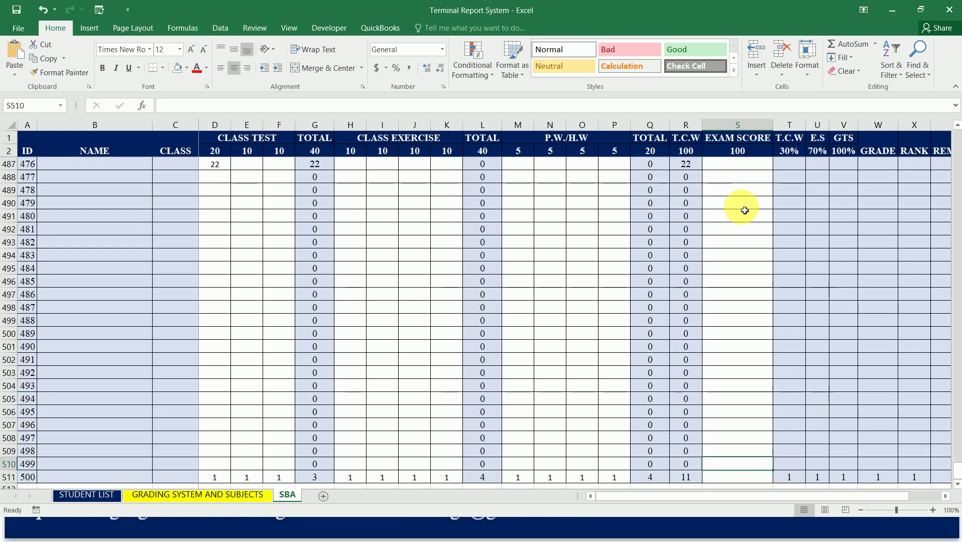
key("Up")
key("Up")
key("Up")
key("Up")
key("Up")
key("Up")
key("Up")
key("Up")
key("Up")
key("Up")
key("Up")
key("Up")
key("Up")
key("Up")
key("Up")
key("Up")
key("Up")
key("Up")
key("Up")
key("Up")
key("Up")
key("Up")
key("Up")
key("Up")
key("Up")
key("Up")
key("Up")
key("Up")
key("Up")
key("Up")
key("Up")
key("Up")
key("Up")
key("Up")
key("Up")
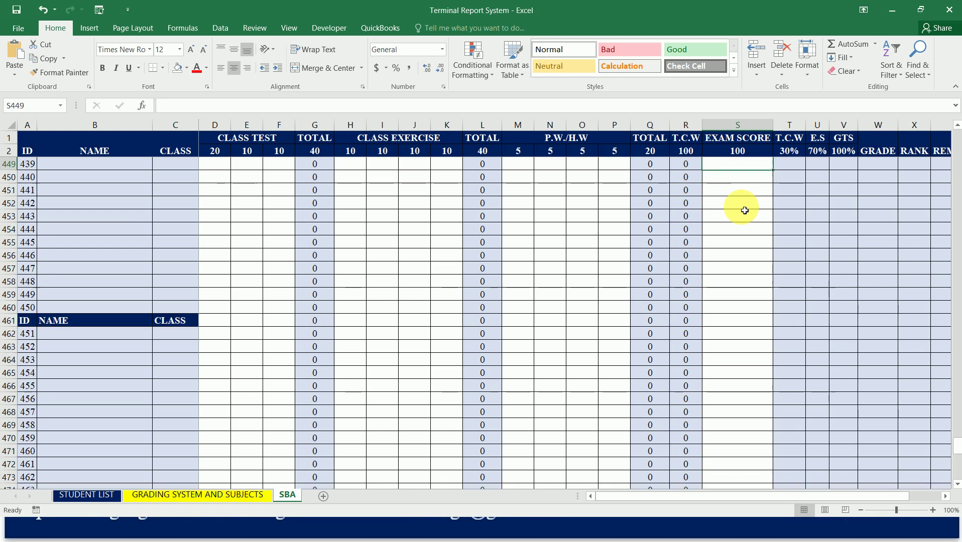
key("ctrl+Up")
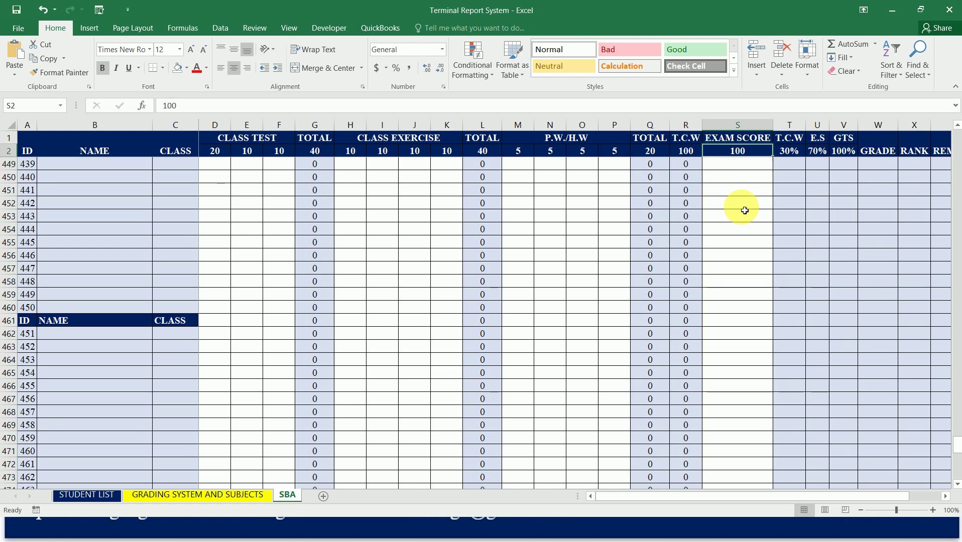
key("Down")
key("Down")
key("Up")
Enter the formula =0.3*R3 in T3 as the first student's 30% T.C.W score, and check it against R3.
key("Right")
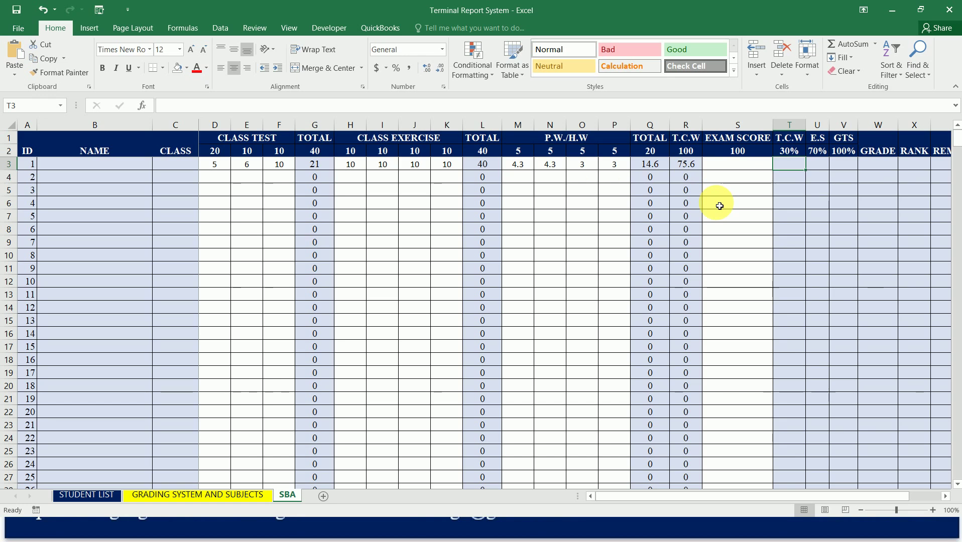
type("=")
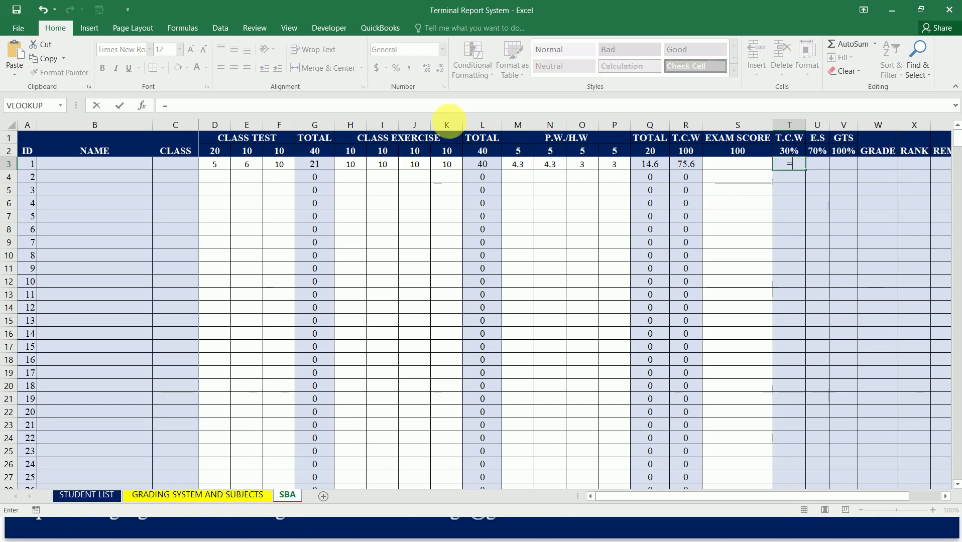
left_click(351, 107)
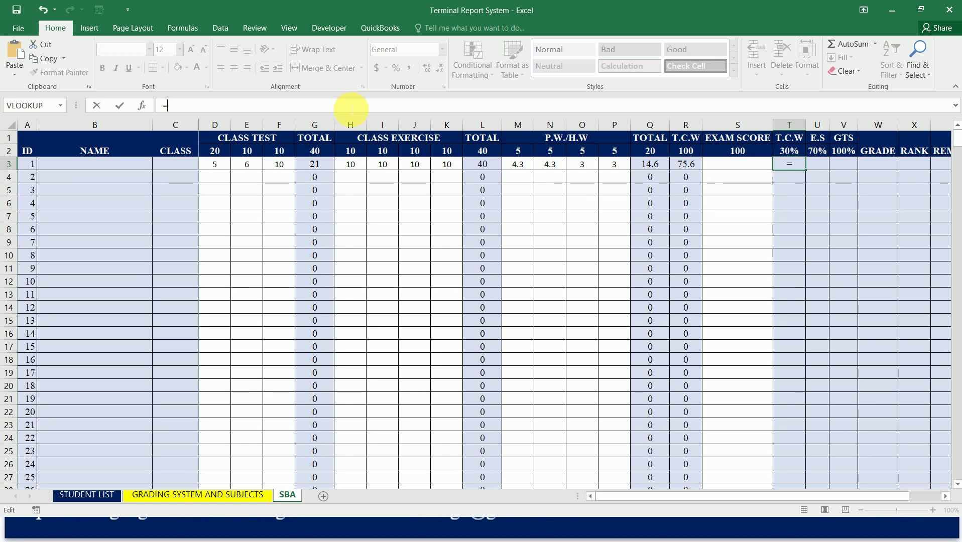
type("0.3*")
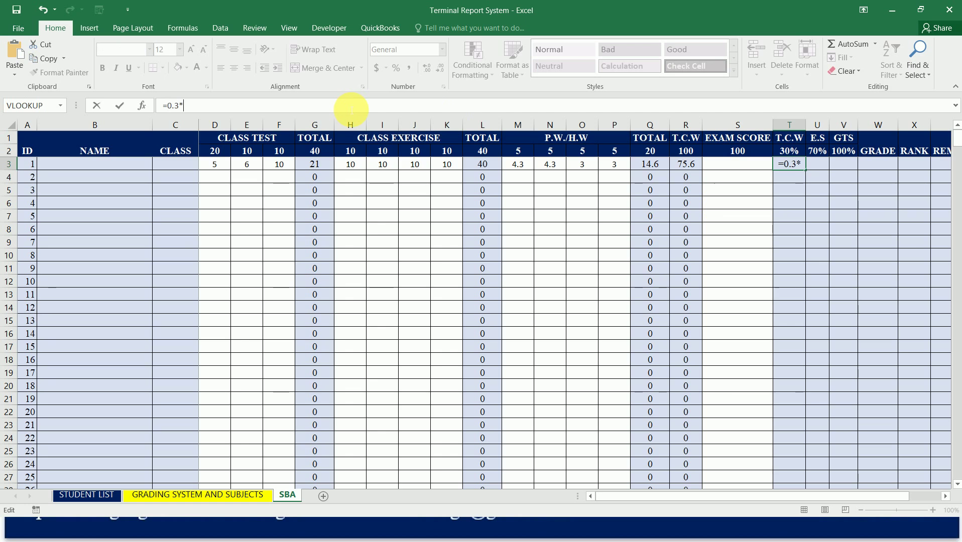
left_click(691, 170)
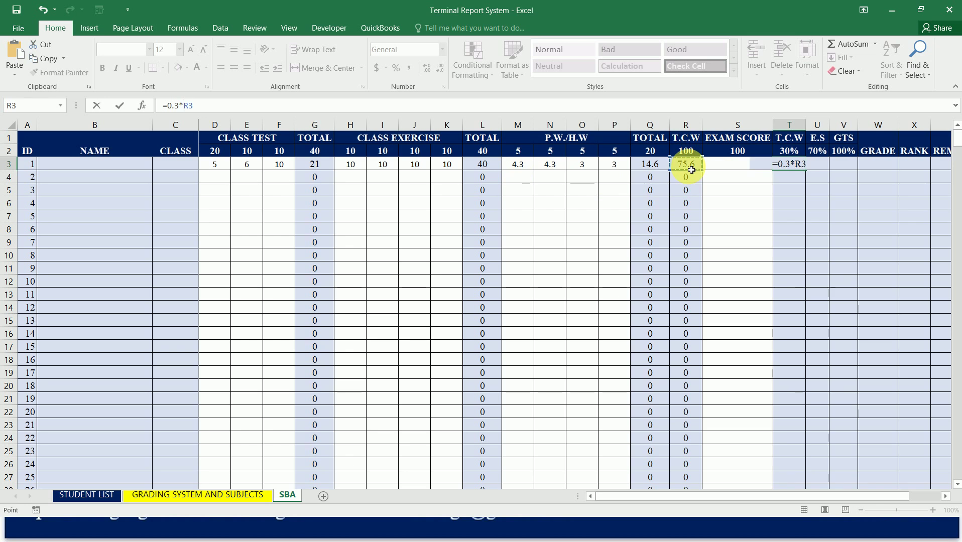
key("Return")
key("Up")
left_click(692, 170)
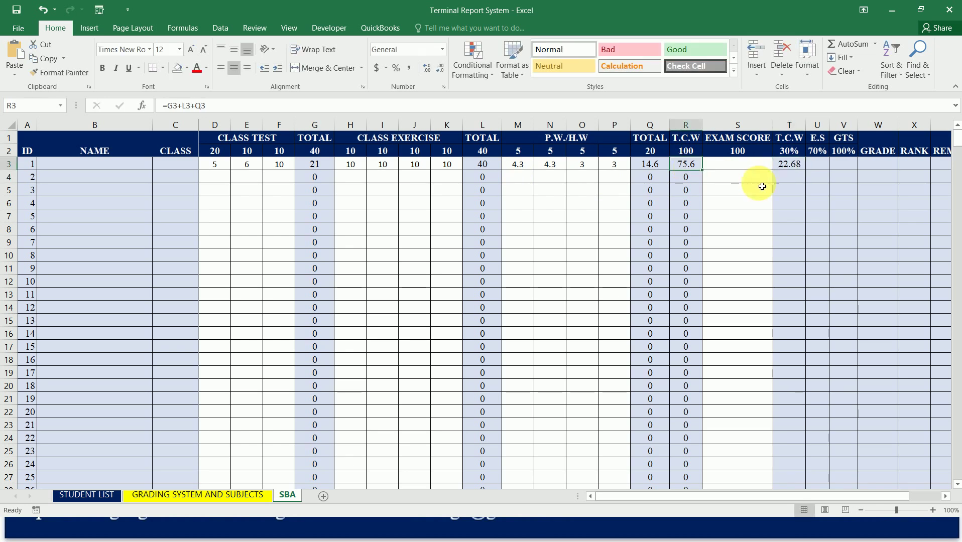
left_click(792, 165)
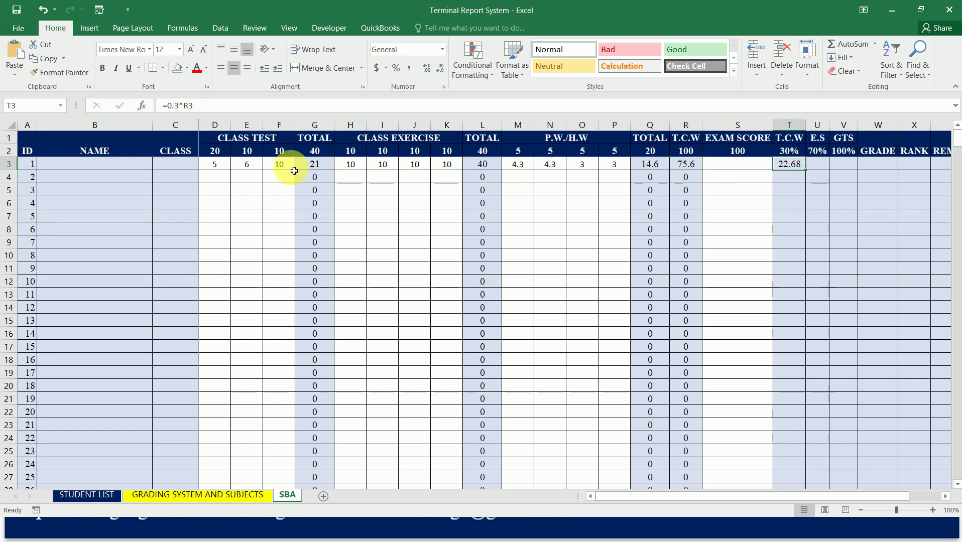
Raise the first student's Class Test scores to the maximum, with 20 in D3 and 10 in E3.
left_click(219, 168)
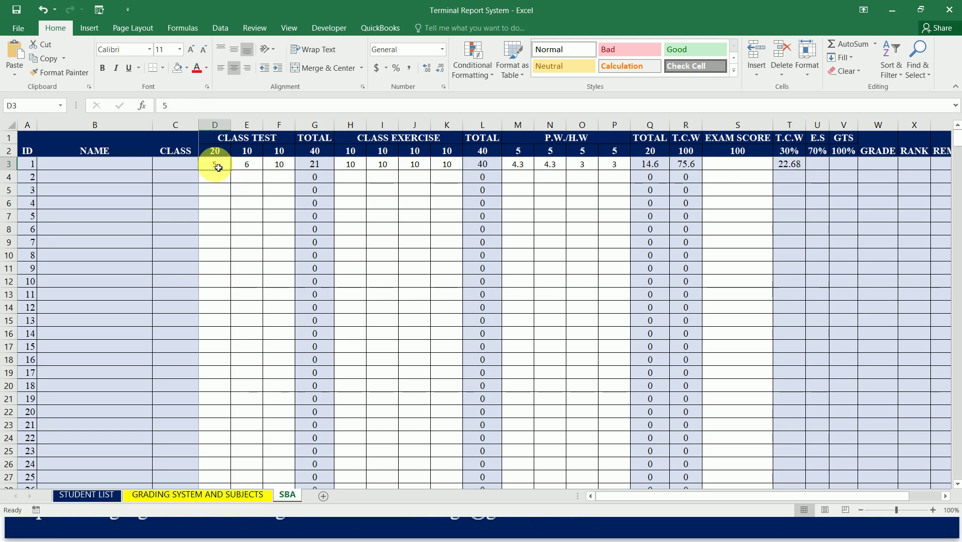
type("20")
key("Tab")
type("10")
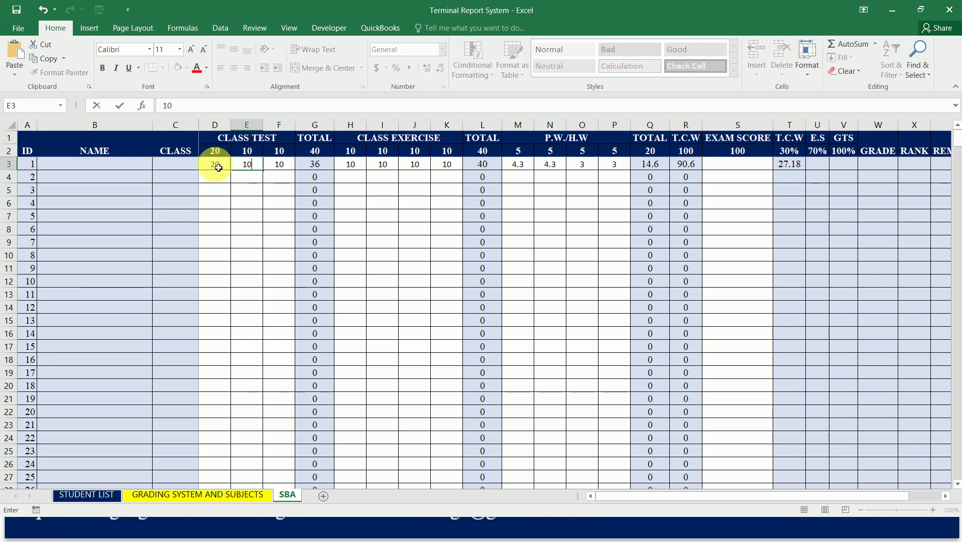
key("Tab")
Set the first student's four P.W./H.W scores, M3 to P3, to 5 each and check the 30% T.C.W result in T3.
key("Tab")
key("Tab")
key("Tab")
key("Tab")
key("Tab")
key("Tab")
key("Tab")
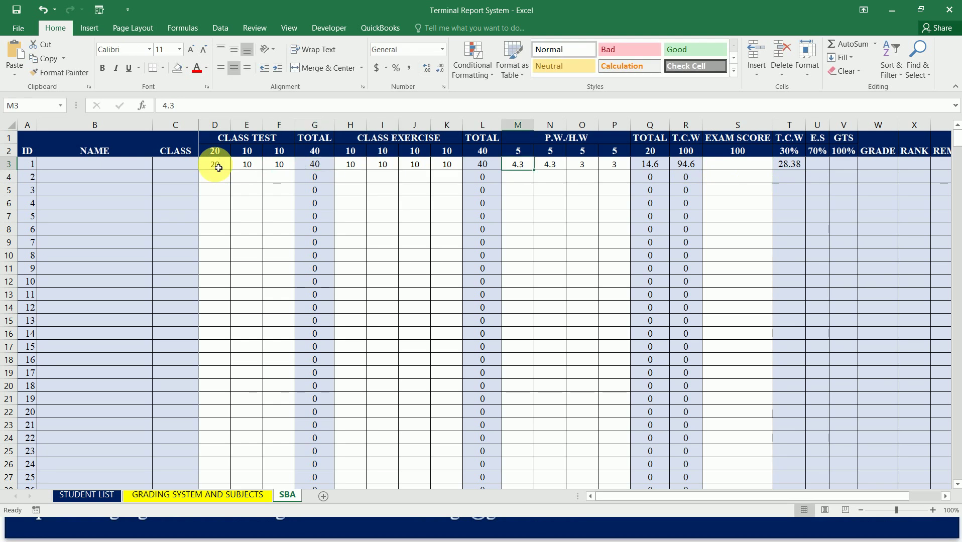
type("5")
key("Tab")
type("5")
key("Tab")
type("5")
key("Tab")
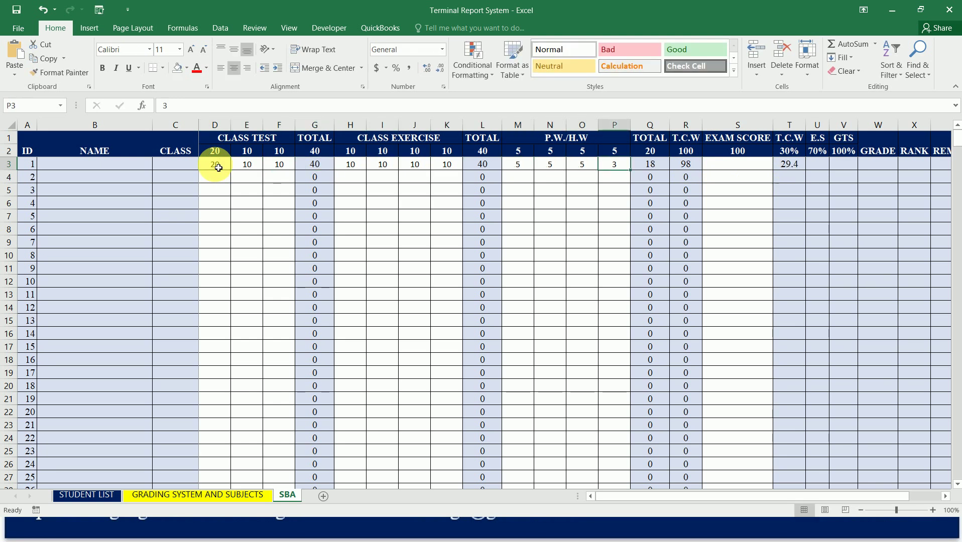
type("5")
key("Tab")
key("Tab")
key("Tab")
key("Tab")
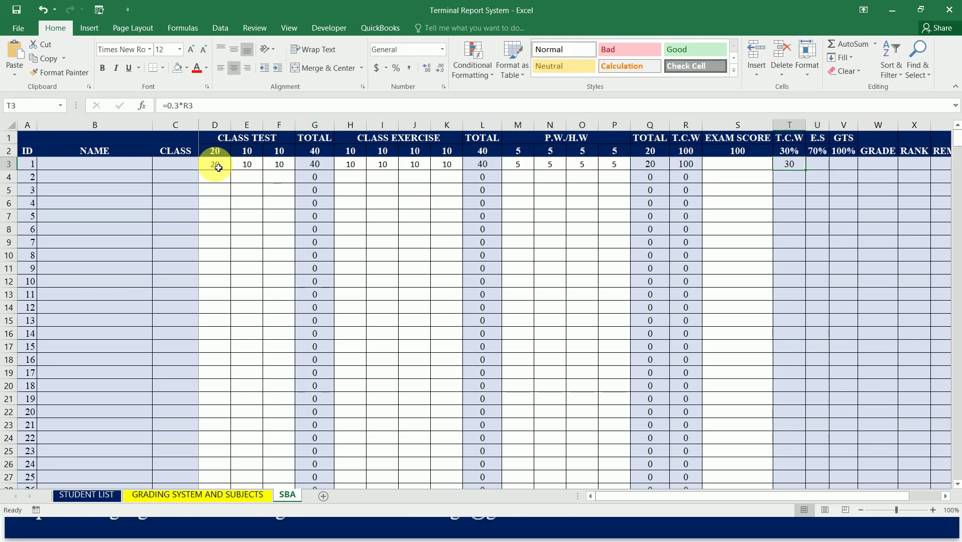
Set the first student's four P.W./H.W scores, M3 to P3, to 1 each.
key("Left")
key("Left")
key("Left")
key("Left")
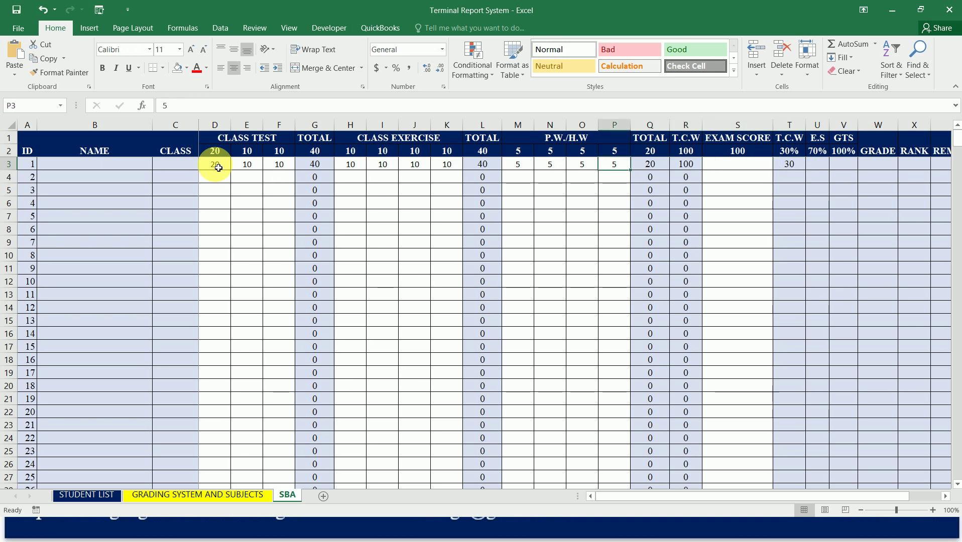
type("1")
key("Left")
type("1")
key("Left")
type("1")
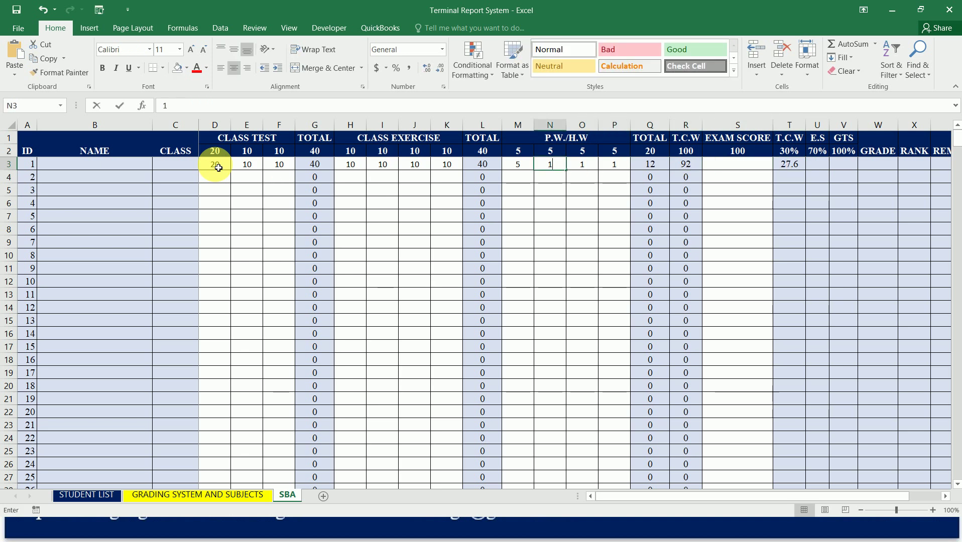
key("Left")
type("1")
key("Left")
Set the first student's four Class Exercise scores, H3 to K3, to 1 each.
key("Left")
type("1")
key("Left")
type("1")
key("Left")
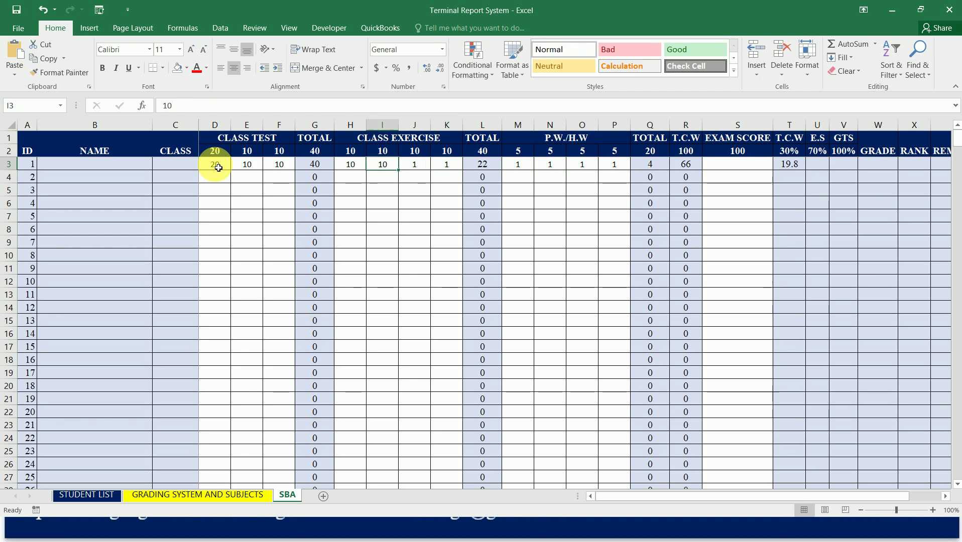
type("1")
key("Left")
type("1")
key("Left")
Set the first student's three Class Test scores, D3 to F3, to 1 each.
key("Left")
key("Left")
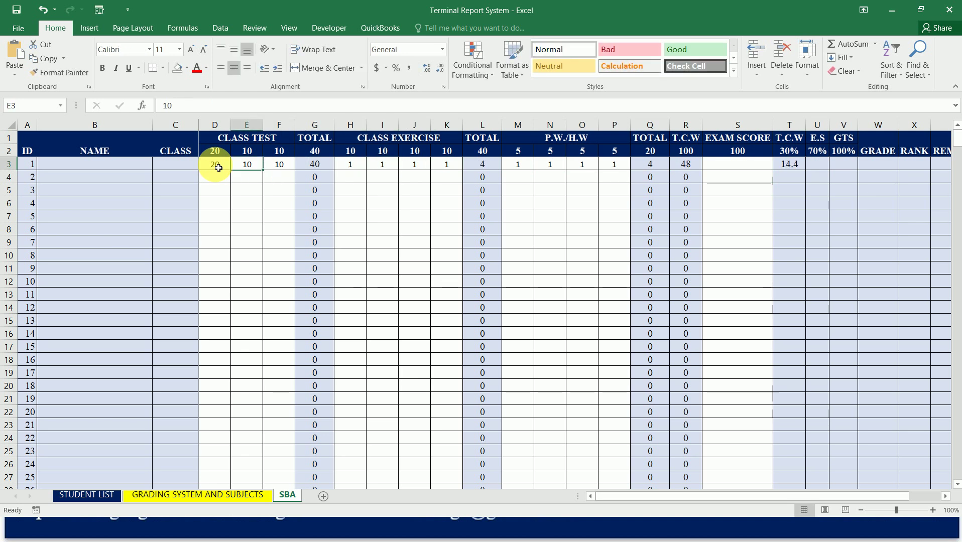
type("1")
key("Left")
type("1")
key("Right")
key("Right")
type("1")
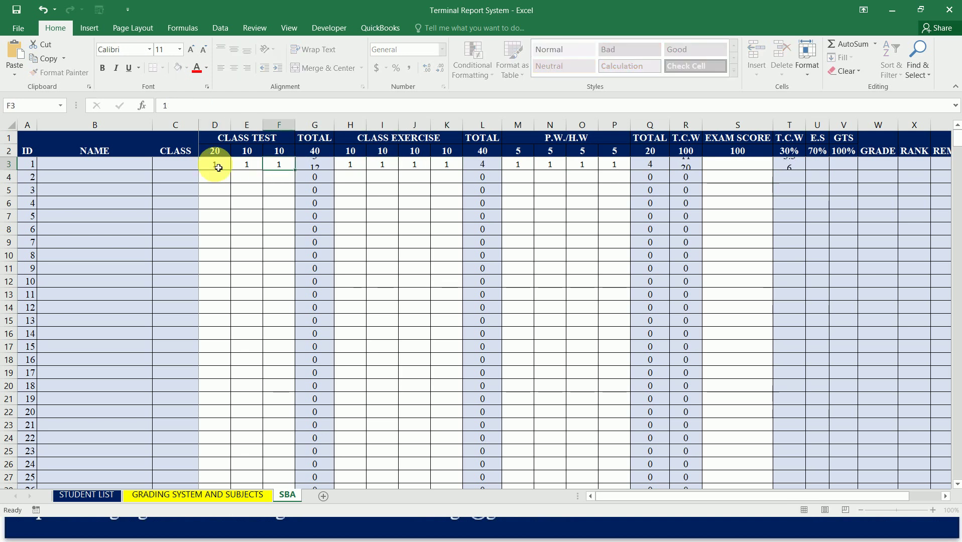
key("Right")
key("Right")
key("Right")
key("Right")
key("Right")
key("Right")
key("Right")
key("Right")
key("Right")
key("Right")
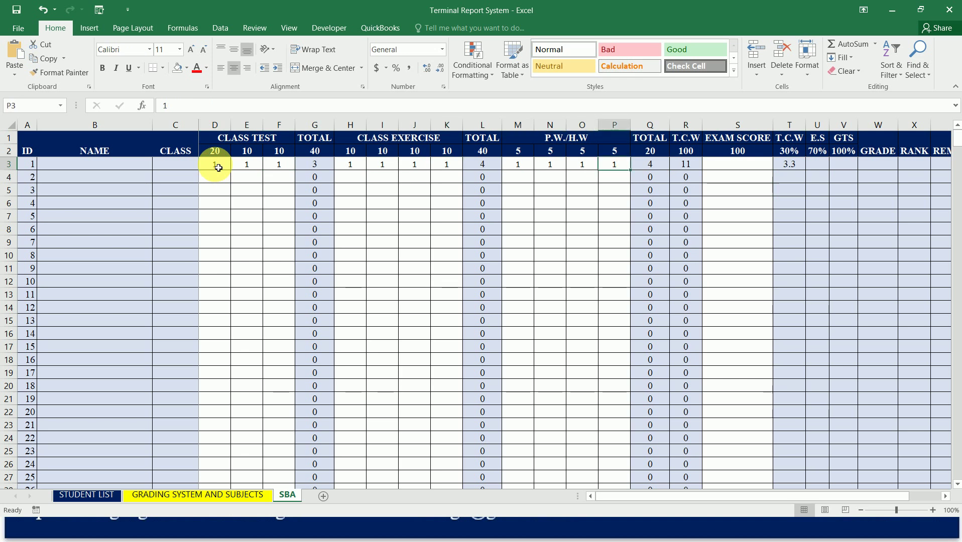
Fill the 30% T.C.W formula from T3 down to the last student's row, T511, and return to T3.
left_click(797, 171)
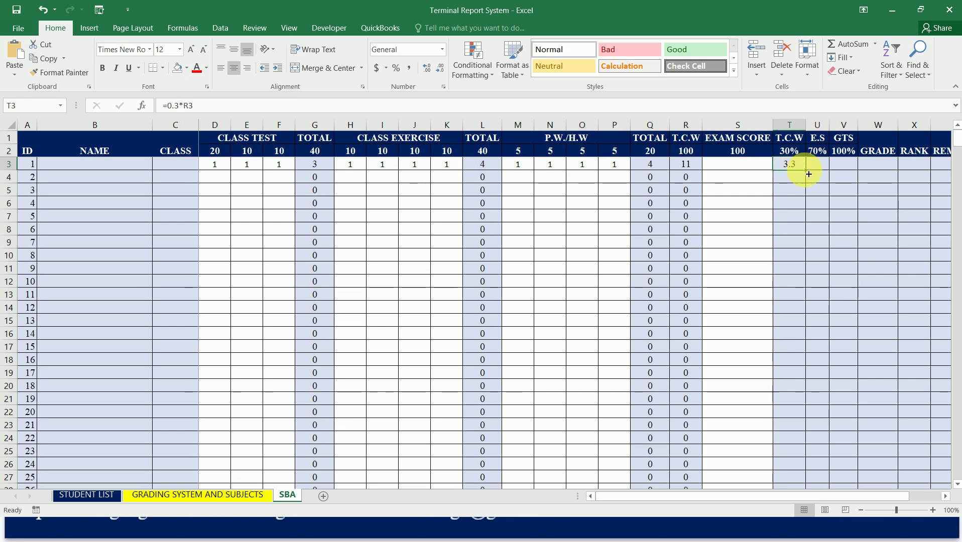
double_click(807, 171)
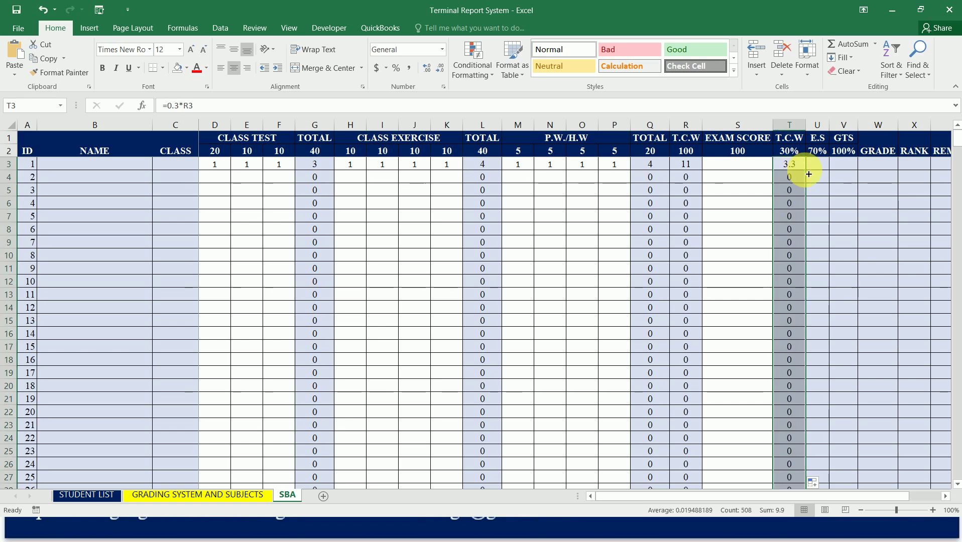
key("Down")
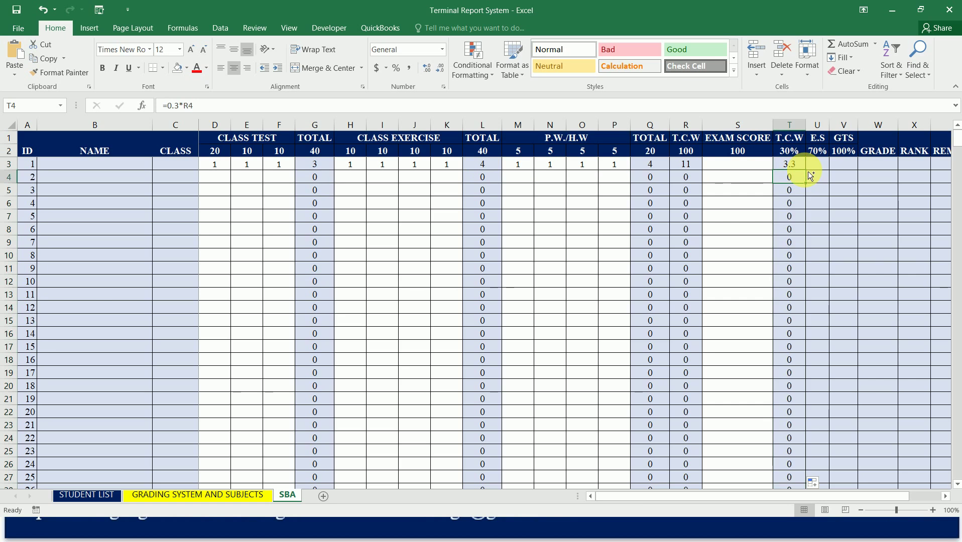
key("ctrl+Down")
key("Up")
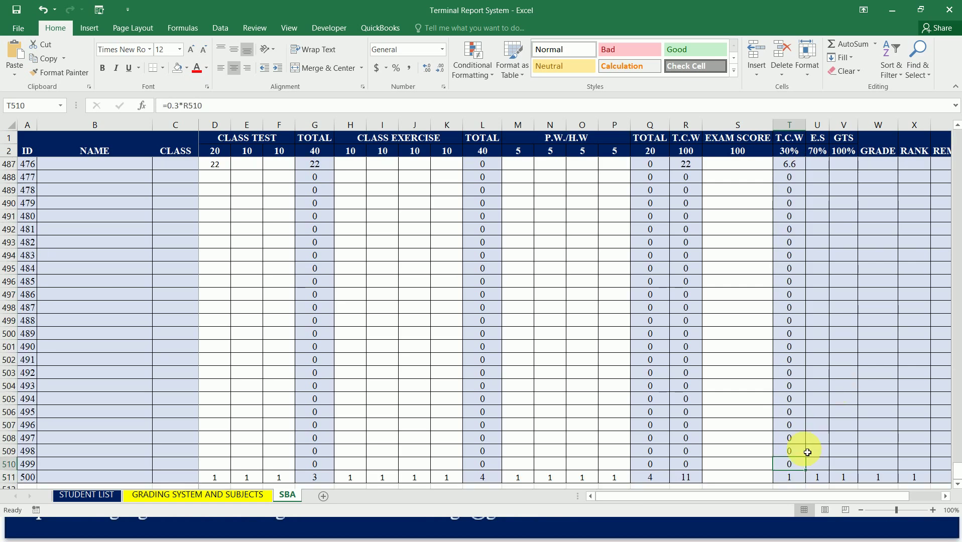
left_click_drag(809, 474, 805, 480)
key("ctrl+Up")
key("Down")
key("Down")
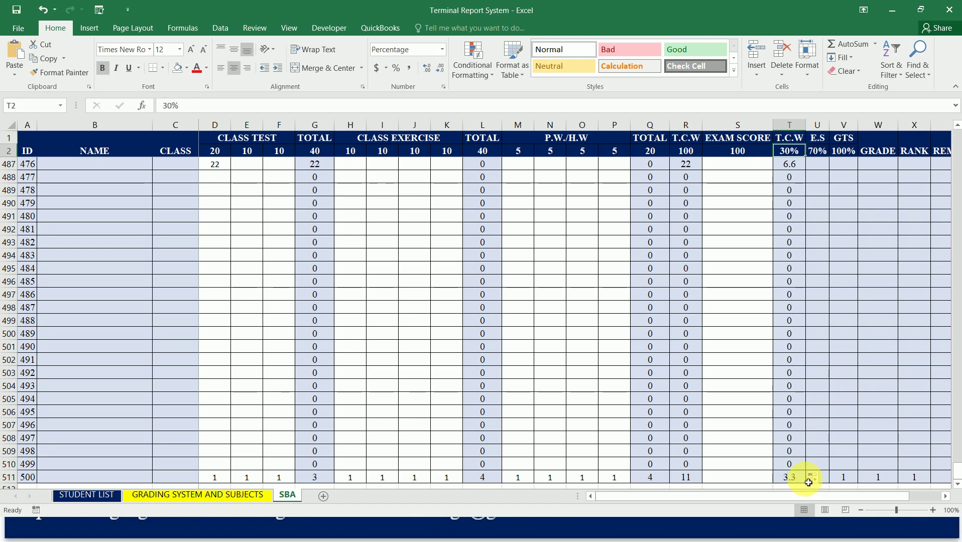
key("Up")
key("Down")
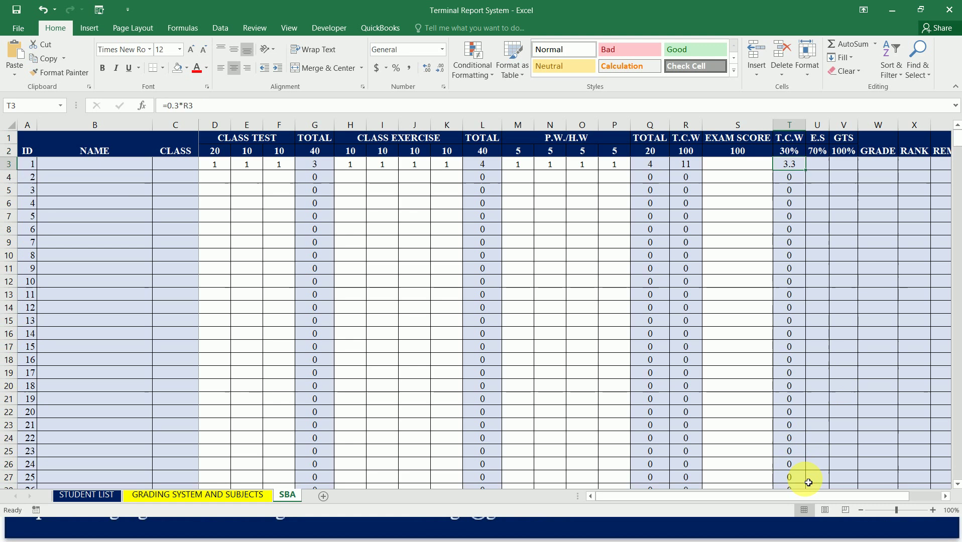
Enter the formula =0.7*S3 in U3 as the first student's 70% exam score.
key("Right")
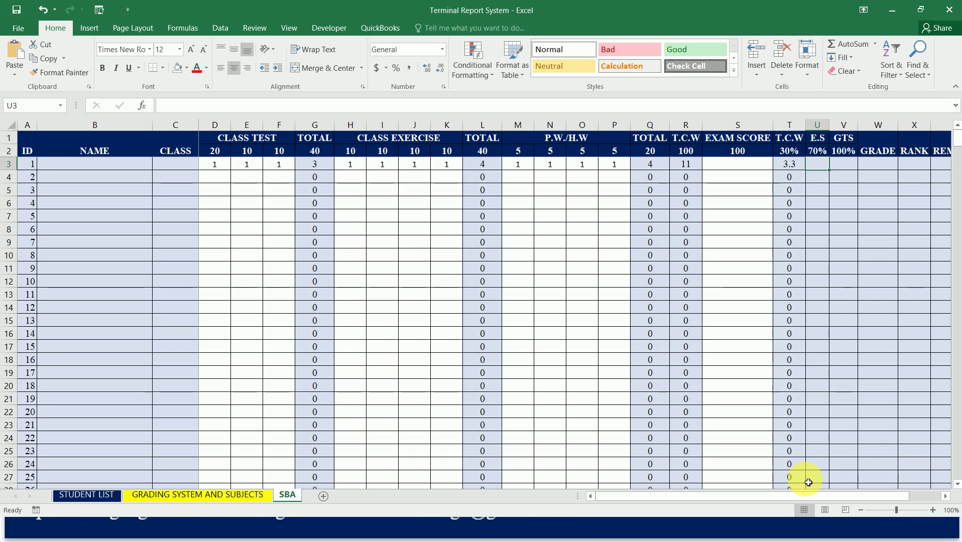
type("=")
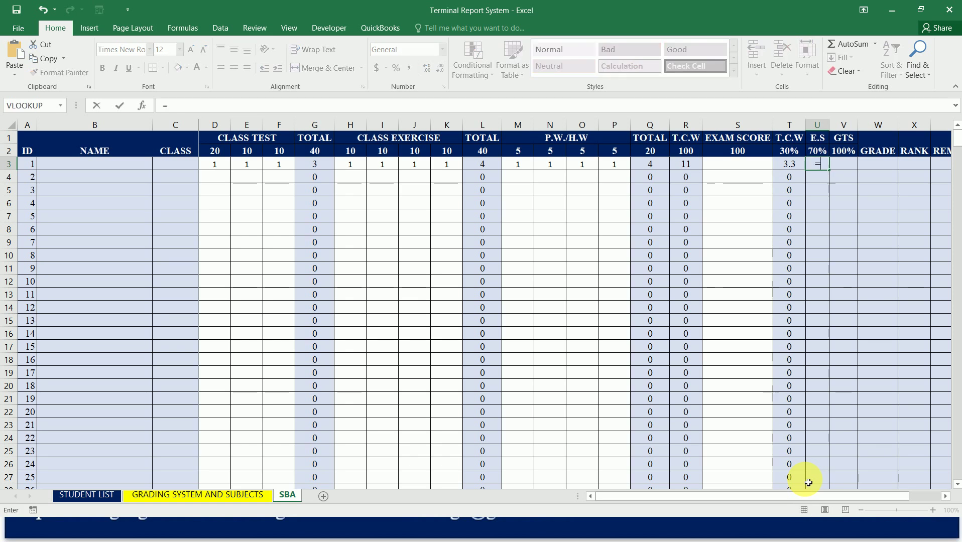
type("0.7*")
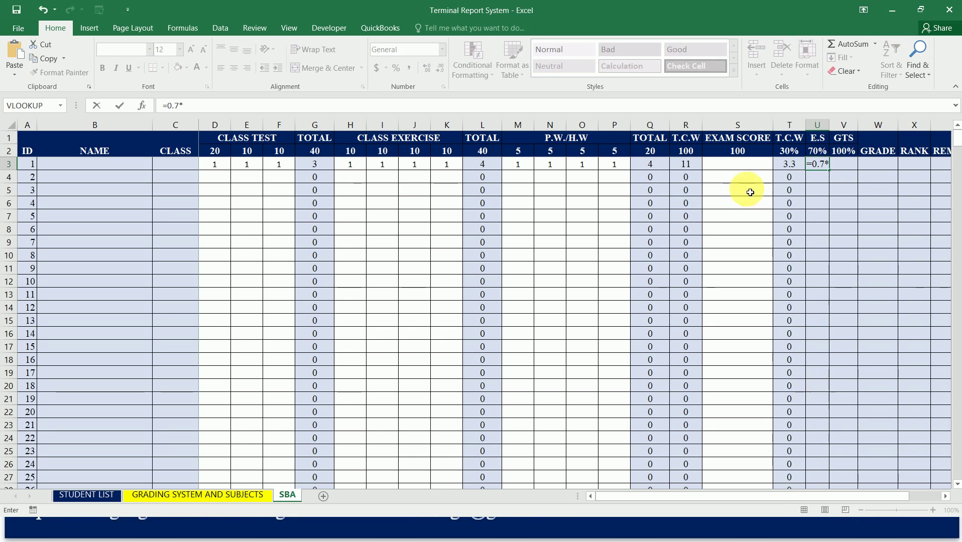
left_click(741, 165)
key("Return")
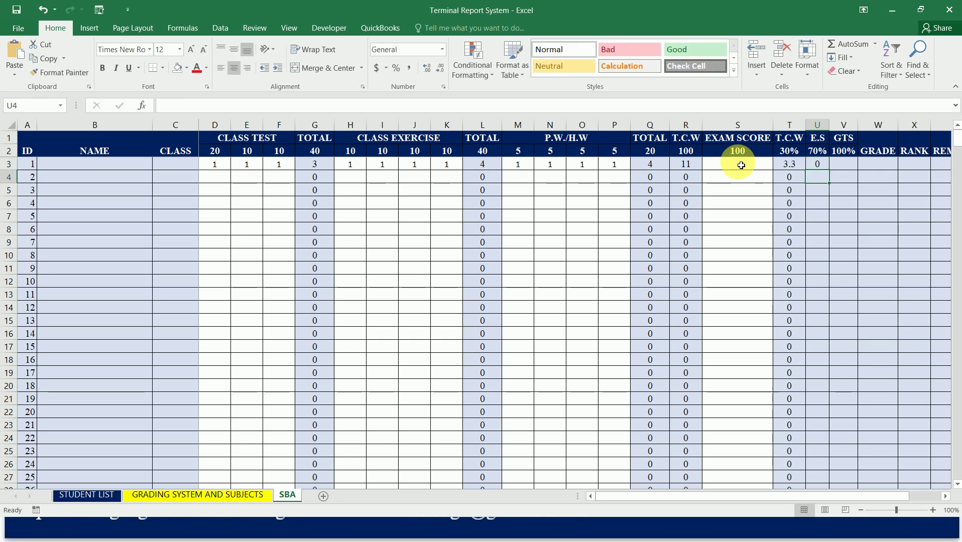
Fill the 70% E.S formula from U3 down to the last student's row, U511, and return to U3.
left_click(827, 168)
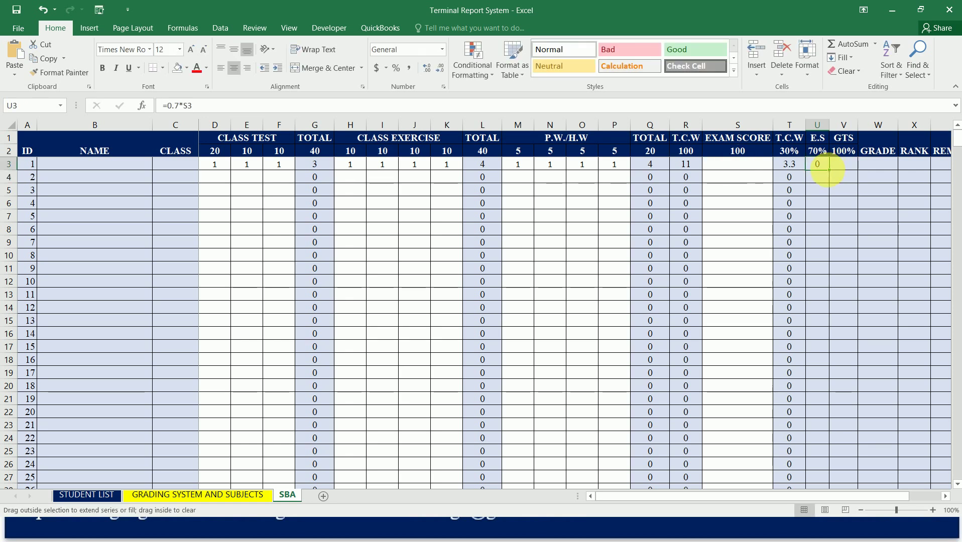
double_click(829, 171)
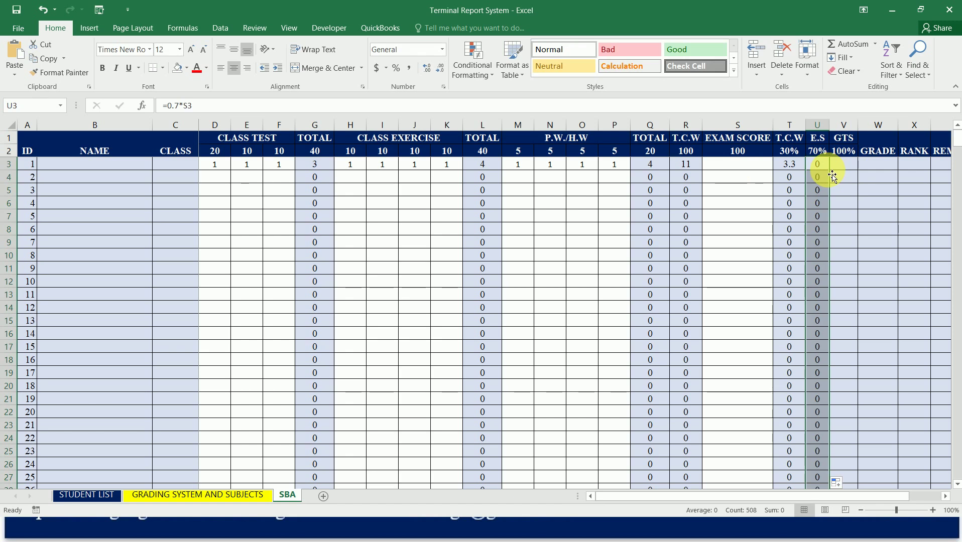
key("ctrl+Down")
key("Up")
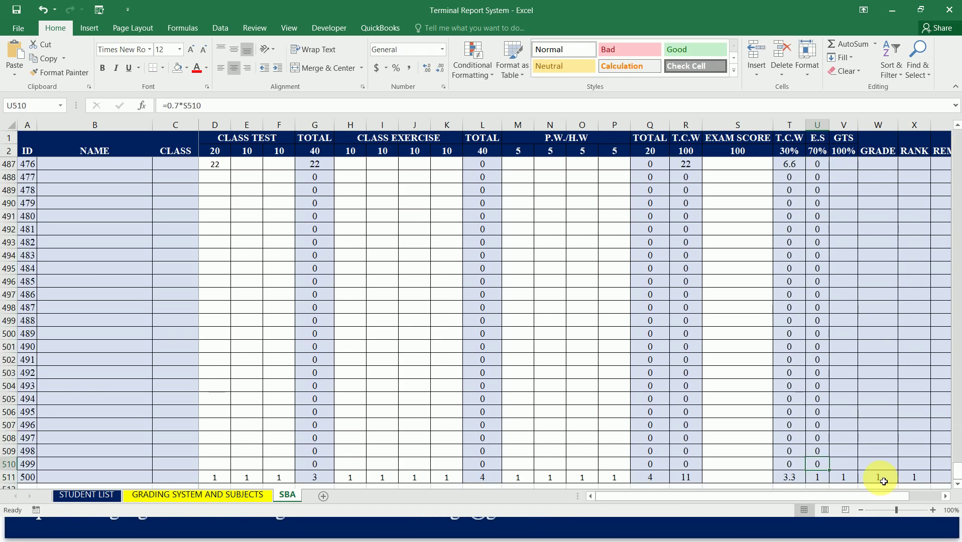
left_click_drag(830, 471, 826, 481)
key("ctrl+Up")
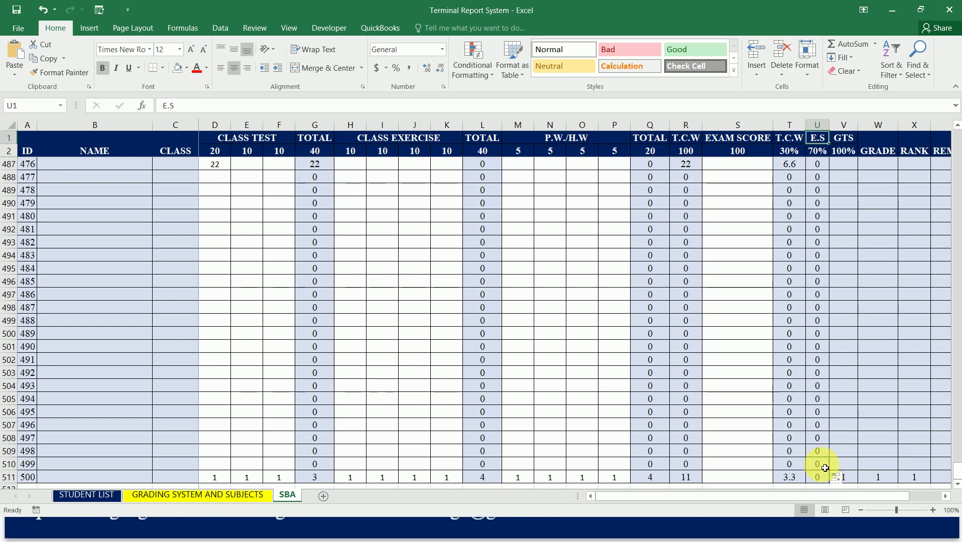
key("Down")
key("Down")
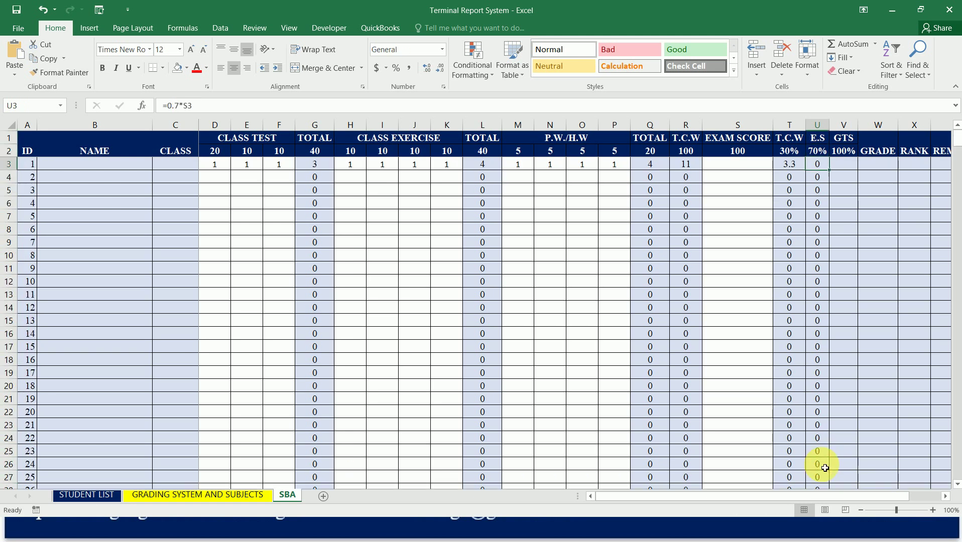
Enter 100 as the first student's Exam Score in S3 and check the 70% E.S result in U3 against it.
key("Left")
key("Left")
type("100")
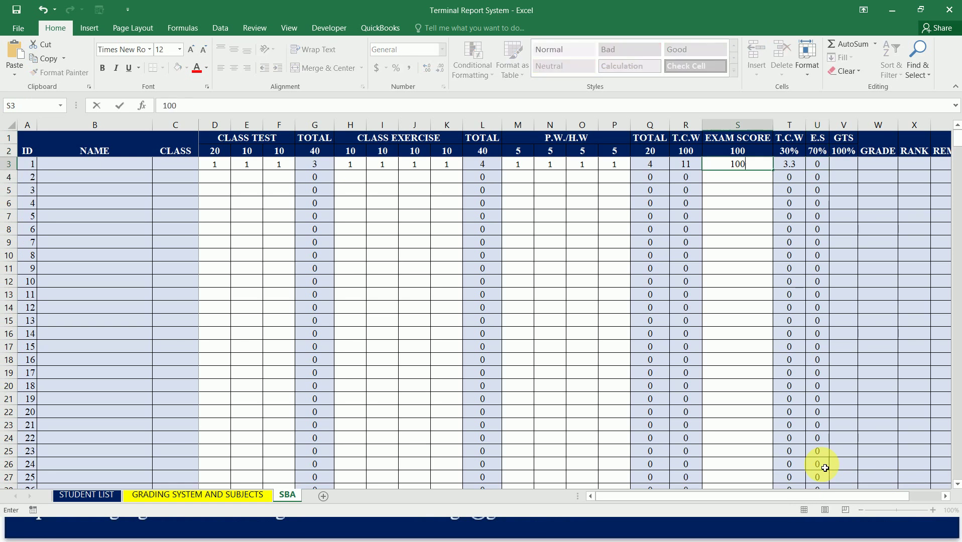
key("Return")
key("Up")
key("Right")
key("Right")
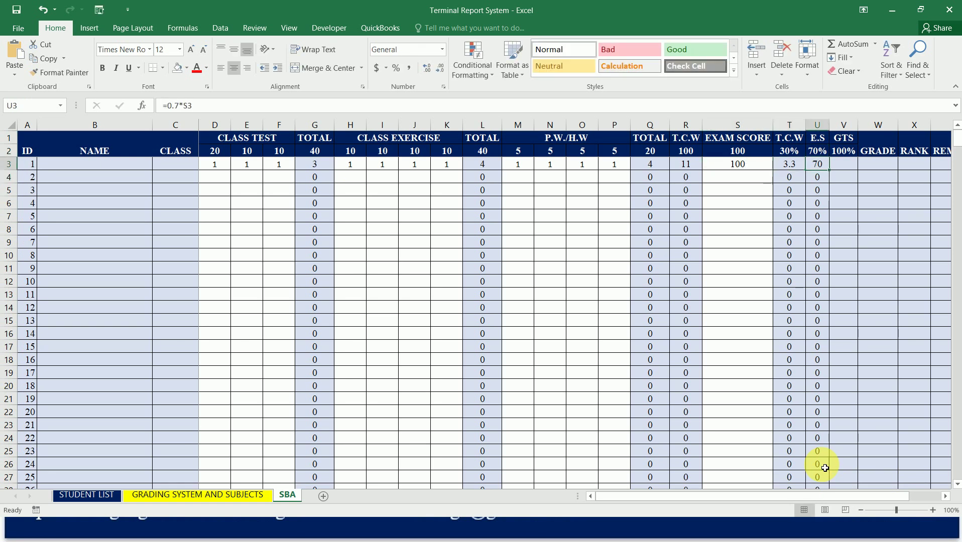
key("Left")
key("Left")
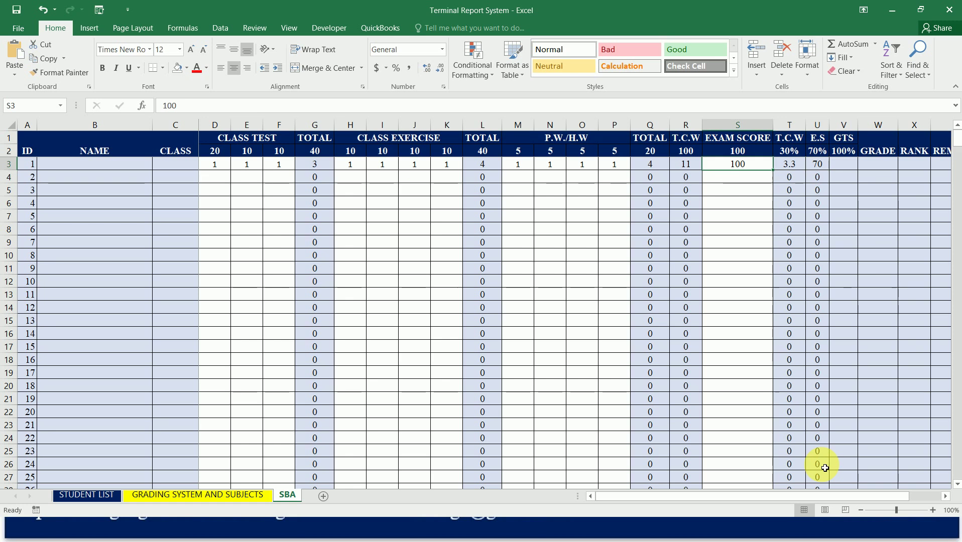
Enter the formula =T3+U3 in V3 as the first student's 100% GTS score.
key("Right")
key("Right")
key("Right")
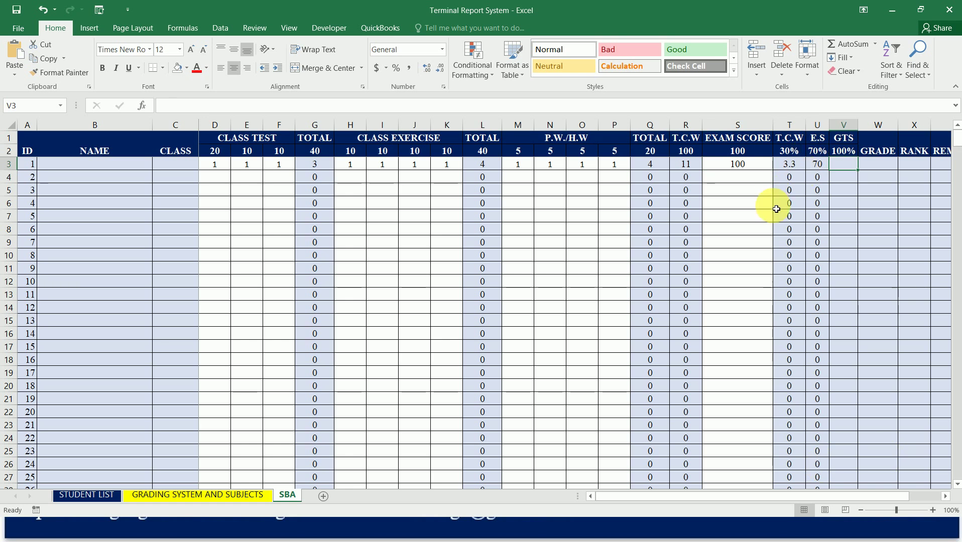
type("=")
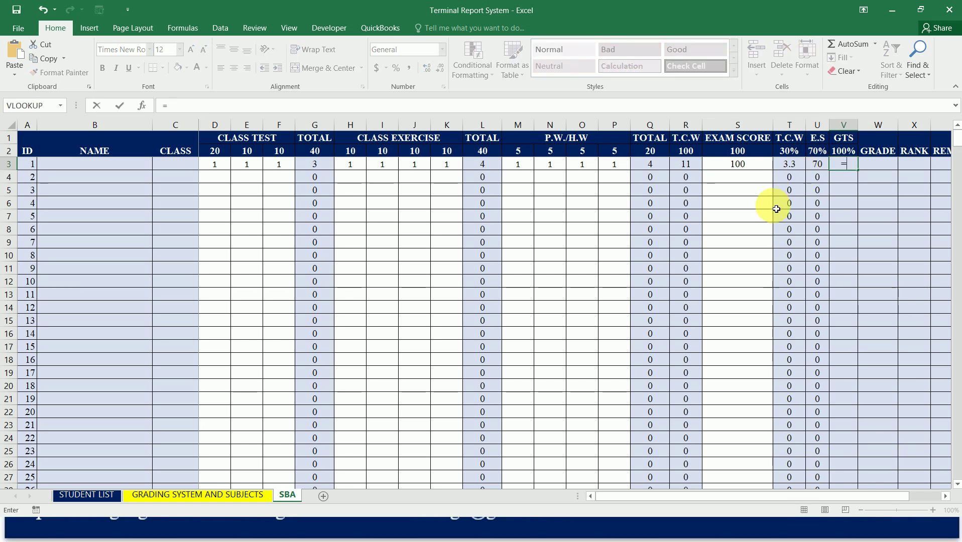
left_click(792, 167)
type("+")
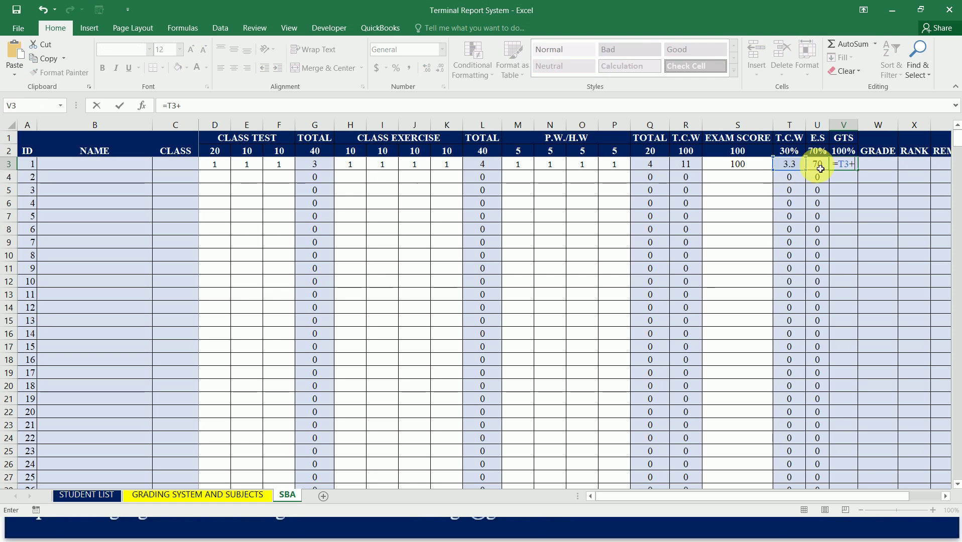
left_click(817, 166)
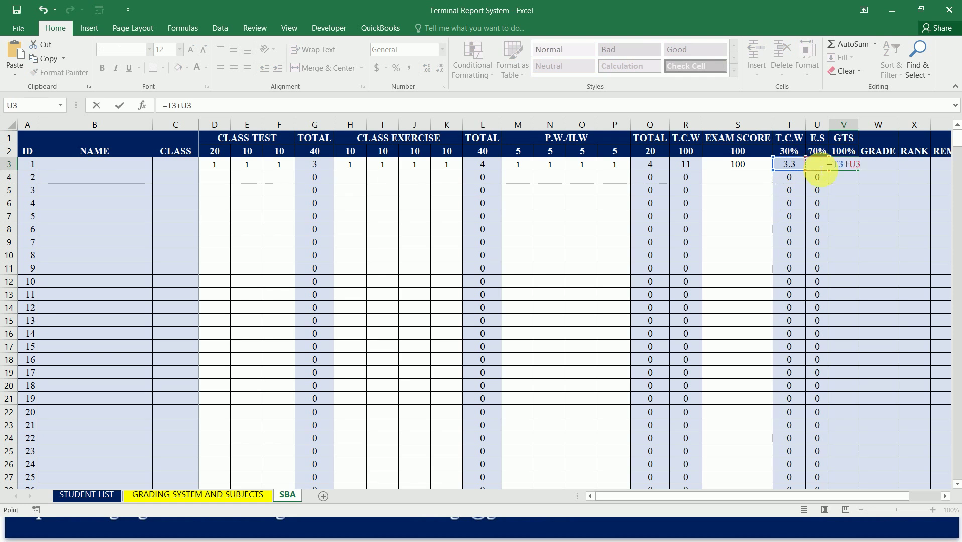
key("ctrl+Return")
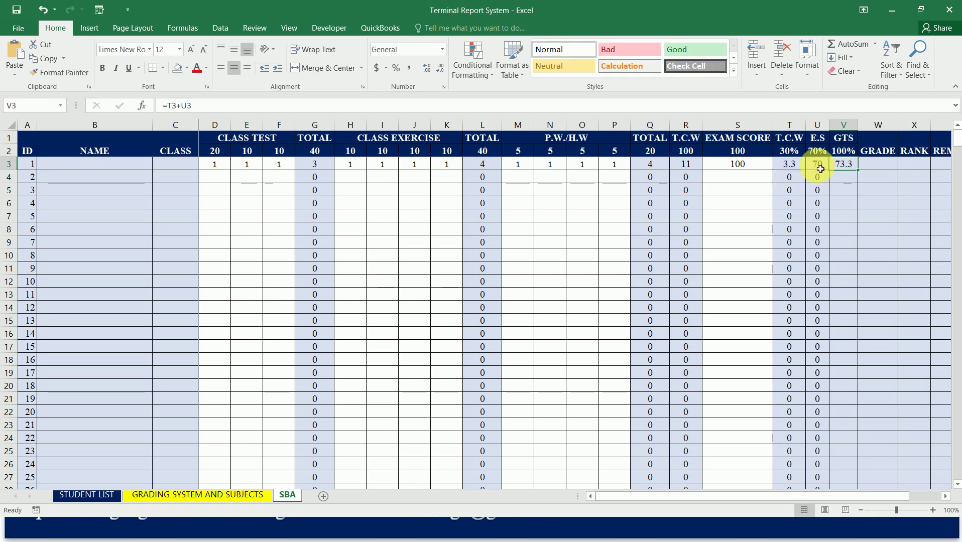
Fill the 100% GTS formula from V3 down to the last student's row, V511, and return to V3.
double_click(862, 173)
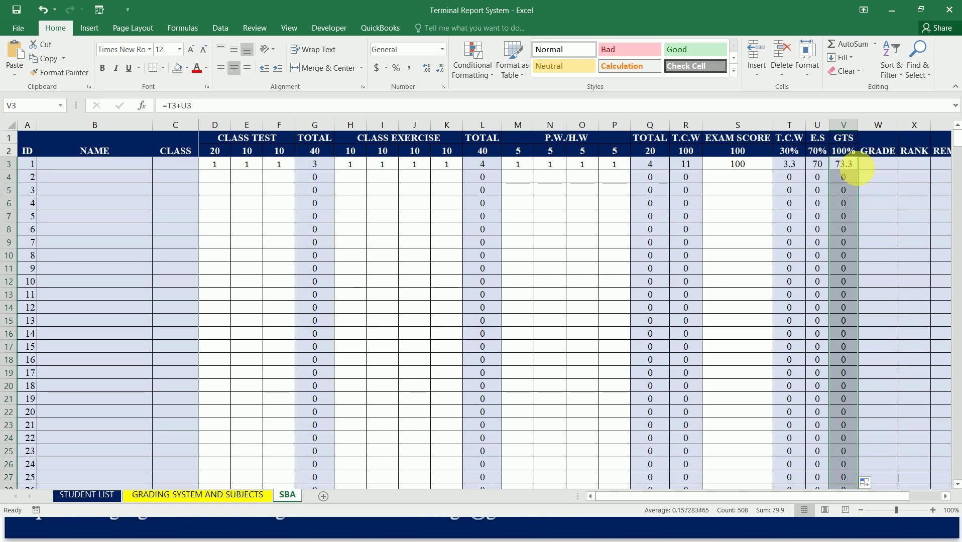
key("ctrl+Down")
key("Up")
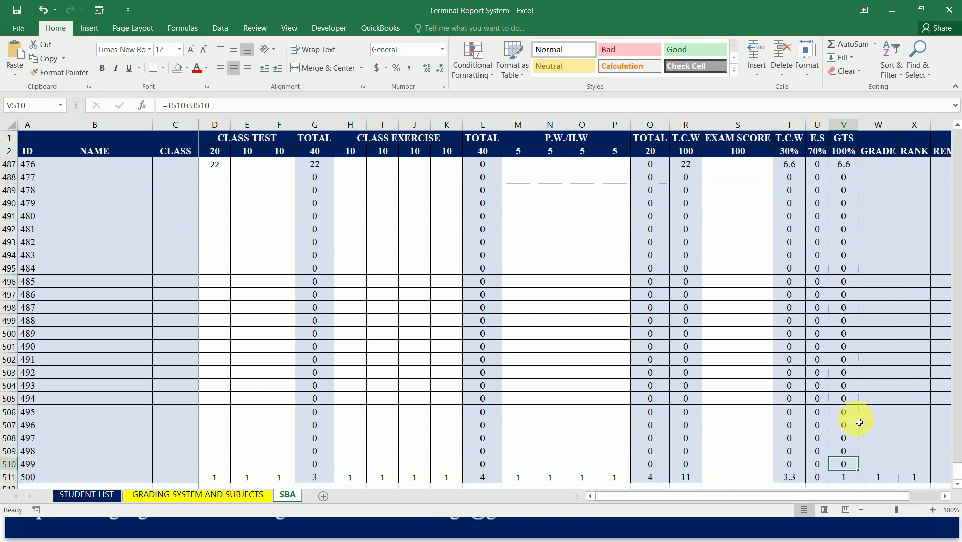
left_click_drag(858, 471, 859, 482)
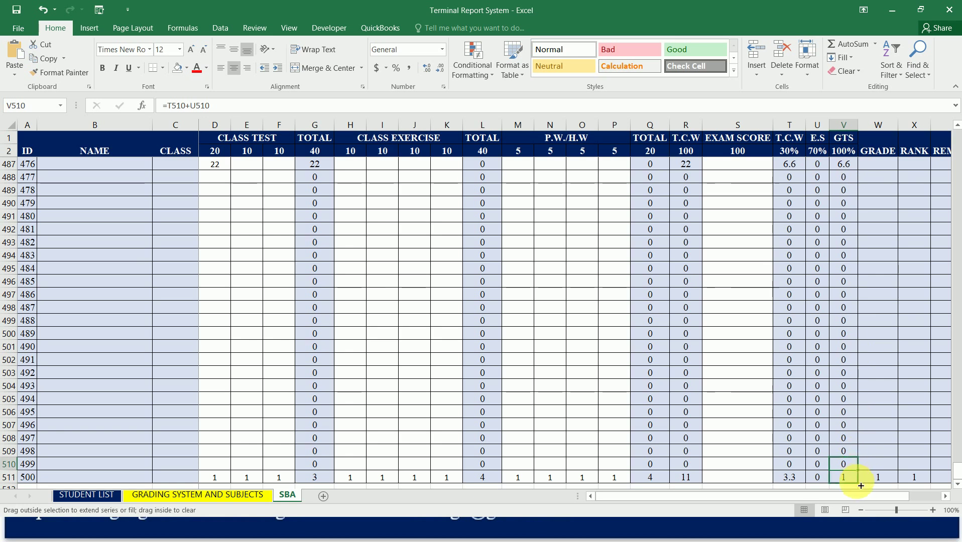
left_click(853, 459)
key("ctrl+Up")
key("Down")
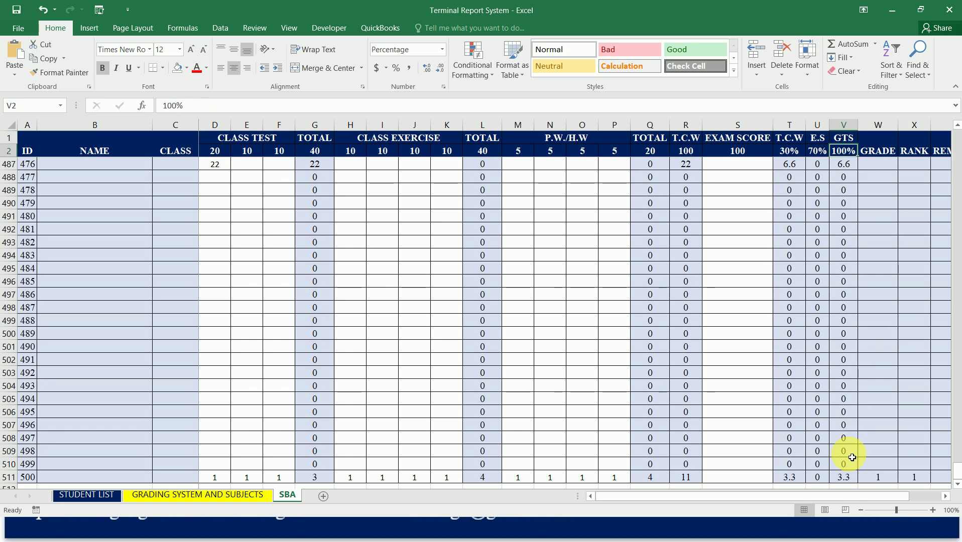
key("Down")
key("F2")
Review the academic grading table on the GRADING SYSTEM AND SUBJECTS sheet and search for the VLOOKUP function for the first student's grade in W3.
key("Tab")
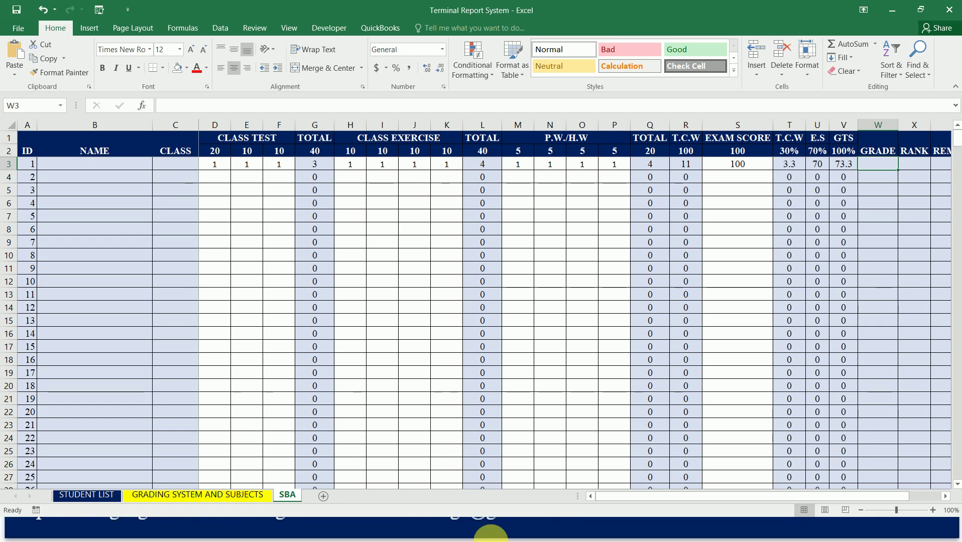
left_click(193, 500)
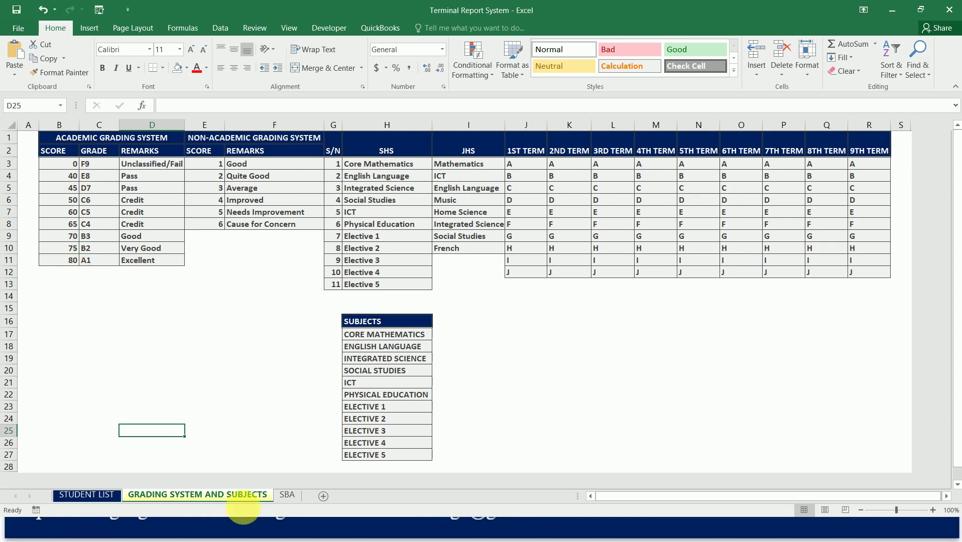
left_click(288, 496)
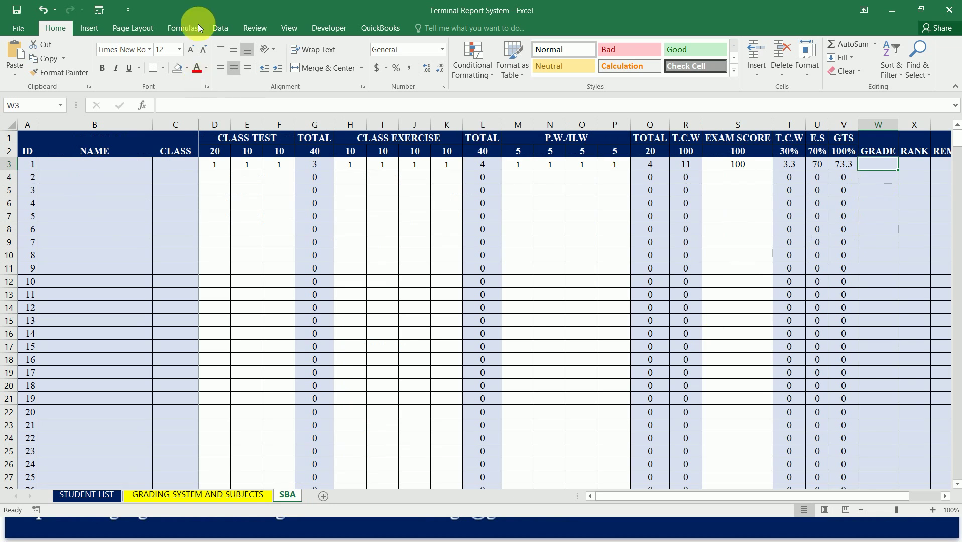
left_click(182, 28)
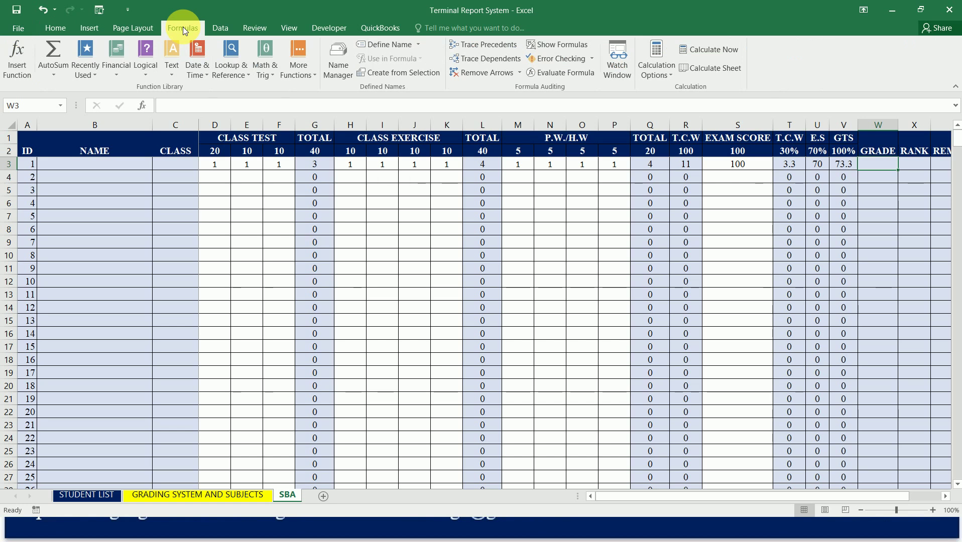
left_click(17, 62)
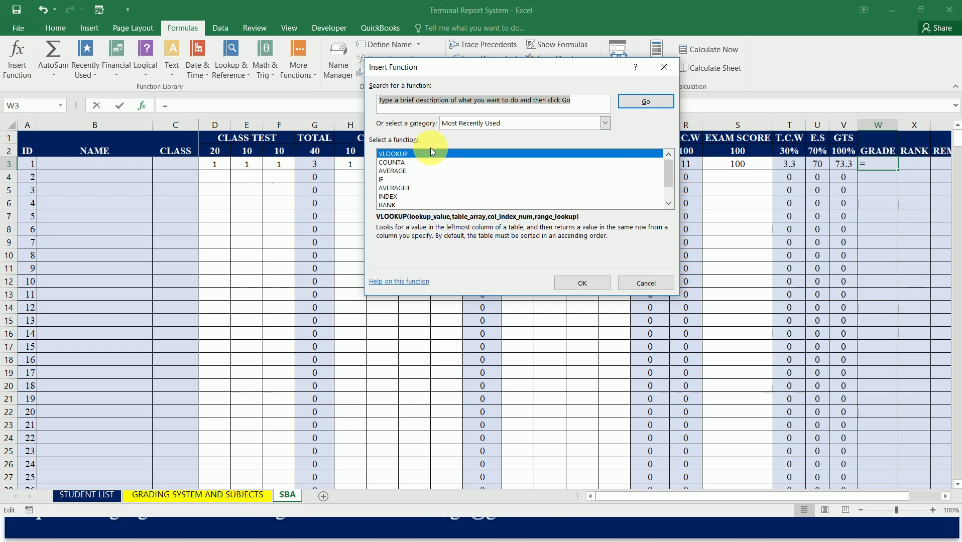
type("vlo")
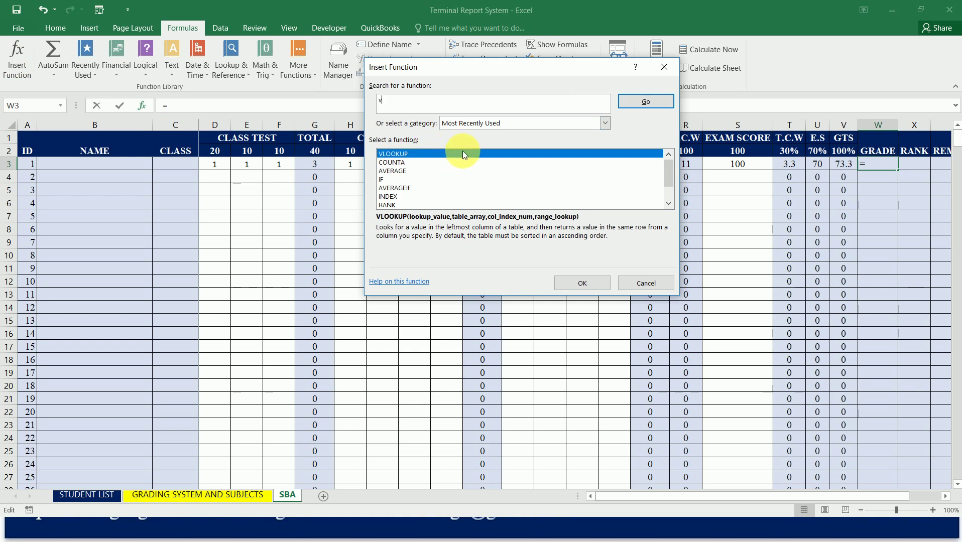
key("BackSpace")
key("BackSpace")
type("lookup")
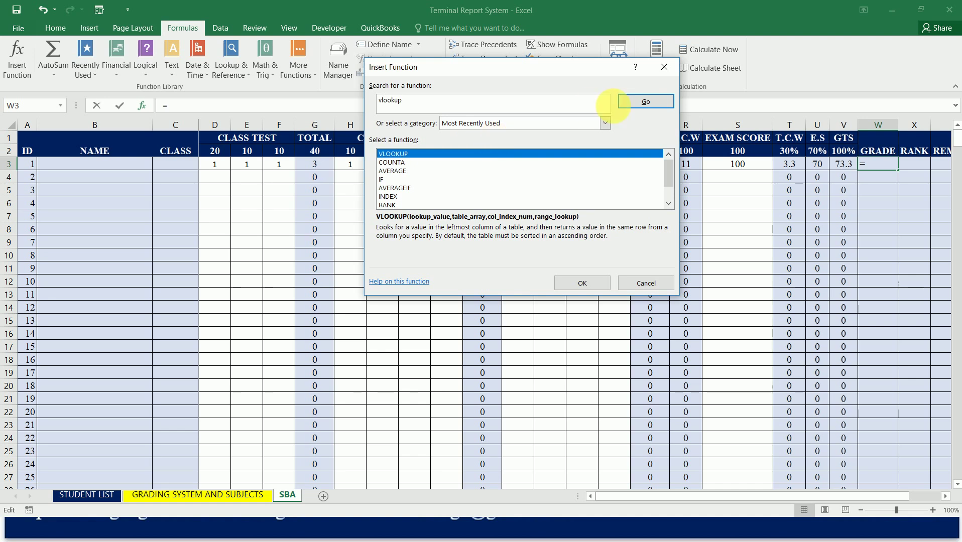
left_click(642, 107)
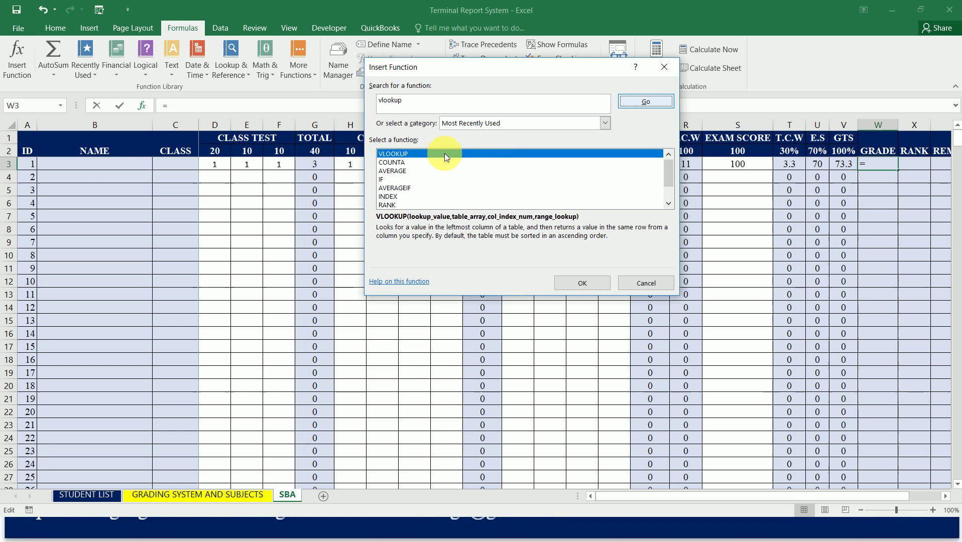
Insert the VLOOKUP function into W3 and move its arguments dialog clear of the Exam Score column.
left_click(585, 284)
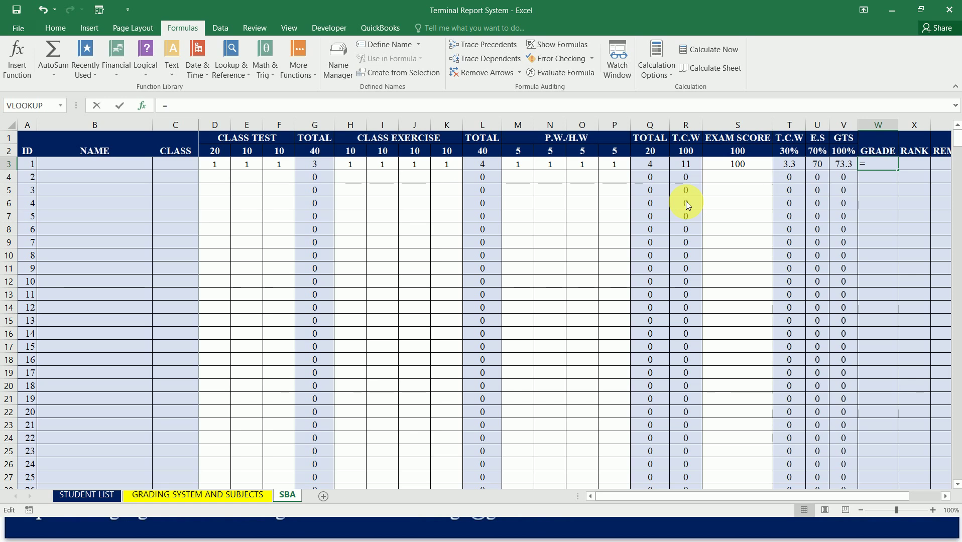
key("alt+Tab")
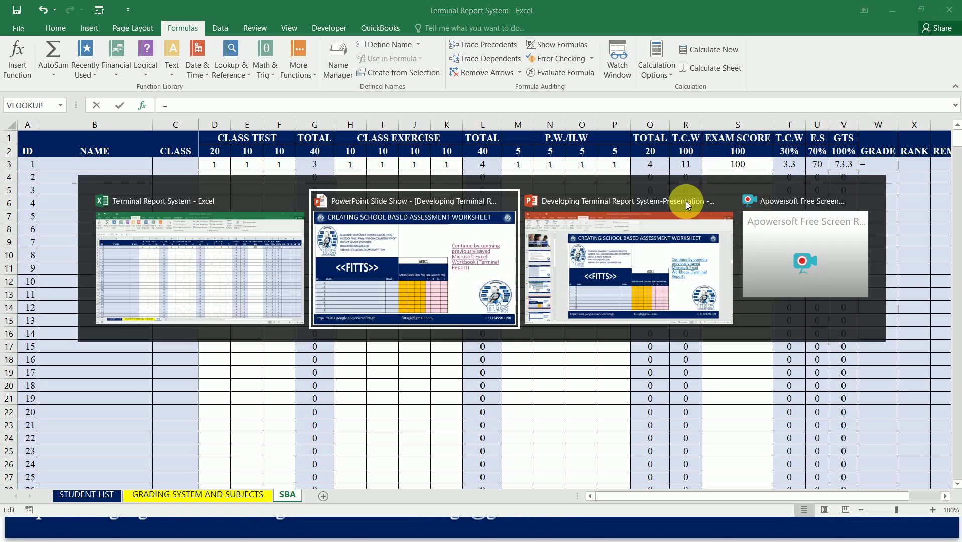
key("Tab")
key("Tab")
key("Tab")
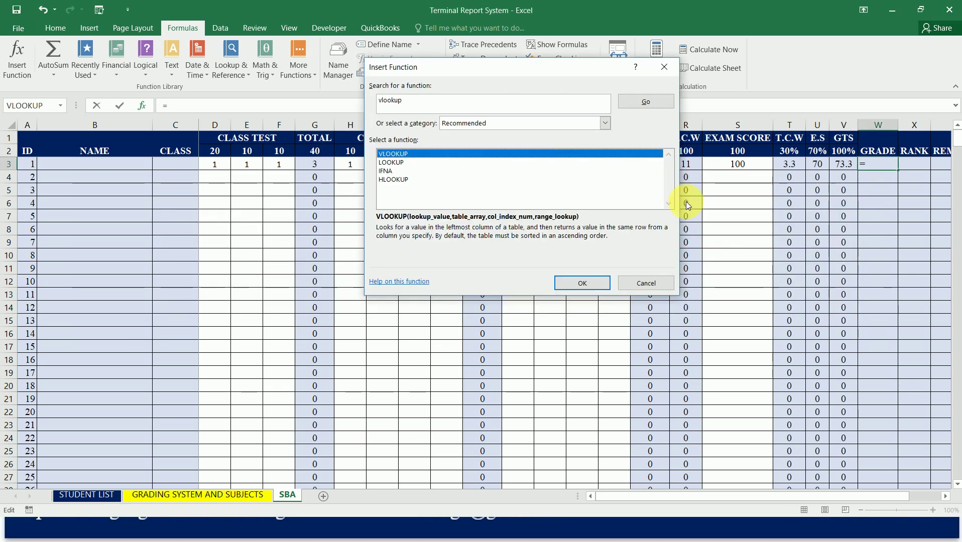
left_click_drag(452, 67, 424, 68)
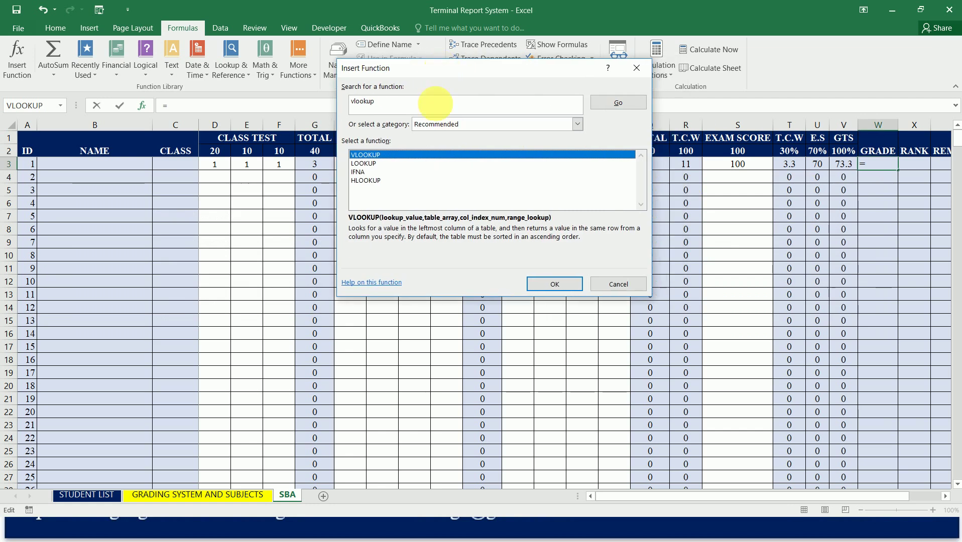
left_click(556, 284)
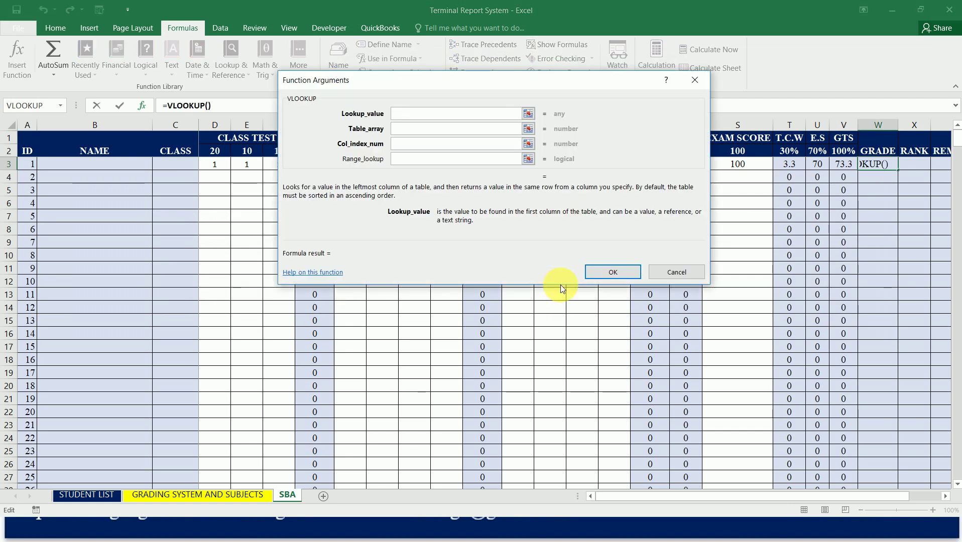
left_click_drag(514, 79, 474, 75)
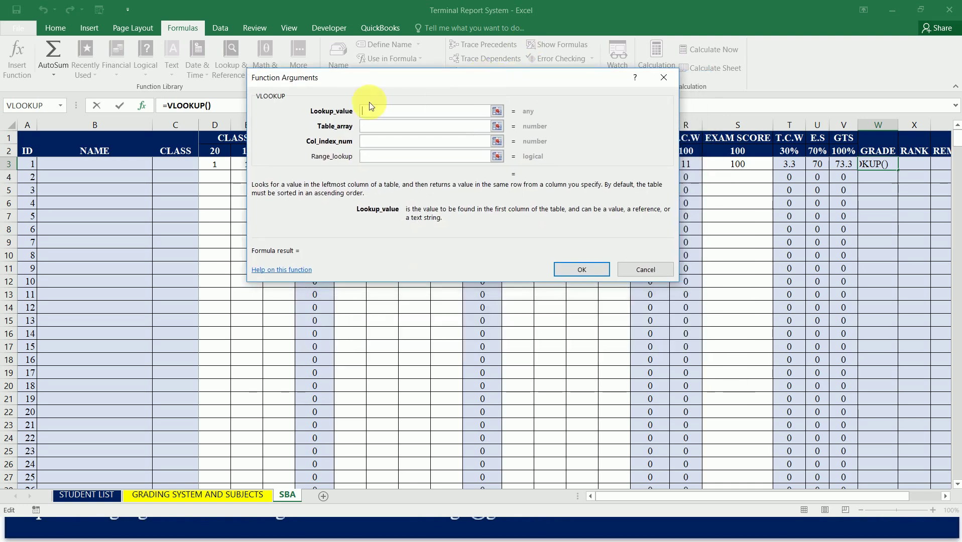
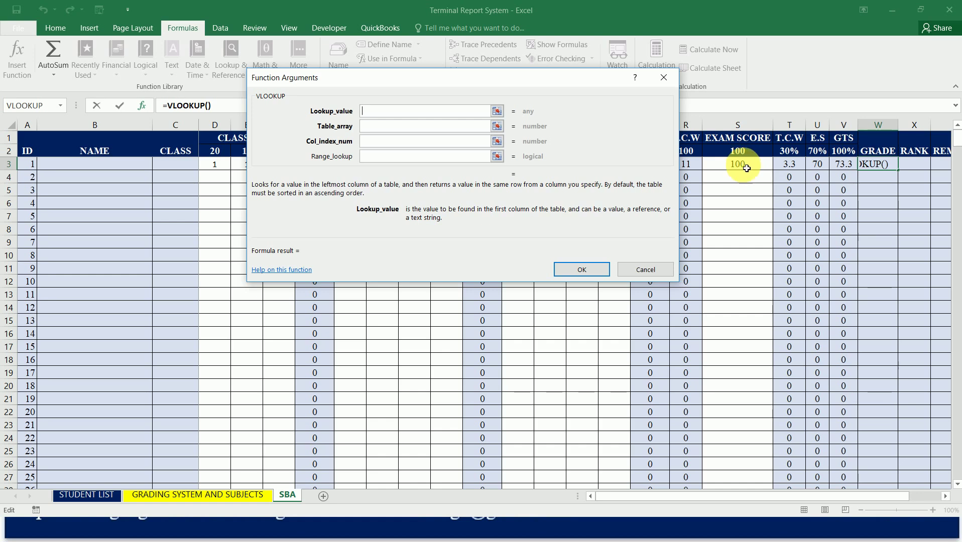
Set the VLOOKUP lookup value to S3 and its table array to the absolute range $B$2:$D$11 on the GRADING SYSTEM AND SUBJECTS sheet.
left_click(747, 168)
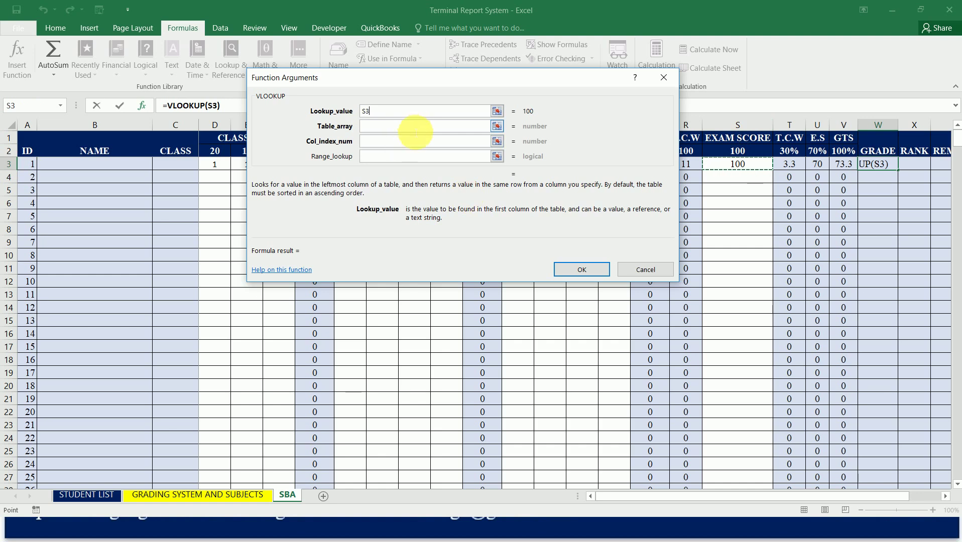
left_click(414, 132)
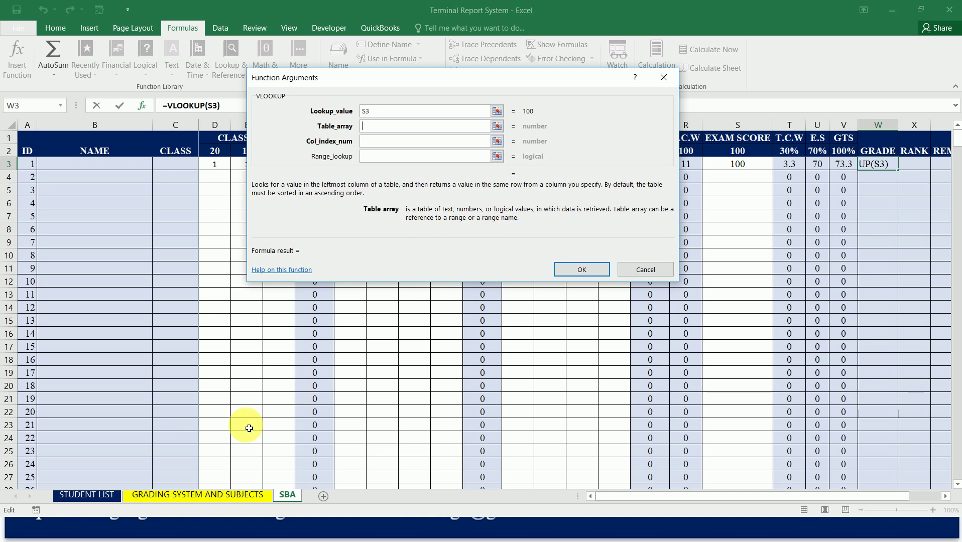
left_click(190, 495)
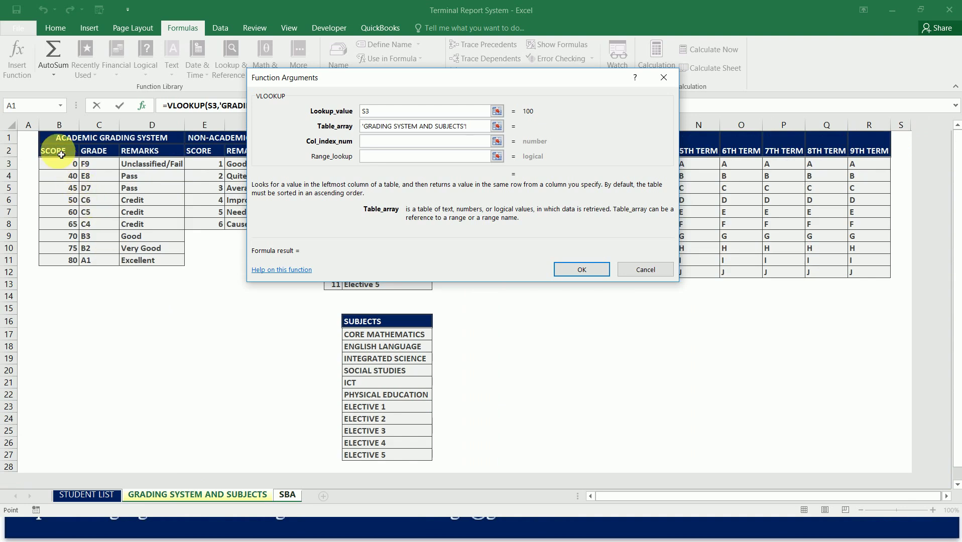
left_click_drag(61, 154, 153, 265)
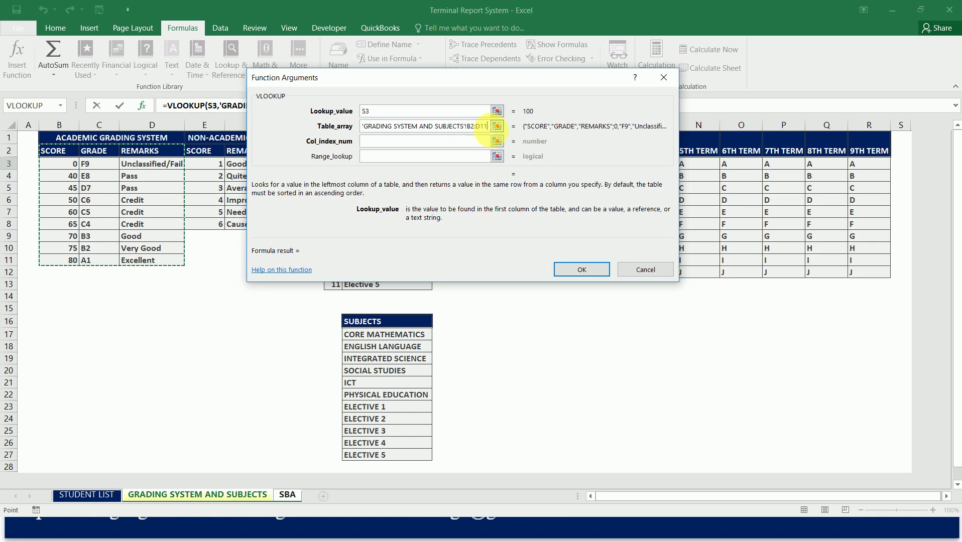
left_click_drag(488, 128, 357, 130)
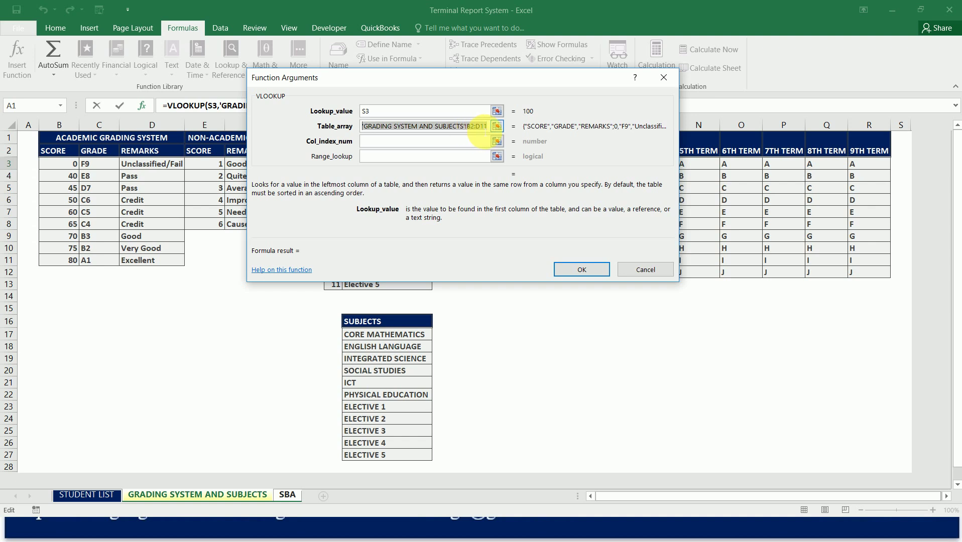
left_click(477, 128)
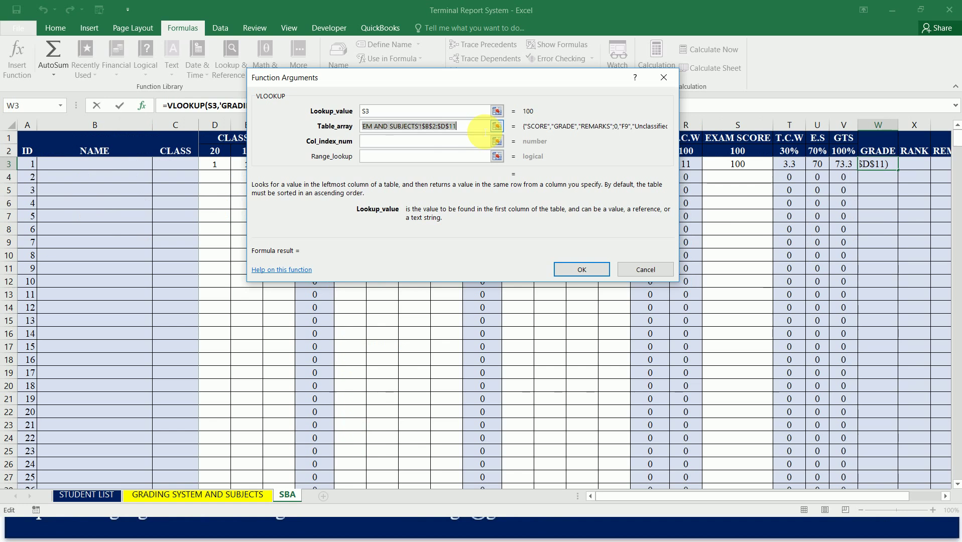
key("F4")
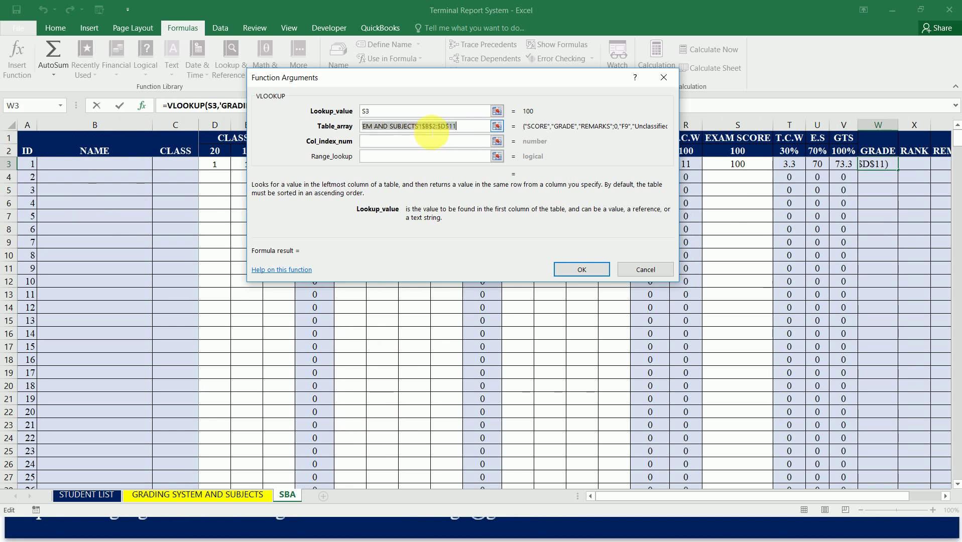
Set the VLOOKUP column index number to 2 and enter the grade formula in W3.
left_click(454, 143)
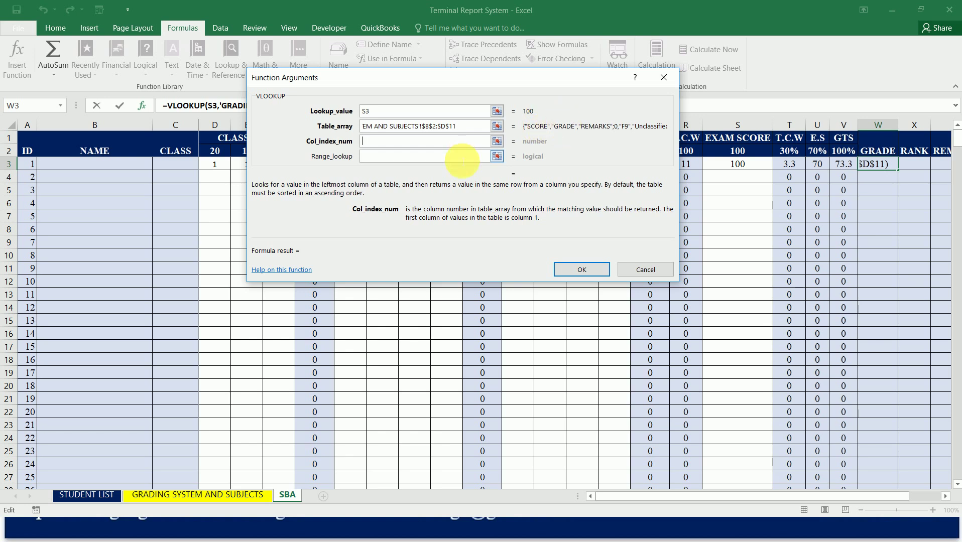
type("2")
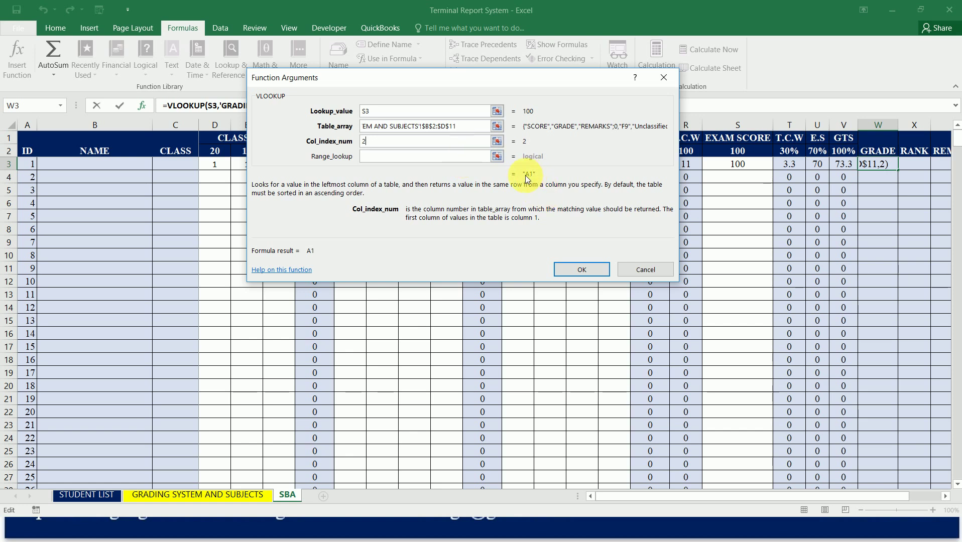
left_click(584, 266)
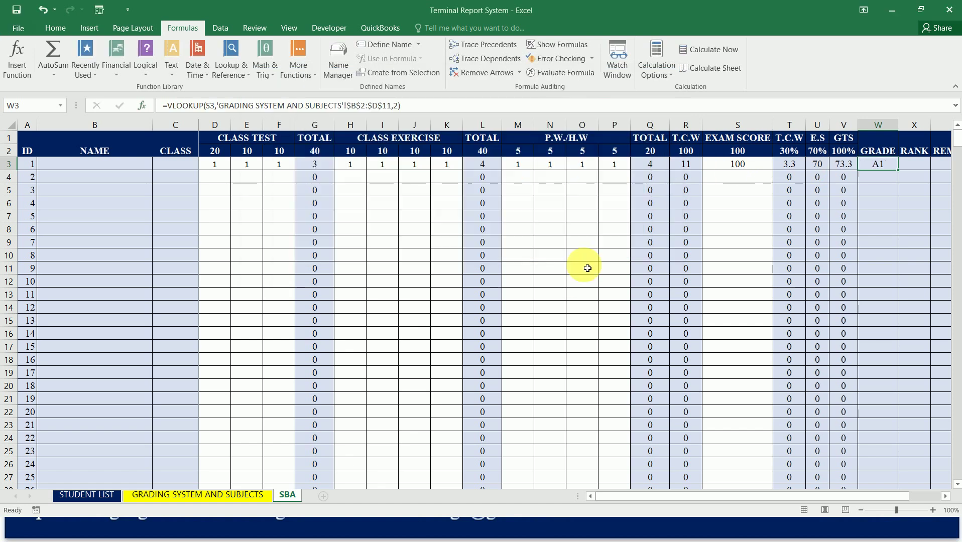
Fill the GRADE formula from W3 down to the last student's row, W511, and return to the top of the column.
double_click(901, 174)
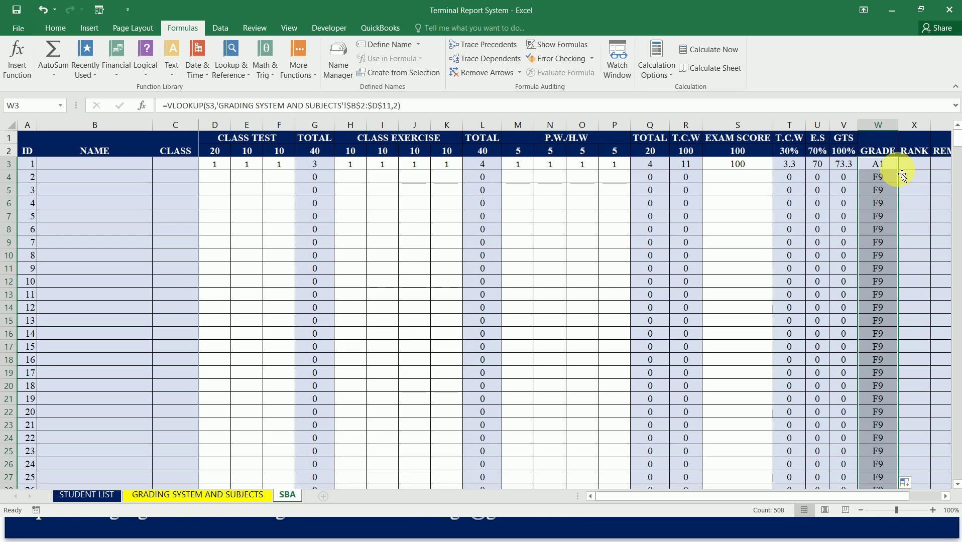
key("ctrl+Down")
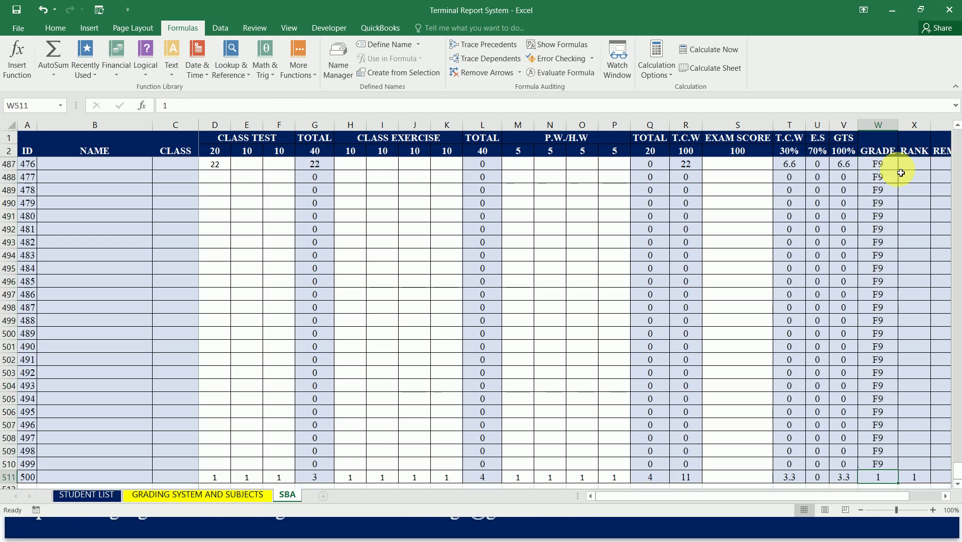
left_click(889, 466)
left_click_drag(897, 471, 897, 480)
left_click(883, 451)
key("ctrl+Up")
key("Down")
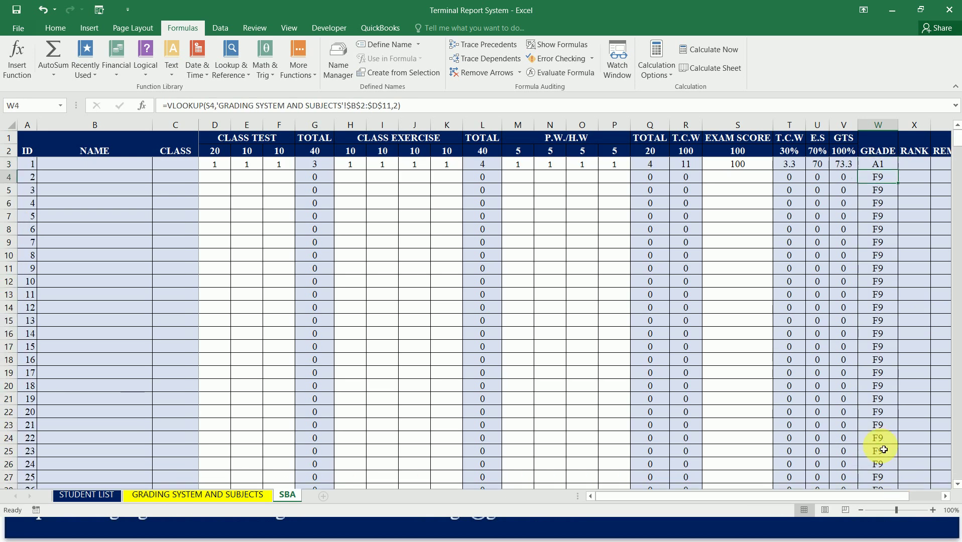
Test the grade formula by entering exam scores of 40 and 50 in turn in S3.
key("Up")
key("Left")
key("Left")
key("Left")
key("Left")
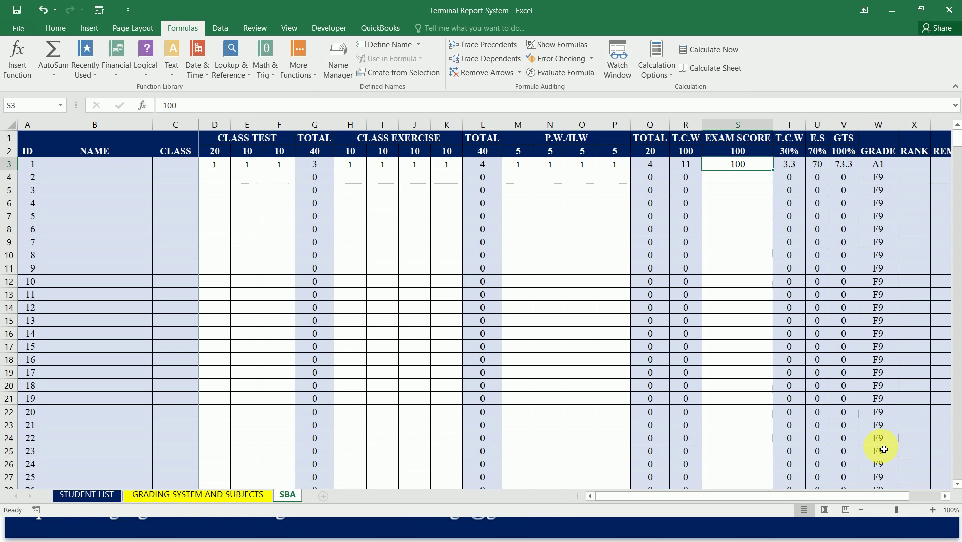
type("40")
key("Return")
key("Up")
type("50")
key("Return")
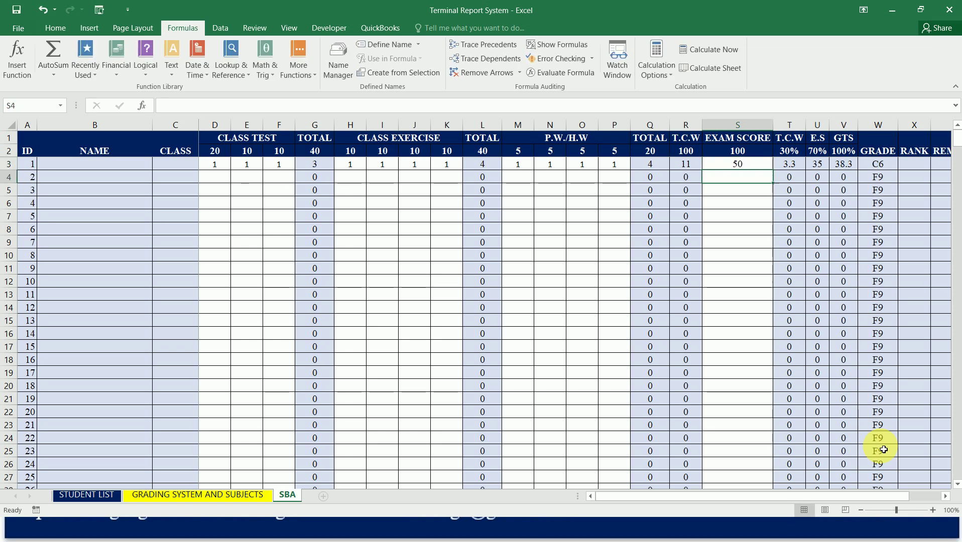
Test the first student's grade with exam scores of 60, 65 and 75 in S3, finishing with 80.
key("Up")
type("60")
key("Return")
key("Up")
type("65")
key("Return")
key("Up")
type("75")
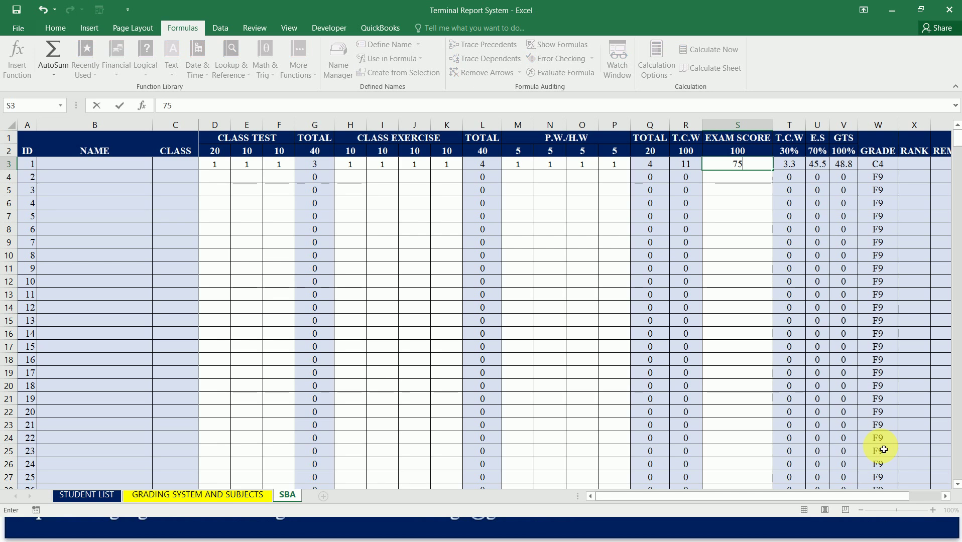
key("Return")
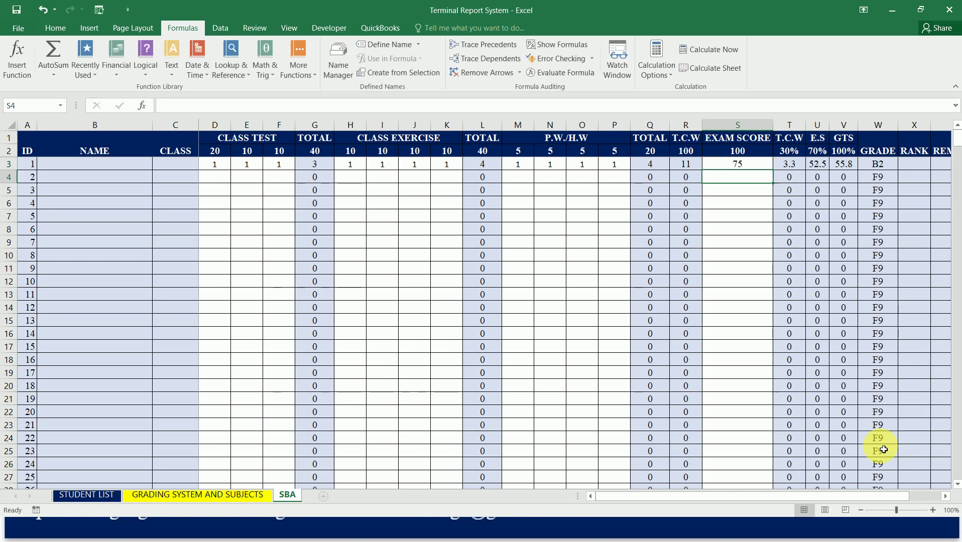
key("Up")
type("80")
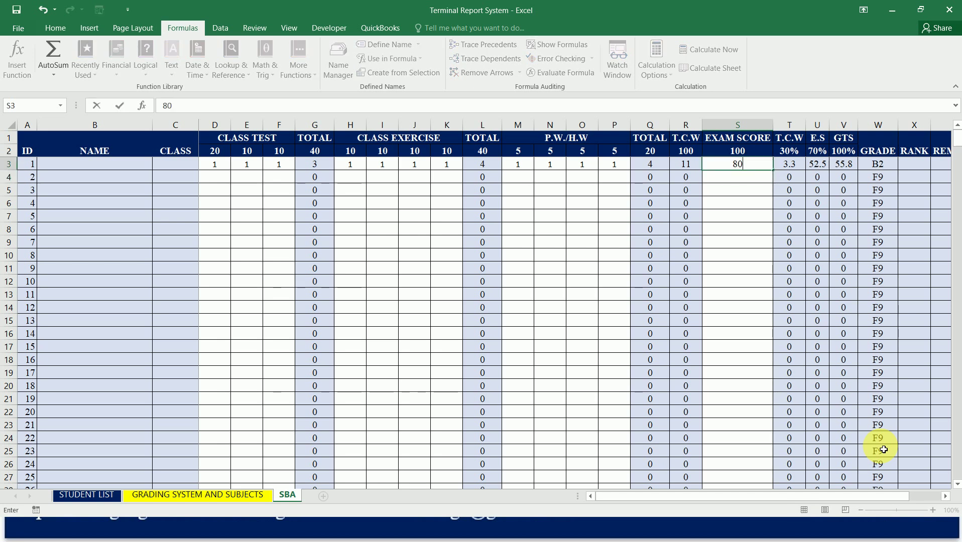
key("Return")
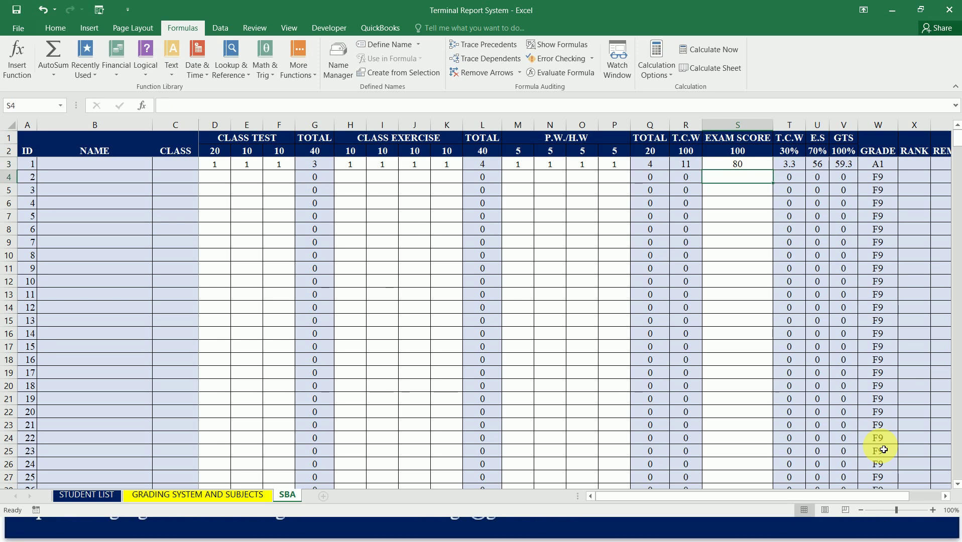
Enter exam scores of 50, 60 and 45 for the second to fourth students in S4:S6.
type("50")
key("Return")
type("60")
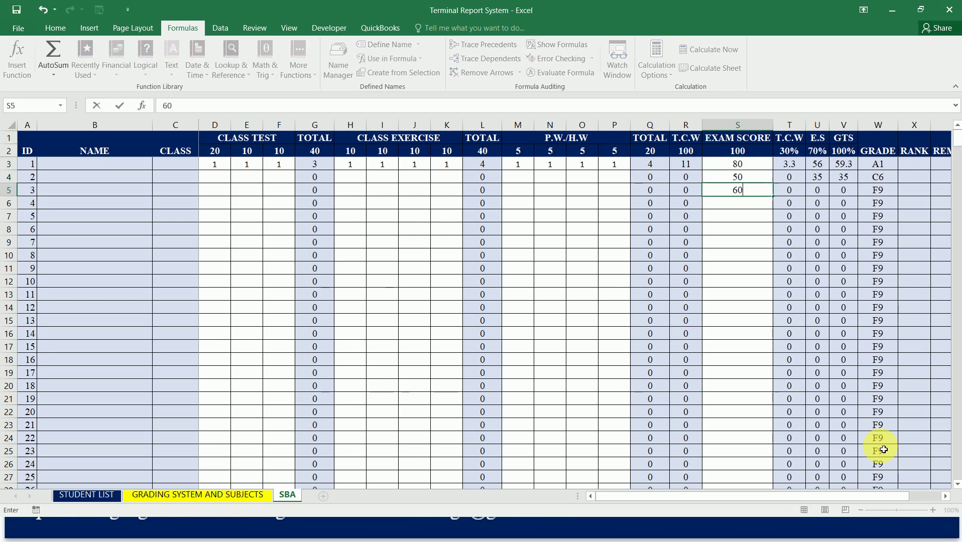
key("Return")
type("45")
key("Return")
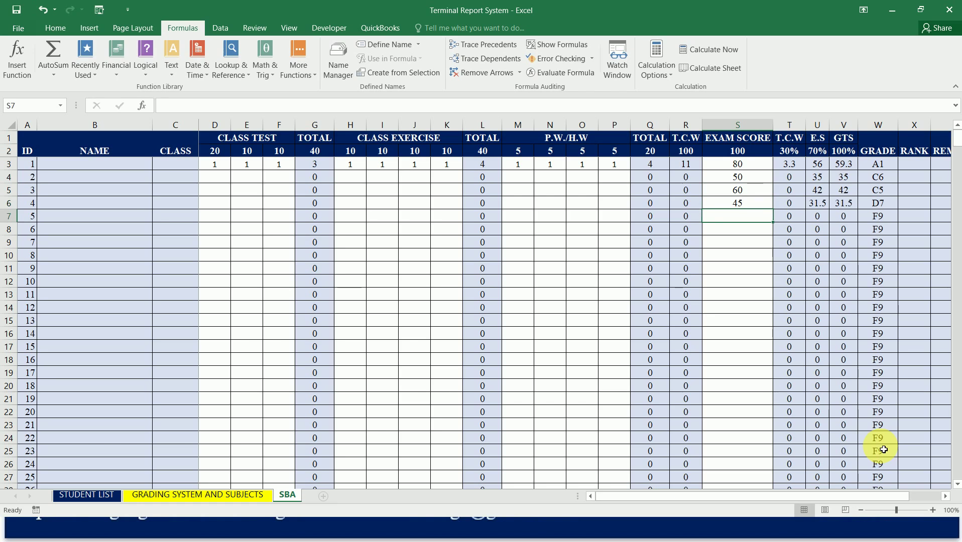
Highlight the sample exam scores in S3:S6 to review them against their grades.
key("Up")
key("Up")
key("Up")
key("Up")
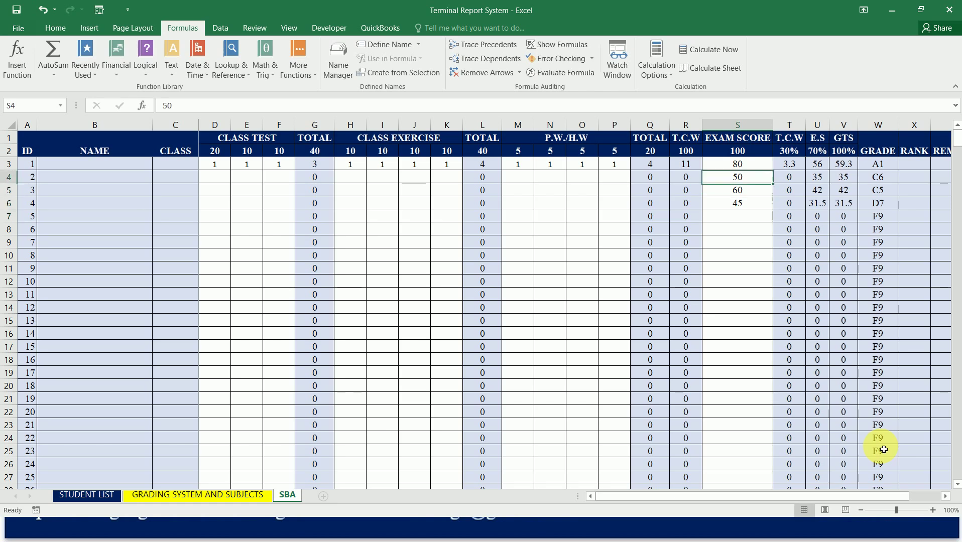
key("shift+Down")
key("shift+Down")
key("shift+Down")
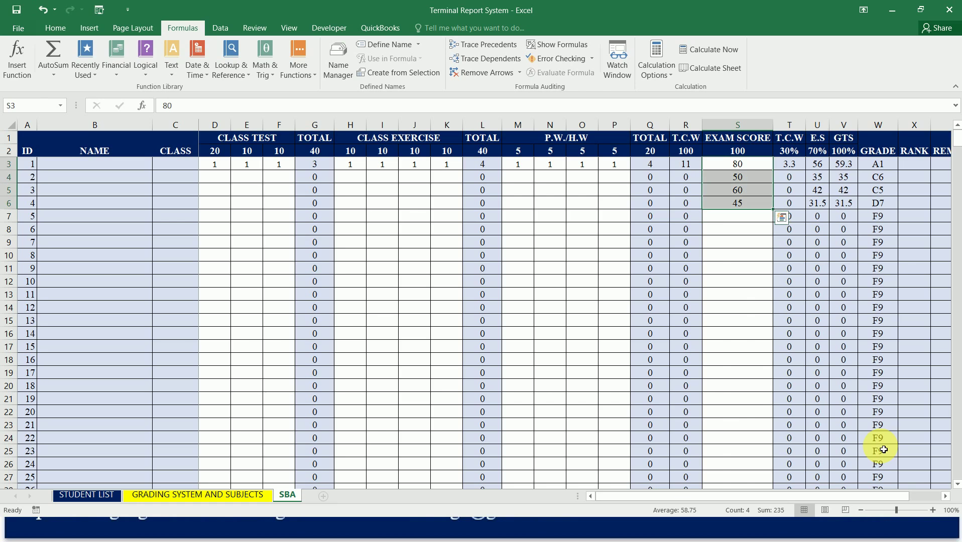
Search for the RANK function, insert it into X3, and move its arguments dialog clear of the Exam Score column.
key("Right")
key("Right")
key("Right")
key("Right")
key("Right")
scroll(884, 450, "right", 3)
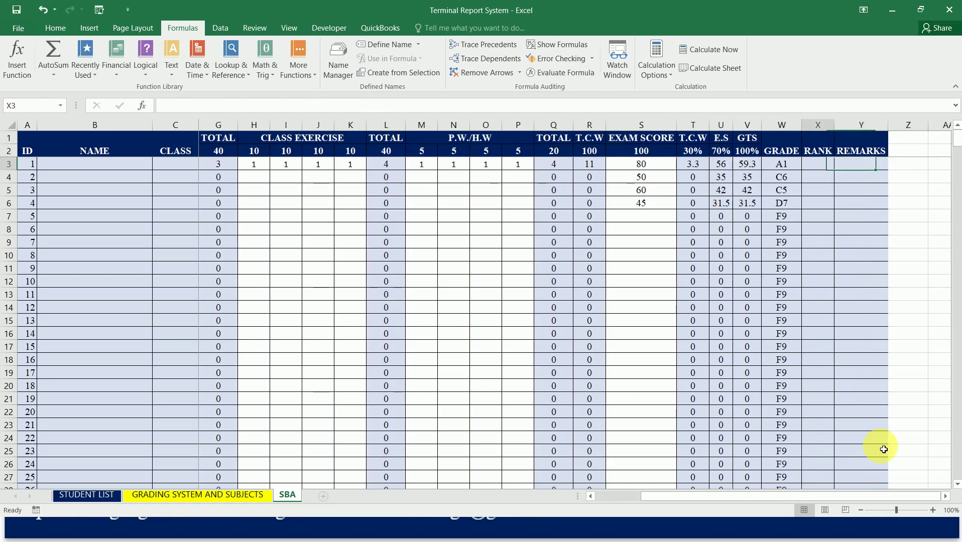
key("Left")
key("Right")
key("Left")
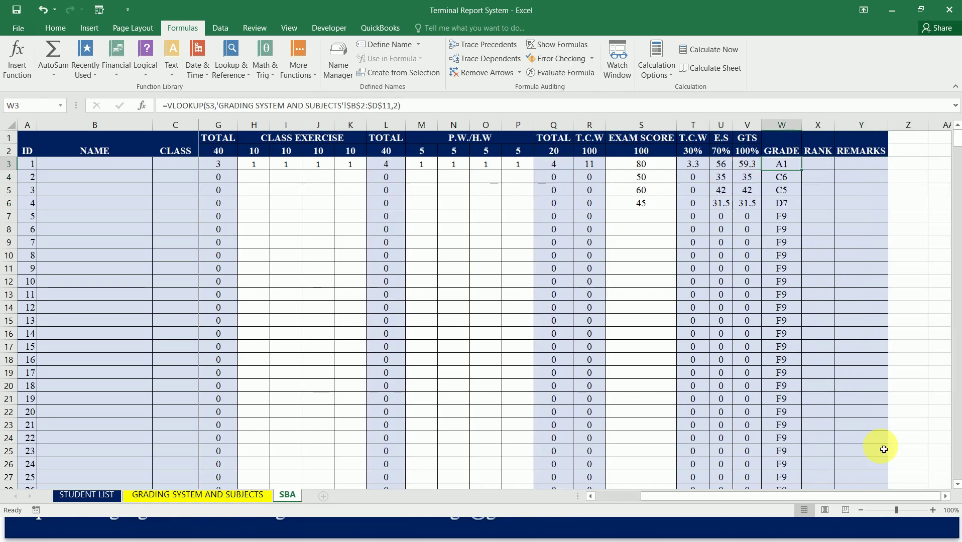
key("Right")
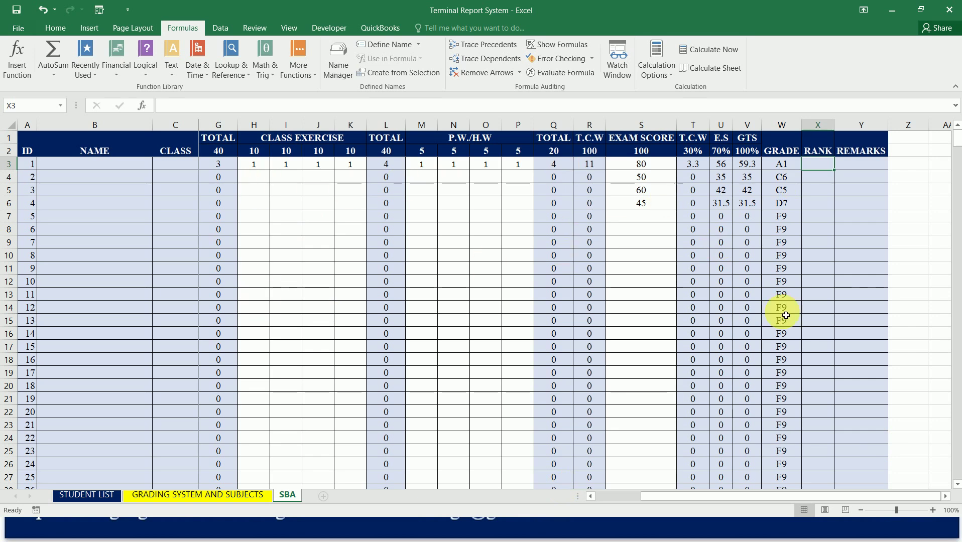
type("=")
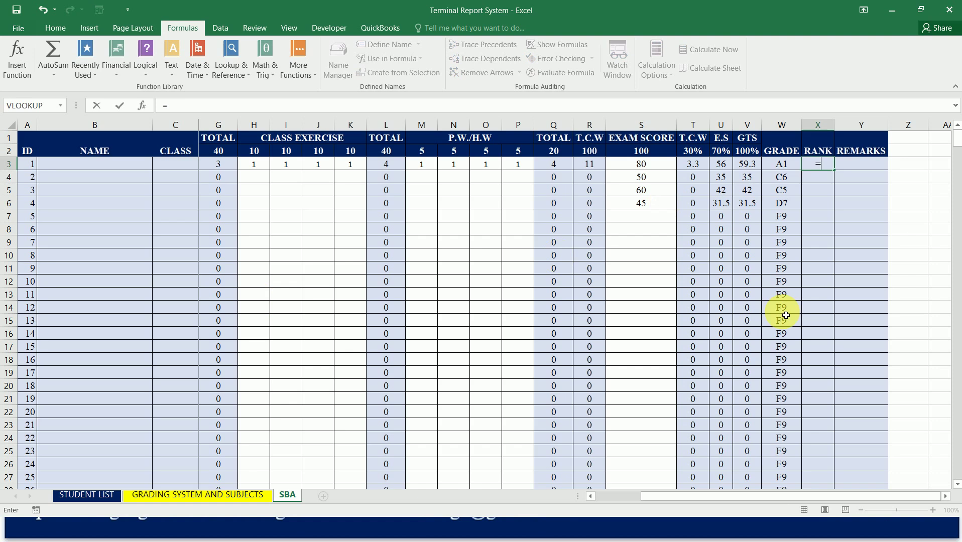
key("BackSpace")
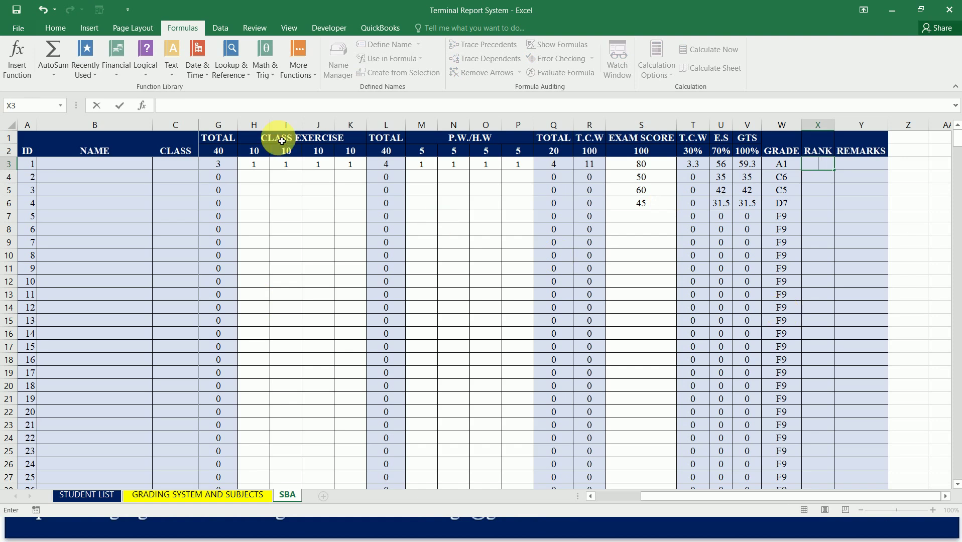
left_click(20, 62)
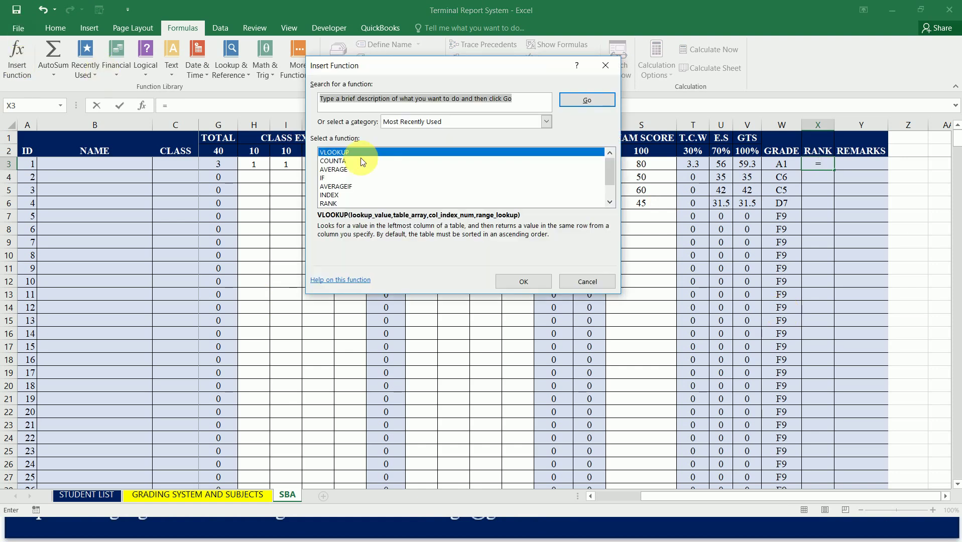
left_click(545, 100)
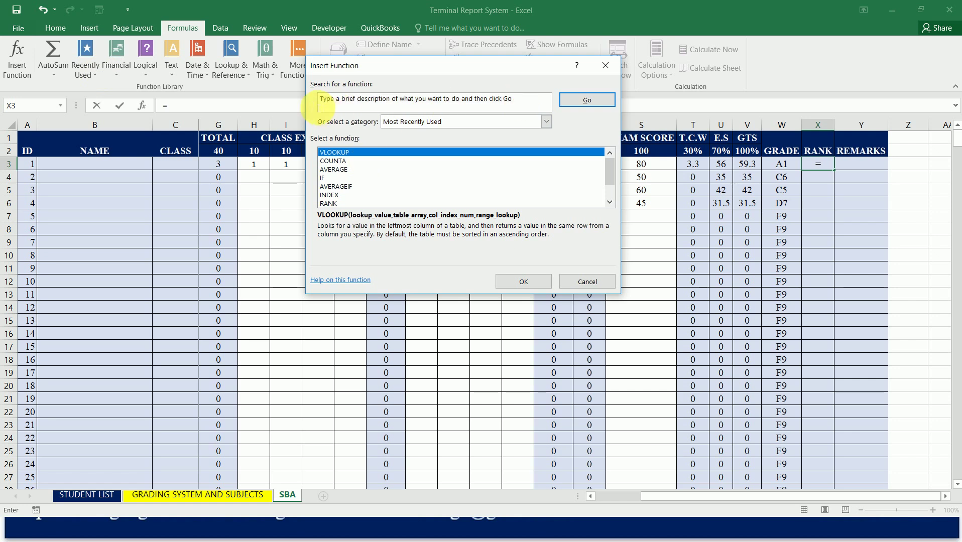
left_click_drag(319, 108, 308, 100)
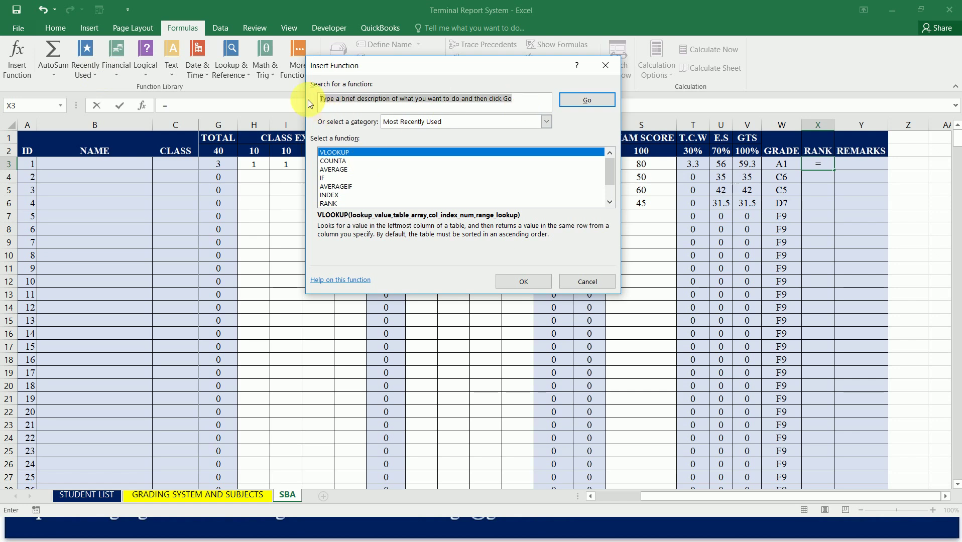
type("rank")
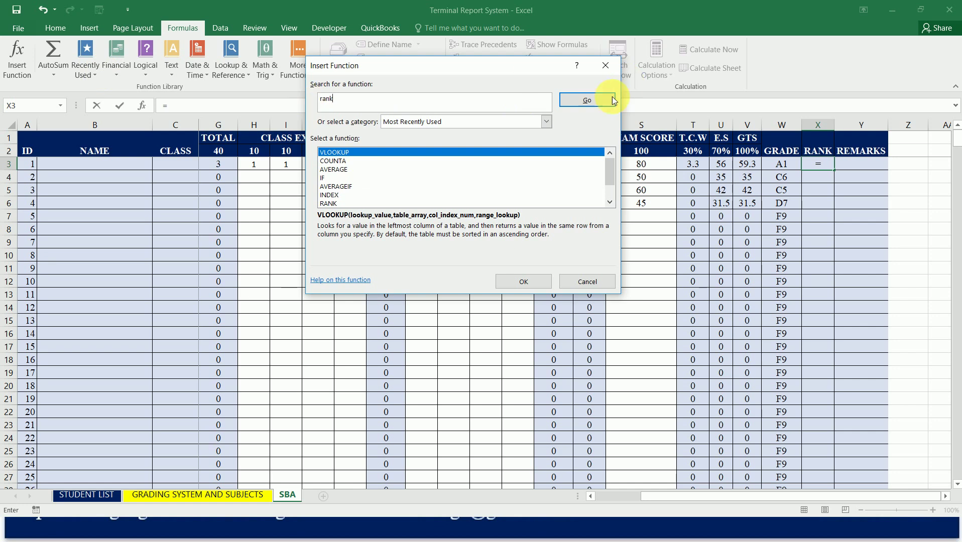
left_click(600, 98)
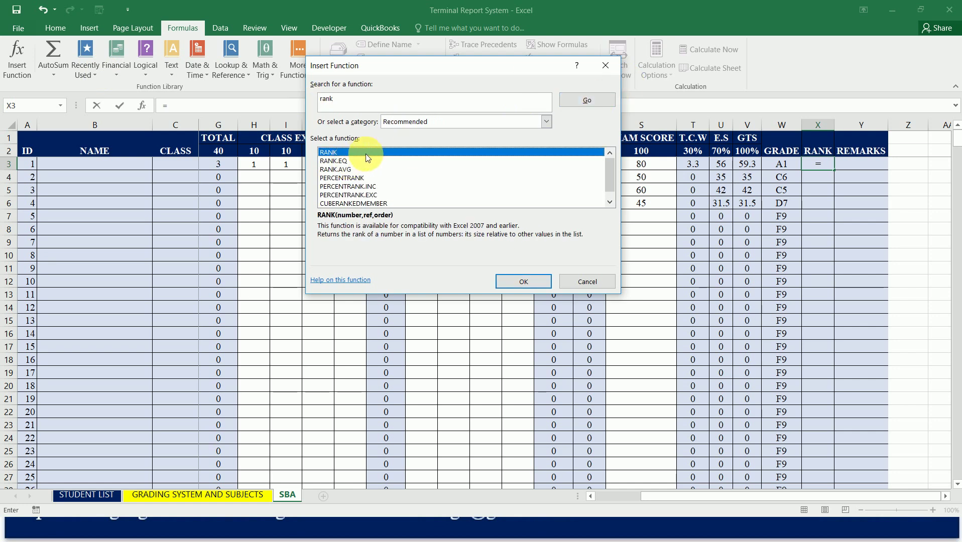
left_click(533, 284)
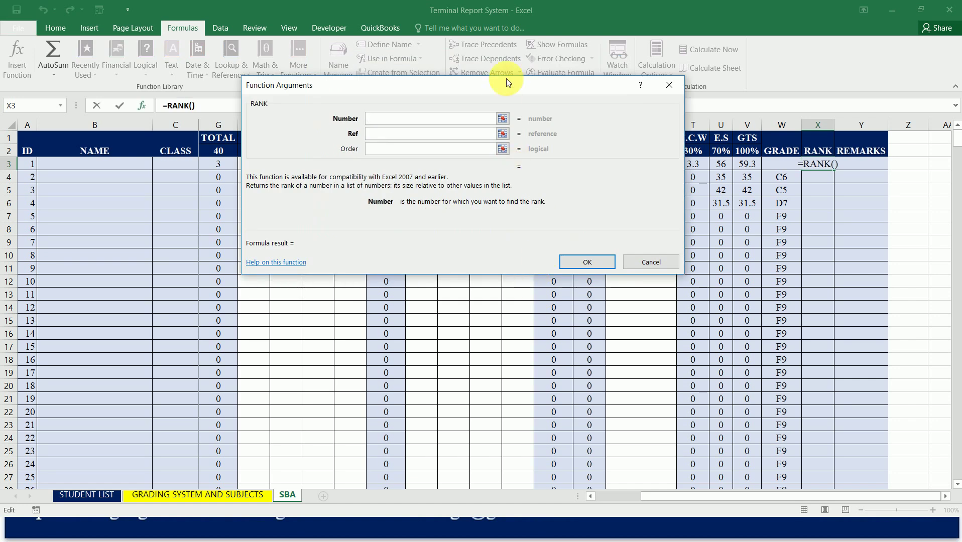
left_click_drag(504, 92, 392, 100)
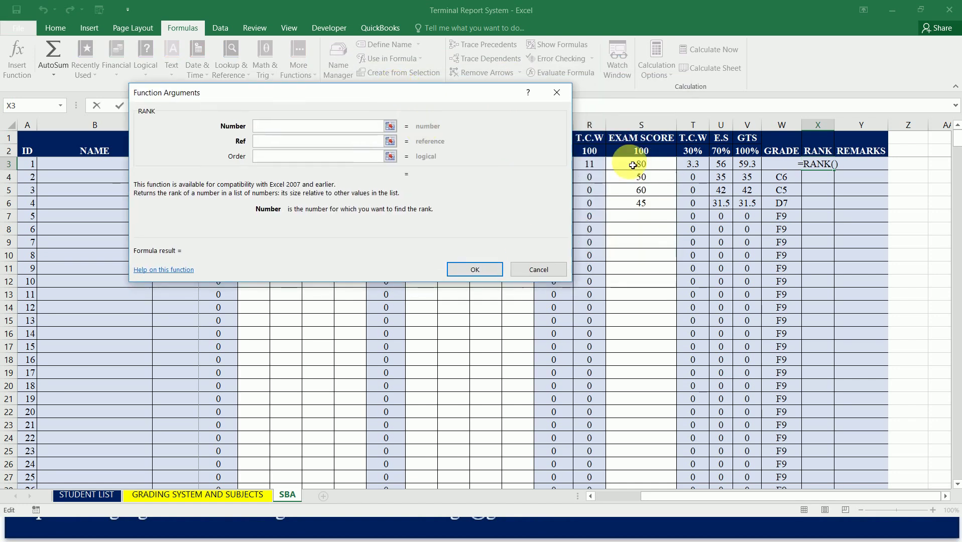
Set the RANK number to S3 and its reference range to the first fifty students' exam scores, S3:S52.
left_click(649, 166)
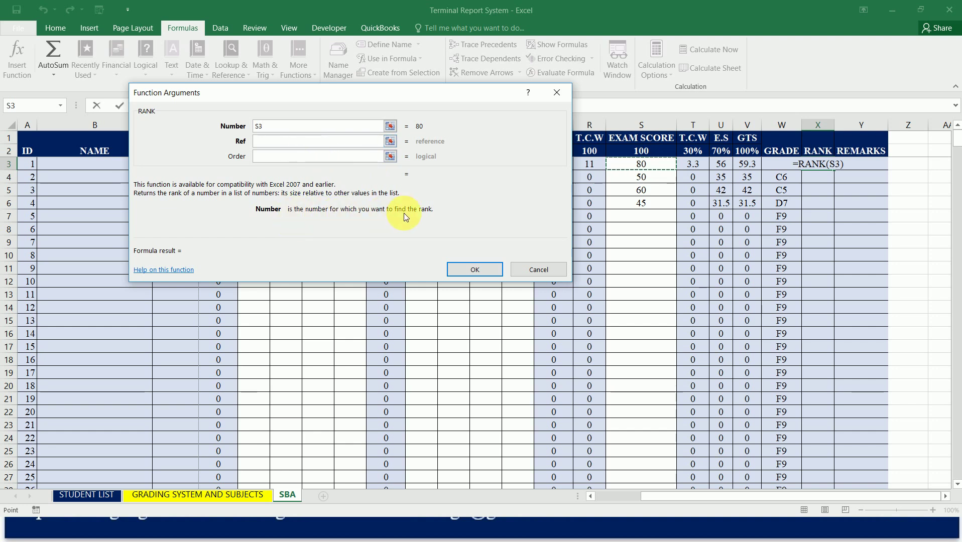
left_click(308, 142)
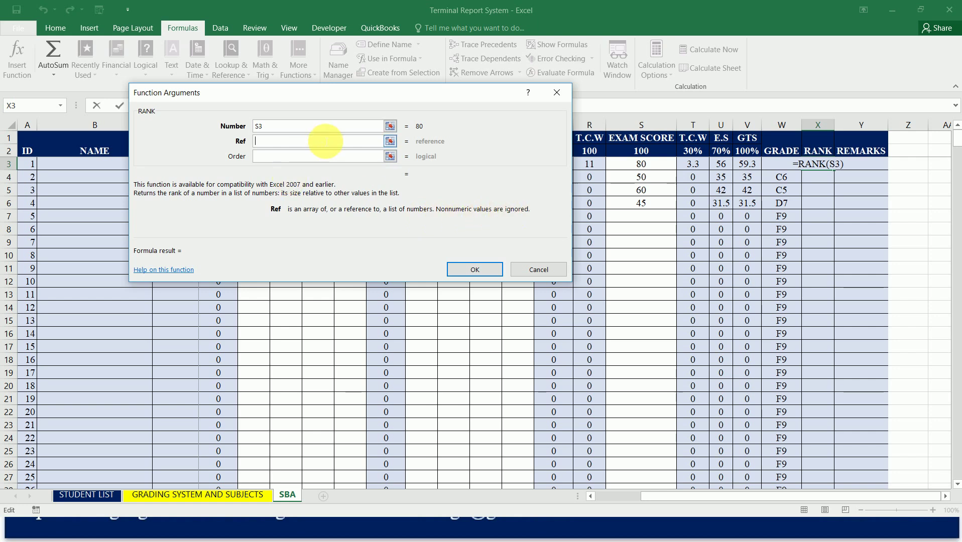
left_click(656, 169)
left_click_drag(656, 169, 648, 344)
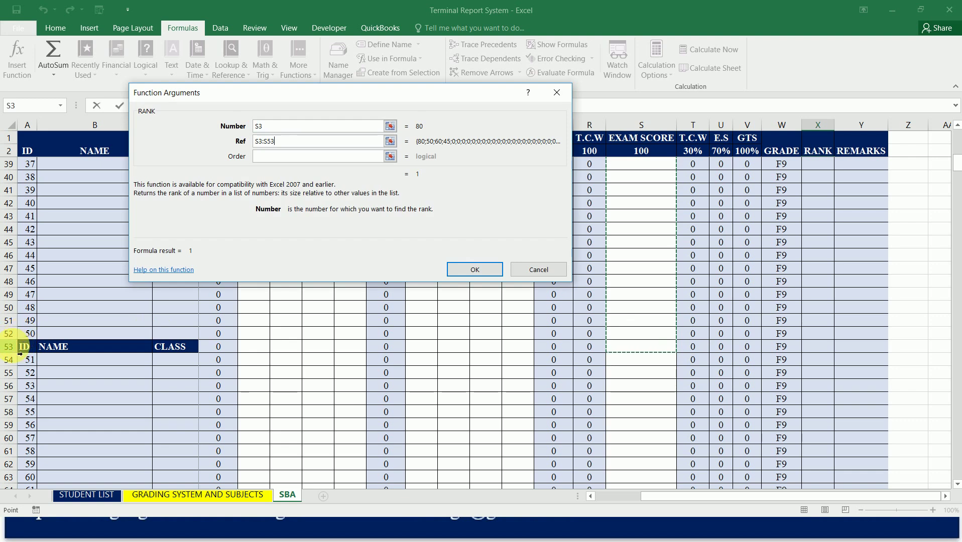
key("BackSpace")
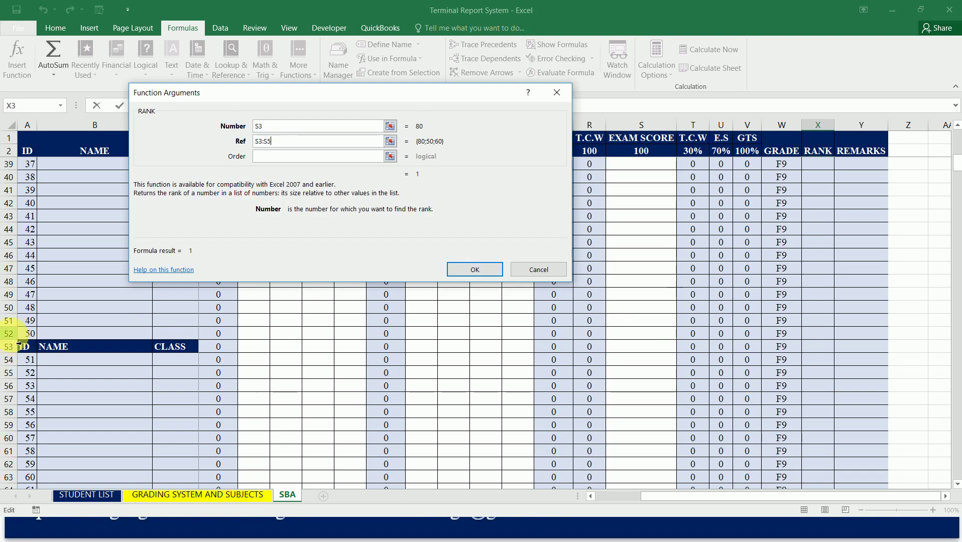
type("2")
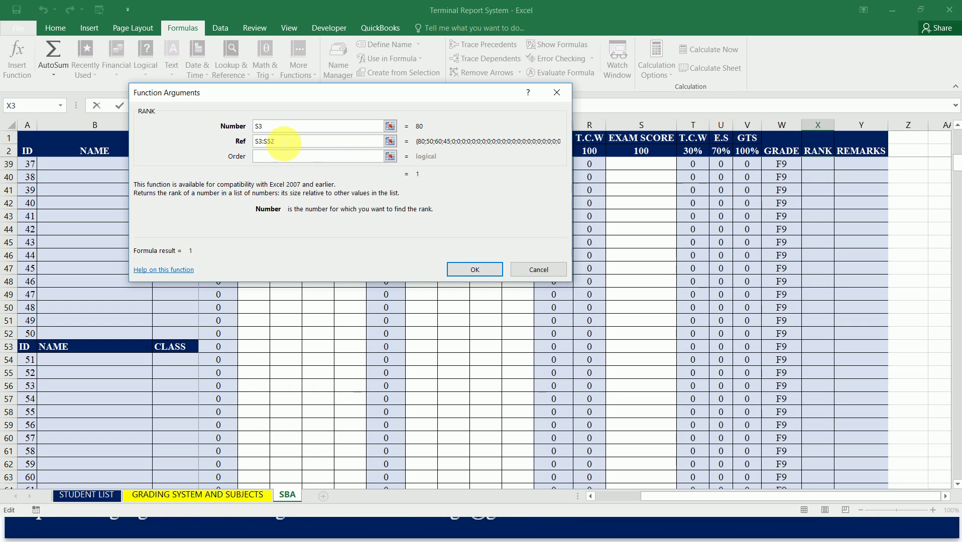
Make the RANK reference range absolute as $S$3:$S$52 and enter the formula in X3.
left_click_drag(283, 143, 257, 143)
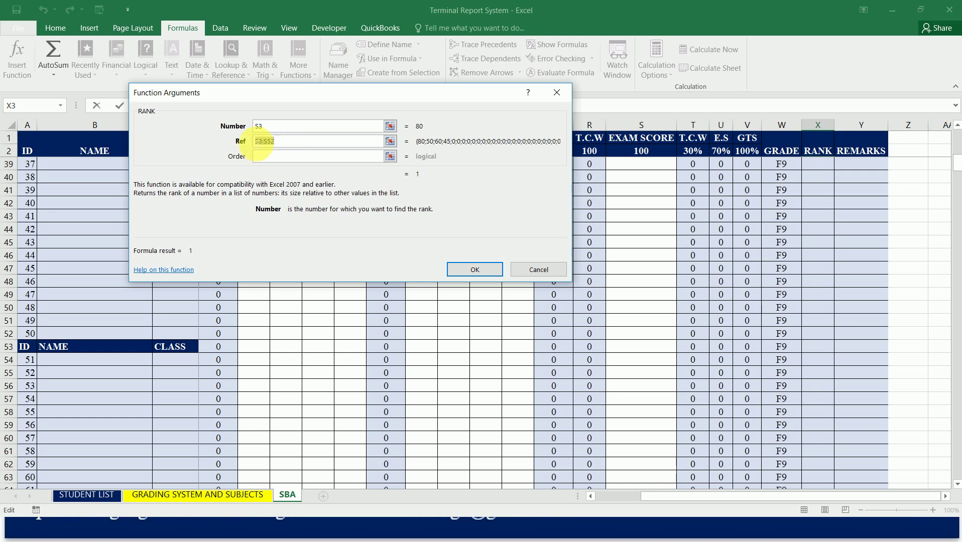
key("F4")
left_click(471, 270)
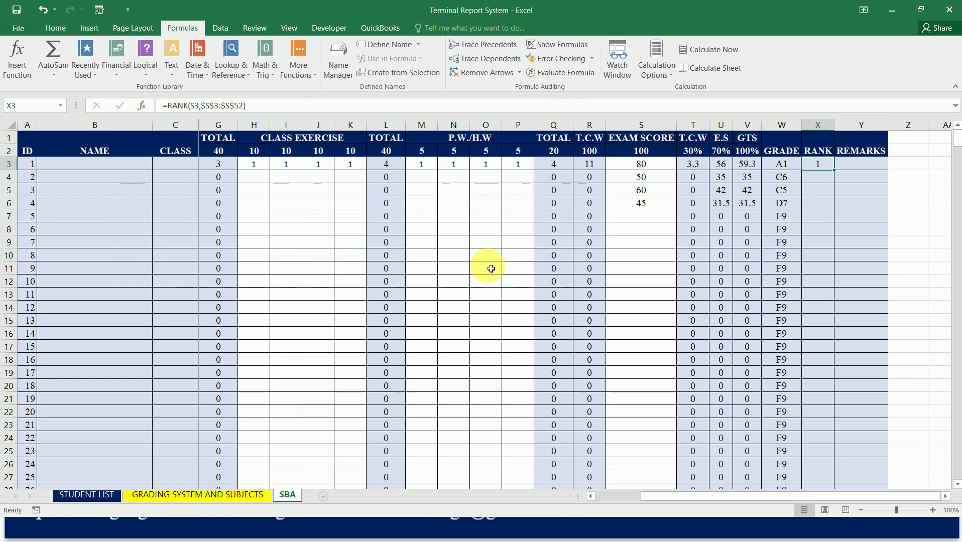
Open the RANK formula in X3 for editing.
left_click(233, 105)
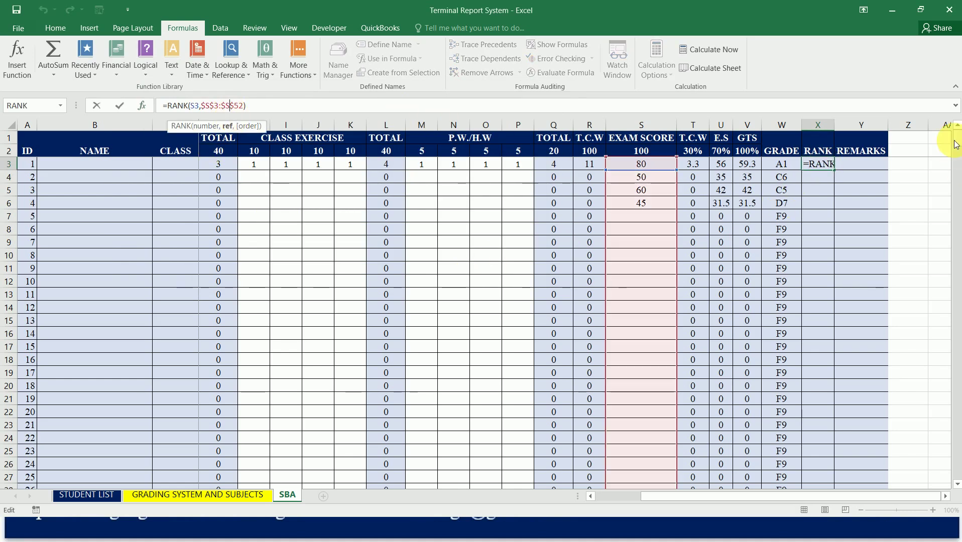
Check that the ranked range reaches row 52, and enter =RANK(S3,$S$3:$S$52) in cell X3.
left_click_drag(956, 145, 957, 165)
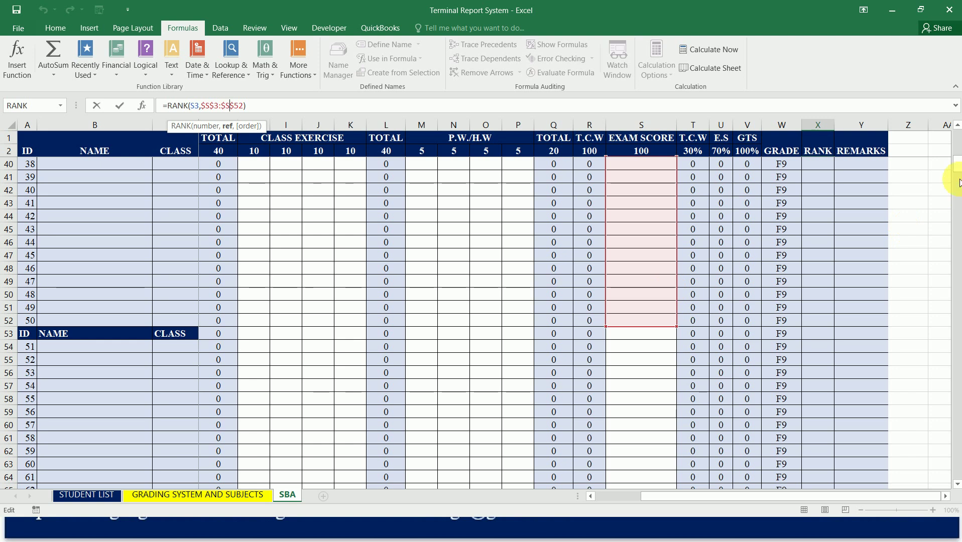
left_click_drag(957, 168, 956, 131)
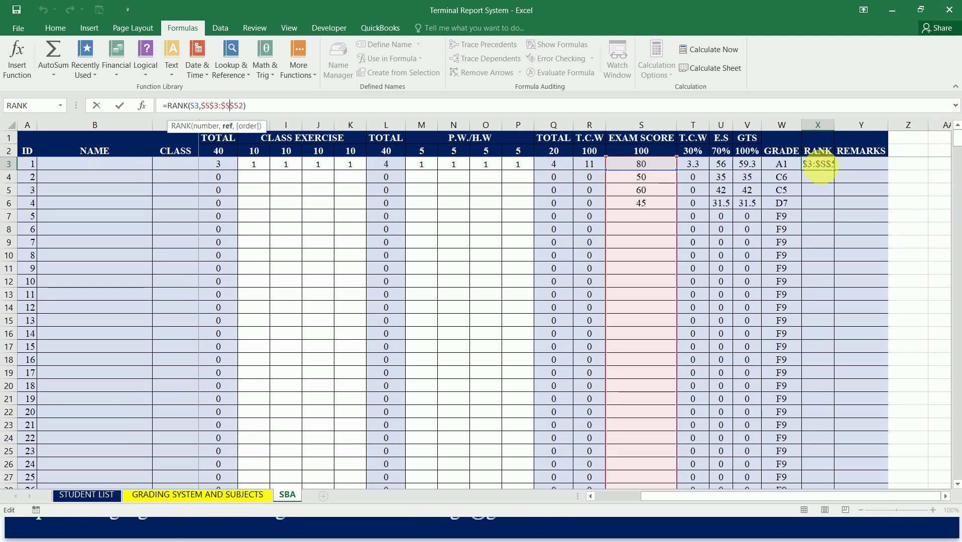
key("Return")
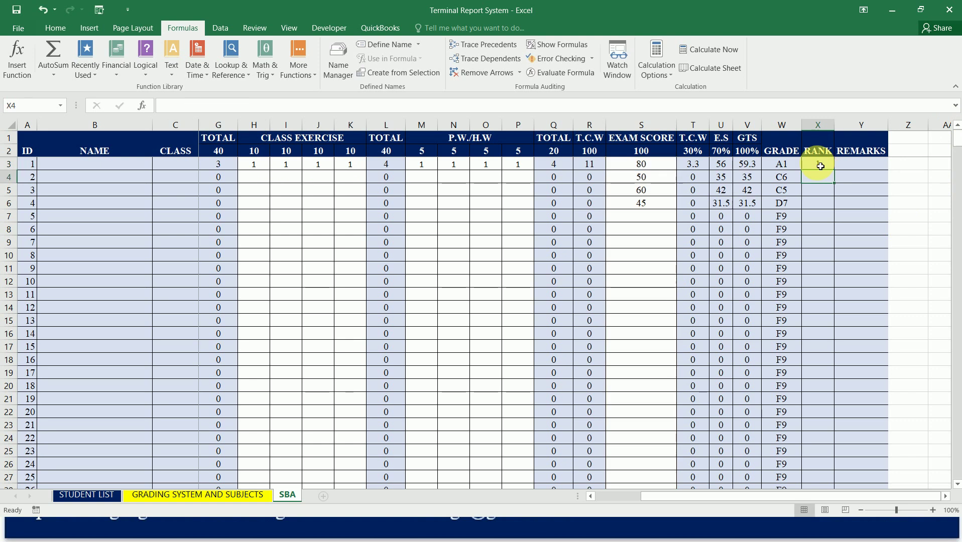
Fill the RANK formula from X3 down the RANK column to X51.
left_click(820, 166)
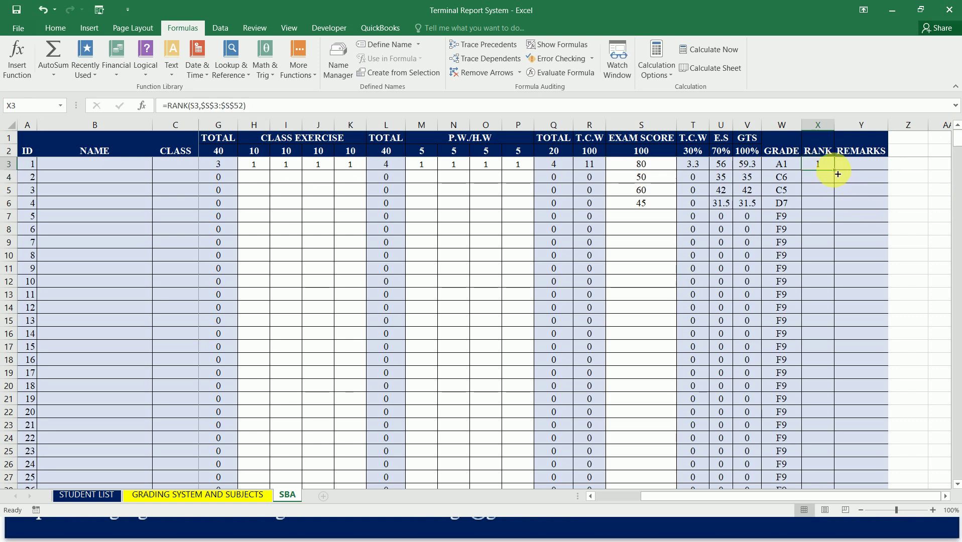
left_click_drag(836, 174, 831, 385)
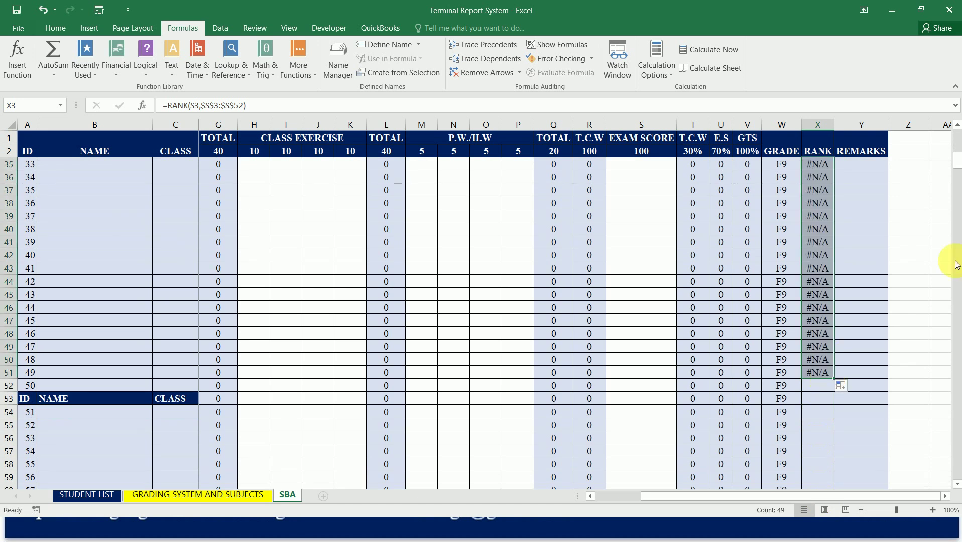
left_click_drag(959, 167, 957, 130)
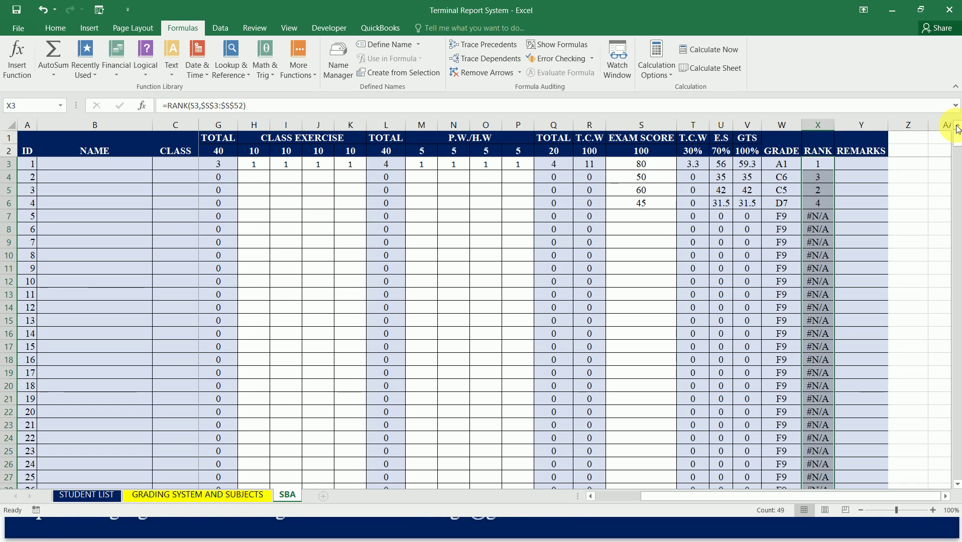
Change X3 to =IFERROR(RANK(S3,$S$3:$S$52)," ") and fill it down the RANK column to X51.
left_click(816, 166)
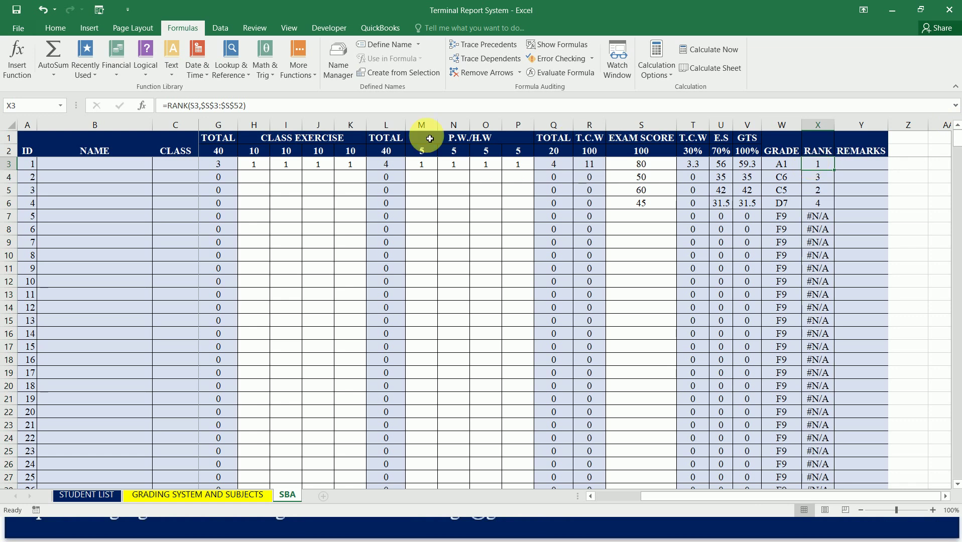
left_click(169, 108)
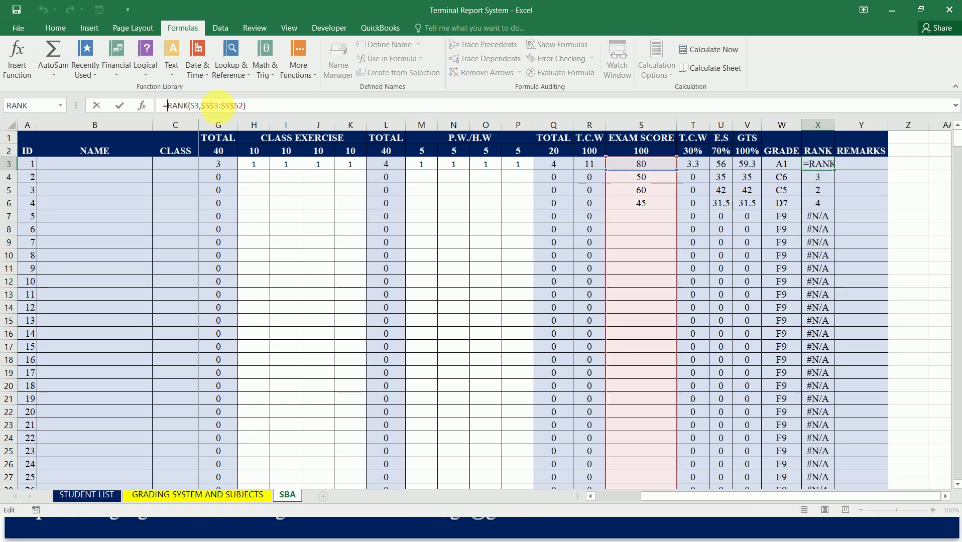
type("iferror")
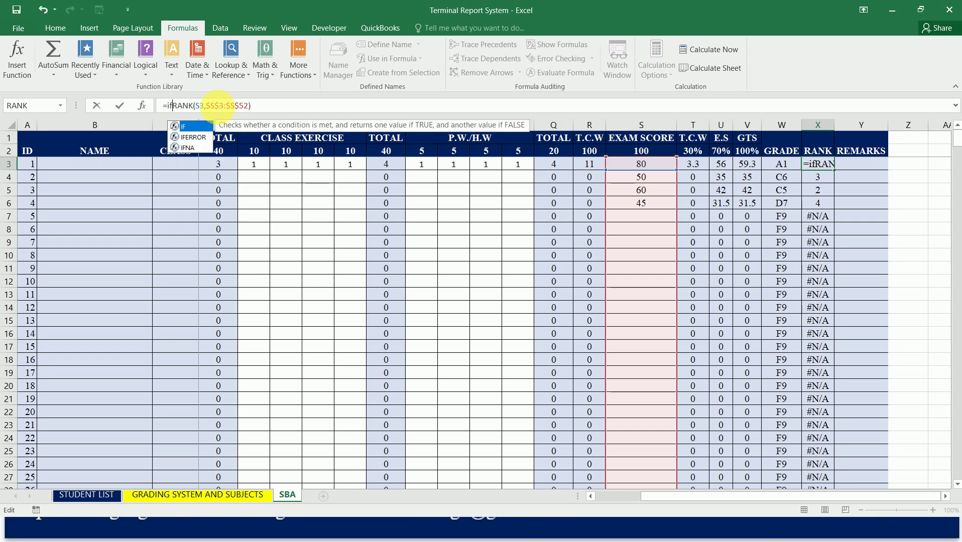
type("(")
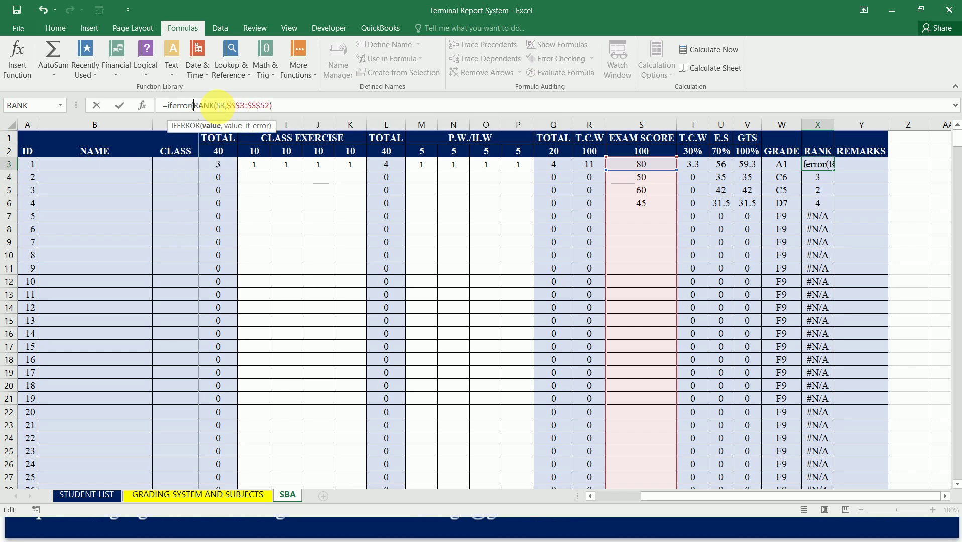
left_click(283, 109)
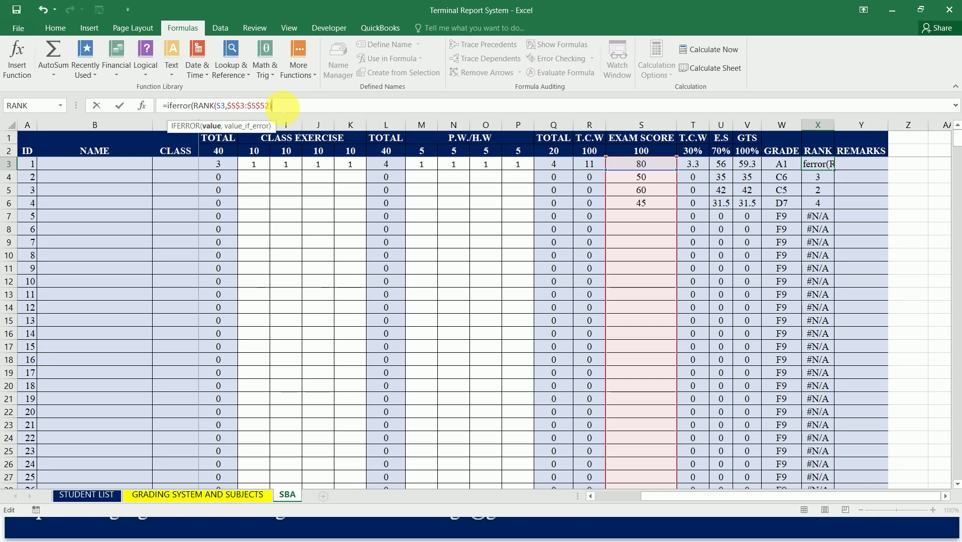
type(",")
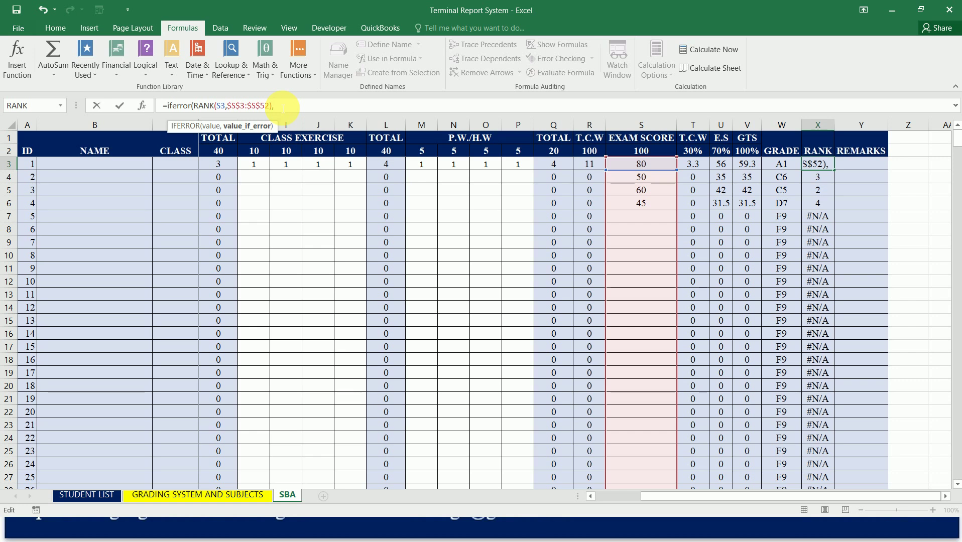
type("\" \"")
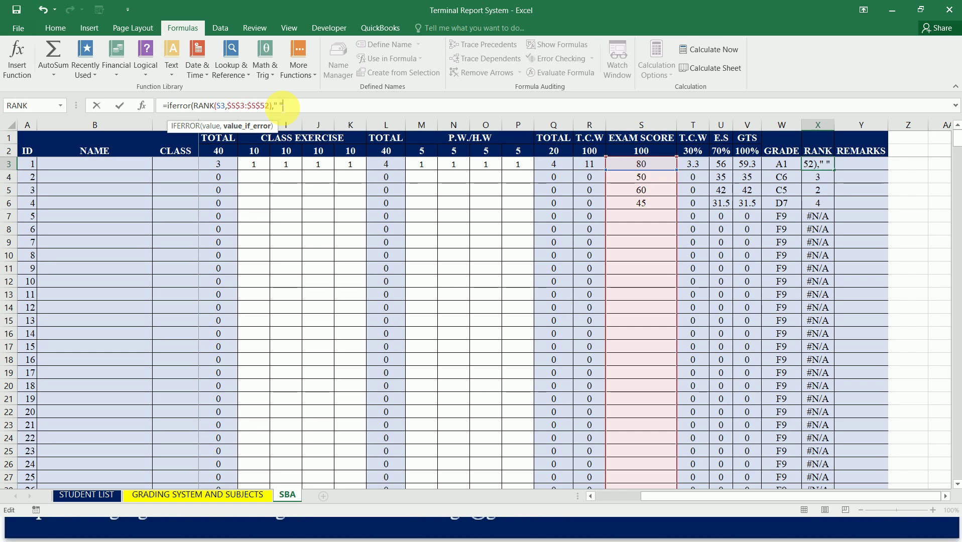
key("ctrl+Return")
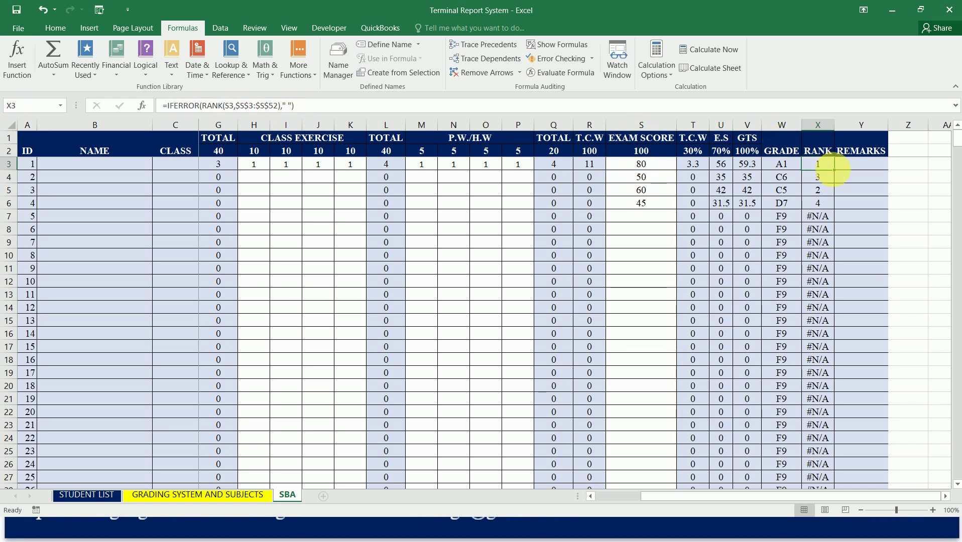
left_click_drag(837, 173, 822, 208)
Examine the RANK column cells from the header down to row 53 for formulas and results.
key("Up")
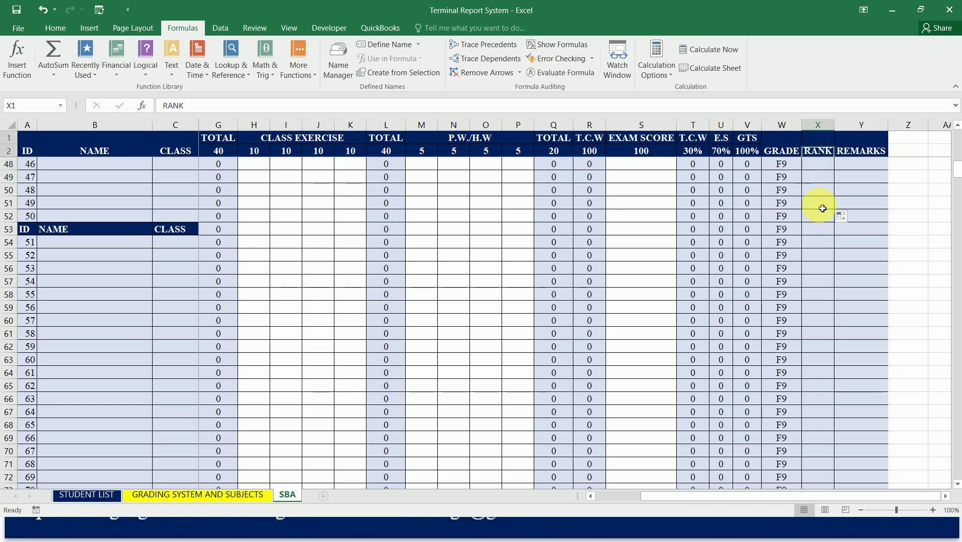
key("Down")
key("Down")
key("Down")
key("Down")
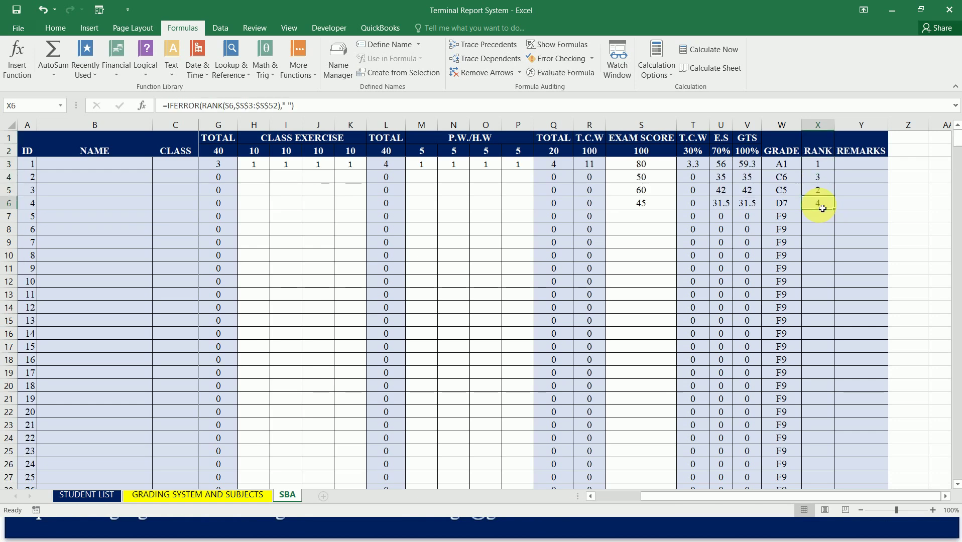
key("Down")
key("Down")
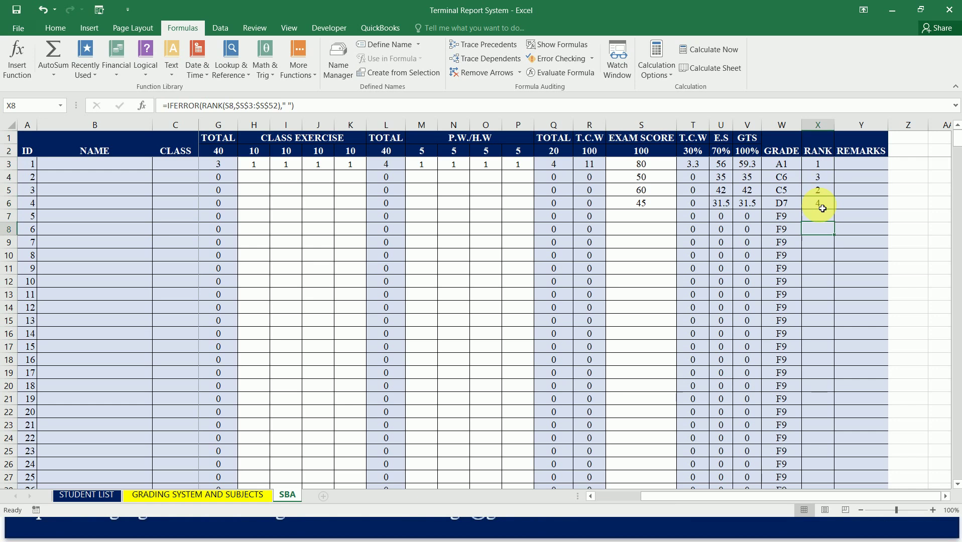
key("Down")
key("Up")
key("Up")
key("Up")
key("Up")
key("Up")
key("Up")
key("Up")
key("Down")
key("Down")
key("Down")
key("Down")
key("Down")
key("Down")
key("Down")
key("Down")
key("Down")
key("Down")
key("Down")
key("Down")
key("Down")
key("Down")
key("Down")
key("Down")
key("Down")
key("Down")
key("Down")
key("Down")
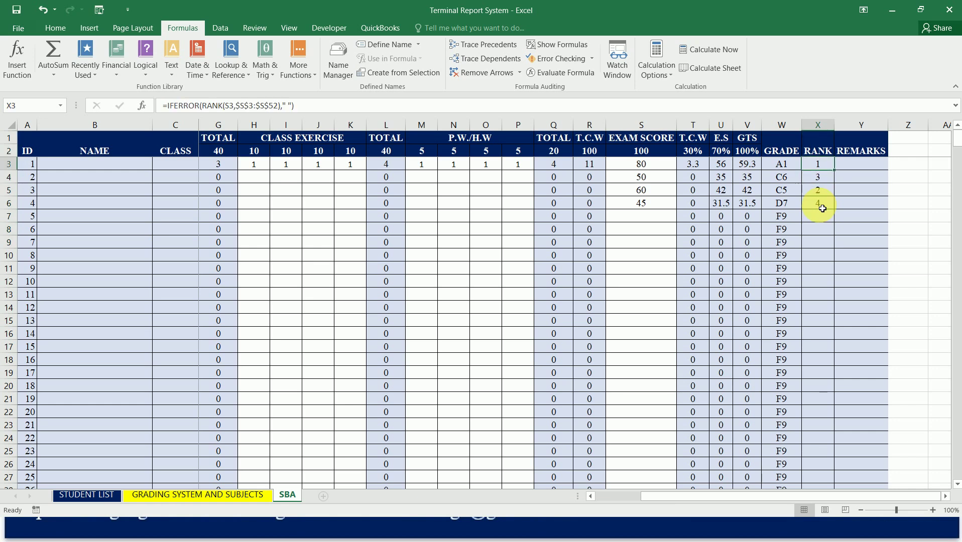
key("Down")
key("Down")
key("Down")
key("Down")
key("Down")
key("Down")
key("Down")
key("Down")
key("Down")
key("Down")
key("Down")
key("Down")
key("Down")
key("Down")
key("Down")
key("Down")
key("Down")
key("Down")
key("Down")
key("Down")
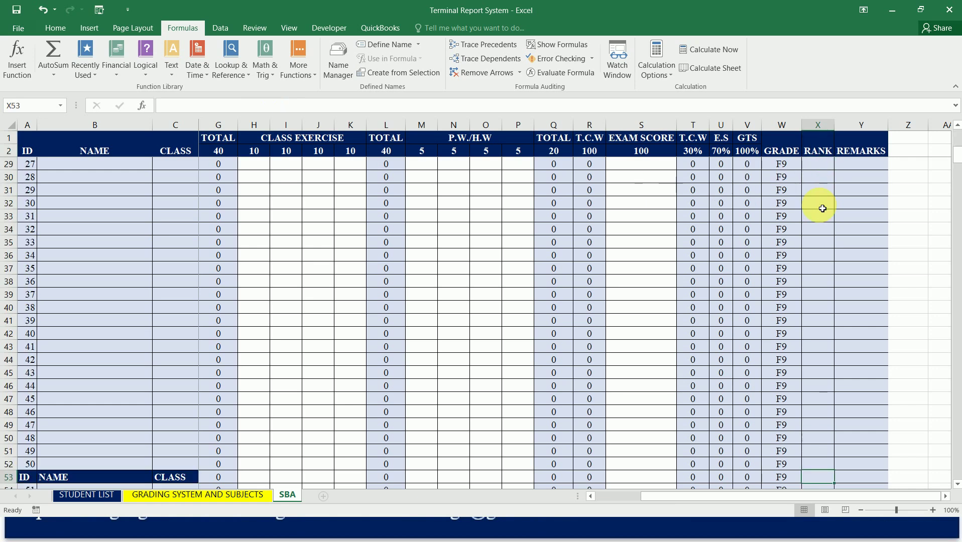
key("Up")
key("Up")
key("Up")
key("Up")
key("Up")
key("Up")
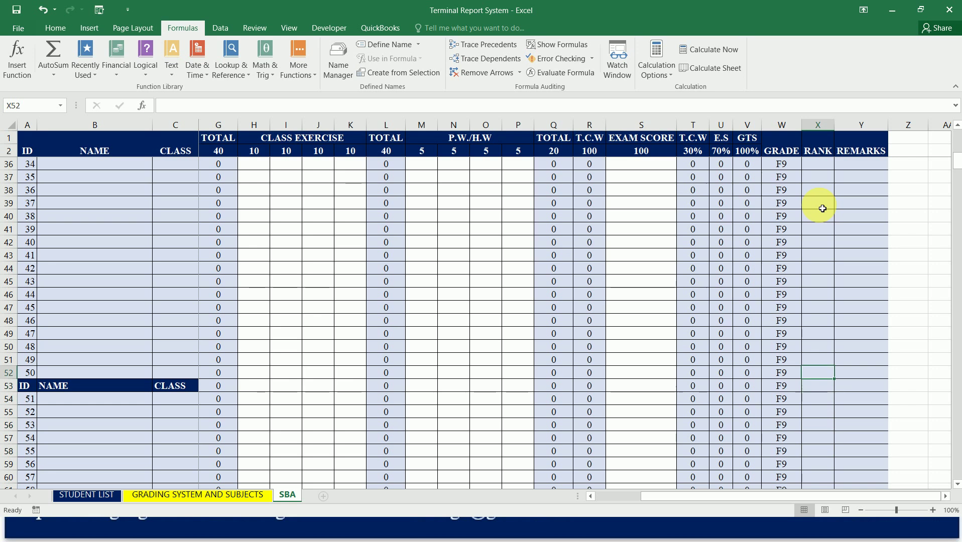
Extend the IFERROR rank formula from X51 into X52 and inspect its references.
left_click(9, 374)
left_click(809, 373)
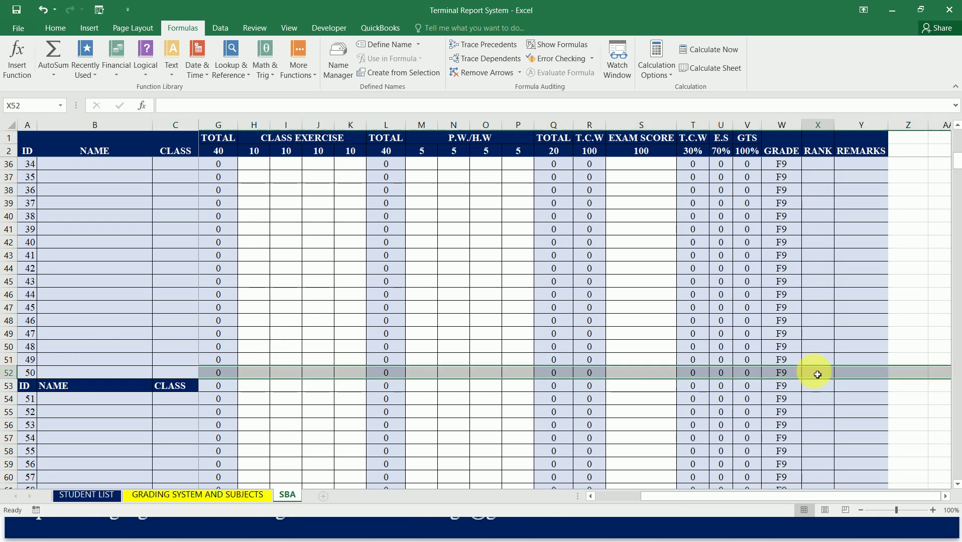
left_click(815, 363)
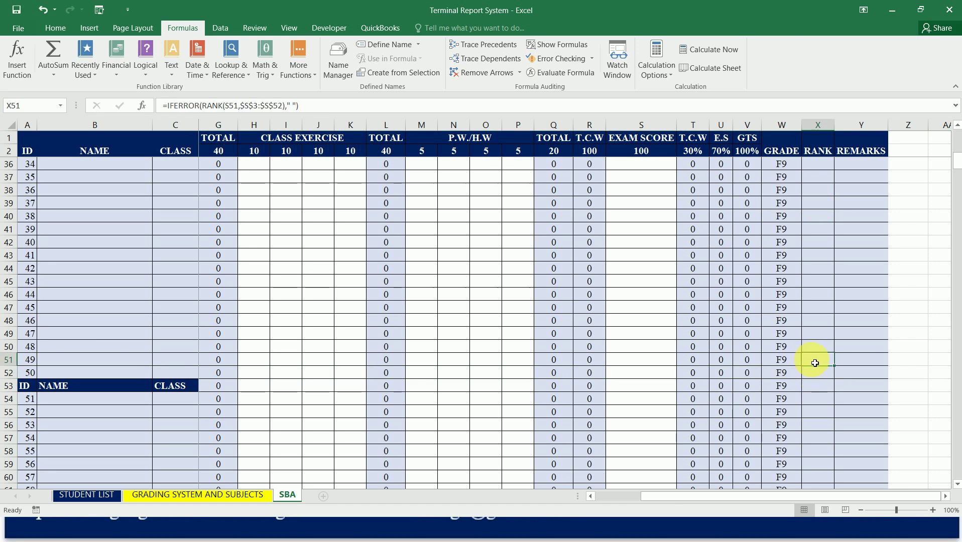
left_click_drag(829, 369, 815, 379)
left_click(815, 379)
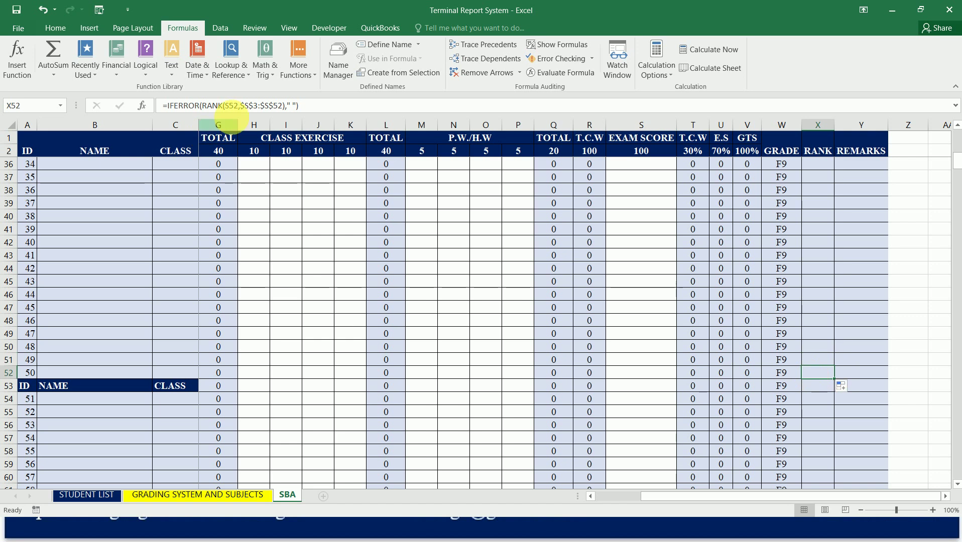
left_click(250, 107)
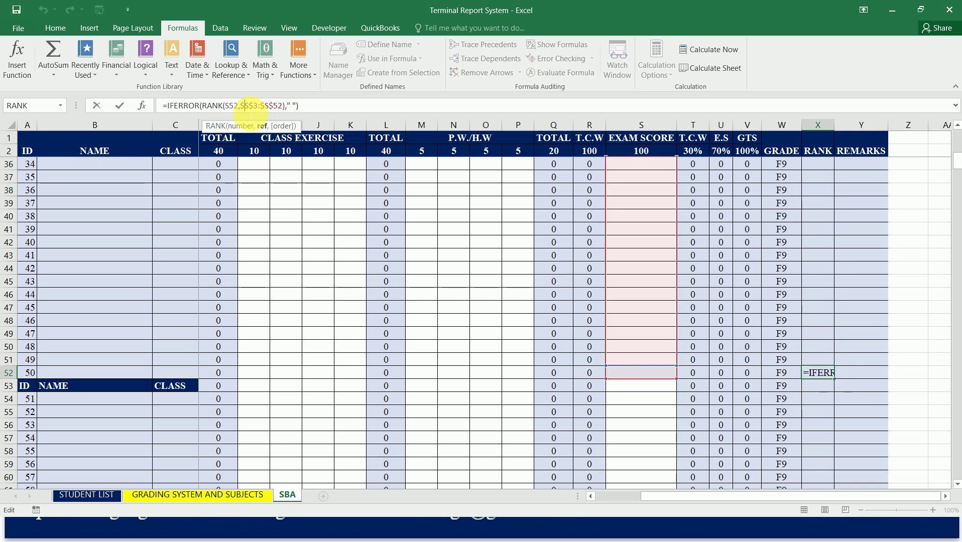
key("Escape")
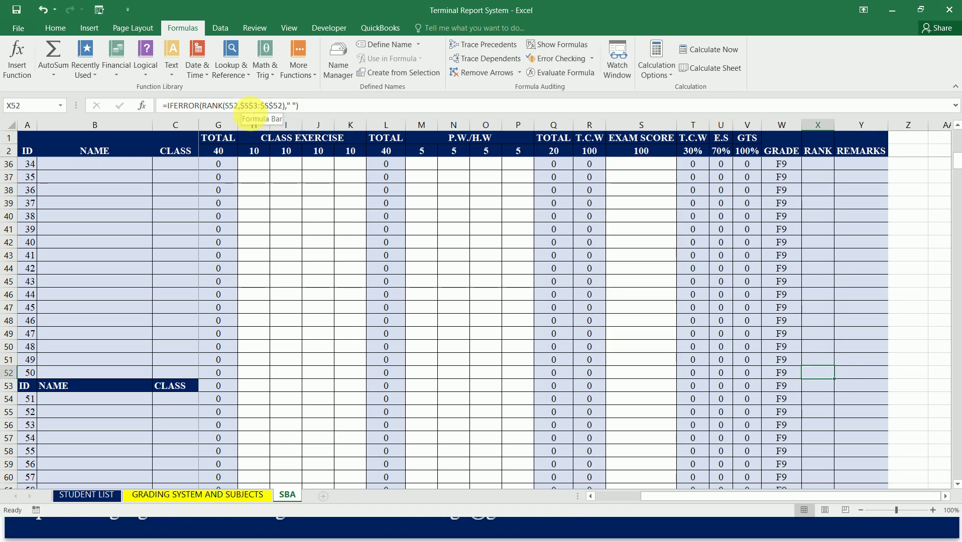
Copy the rank formula from X52 into X54, the first student row of the second class block.
key("ctrl+c")
key("Down")
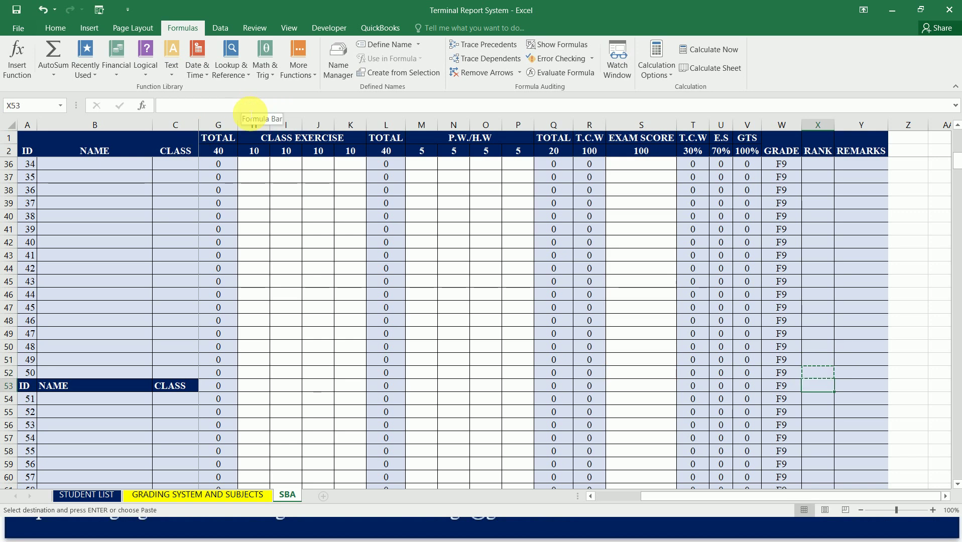
left_click(11, 400)
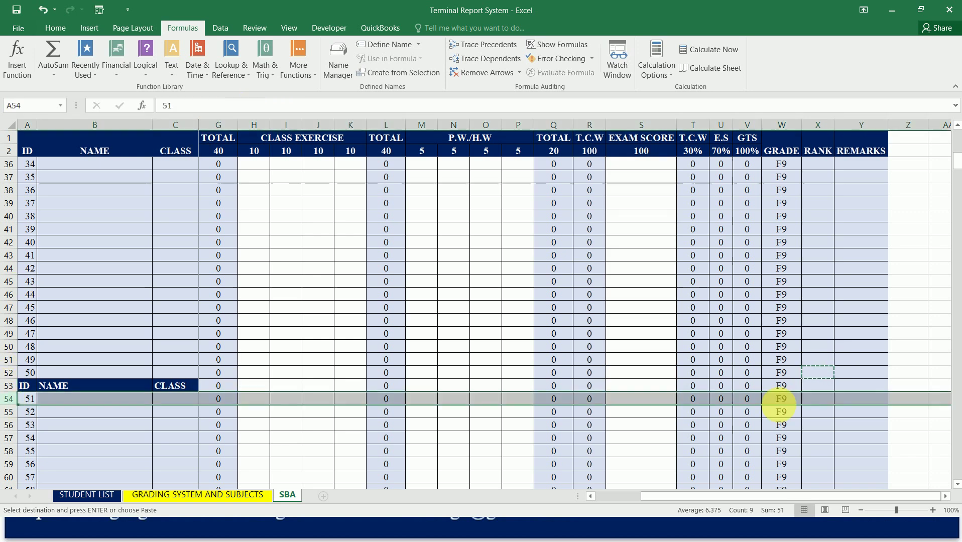
left_click(825, 401)
key("ctrl+v")
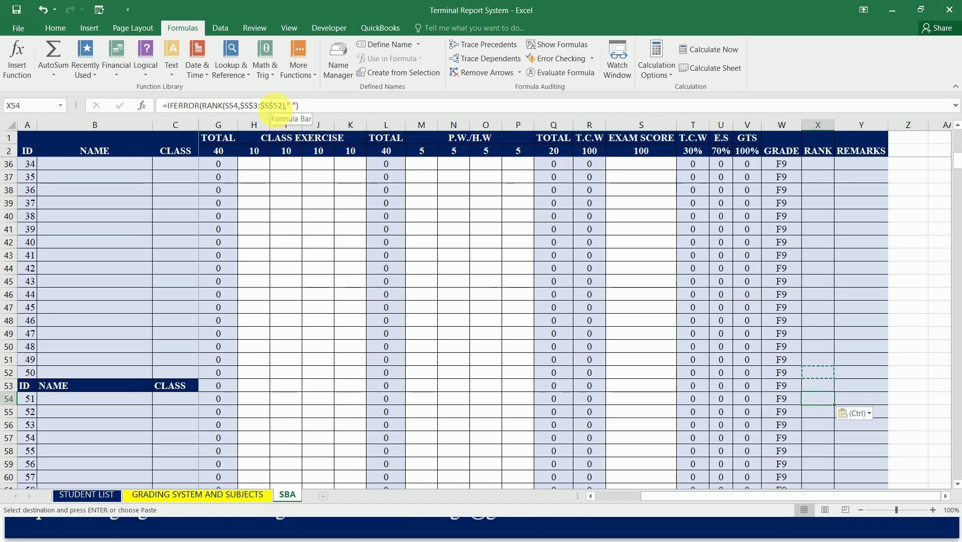
Set the ranked range in the X54 formula to $S$54:$S$103.
left_click(262, 106)
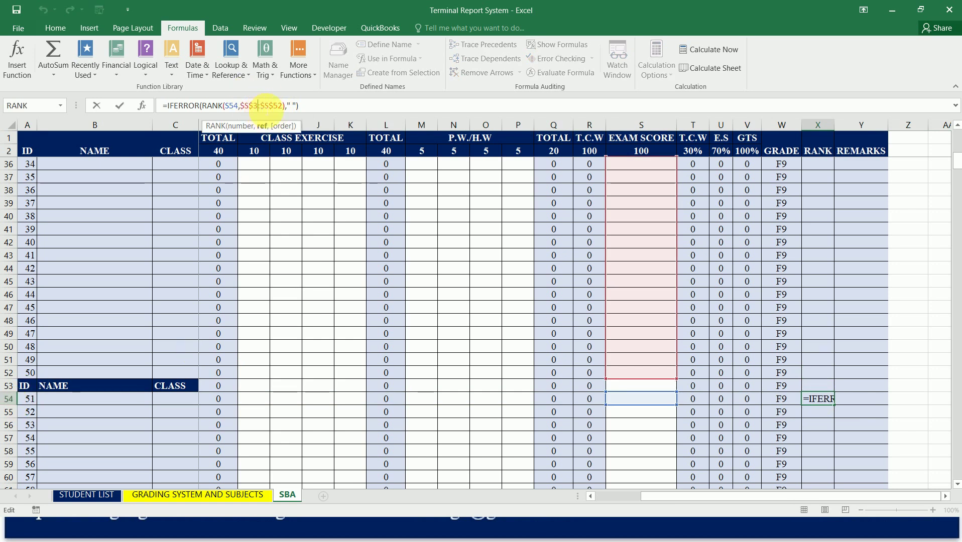
key("BackSpace")
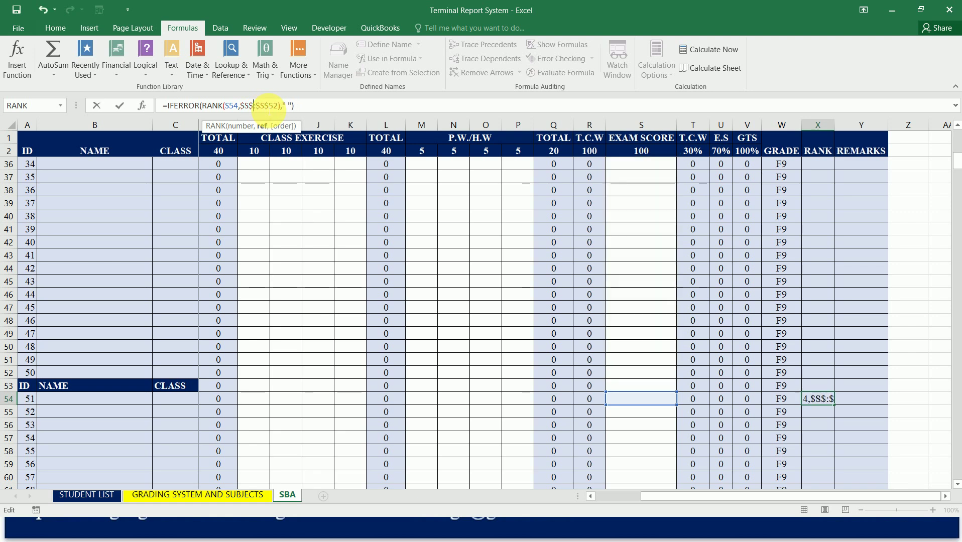
type("54")
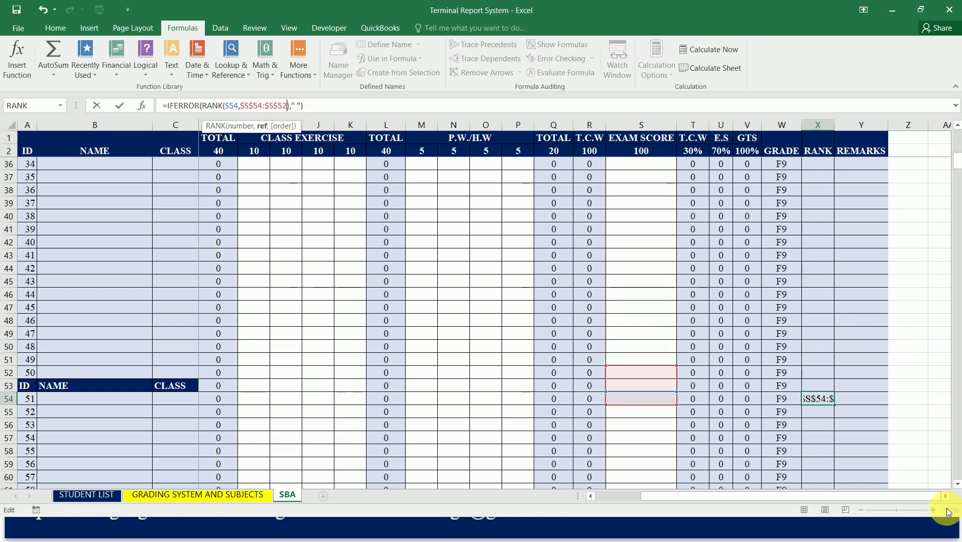
left_click_drag(958, 488, 957, 487)
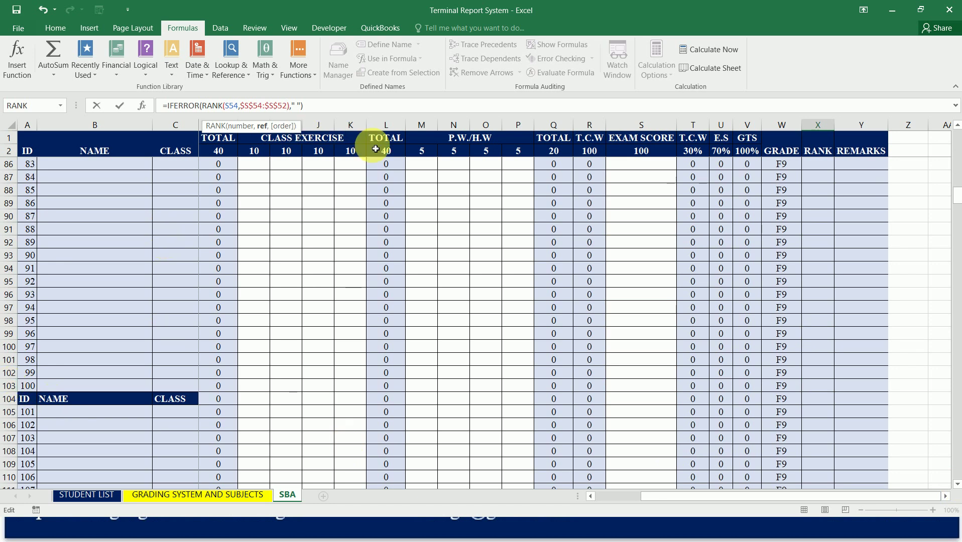
type("103")
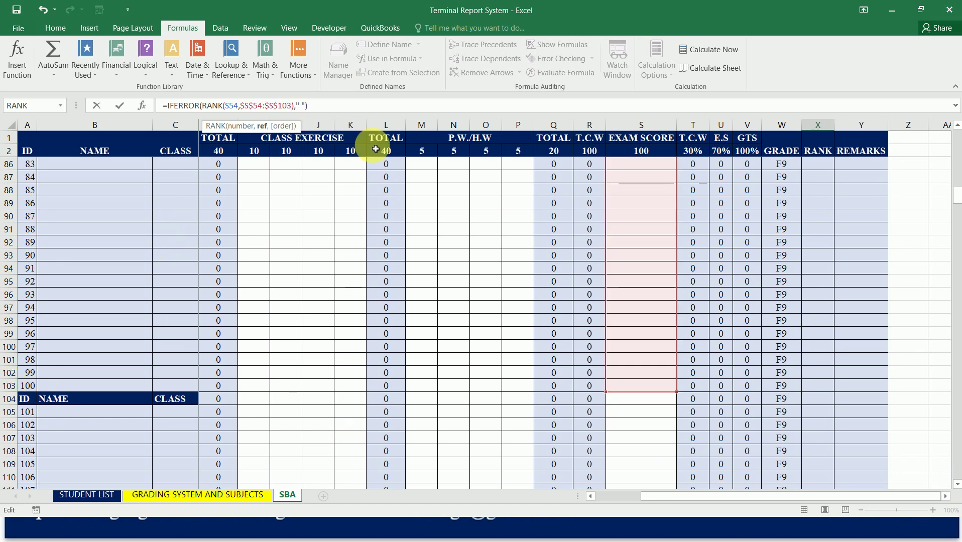
key("ctrl+Return")
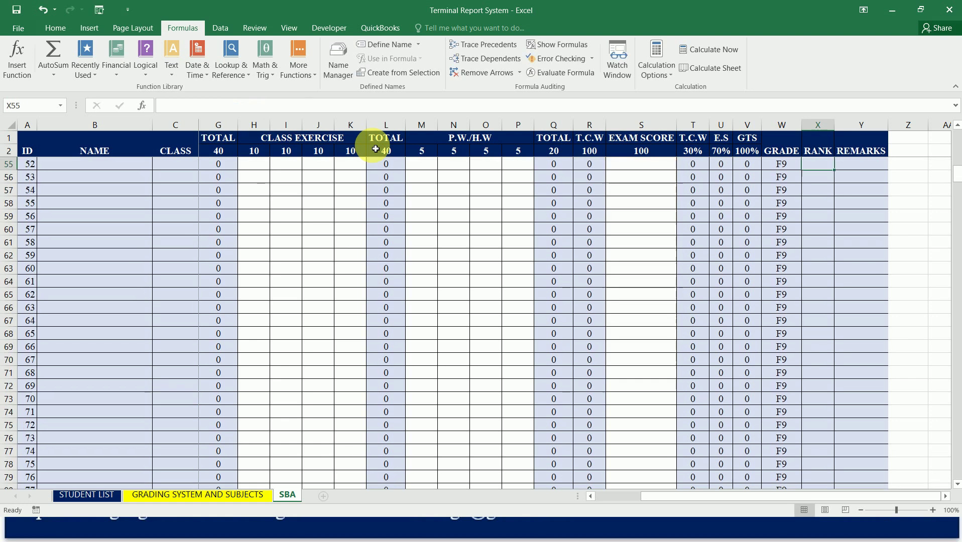
key("Up")
key("Down")
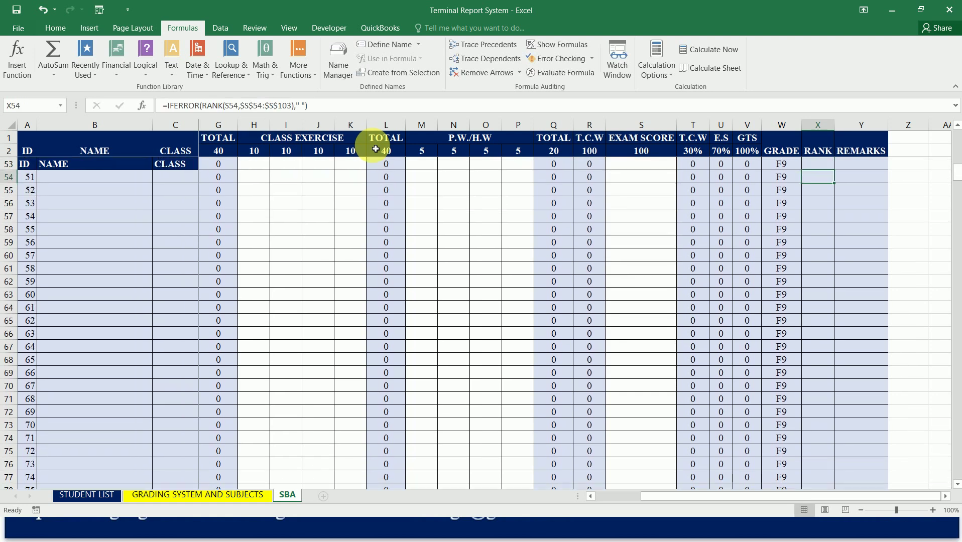
Confirm the X54 rank formula and fill it down through X103, the last student row of the second class block.
left_click(309, 105)
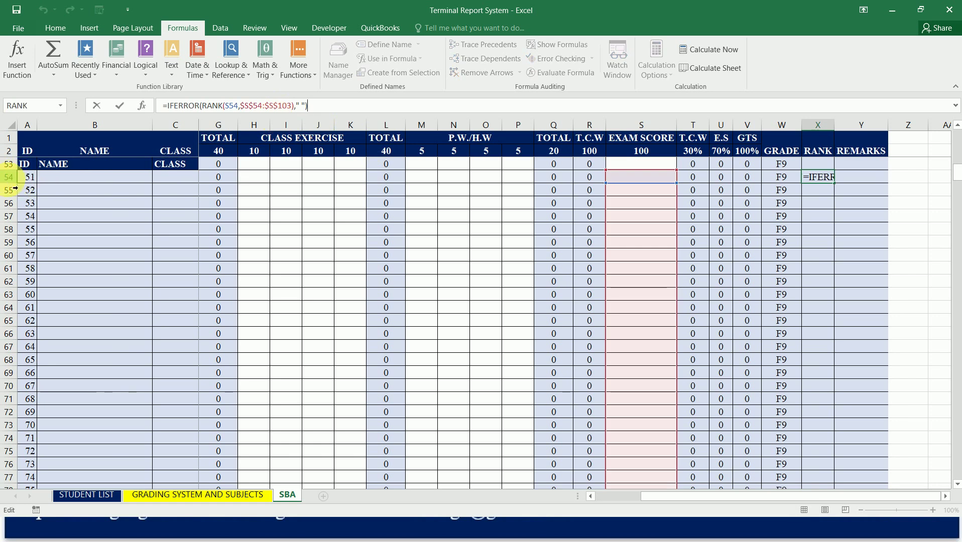
key("Return")
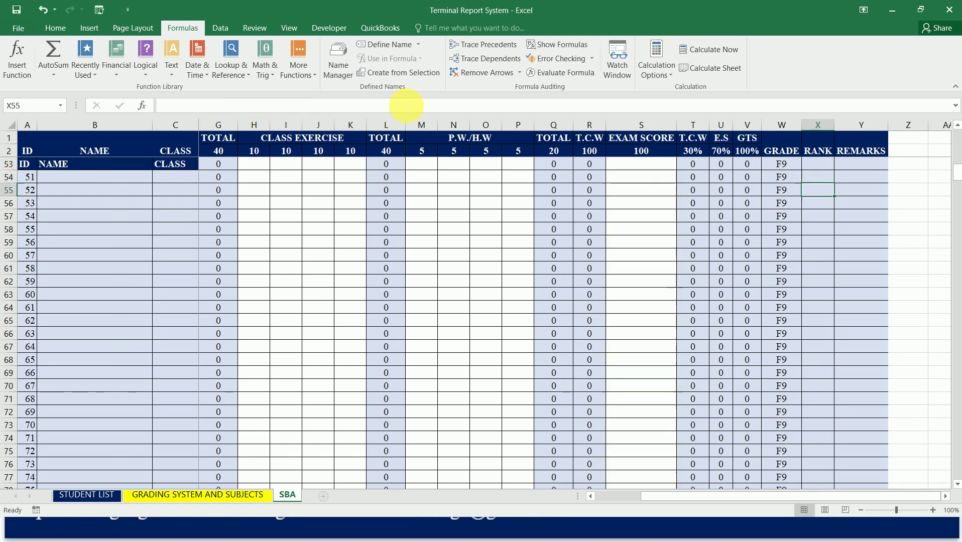
key("Up")
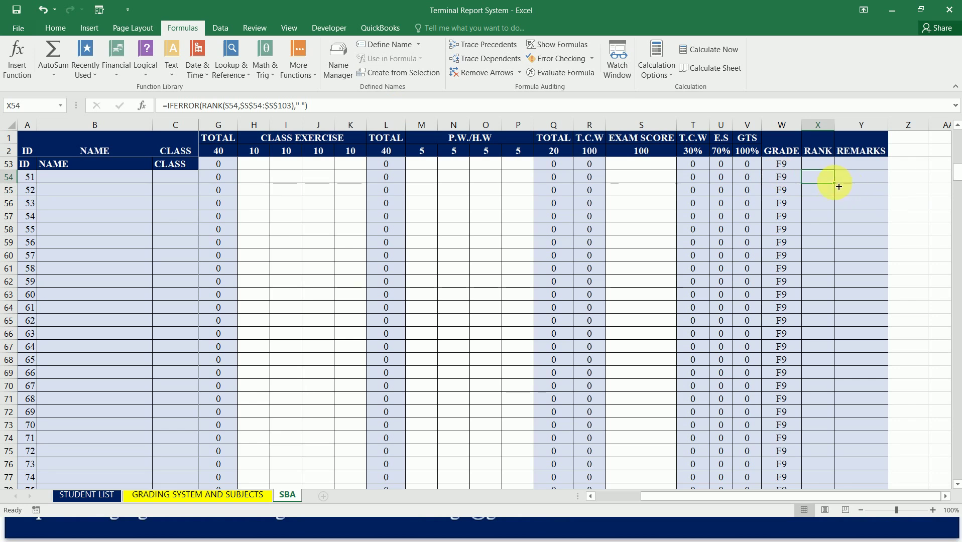
mouse_move(838, 186)
left_mouse_down()
mouse_move(824, 508)
mouse_move(831, 396)
left_mouse_up()
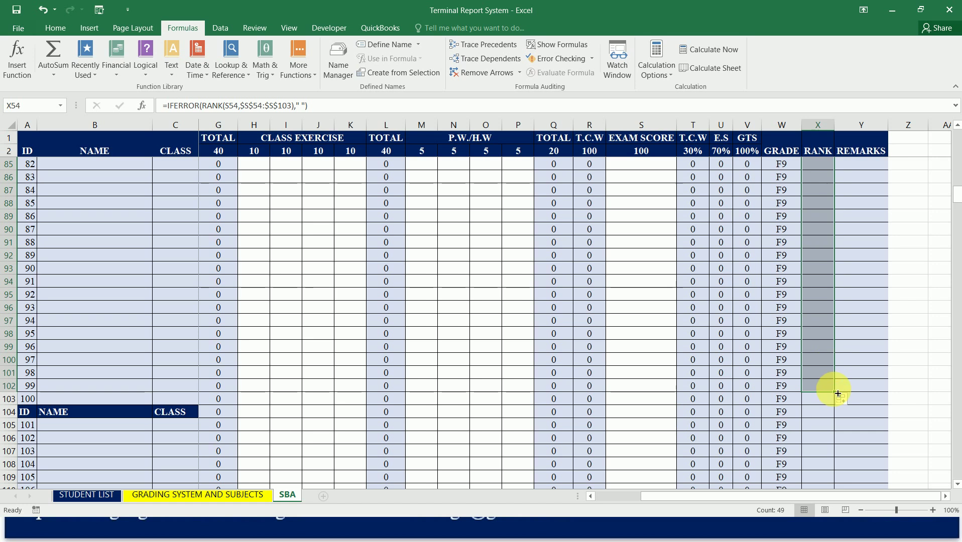
left_click_drag(838, 395, 833, 402)
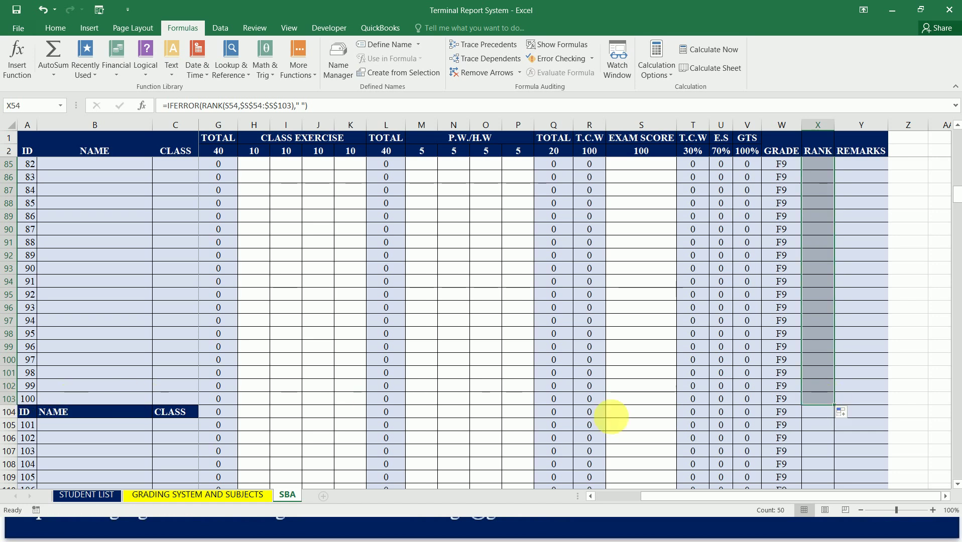
Check the references in X103 and copy its rank formula into X105, the first student row of the third class block.
left_click(826, 400)
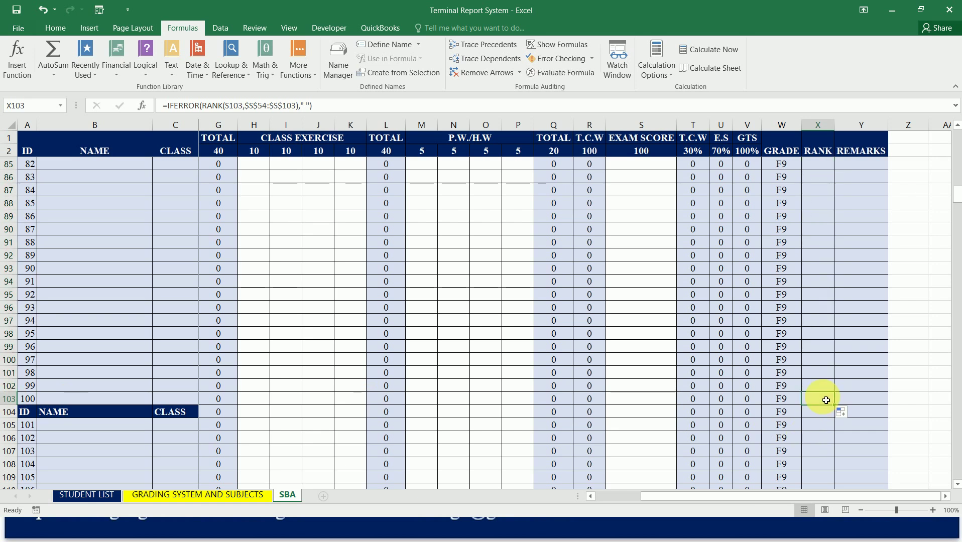
left_click(271, 106)
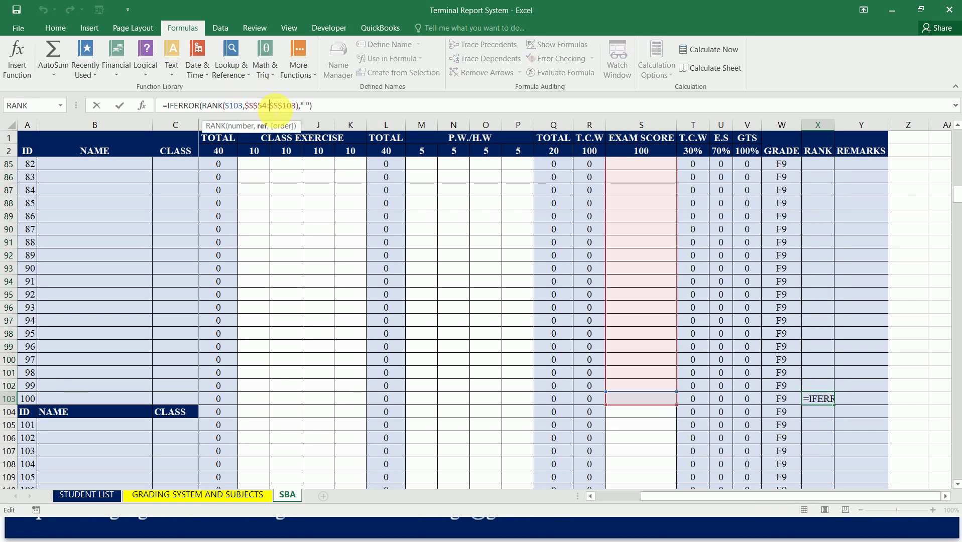
key("Escape")
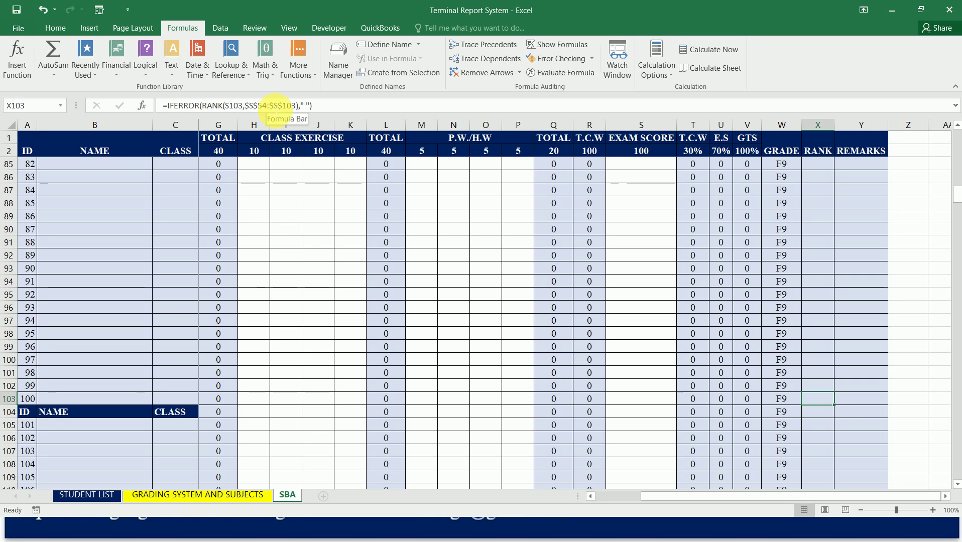
key("ctrl+c")
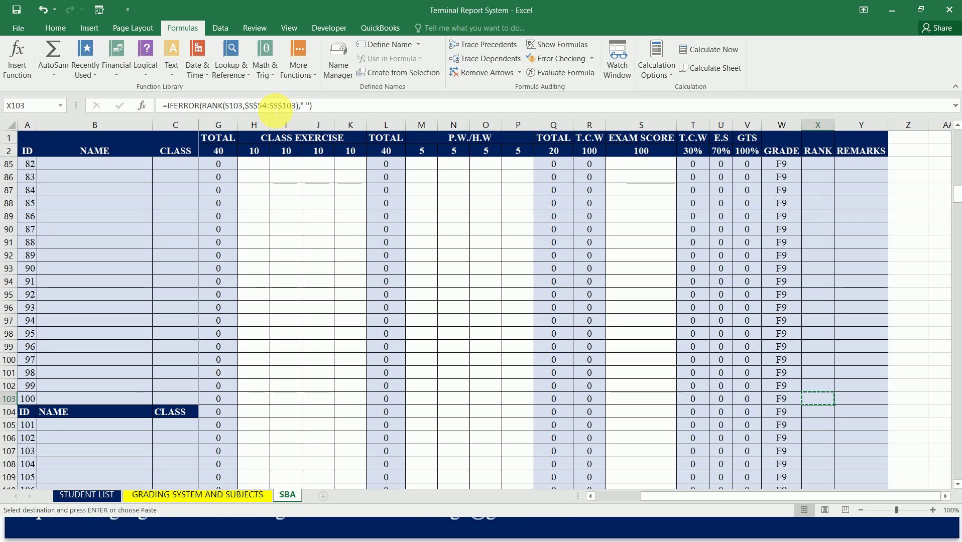
left_click(817, 431)
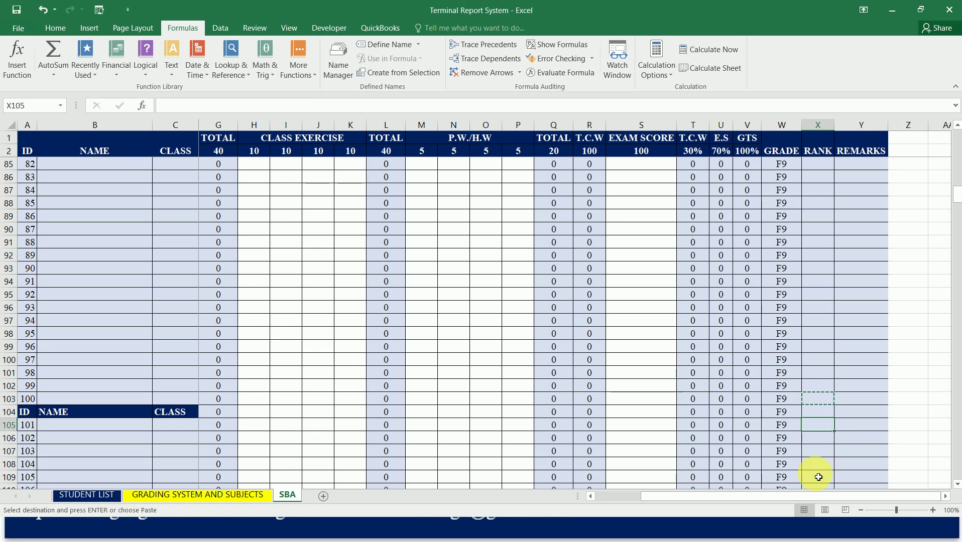
key("ctrl+v")
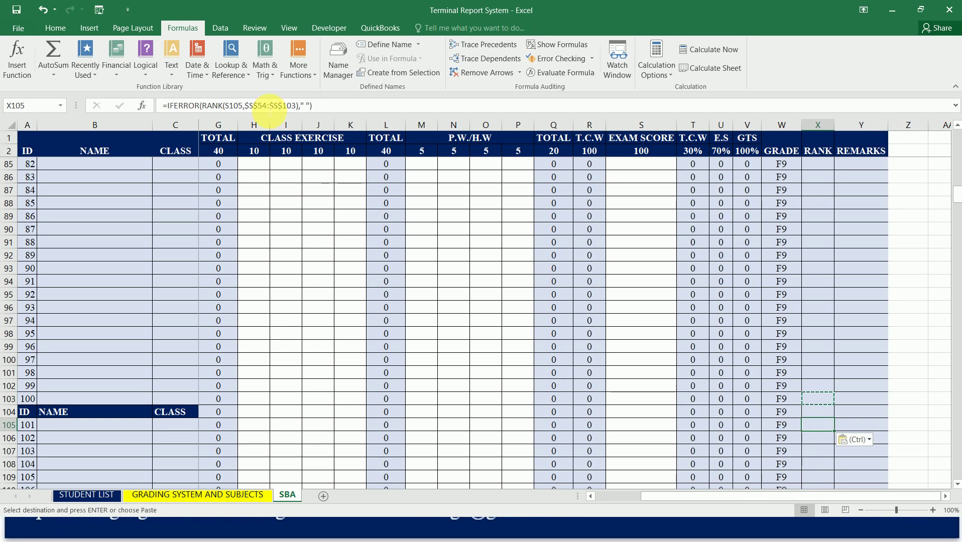
Set the ranked range in the X105 formula to $S$105:$S$154.
left_click(268, 107)
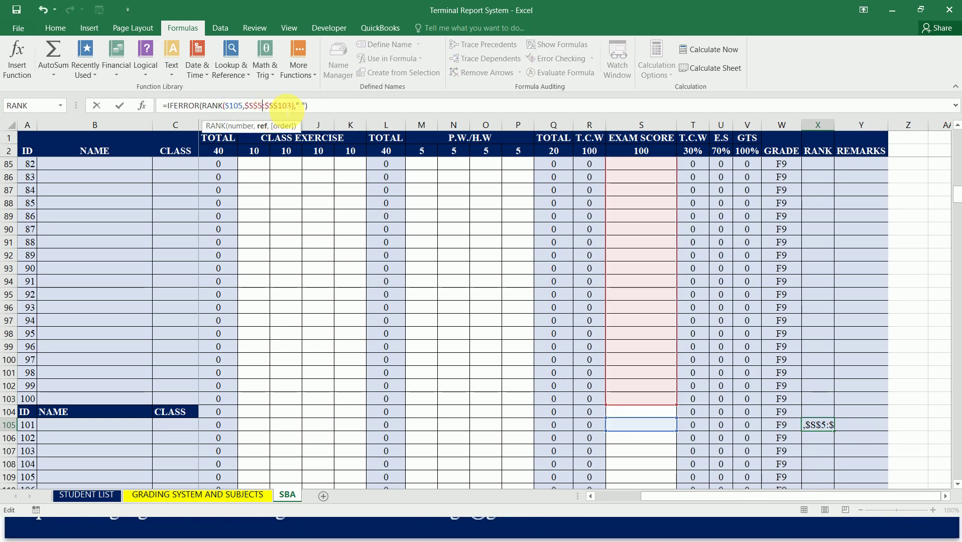
key("BackSpace")
key("BackSpace")
type("105")
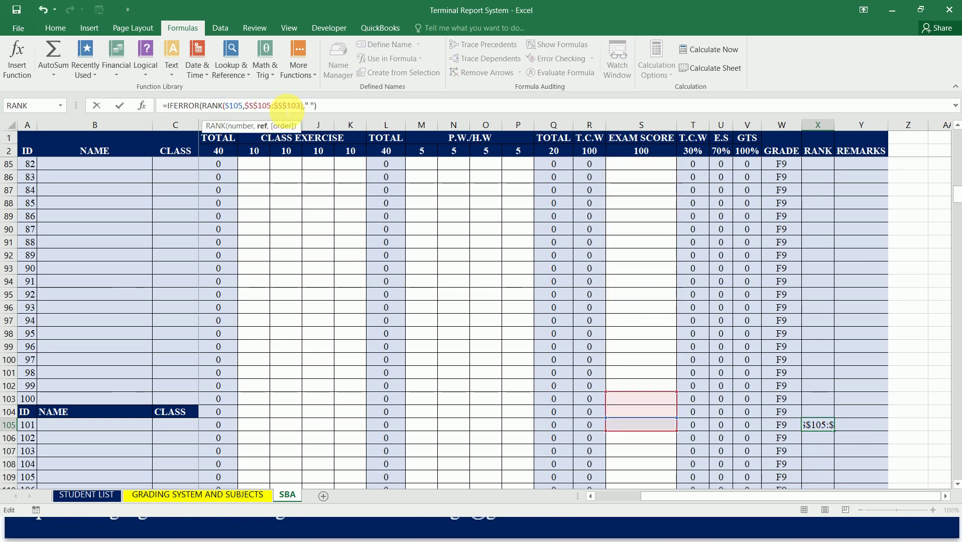
left_click(302, 106)
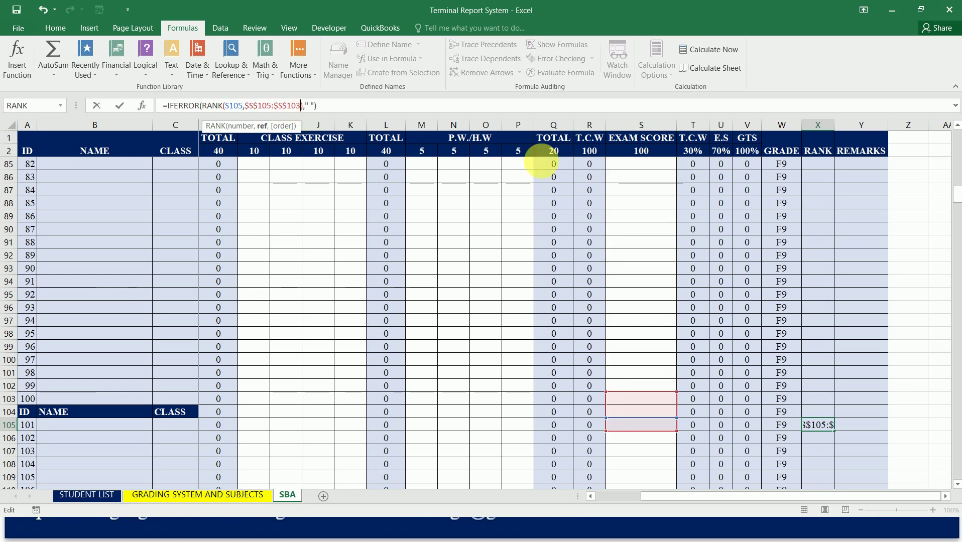
left_click(957, 485)
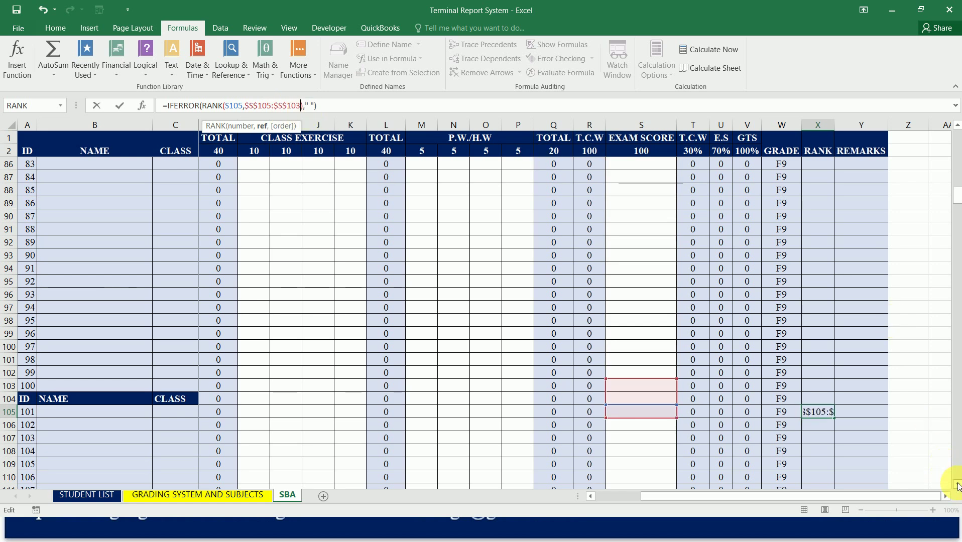
left_click(959, 487)
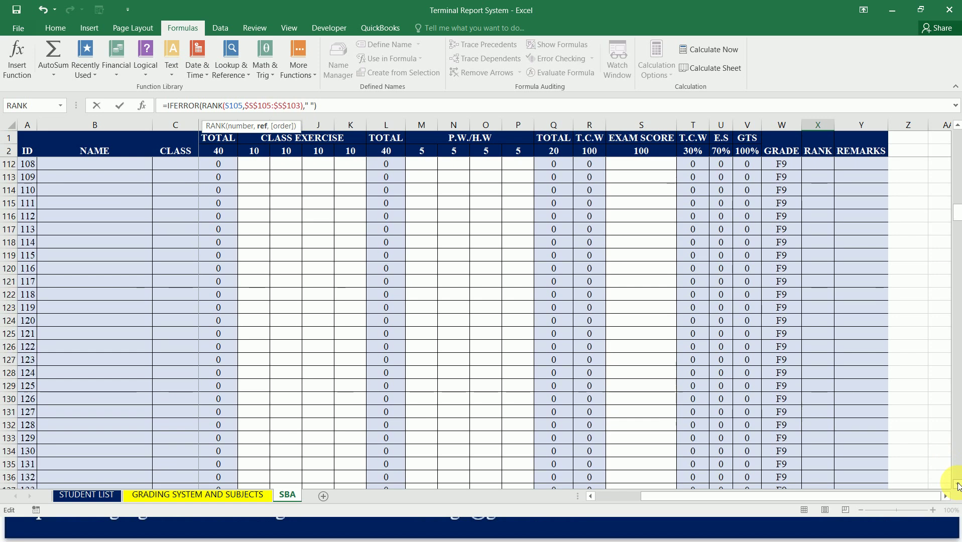
left_click_drag(959, 486, 959, 486)
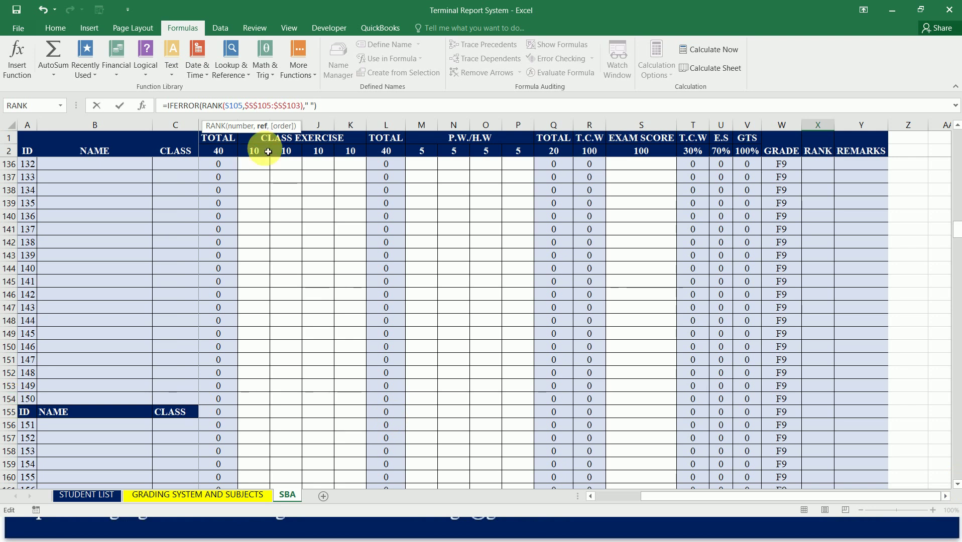
key("BackSpace")
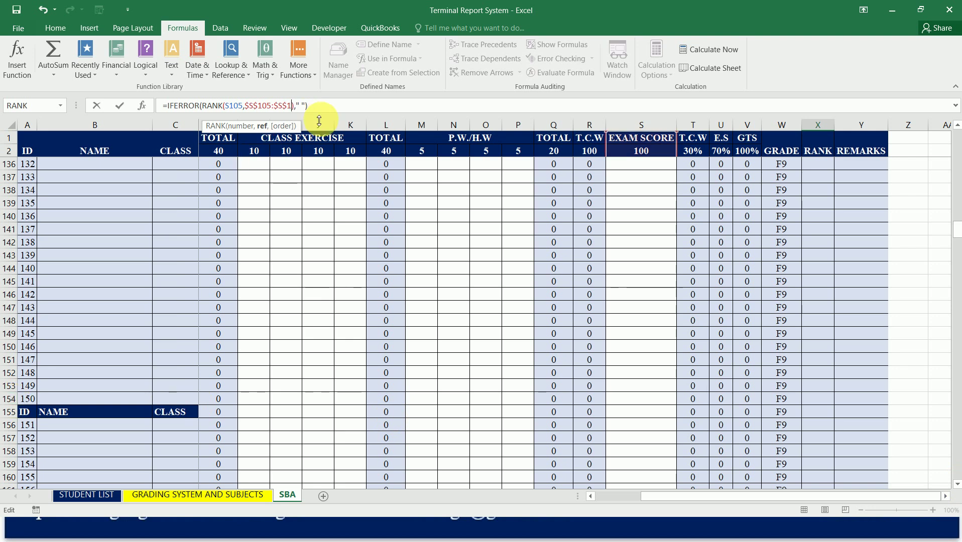
type("54")
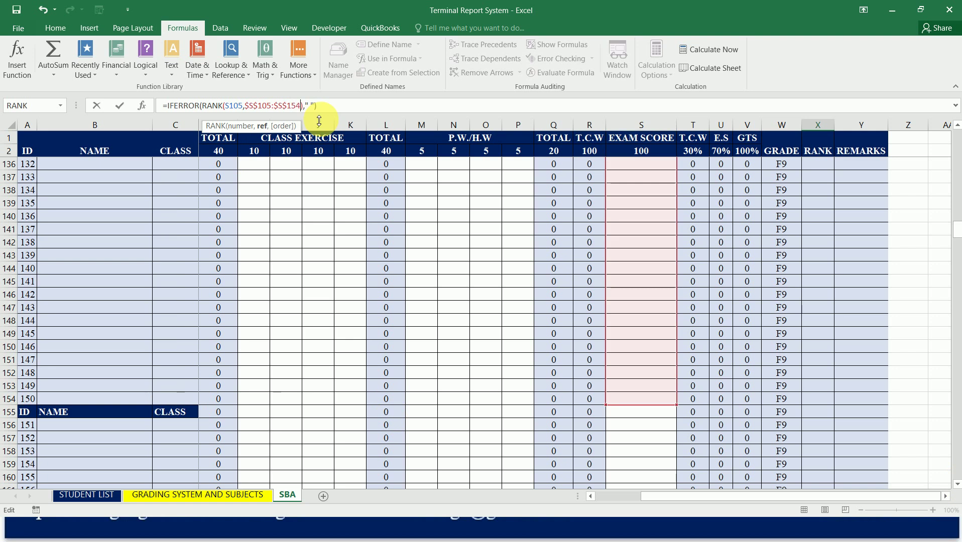
key("ctrl+Return")
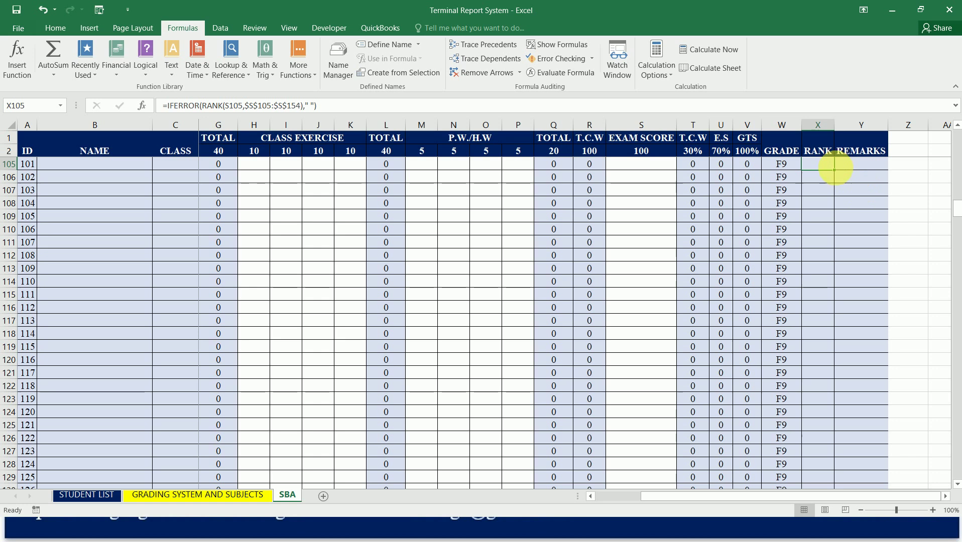
Fill the X105 rank formula down through X154, and copy the formula from X154 into X156.
mouse_move(838, 174)
left_mouse_down()
mouse_move(825, 507)
mouse_move(832, 389)
left_mouse_up()
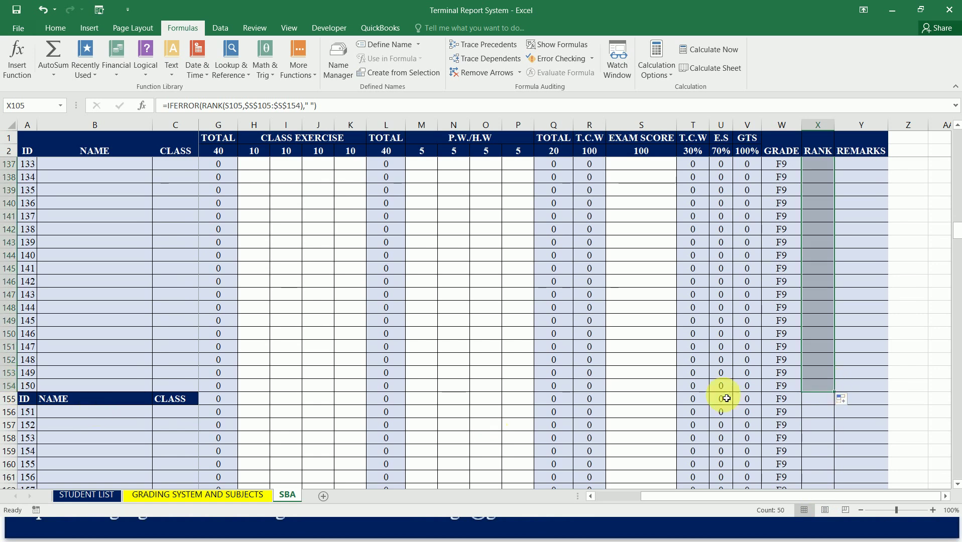
left_click(822, 388)
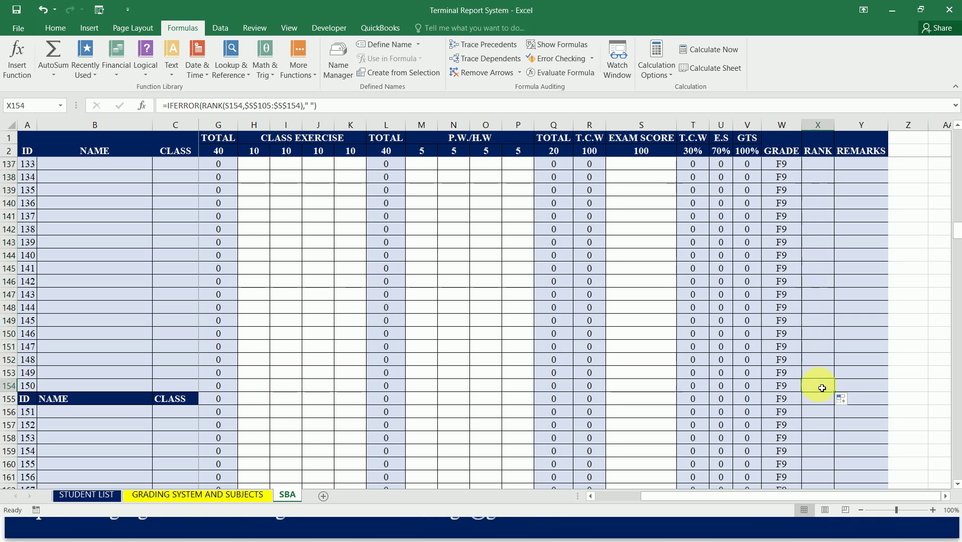
key("ctrl+c")
key("Down")
key("Down")
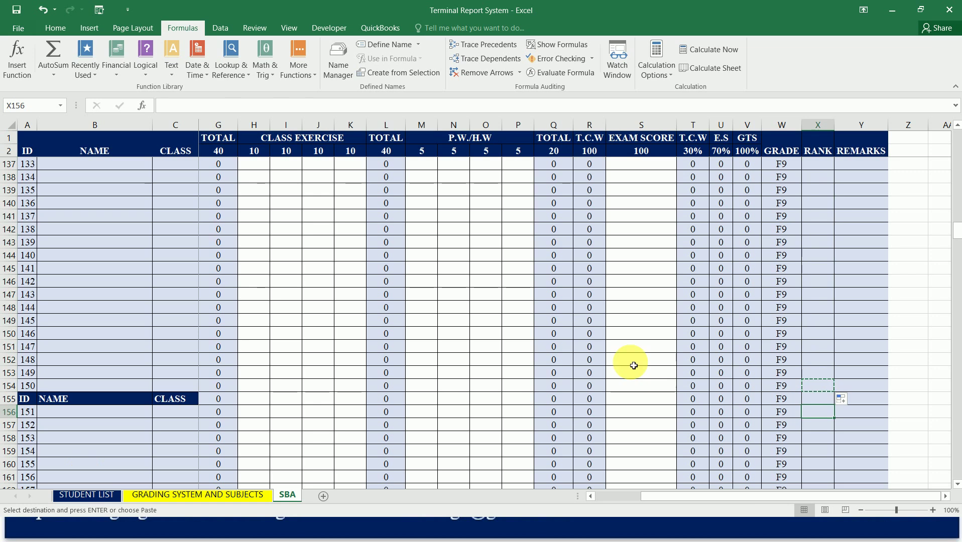
key("ctrl+v")
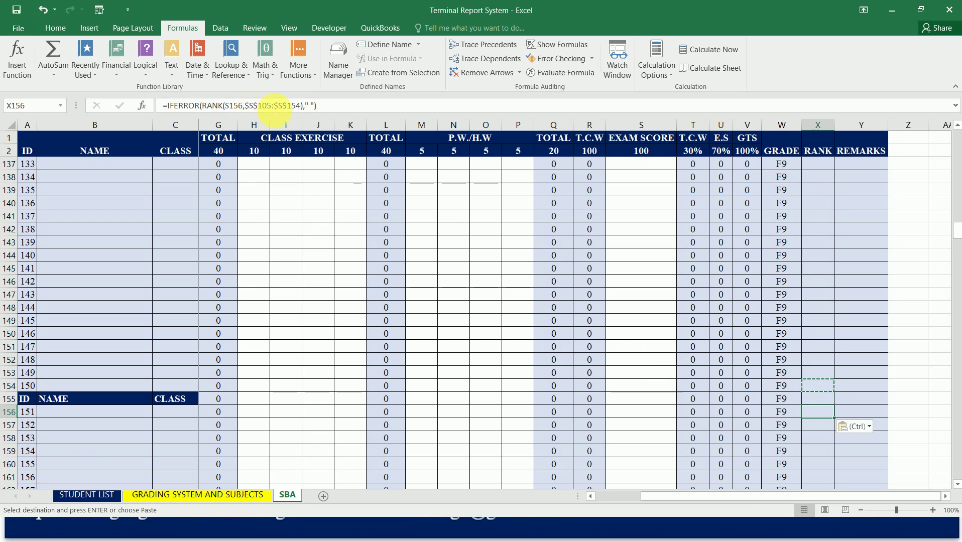
Set the ranked range in the X156 formula to $S$156:$S$205.
left_click(270, 105)
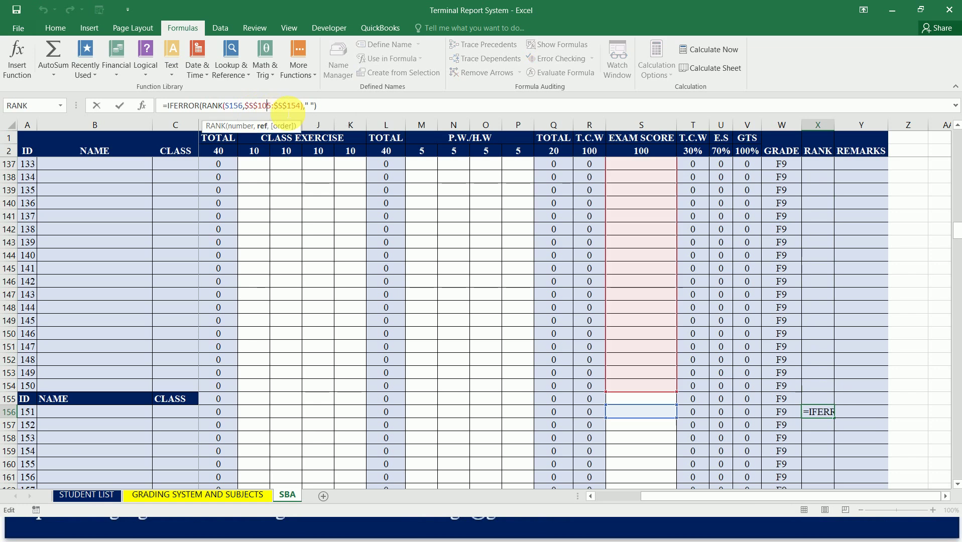
key("BackSpace")
key("BackSpace")
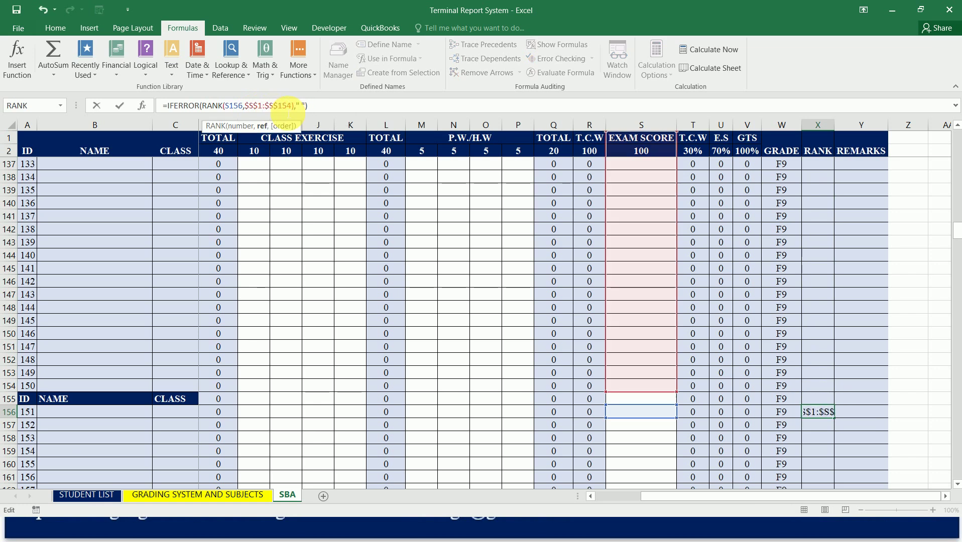
type("56")
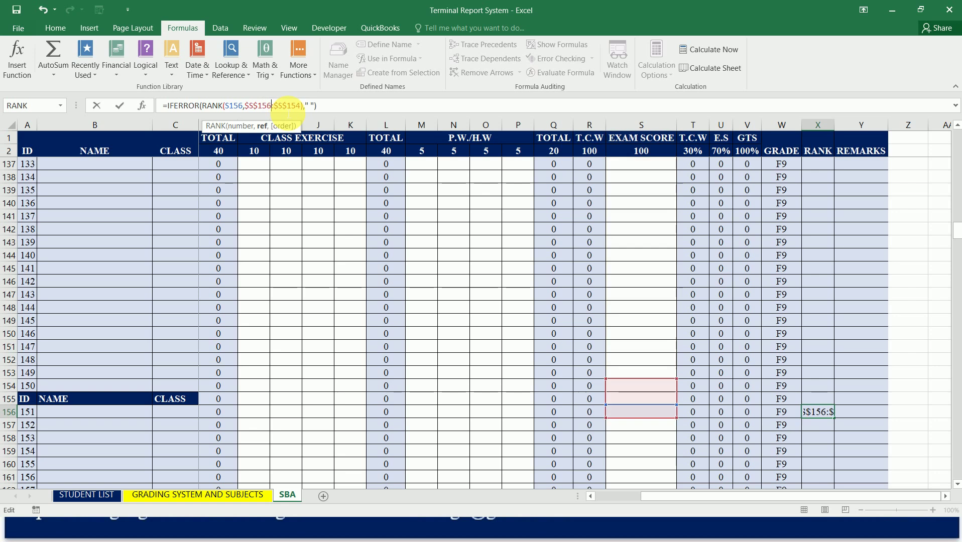
left_click(956, 486)
left_click(957, 487)
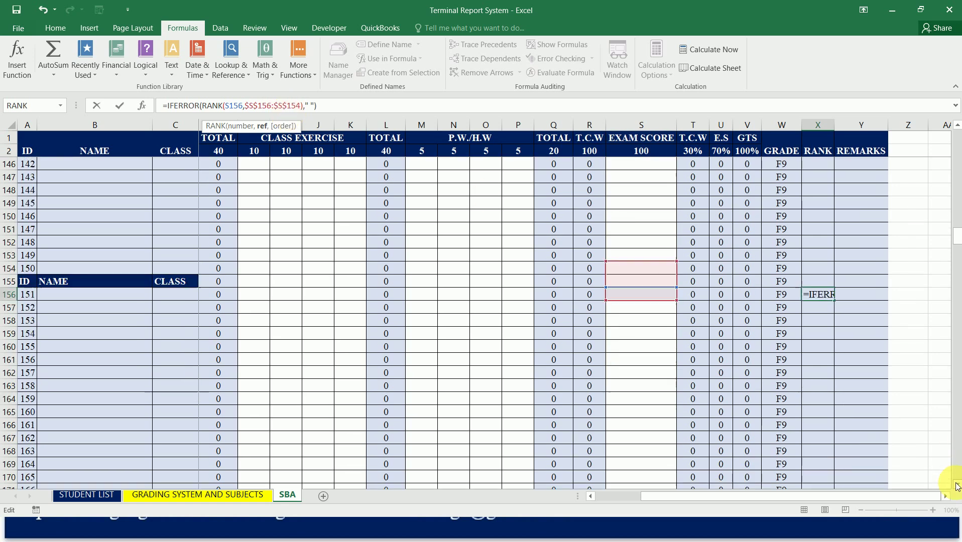
left_click(957, 486)
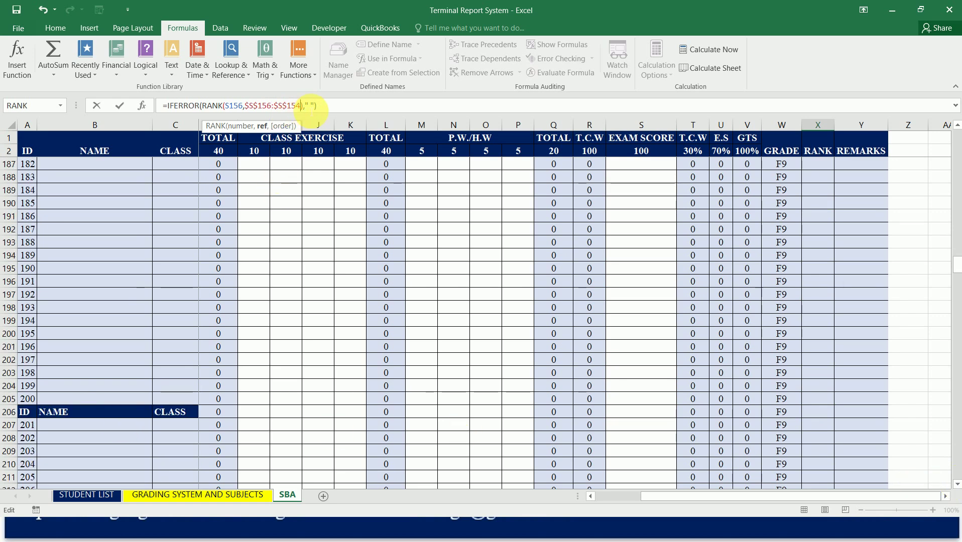
key("BackSpace")
key("BackSpace")
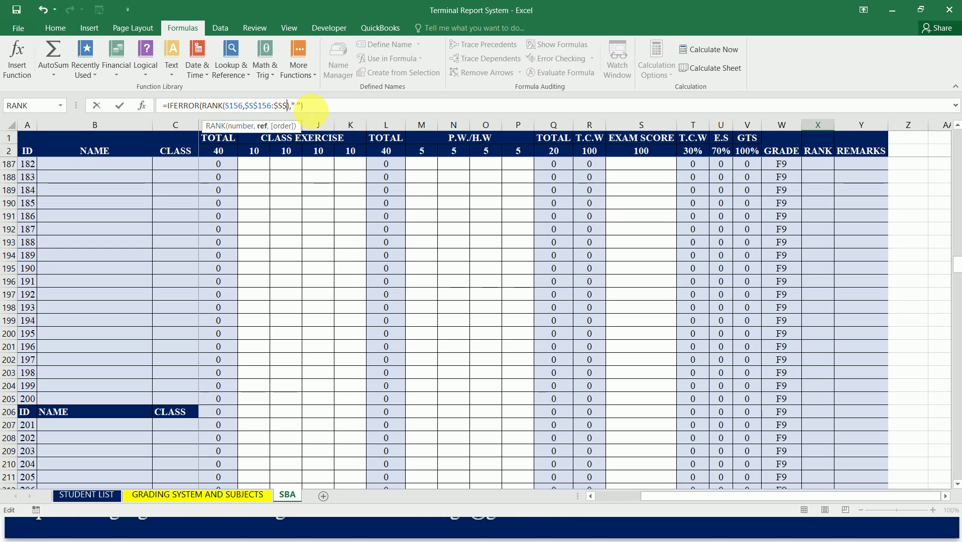
type("205")
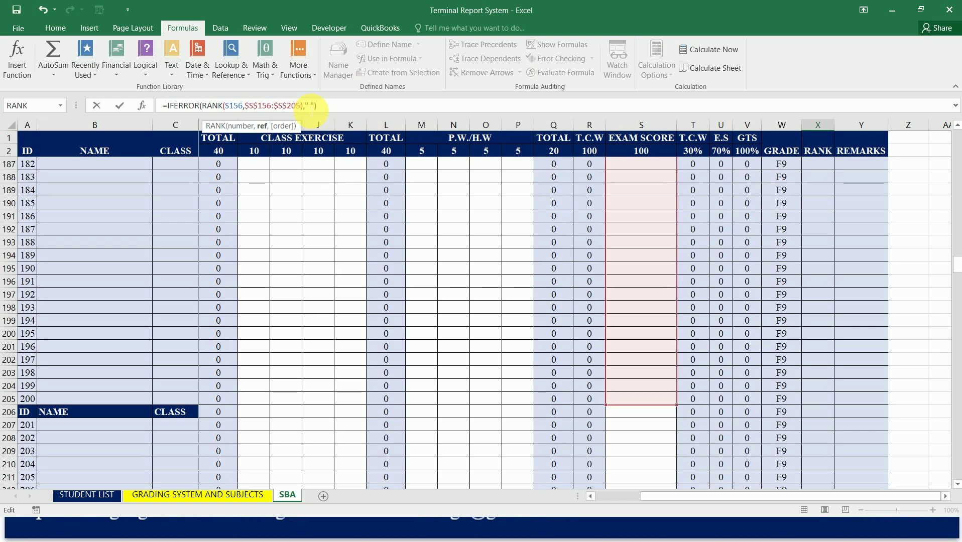
key("Return")
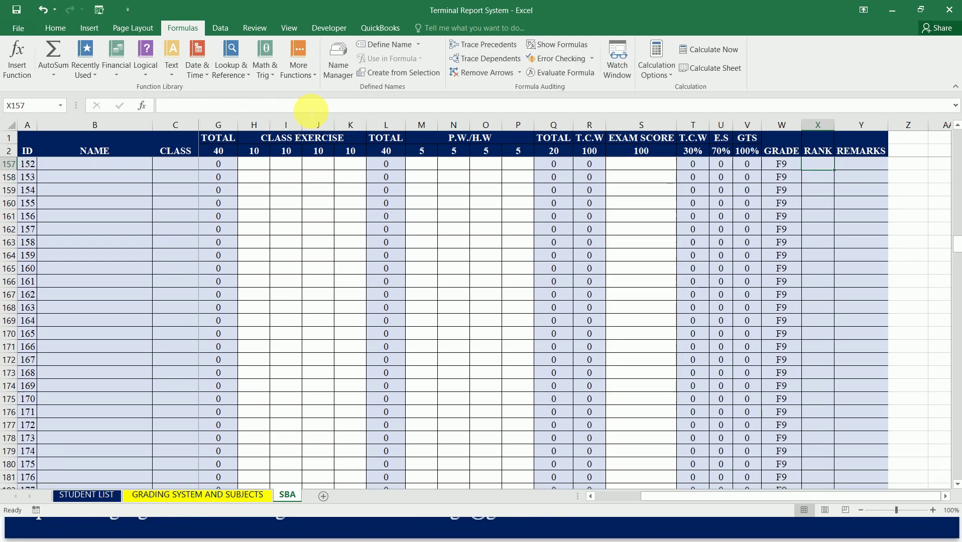
Fill the X156 rank formula down through X205, and copy the formula from X205 into X207.
key("Up")
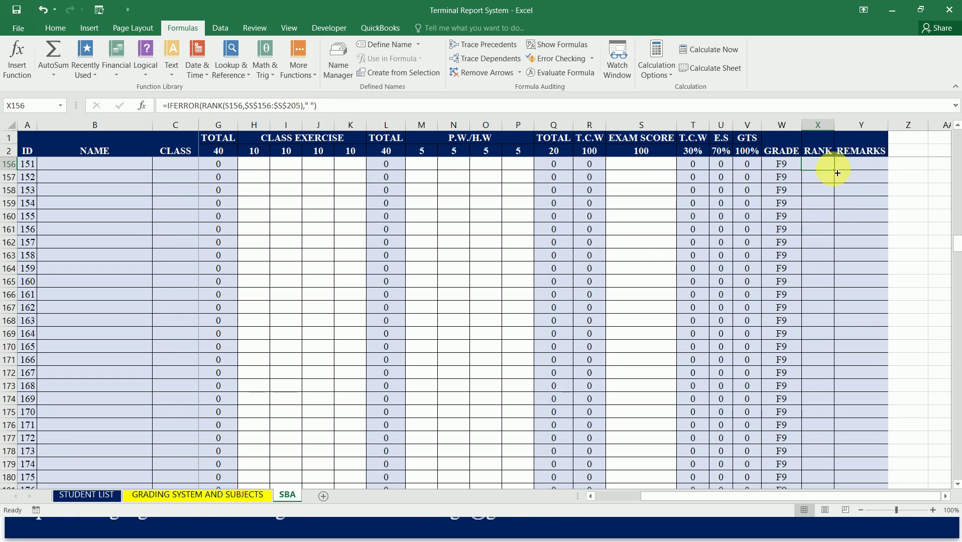
left_click_drag(837, 173, 824, 392)
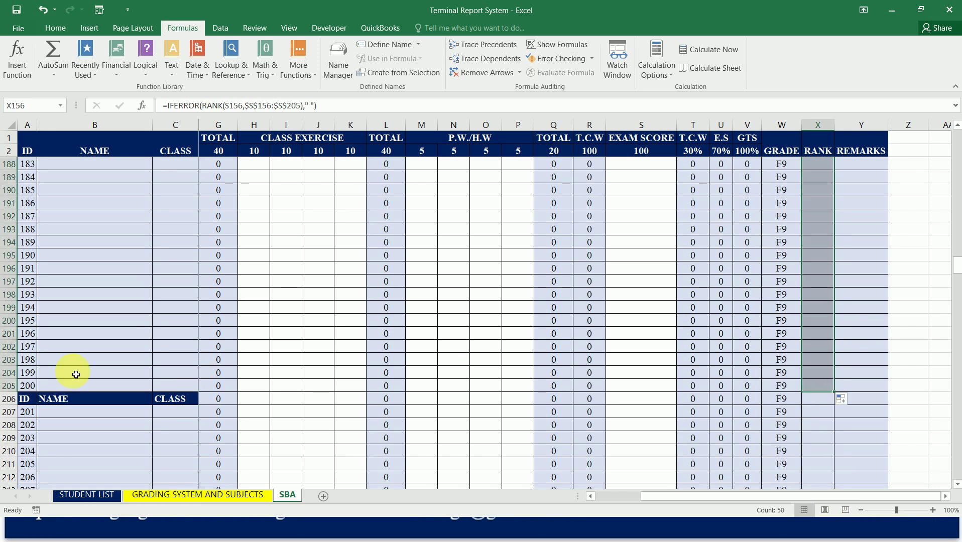
left_click(820, 389)
key("ctrl+c")
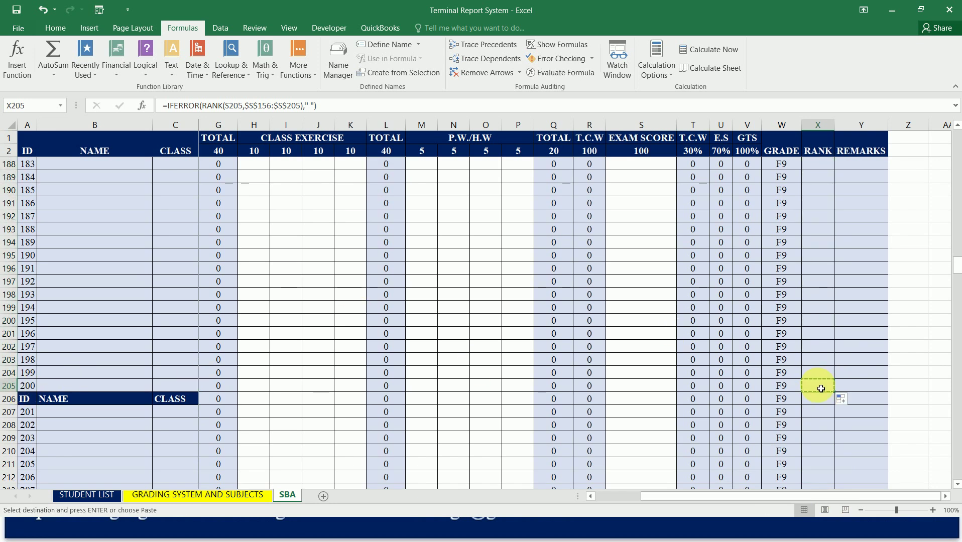
key("Down")
key("Down")
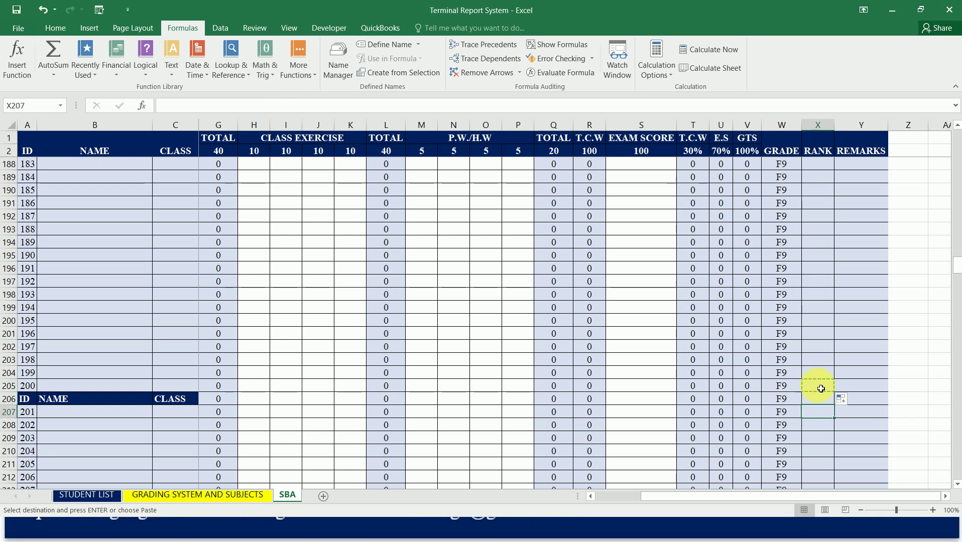
key("ctrl+v")
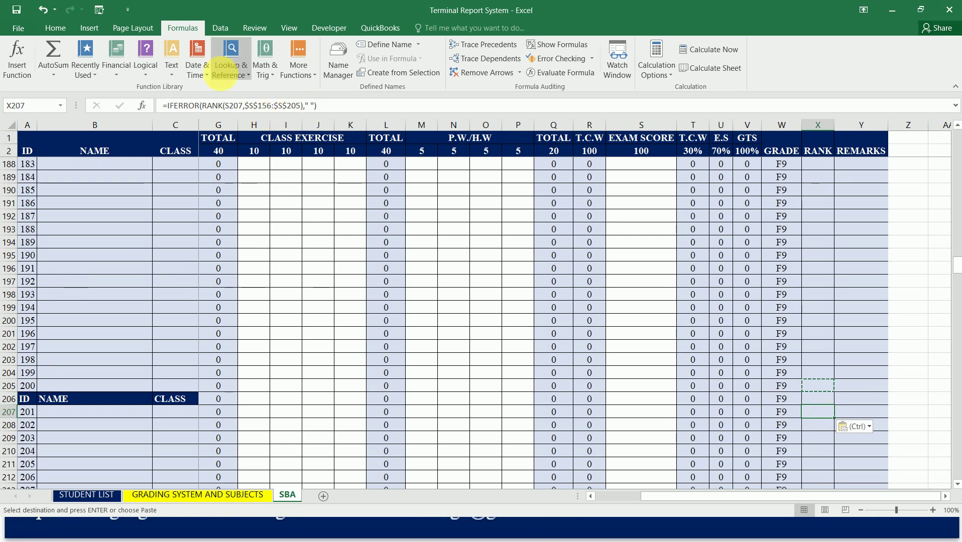
Set the ranked range in the X207 formula to $S$207:$S$256.
left_click(272, 105)
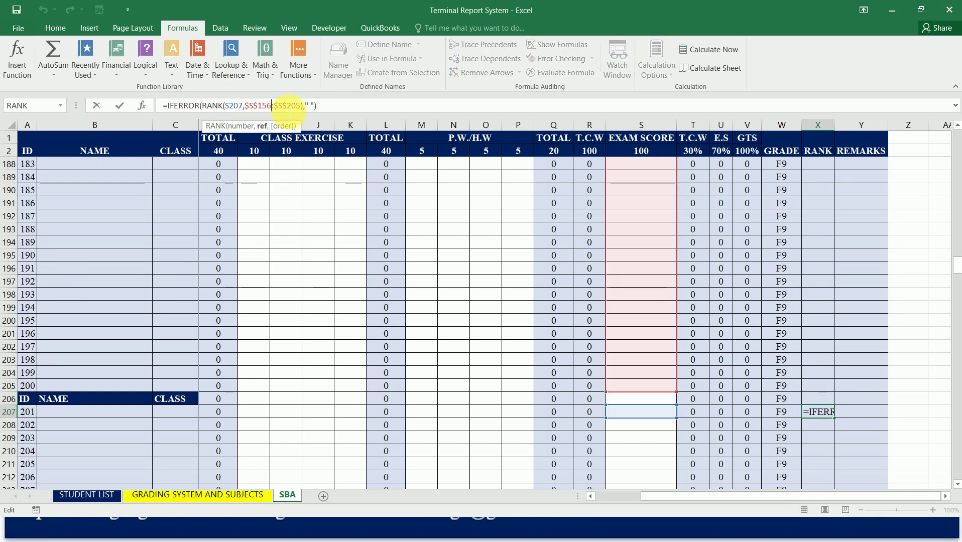
key("BackSpace")
key("BackSpace")
type("20")
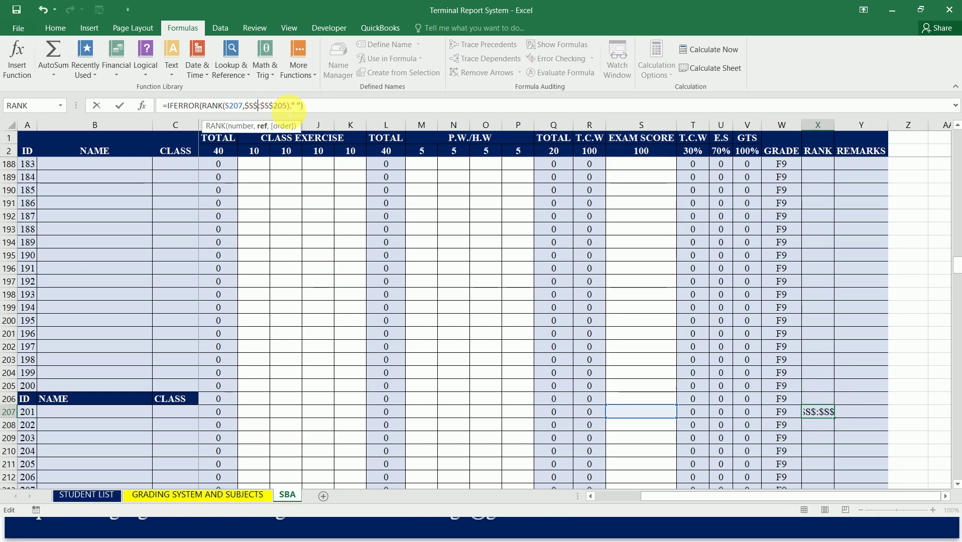
type("7")
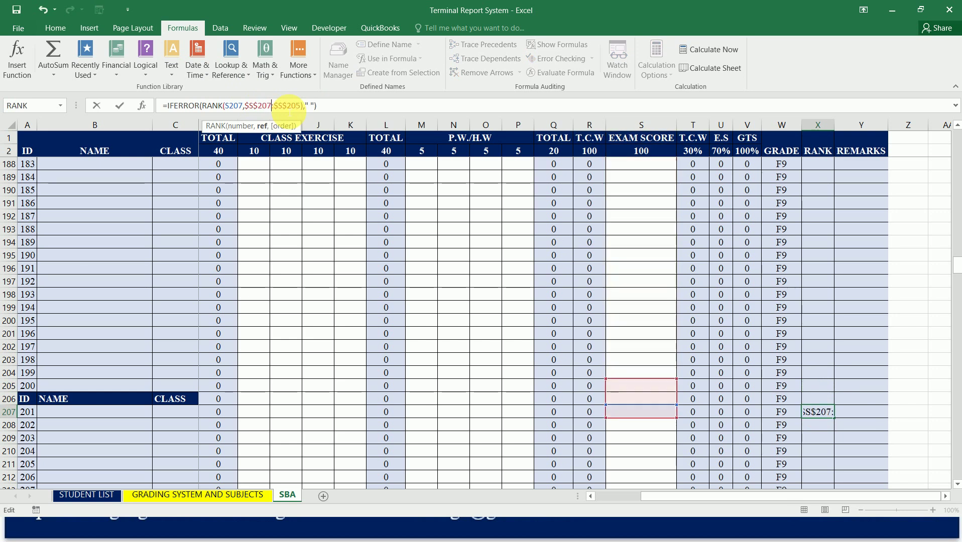
left_click(958, 486)
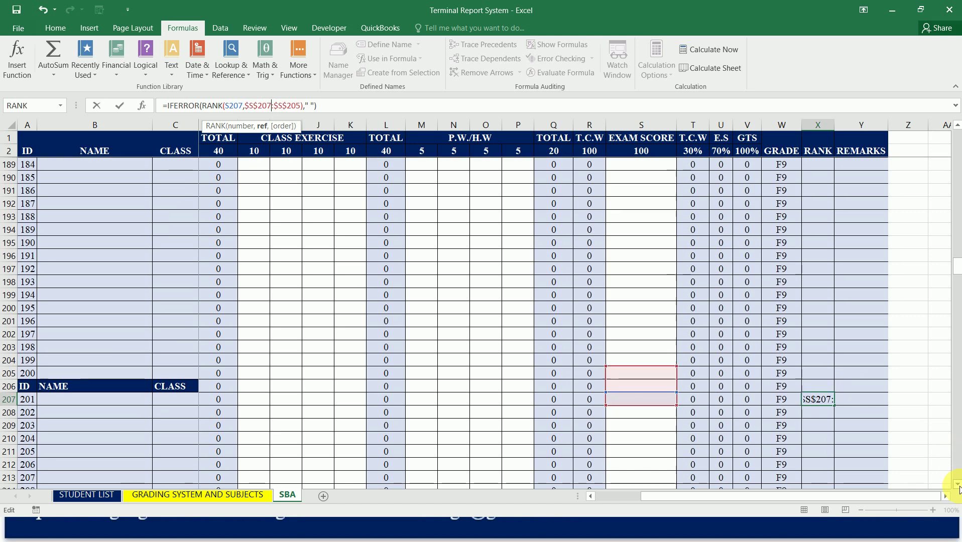
left_click_drag(959, 487, 958, 488)
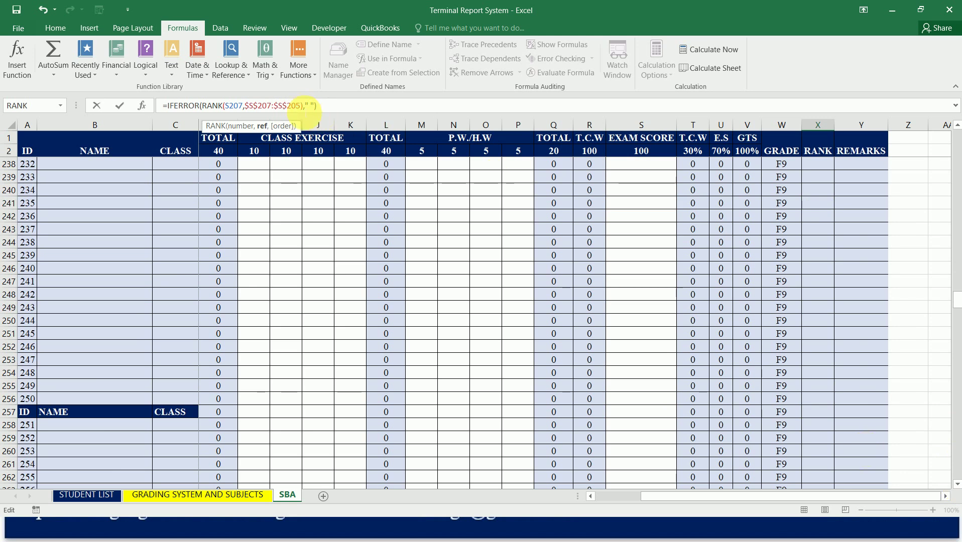
key("BackSpace")
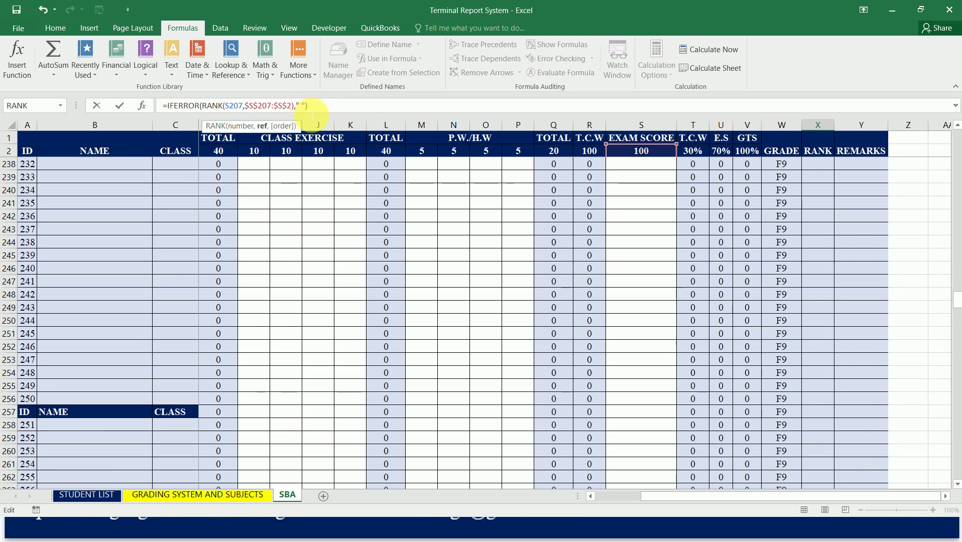
type("56")
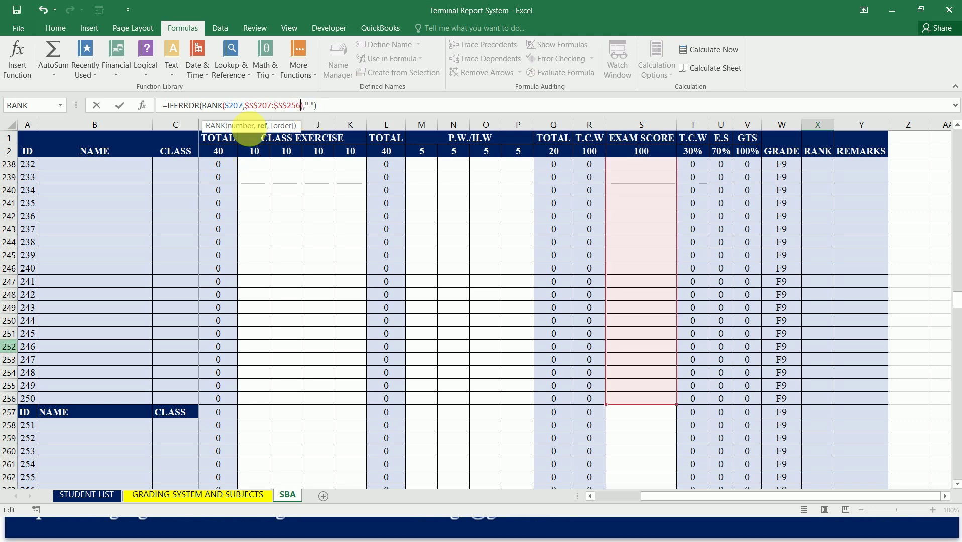
left_click(333, 107)
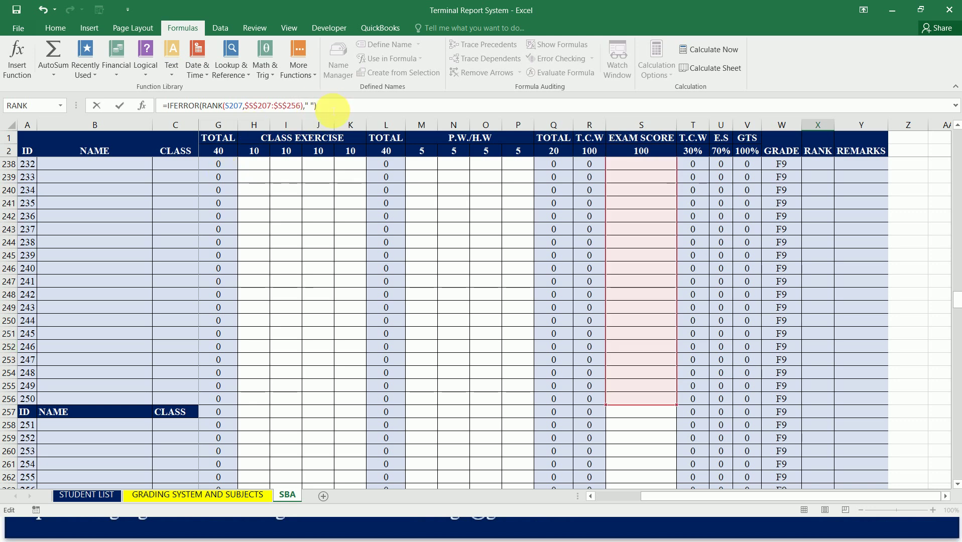
key("ctrl+Return")
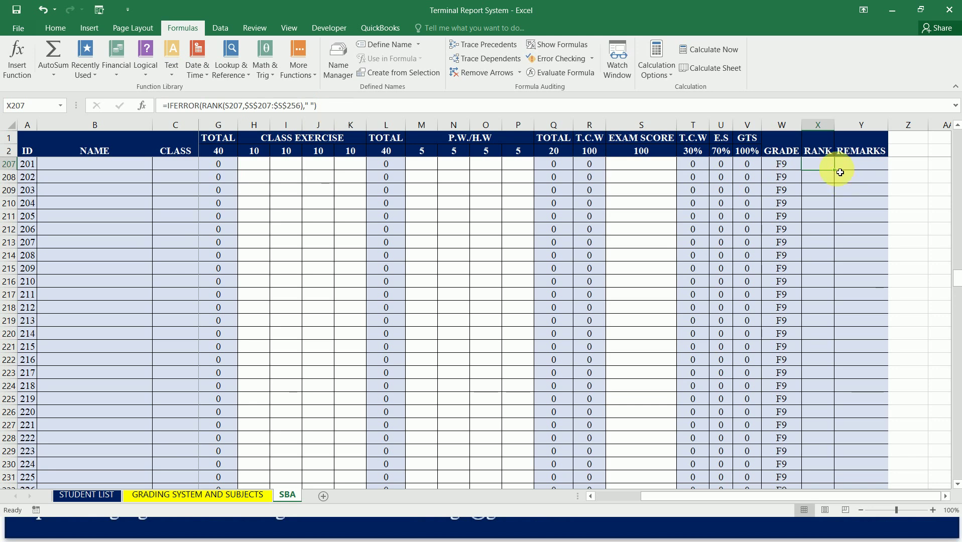
Fill the X207 rank formula down through X256, and copy the formula from X256 into X258.
left_click_drag(839, 174, 820, 307)
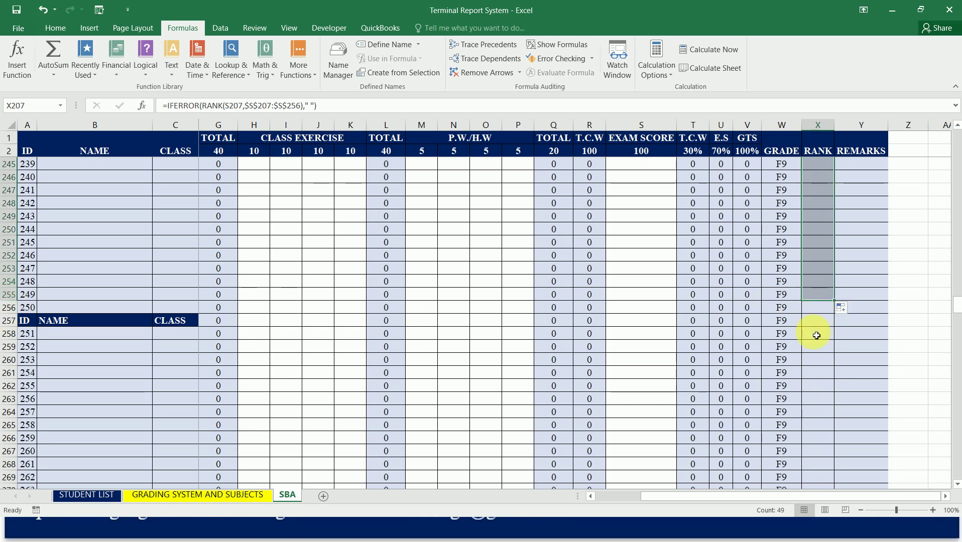
left_click_drag(835, 302, 823, 313)
left_click(823, 311)
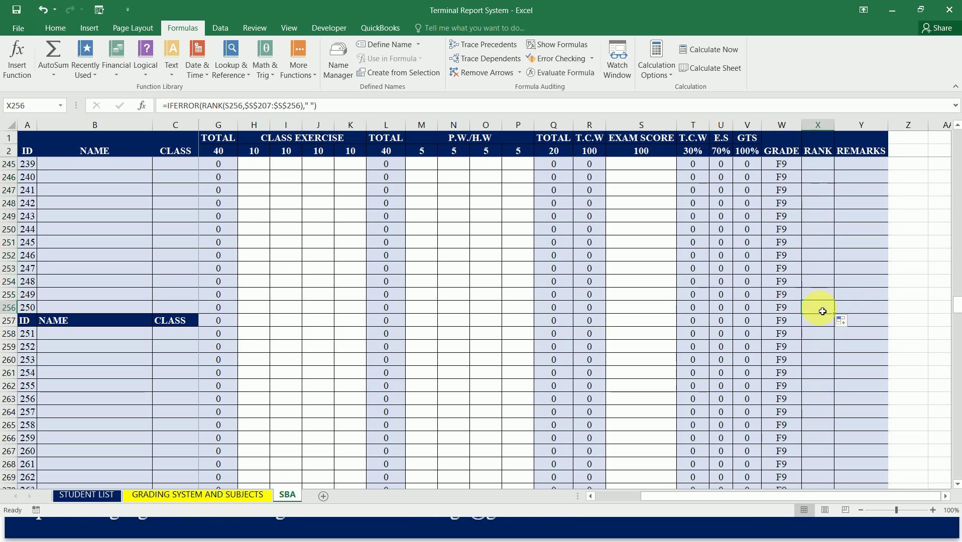
key("ctrl+c")
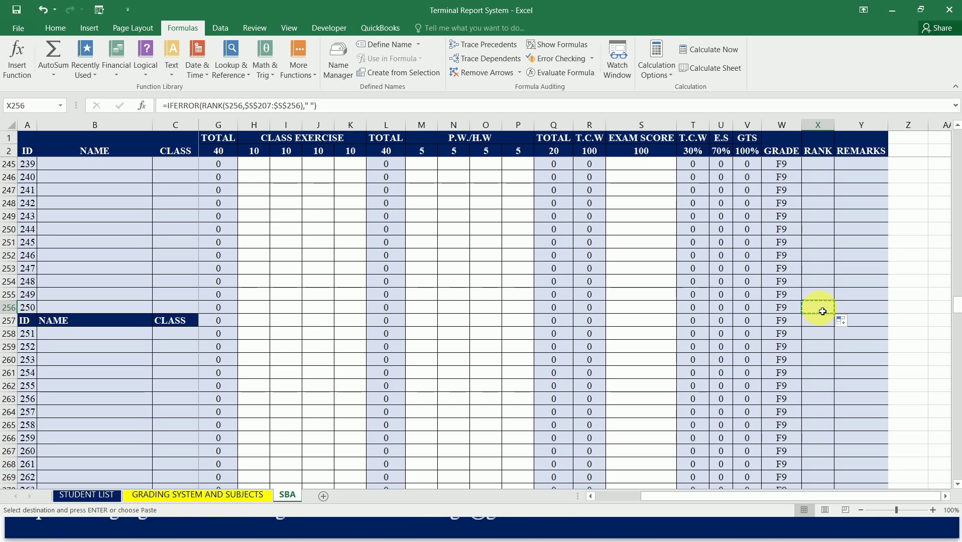
left_click(823, 338)
key("ctrl+v")
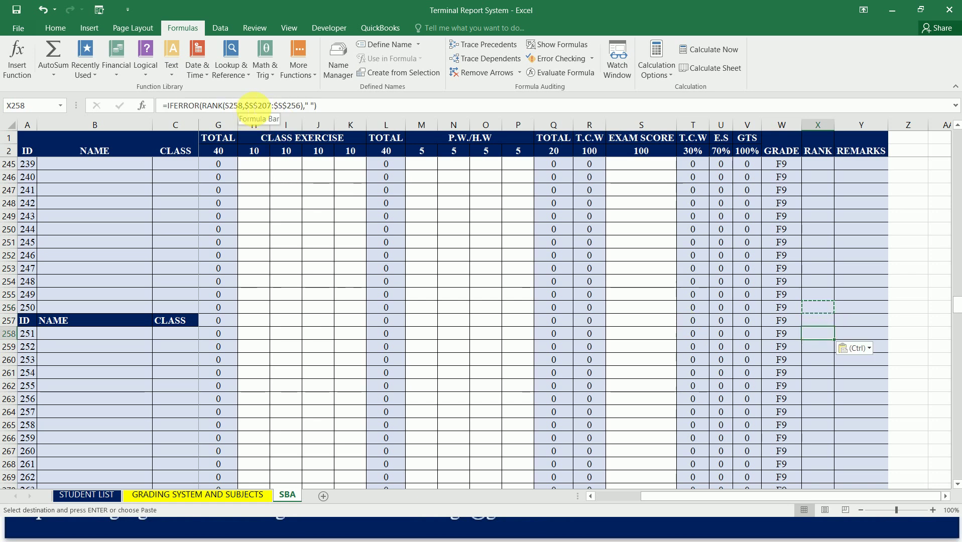
Set the ranked range in the X258 formula to $S$258:$S$307.
left_click(271, 105)
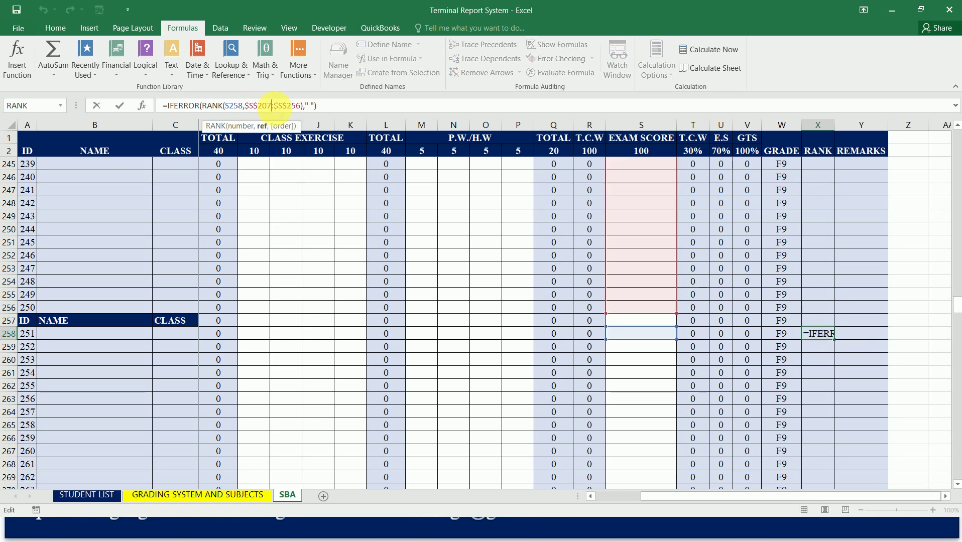
key("BackSpace")
key("BackSpace")
type("58")
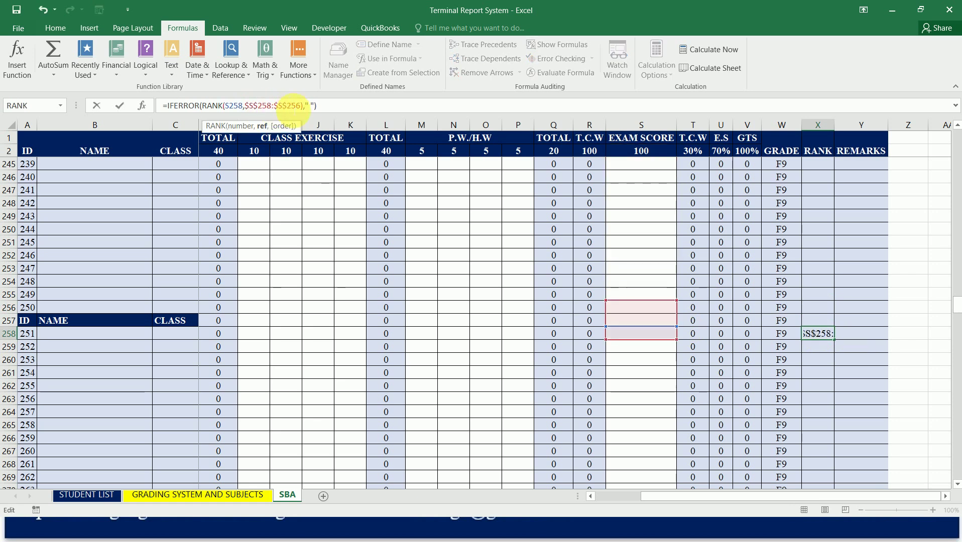
left_click(302, 106)
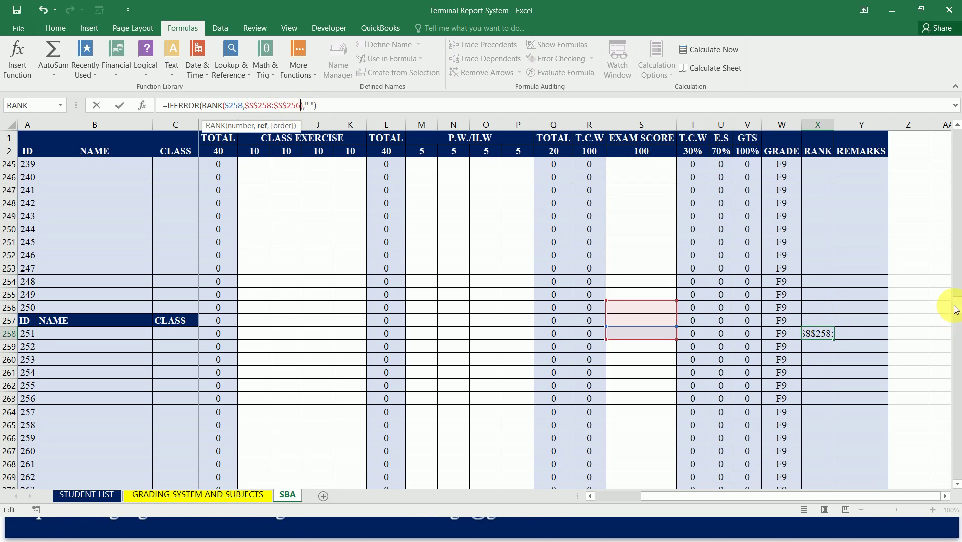
left_click_drag(955, 310, 955, 334)
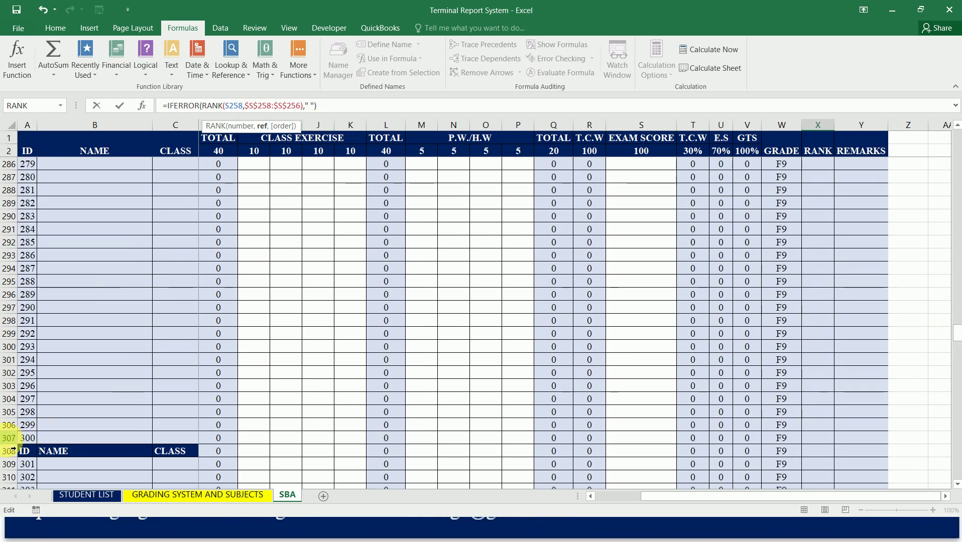
key("BackSpace")
key("BackSpace")
key("BackSpace")
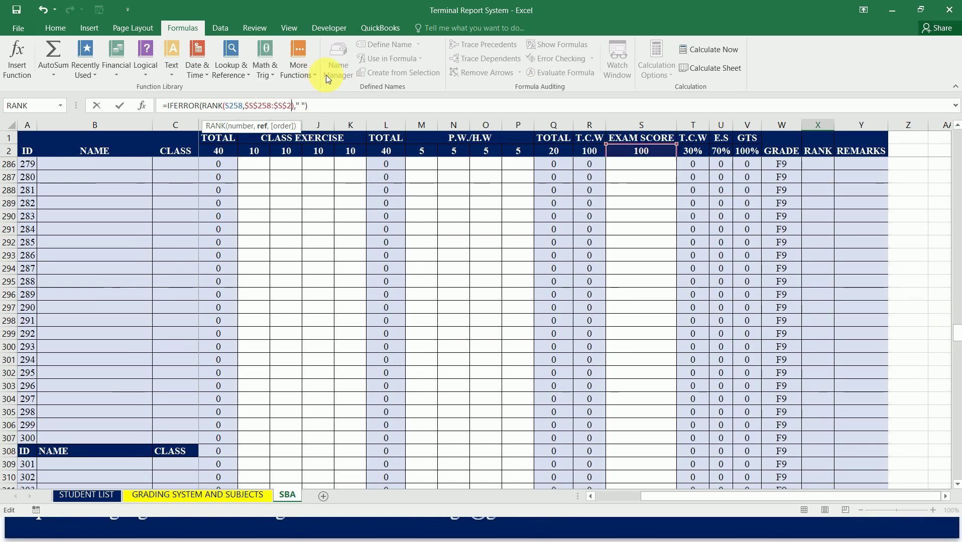
type("307")
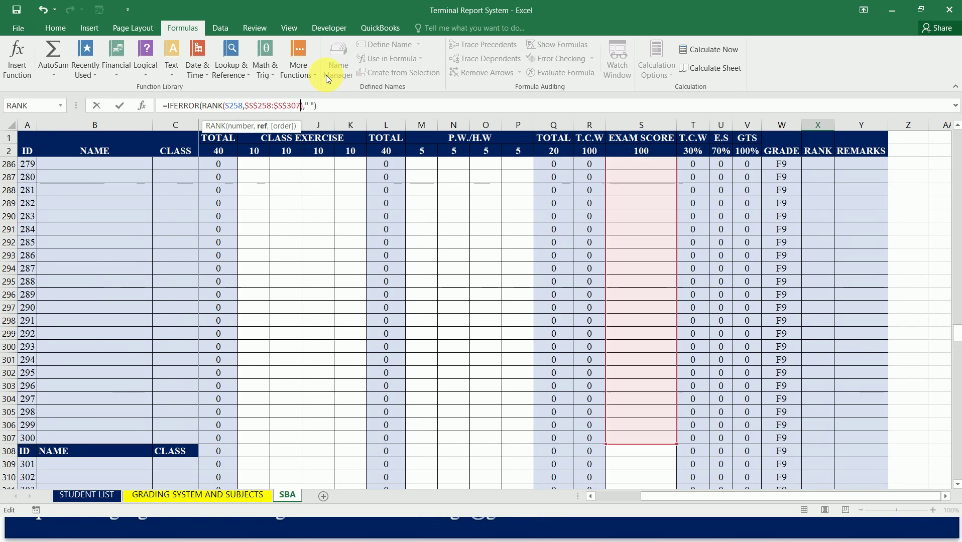
key("Return")
Fill the X258 rank formula down through X307, and copy the formula from X307 into X309.
key("Up")
key("Up")
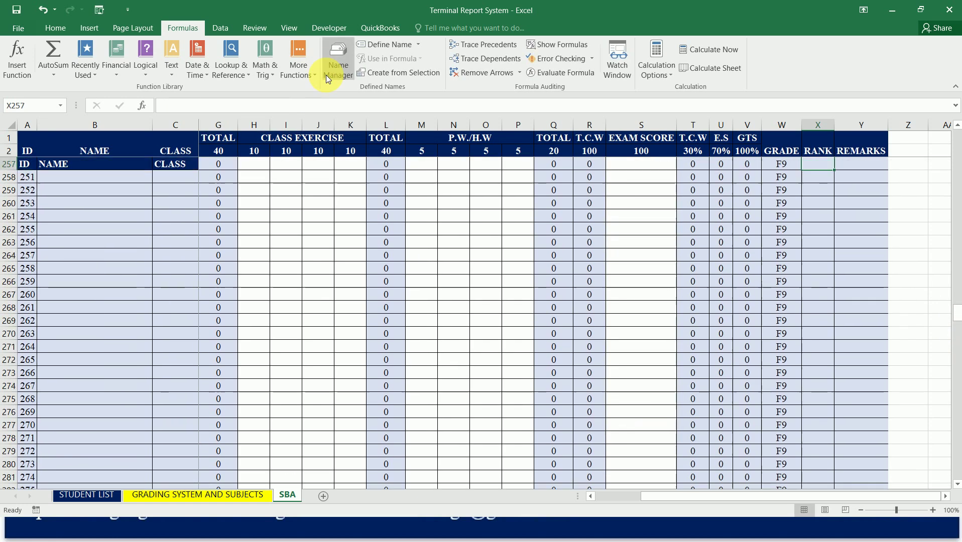
key("Down")
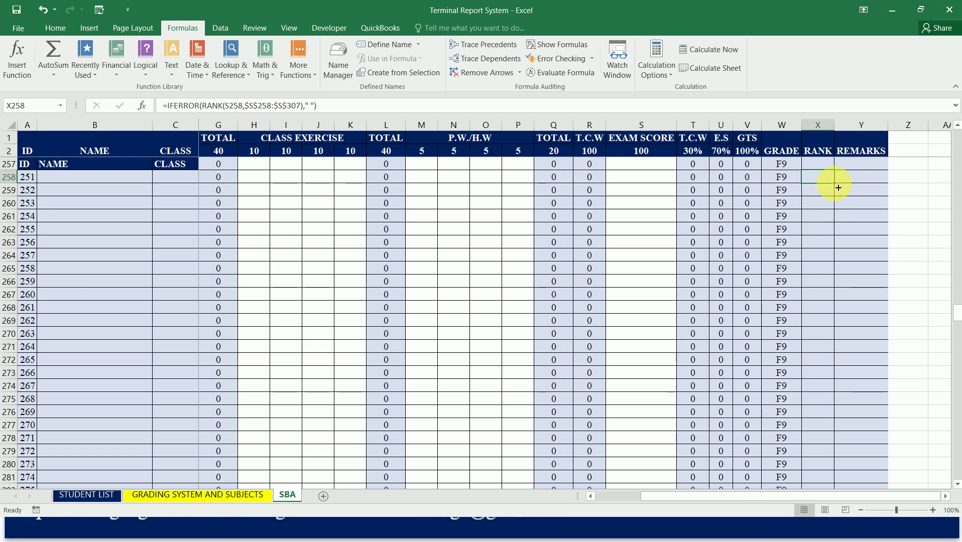
left_click_drag(838, 187, 819, 385)
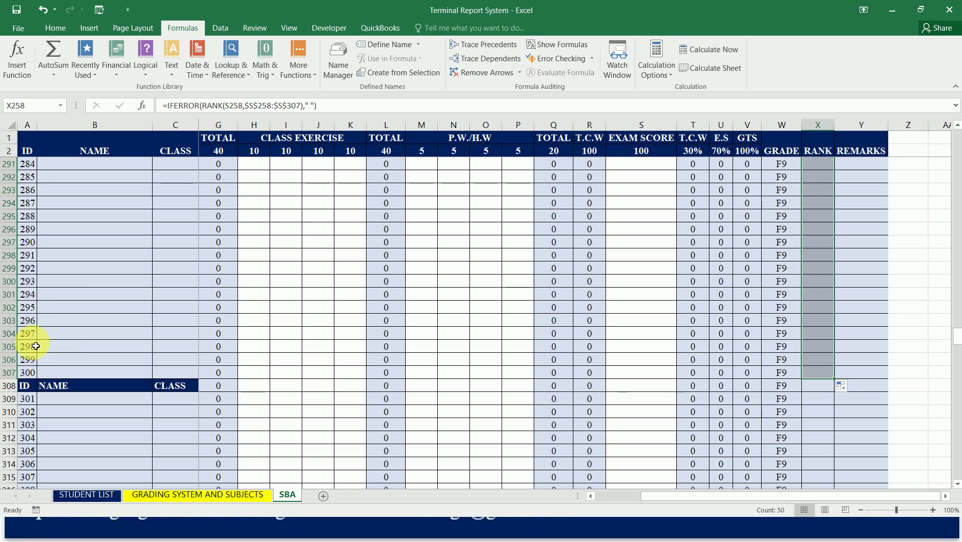
left_click(817, 375)
key("ctrl+c")
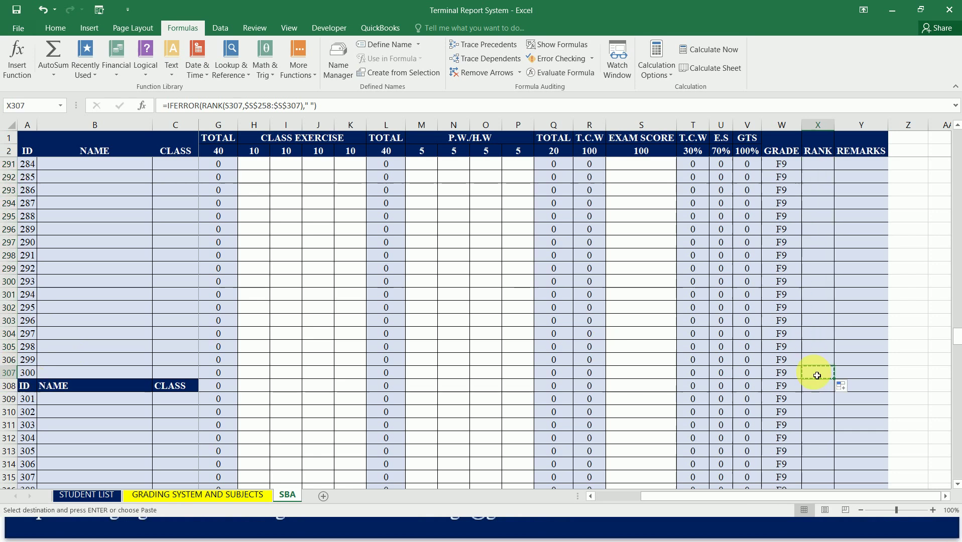
key("Down")
key("Down")
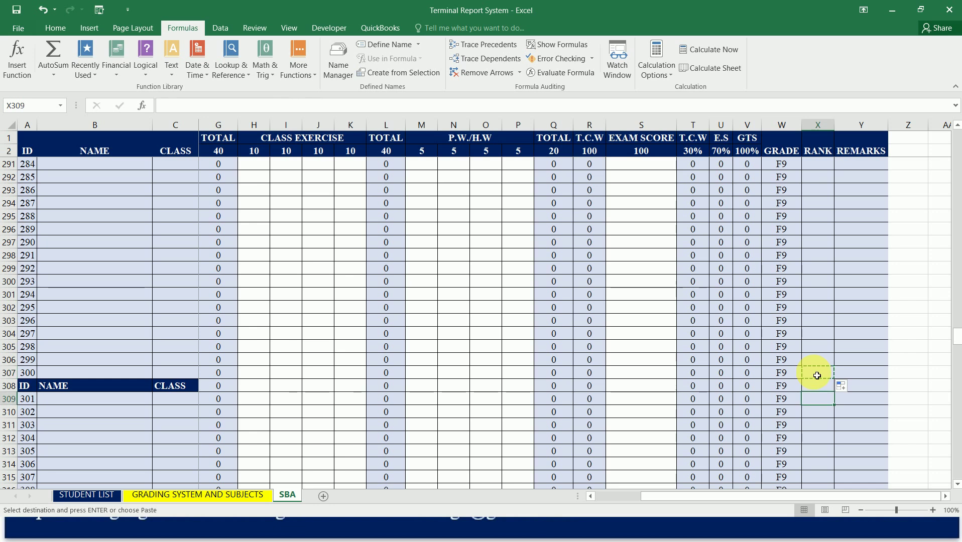
key("ctrl+v")
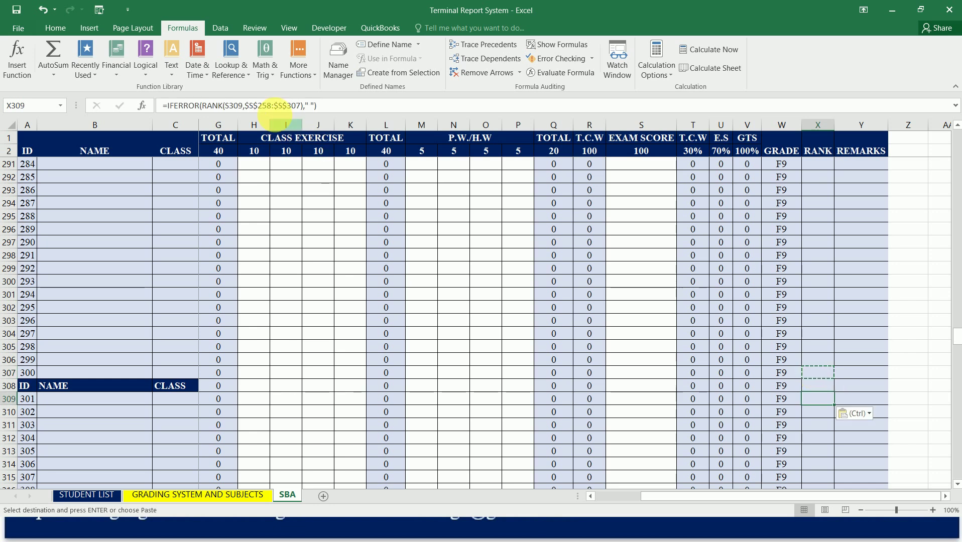
Set the ranked range in the X309 formula to $S$309:$S$358.
left_click(279, 107)
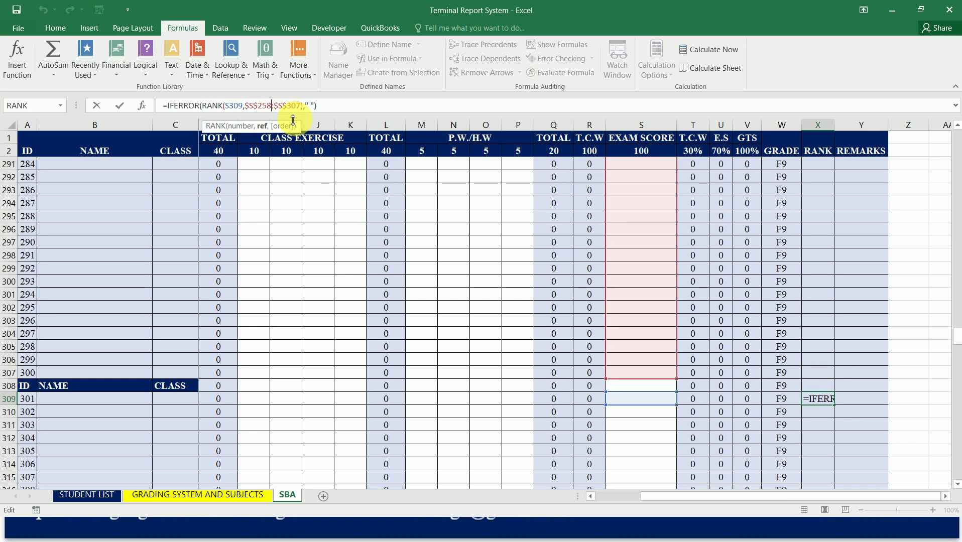
key("BackSpace")
key("BackSpace")
key("BackSpace")
type("309")
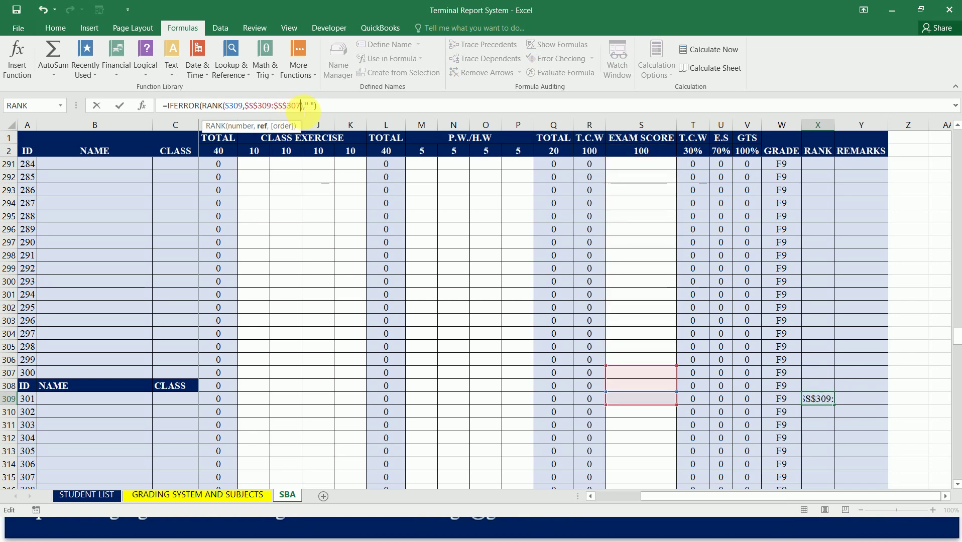
key("BackSpace")
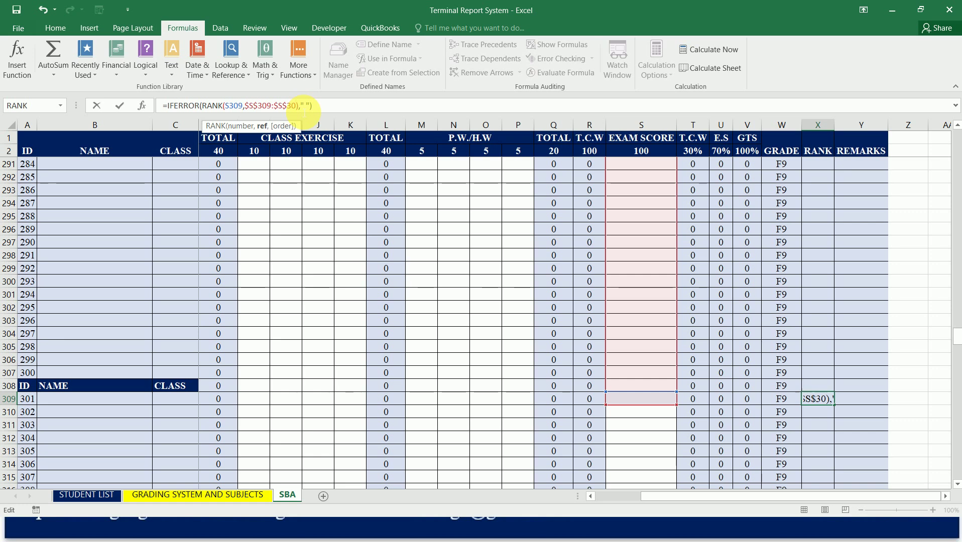
key("BackSpace")
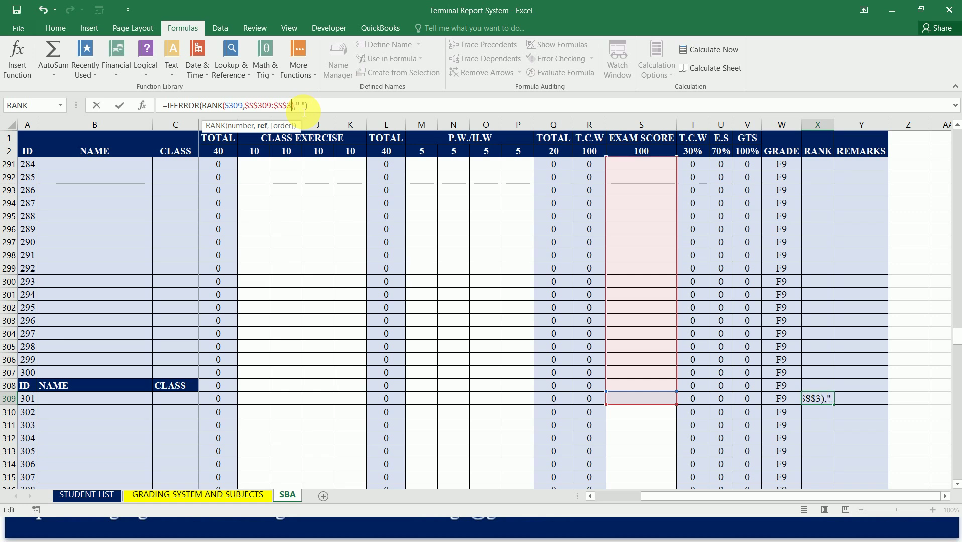
left_click(959, 485)
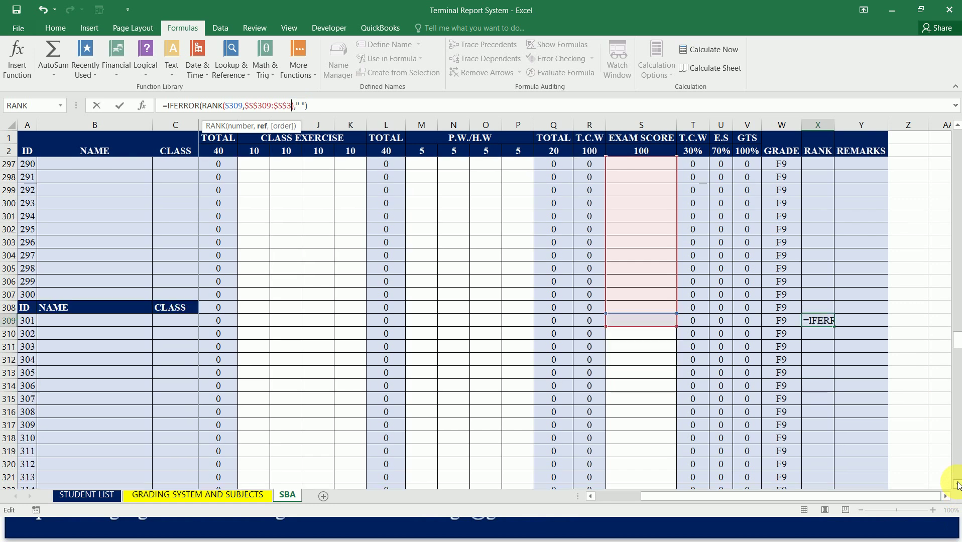
left_click(959, 485)
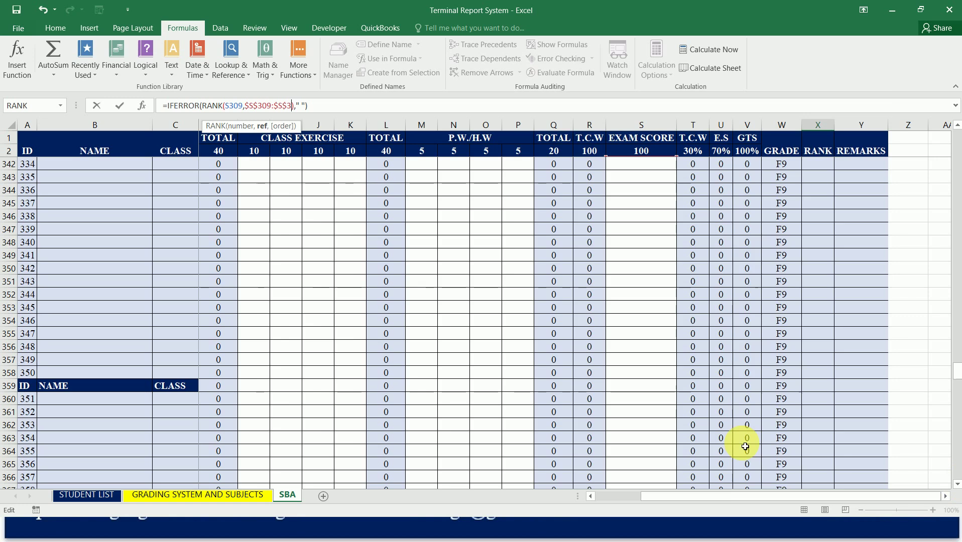
scroll(562, 391, "right", 5)
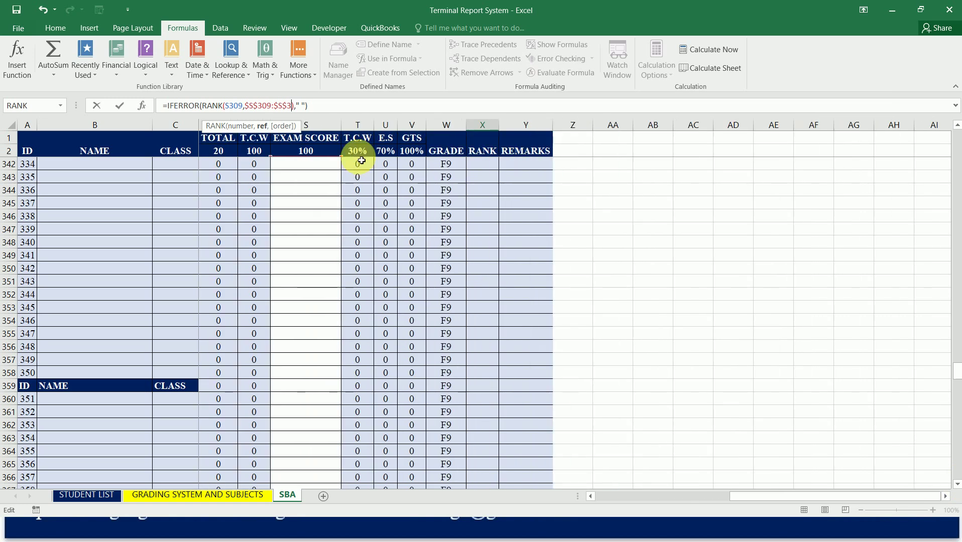
type("58")
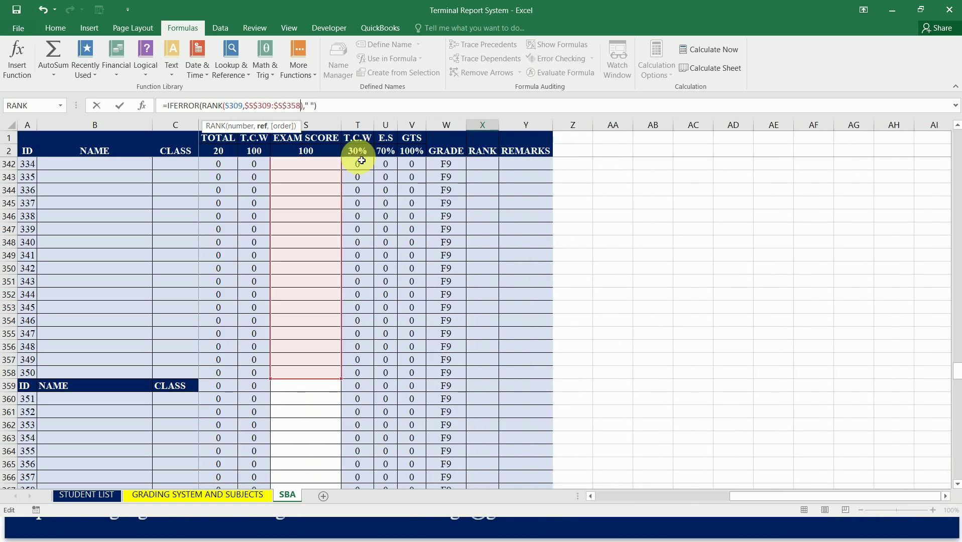
left_click(613, 500)
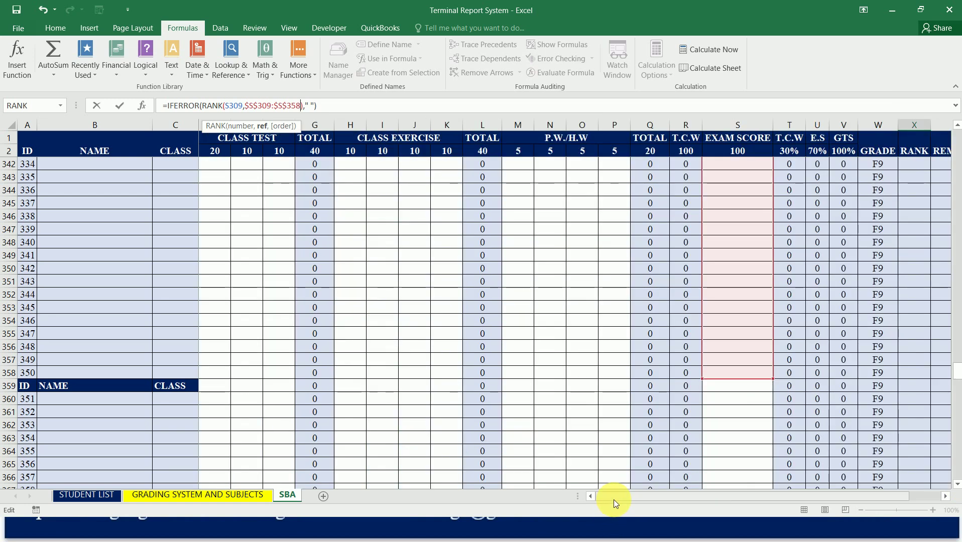
key("Escape")
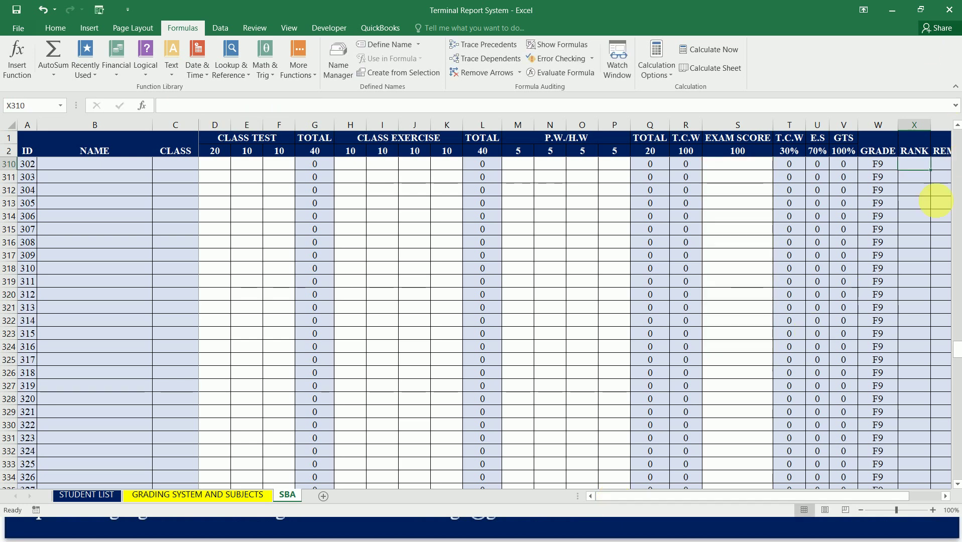
Fill the X309 rank formula down through X358, and copy the formula from X358 into X360.
key("Up")
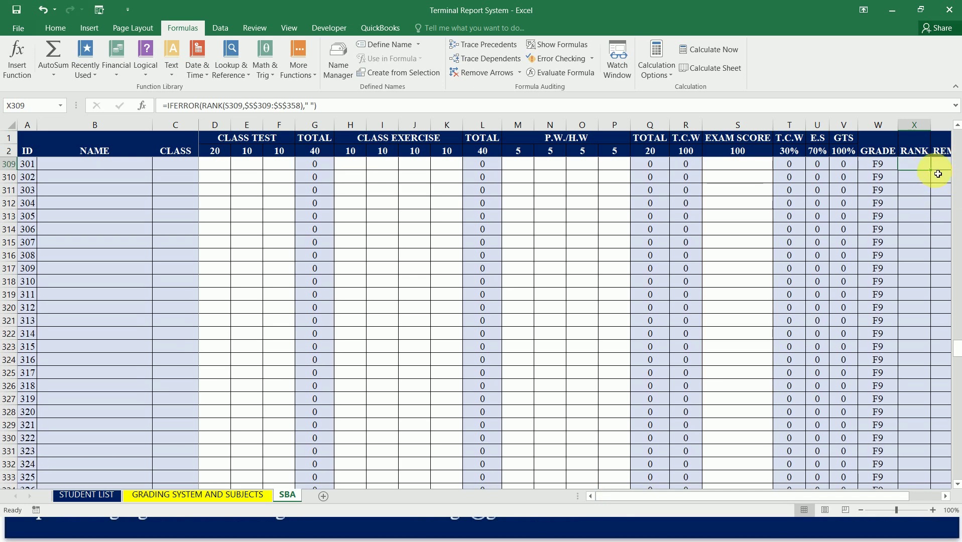
mouse_move(928, 171)
left_mouse_down()
mouse_move(925, 525)
mouse_move(880, 274)
left_mouse_up()
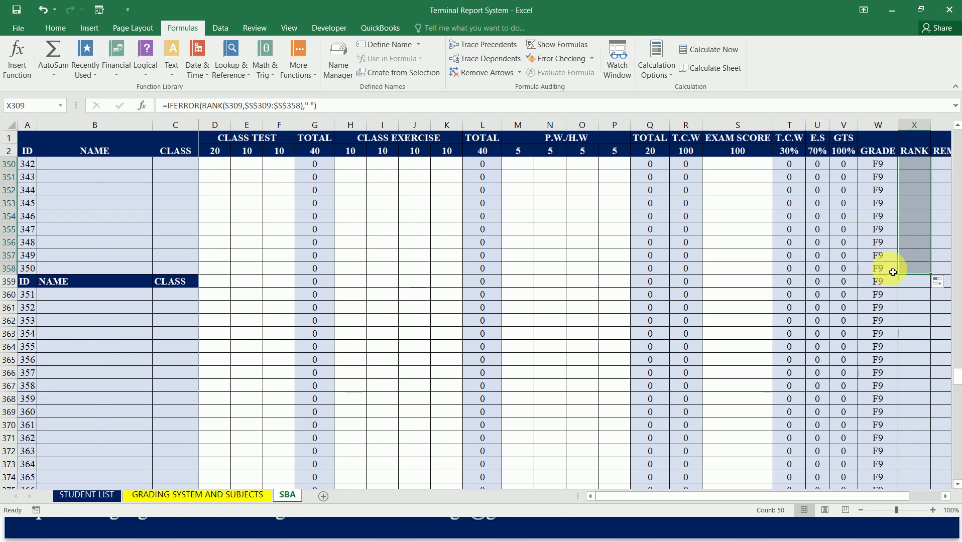
left_click(922, 269)
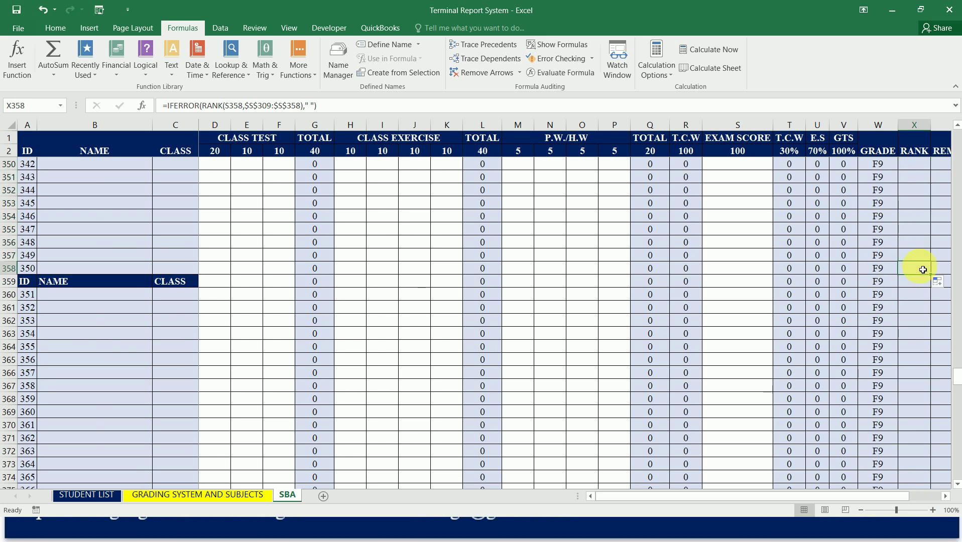
key("ctrl+c")
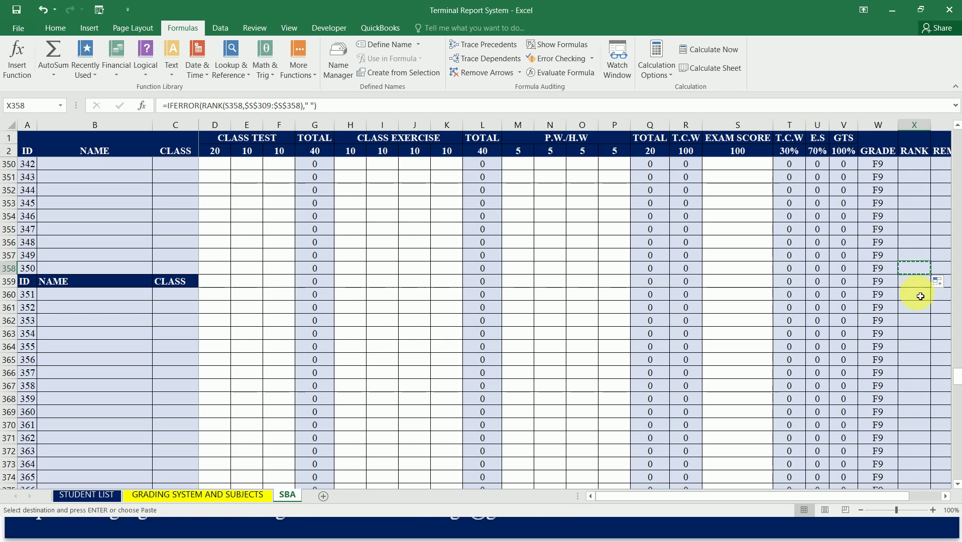
left_click(920, 297)
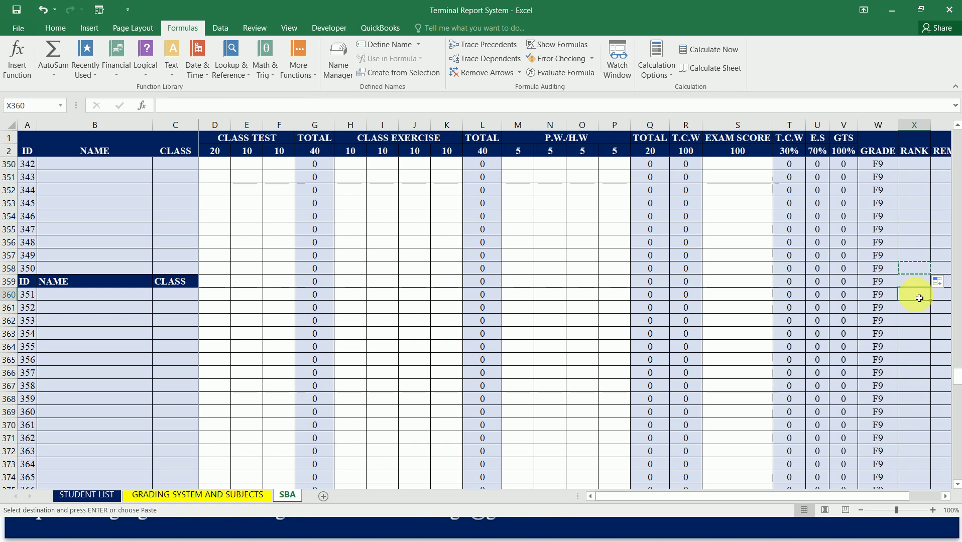
key("ctrl+v")
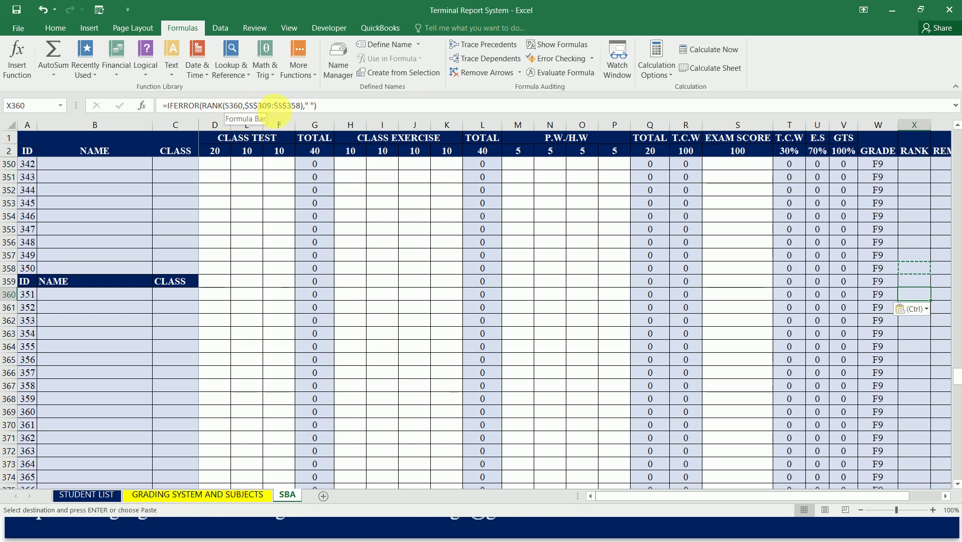
Set the ranked range in the X360 formula to $S$360:$S$409.
left_click(272, 106)
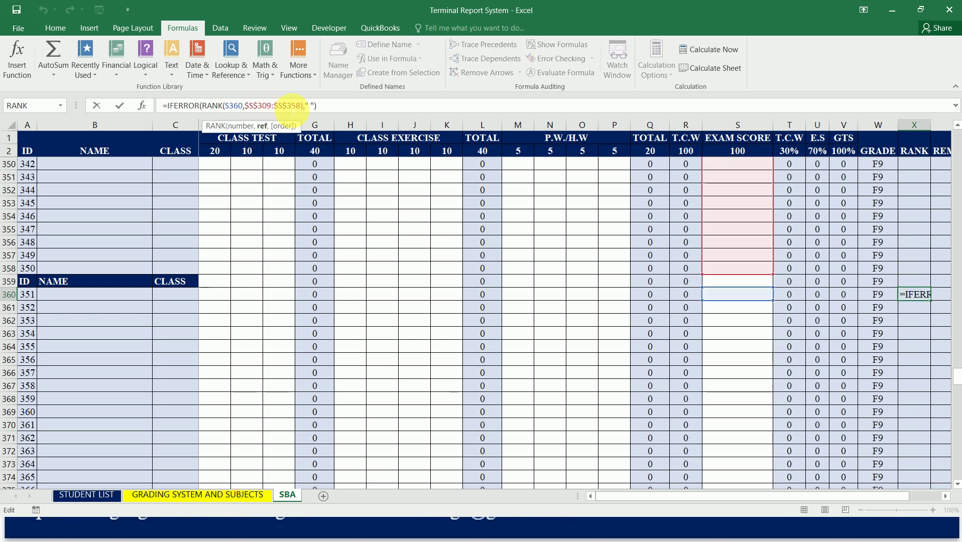
key("BackSpace")
key("BackSpace")
type("60")
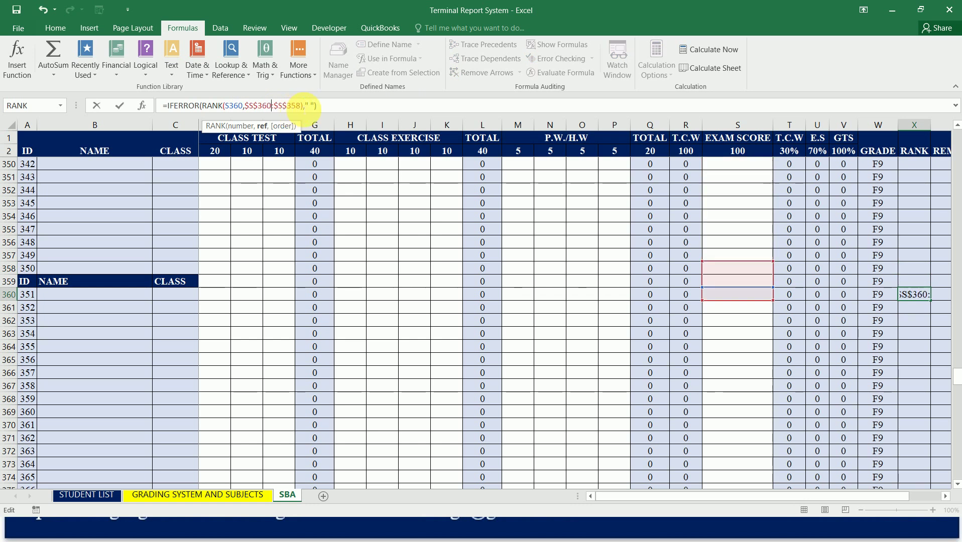
left_click(303, 106)
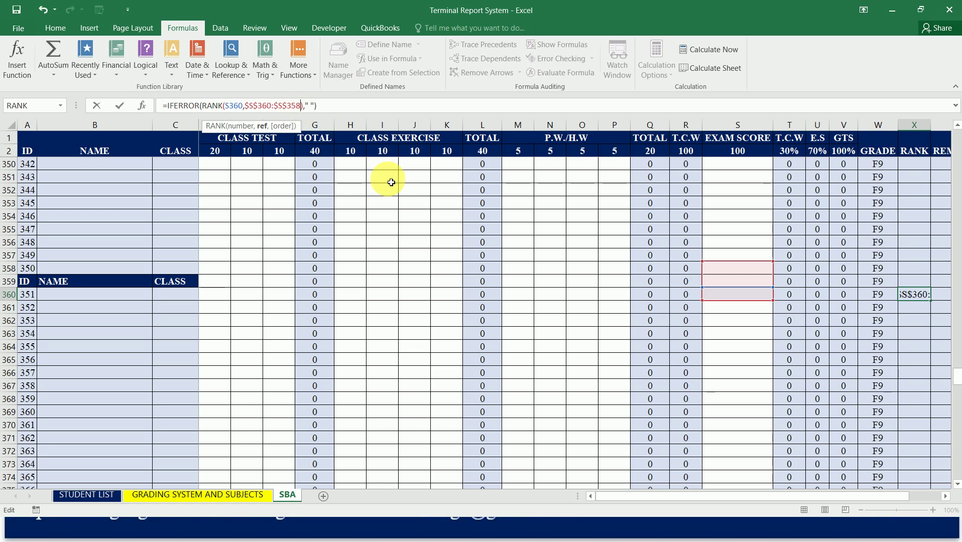
key("BackSpace")
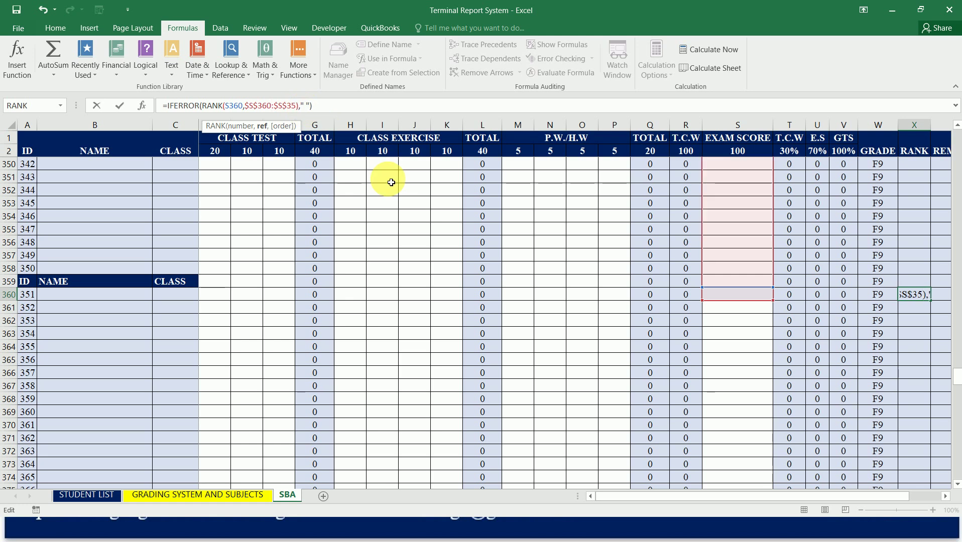
key("BackSpace")
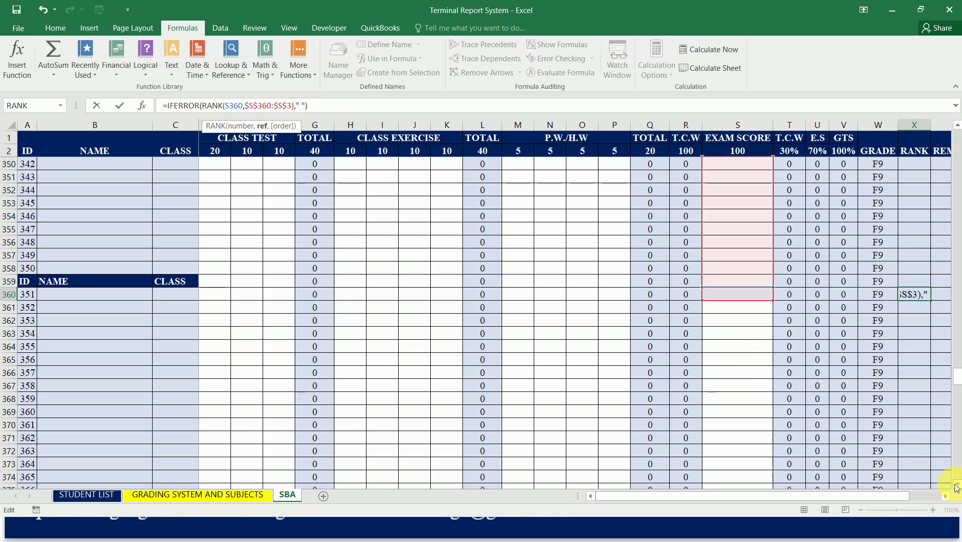
scroll(956, 487, "down", 5)
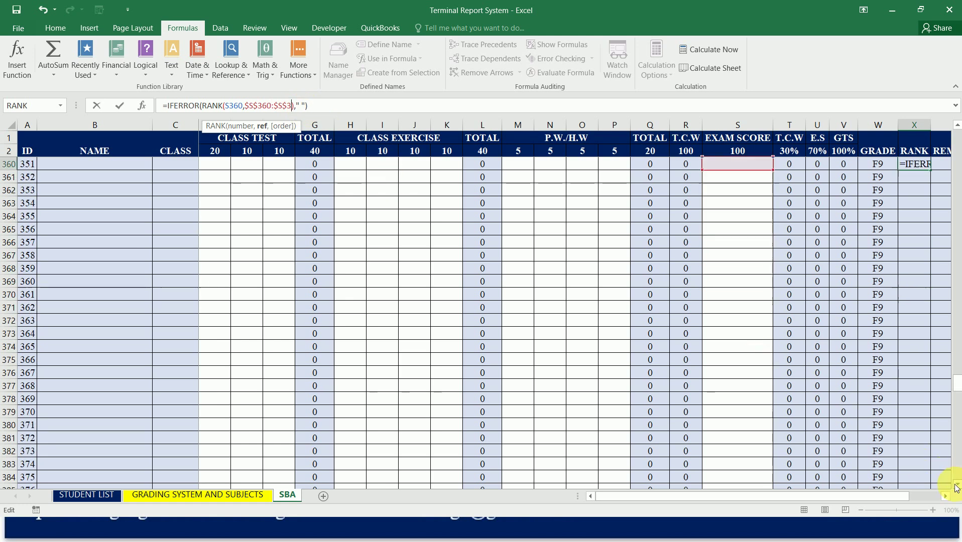
scroll(956, 488, "down", 9)
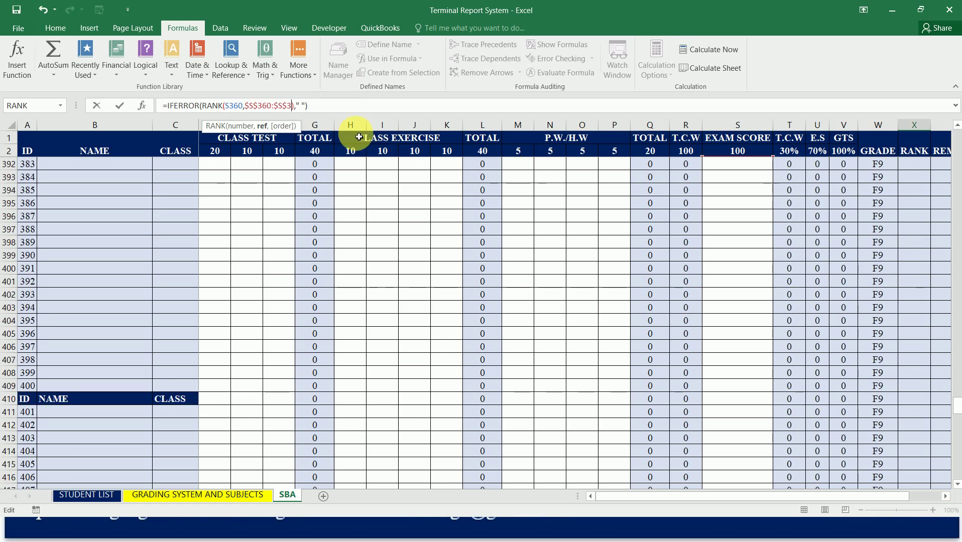
key("BackSpace")
type("409")
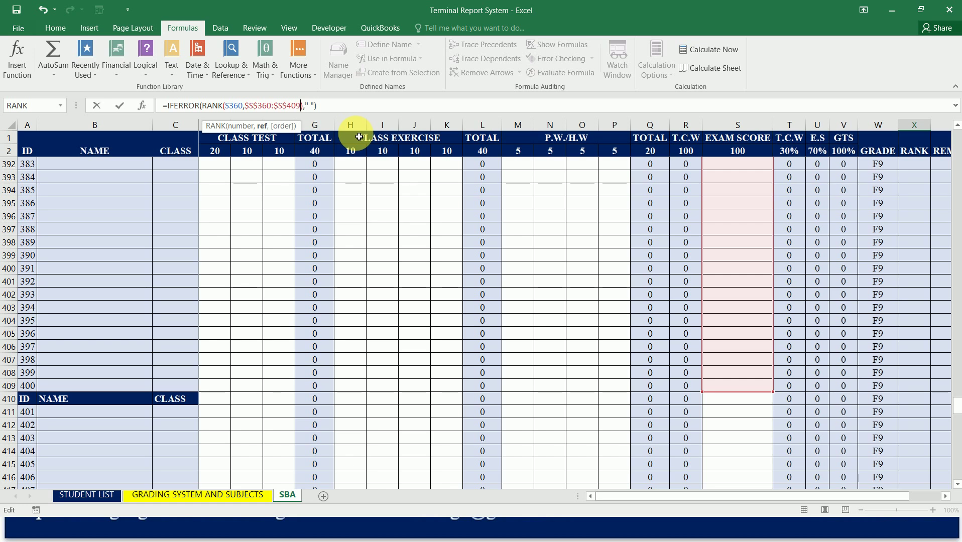
key("Return")
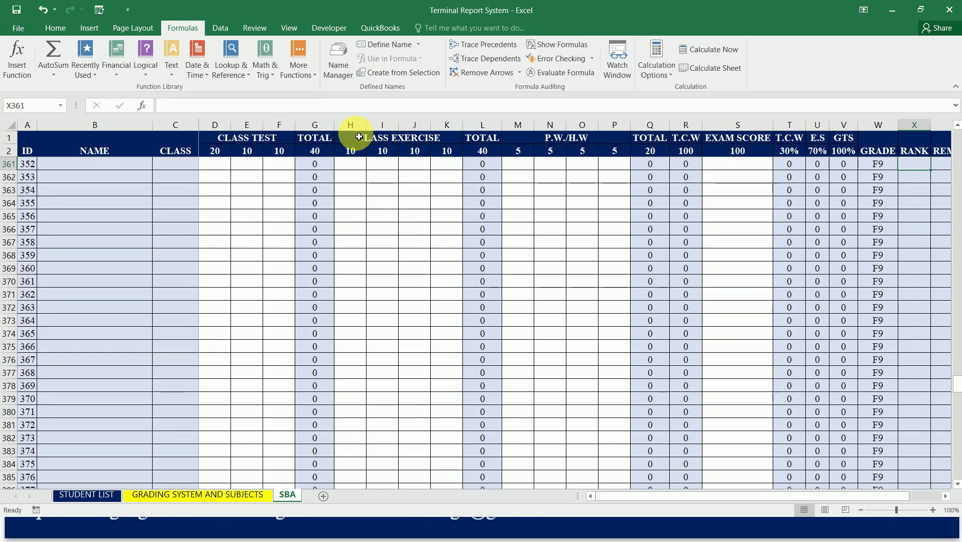
Fill the X360 rank formula down through X409, and copy the formula from X409 into X411.
key("Up")
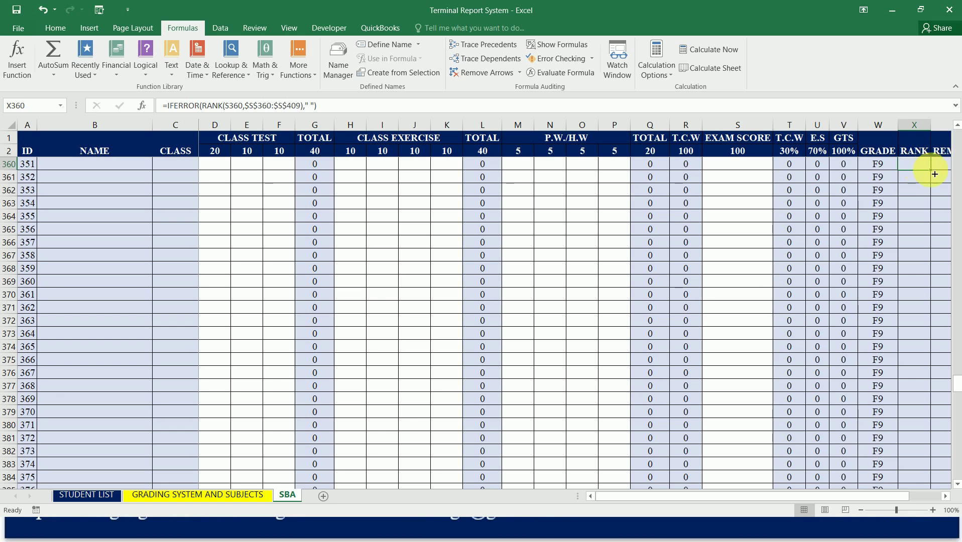
left_click_drag(934, 174, 898, 316)
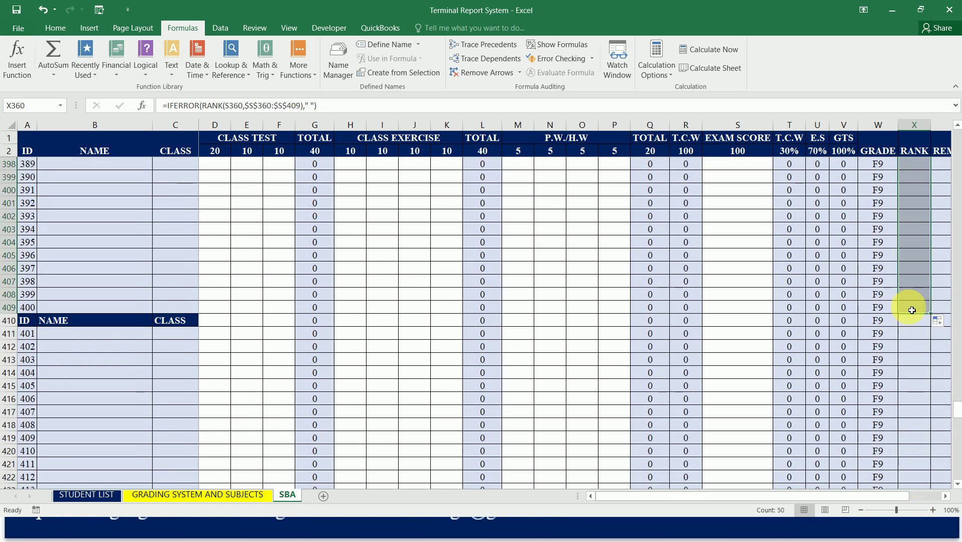
left_click(920, 308)
key("ctrl+c")
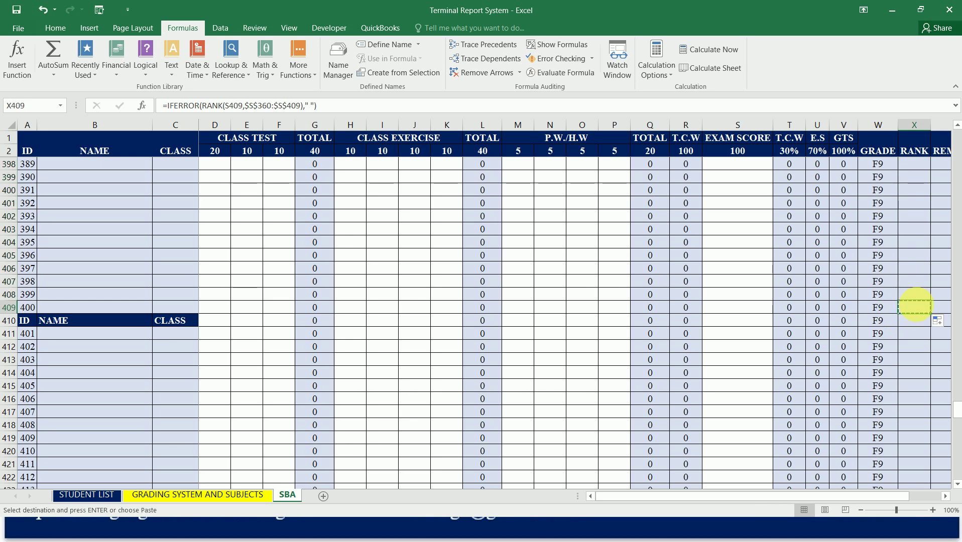
left_click(920, 335)
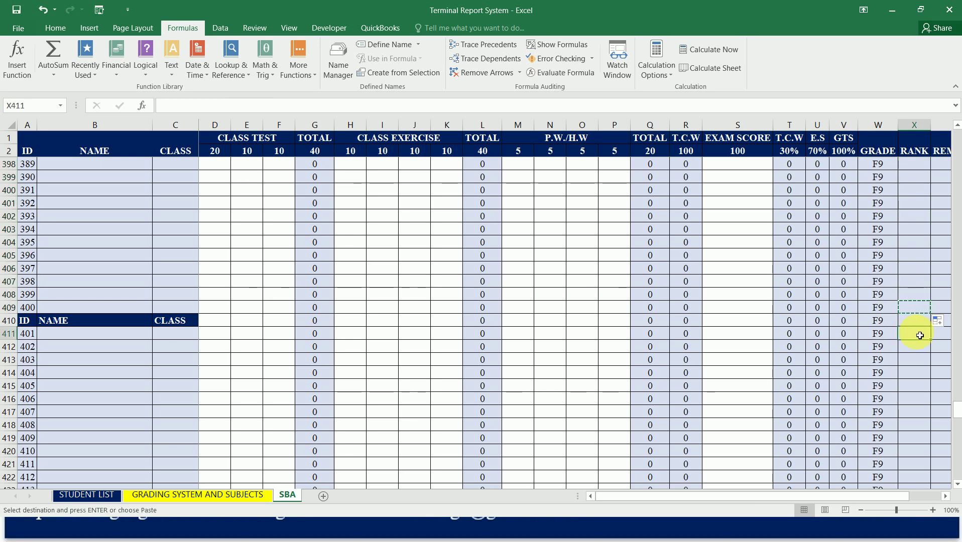
key("ctrl+v")
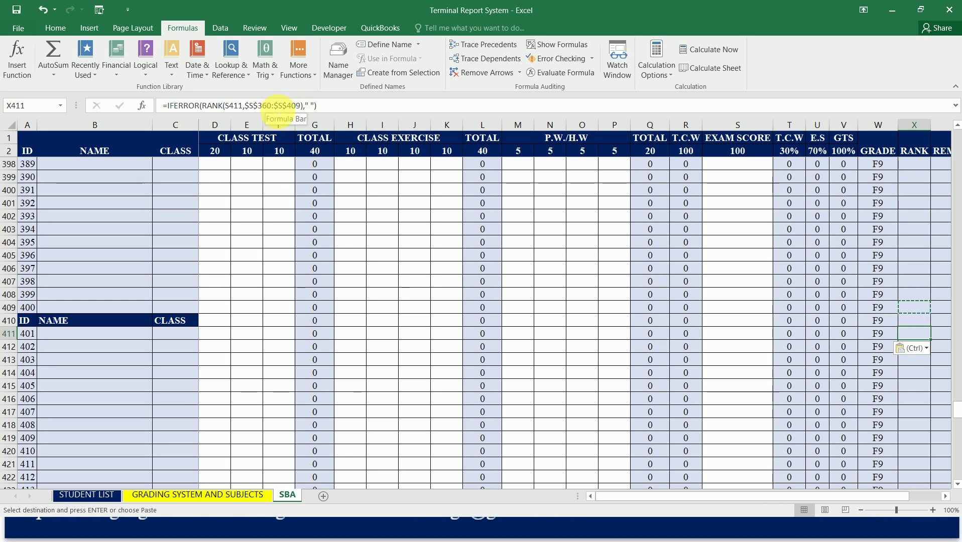
Set the ranked range in the X411 formula to $S$411:$S$460.
left_click(277, 106)
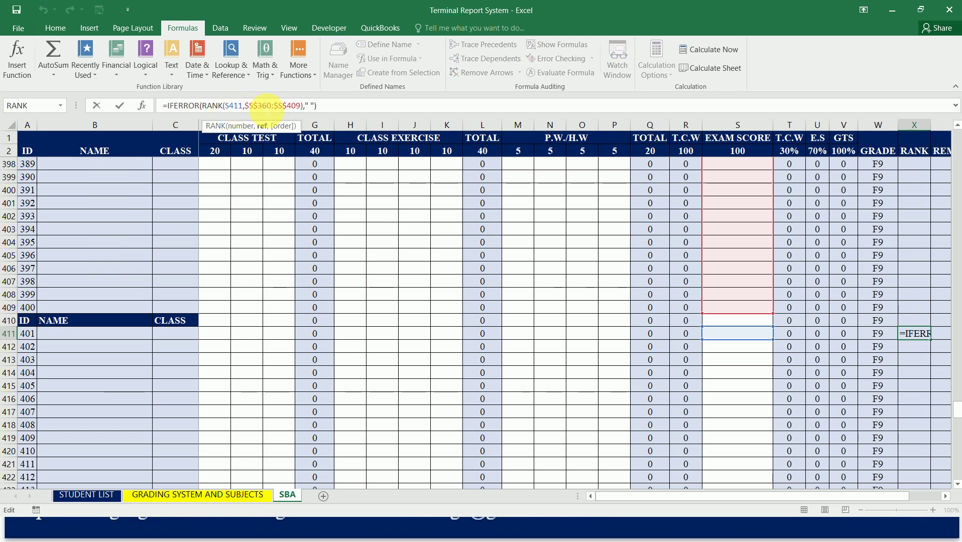
key("BackSpace")
key("BackSpace")
key("BackSpace")
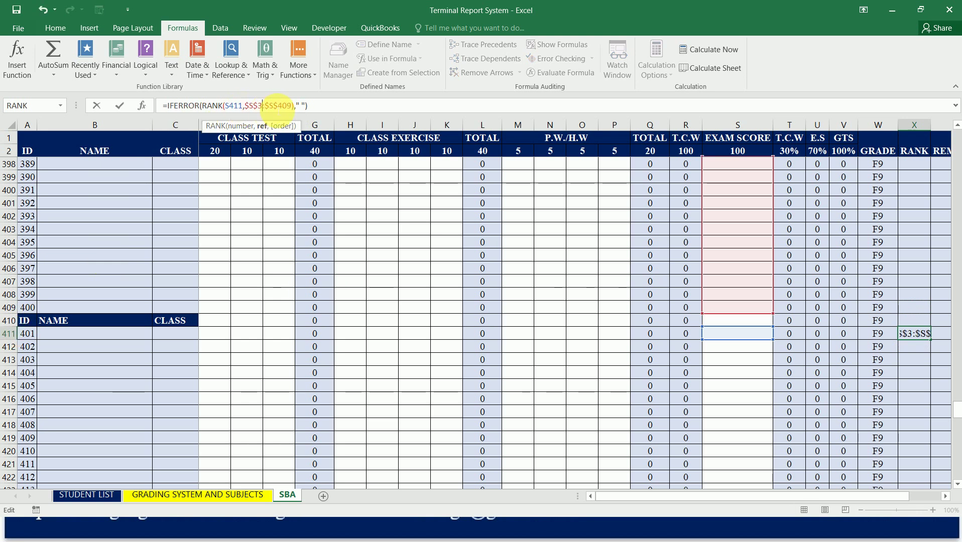
type("411")
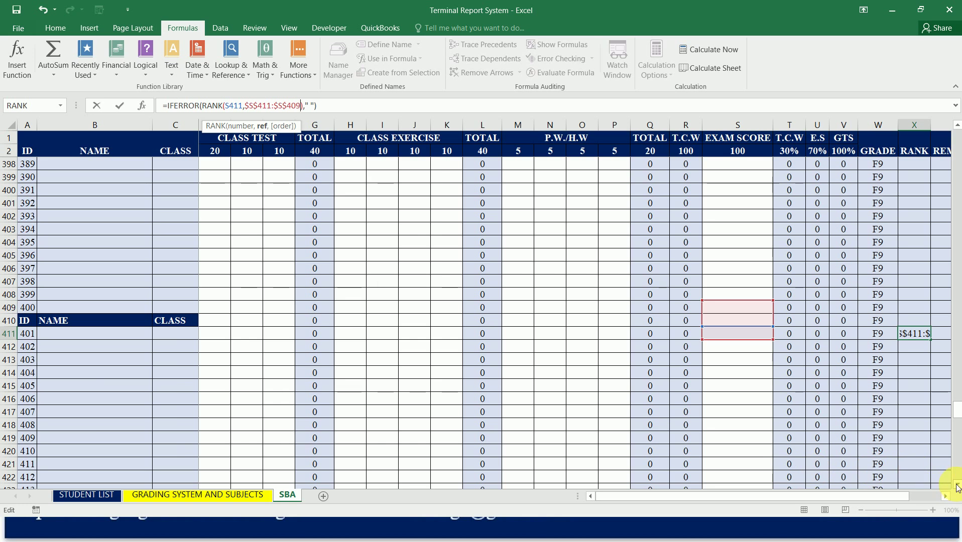
scroll(957, 487, "down", 5)
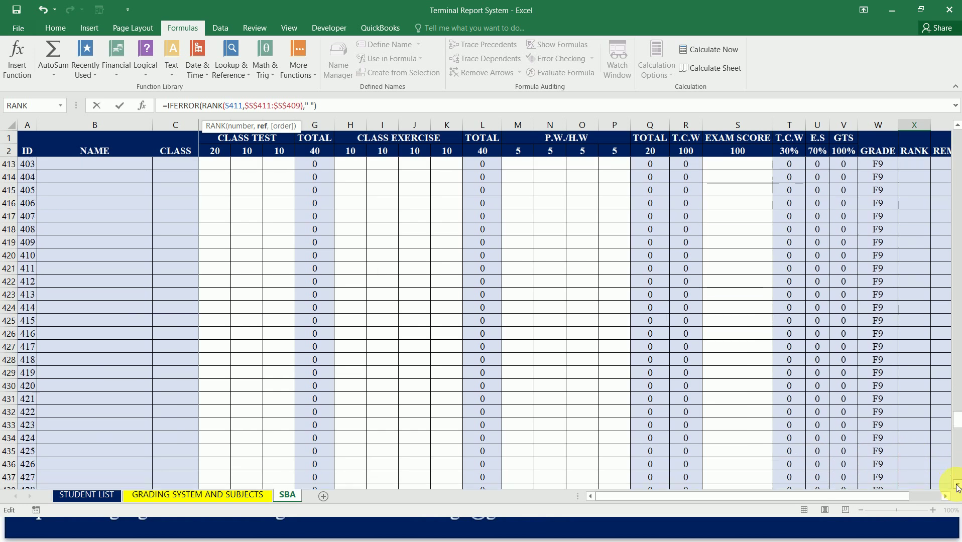
scroll(957, 487, "down", 10)
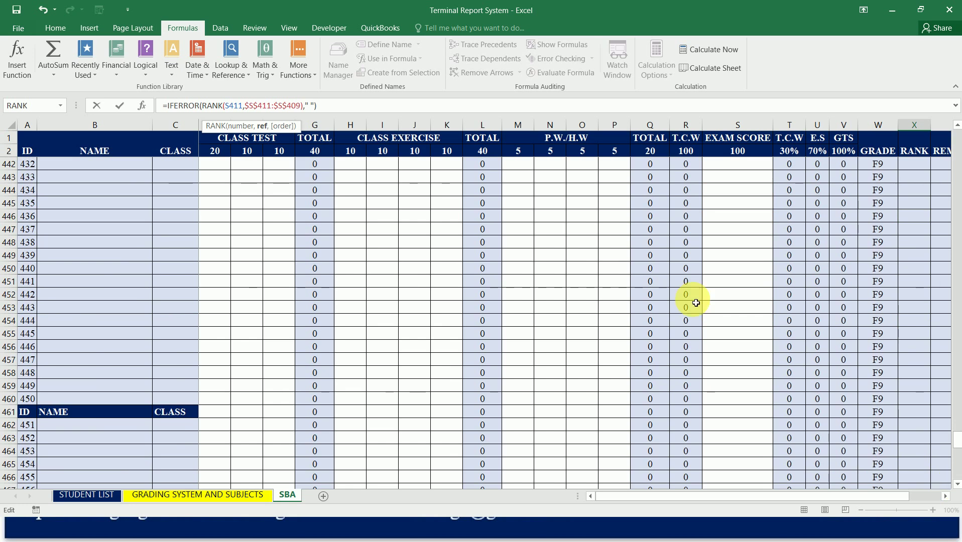
key("BackSpace")
key("BackSpace")
type("60")
key("ctrl+Return")
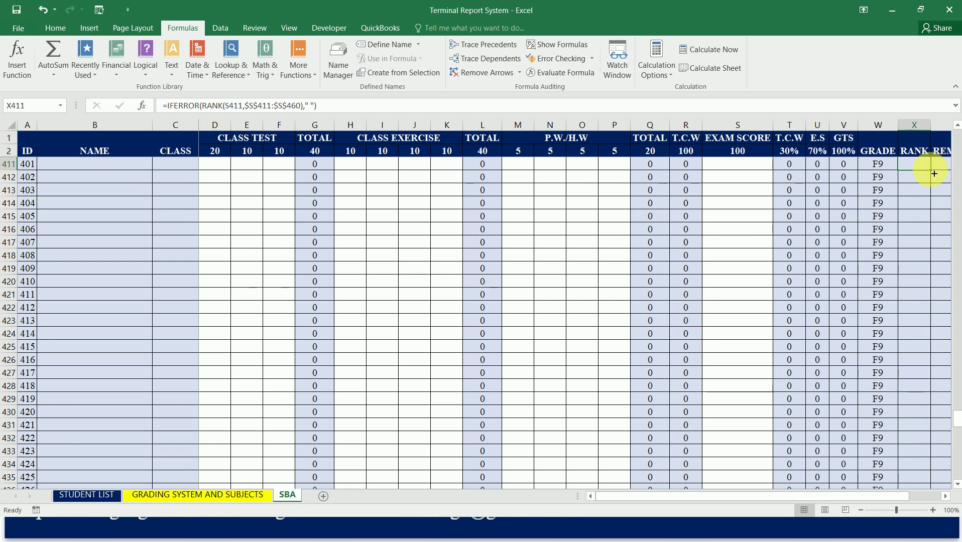
Fill the X411 rank formula down through X460, and copy the formula from X460 into X462.
left_click_drag(934, 174, 924, 406)
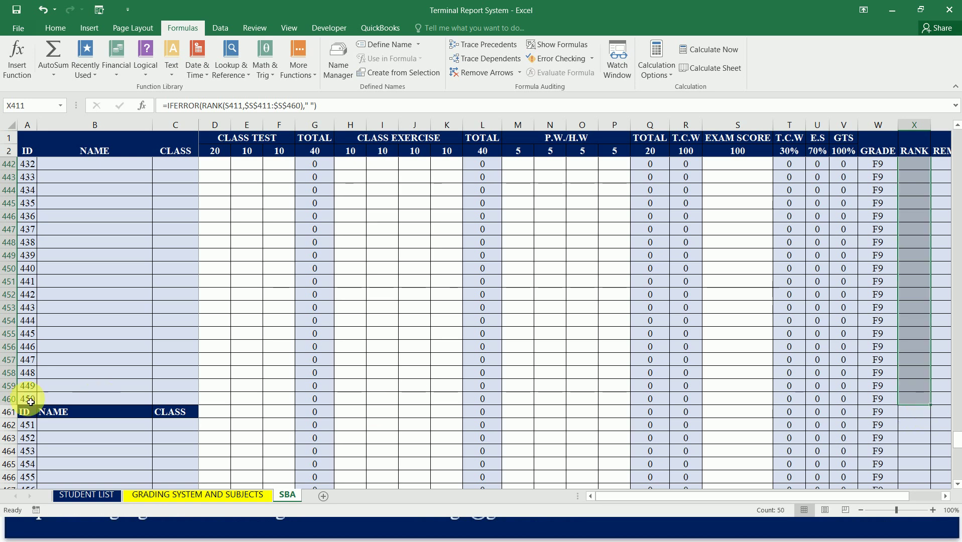
left_click(923, 401)
key("ctrl+c")
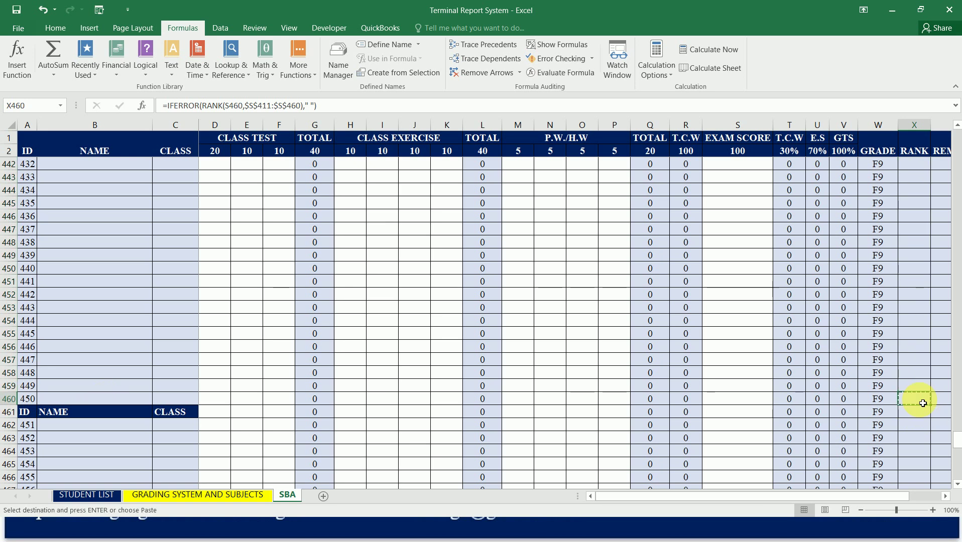
left_click(914, 430)
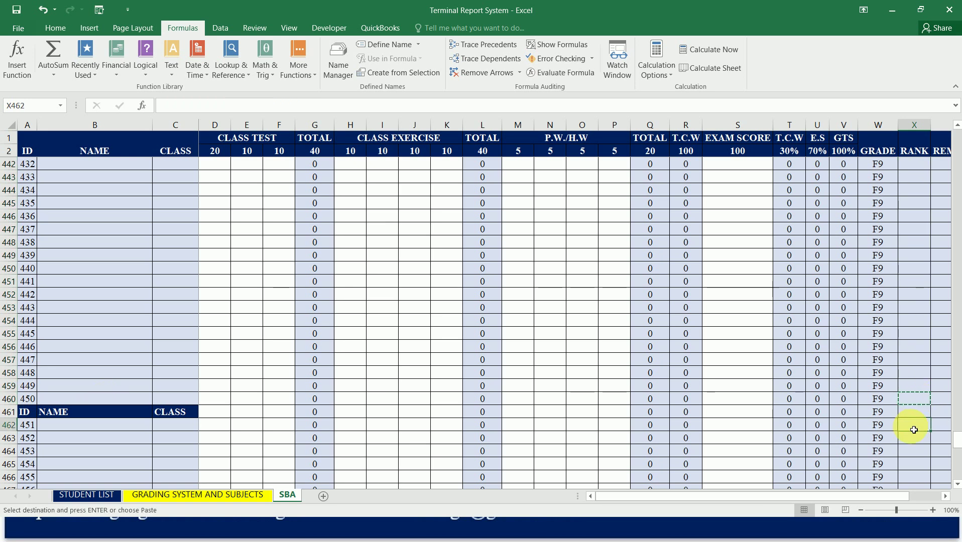
key("ctrl+v")
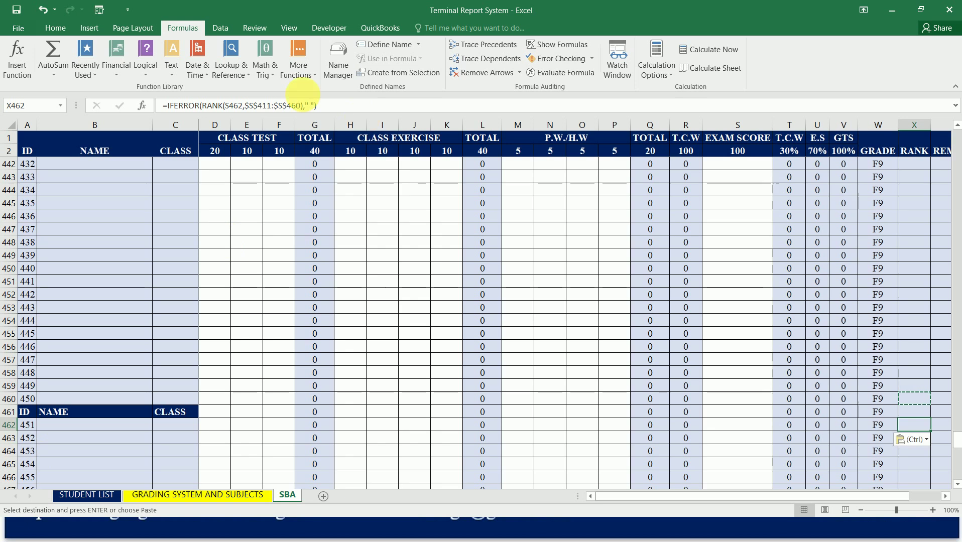
Set the ranked range in the X462 formula to $S$462:$S$511 and fill the formula down through X511.
left_click(274, 107)
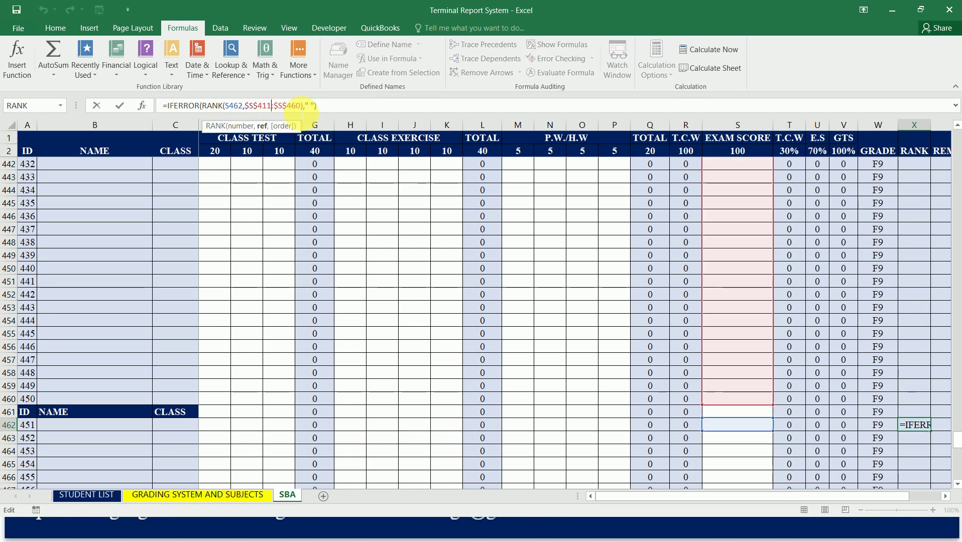
key("BackSpace")
key("BackSpace")
type("62")
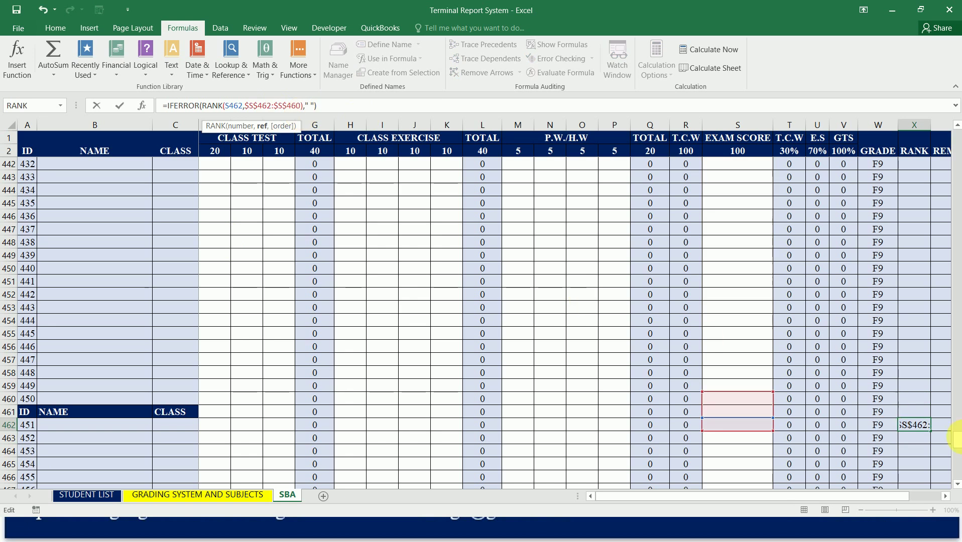
left_click_drag(958, 442, 958, 481)
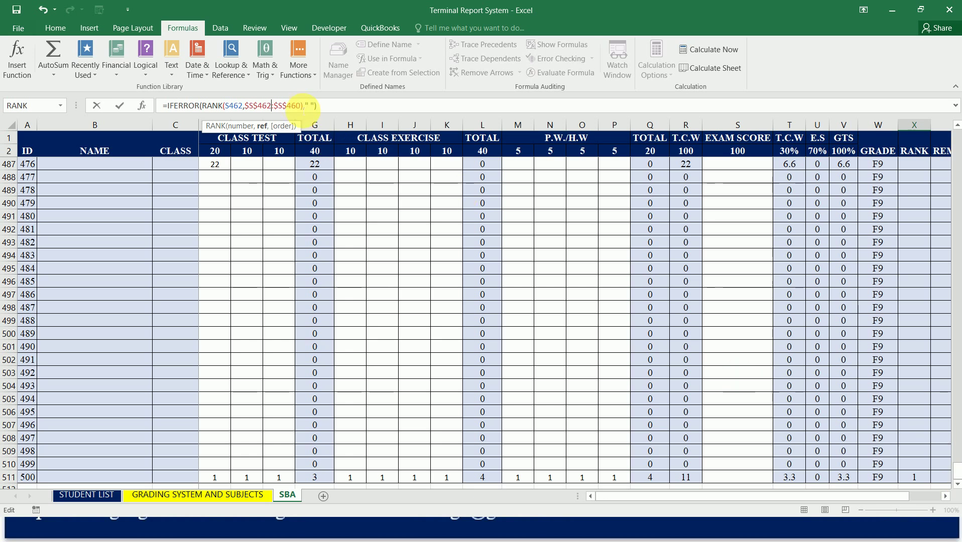
left_click(300, 106)
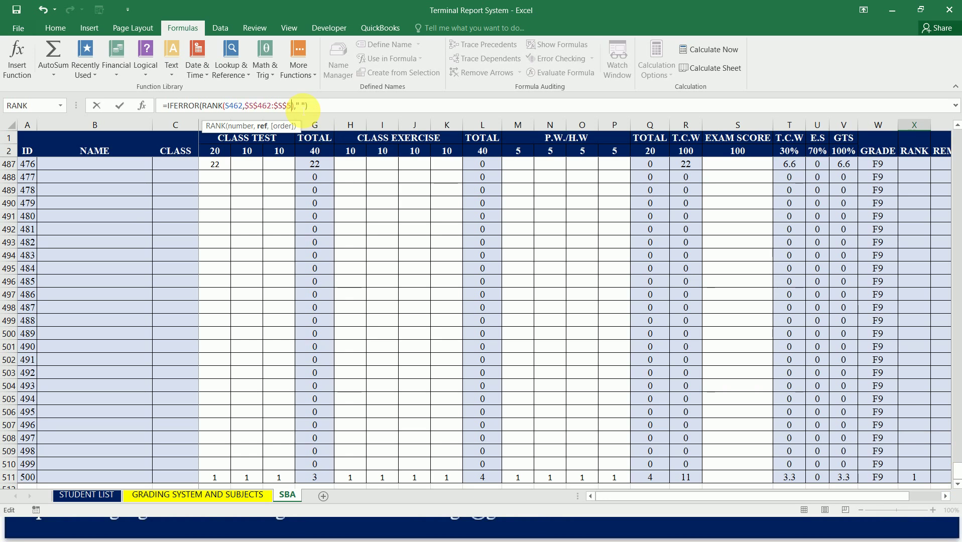
type("11")
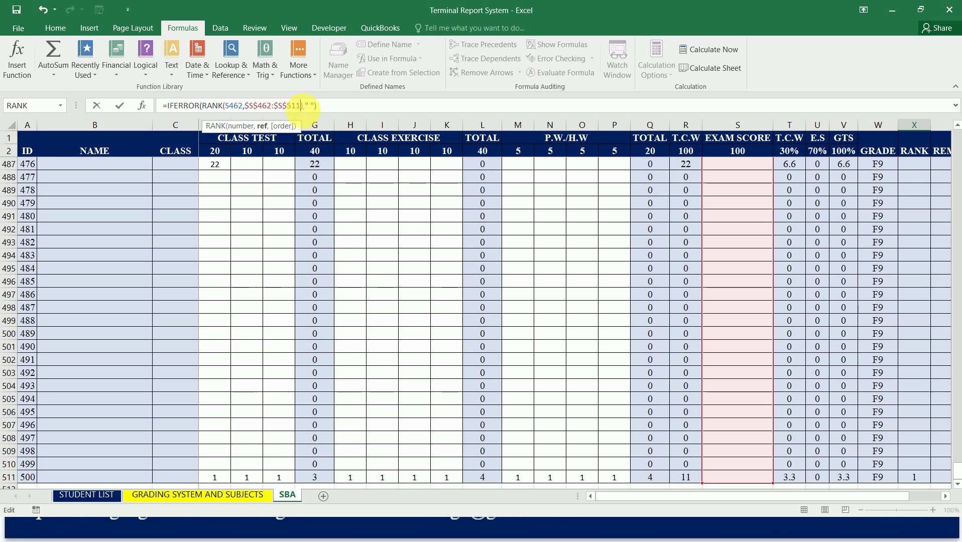
key("Return")
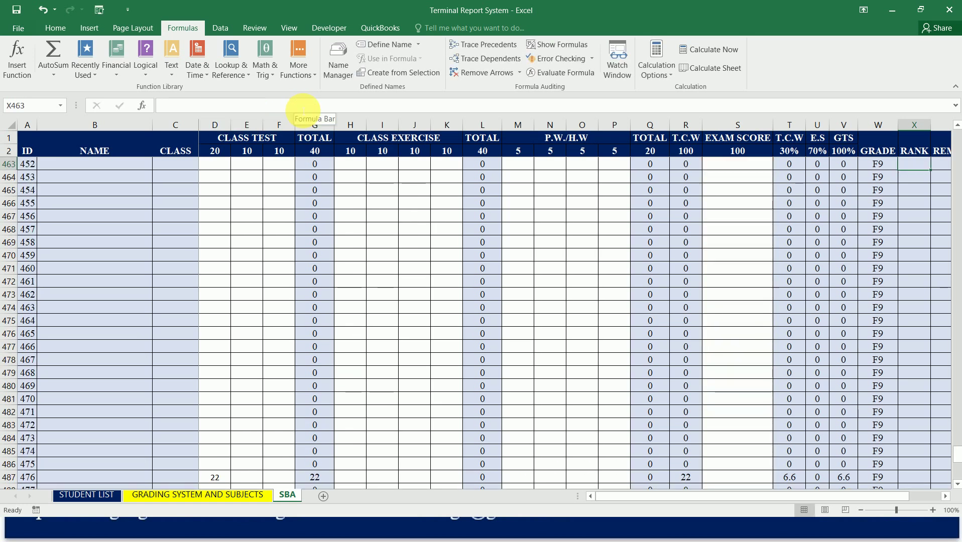
key("Up")
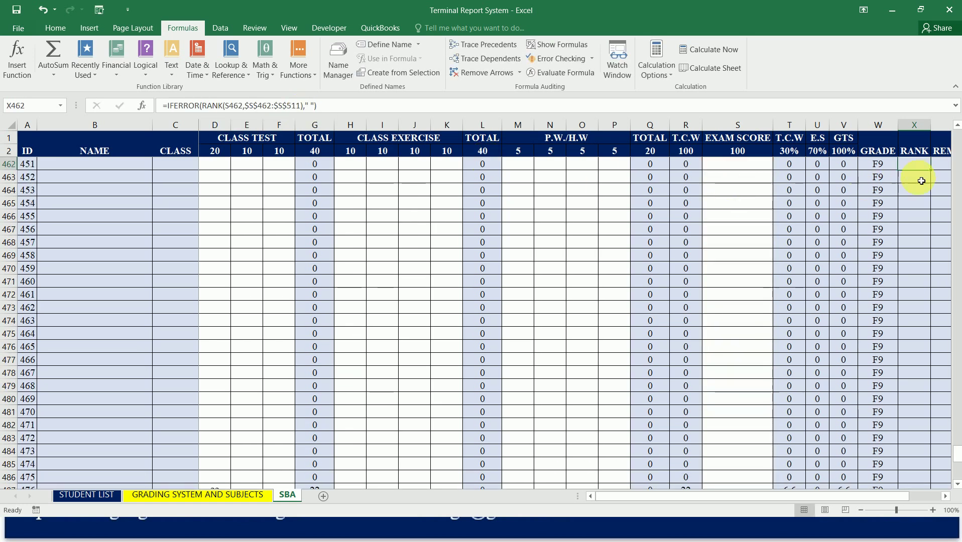
left_click_drag(935, 174, 921, 470)
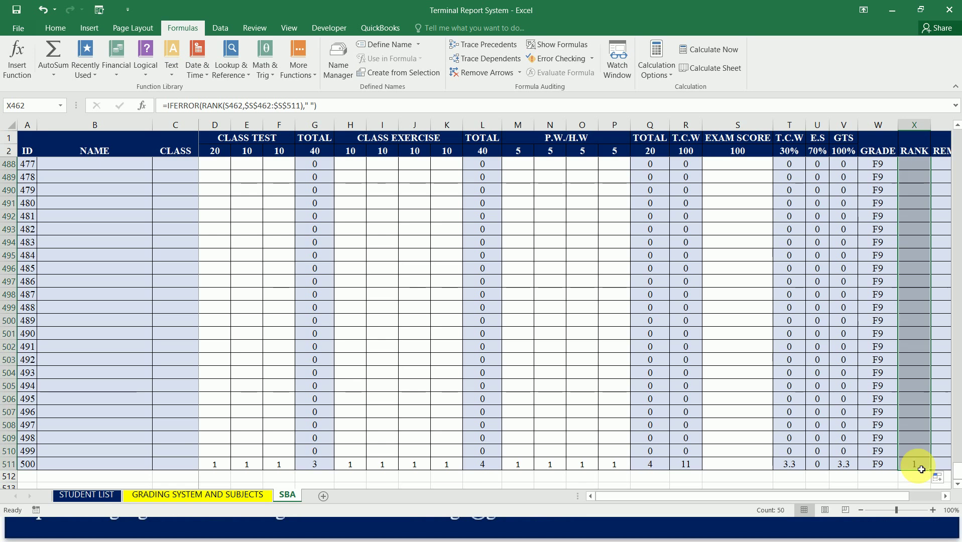
Review the rank formulas in column X from the last class block back up to the header rows.
key("Up")
key("Up")
key("Up")
key("Up")
key("Up")
key("Up")
key("Up")
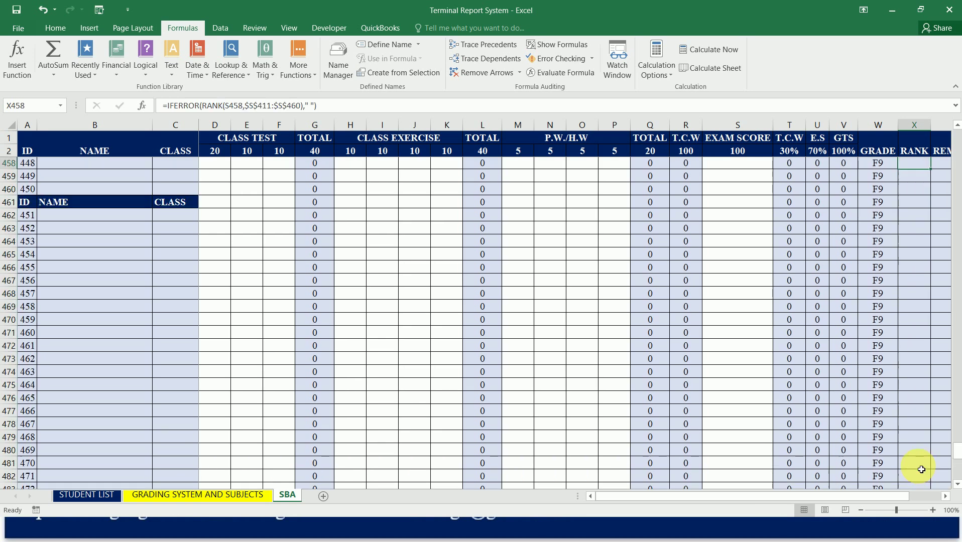
key("Up")
key("Up")
key("Up")
key("Up")
key("Up")
key("Up")
key("Up")
key("Up")
key("Up")
key("Up")
key("Up")
key("Up")
key("Up")
key("Up")
key("Up")
key("Up")
key("Up")
key("Up")
key("Up")
key("Up")
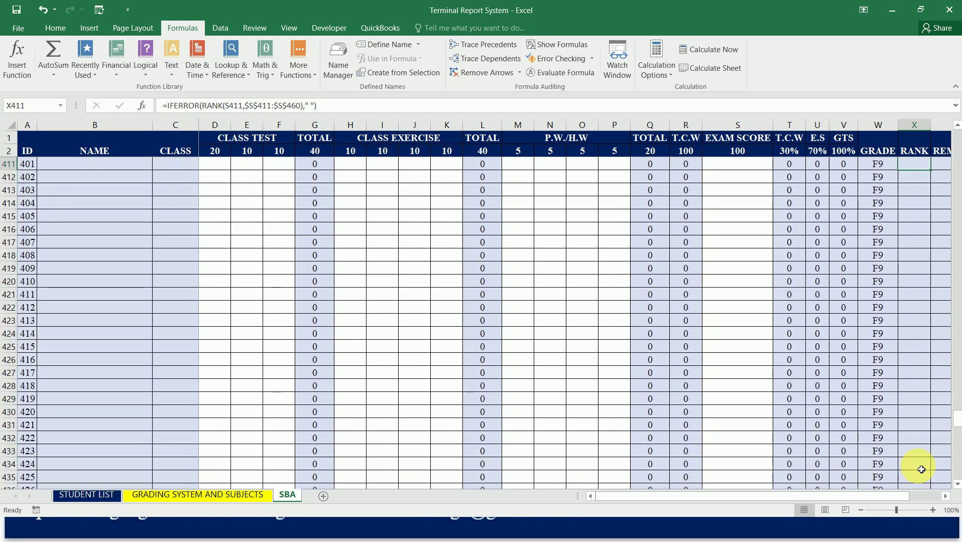
key("Page_Up")
key("Page_Up")
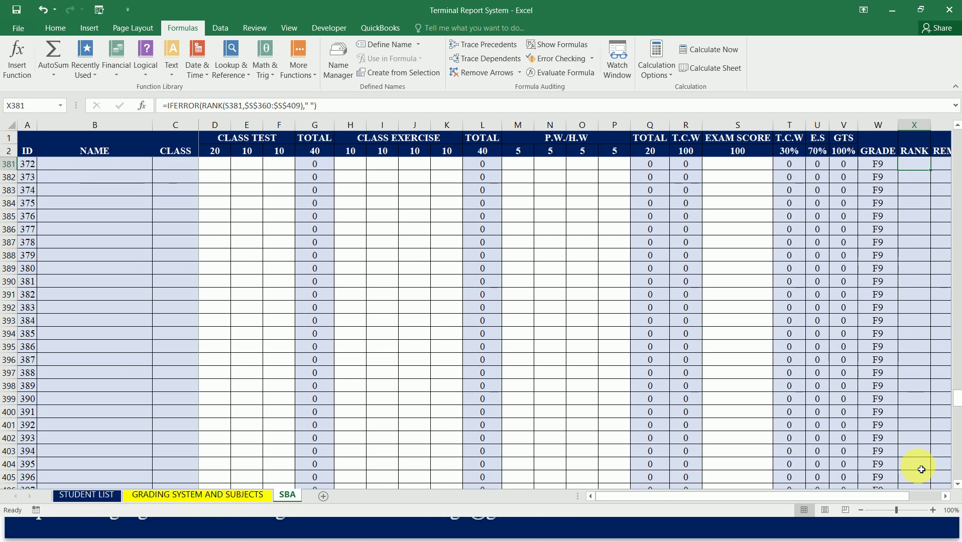
key("ctrl+Up")
key("ctrl+Up")
key("ctrl+Up")
key("ctrl+Up")
key("ctrl+Up")
key("ctrl+Up")
key("ctrl+Up")
key("ctrl+Up")
key("ctrl+Up")
key("ctrl+Up")
key("ctrl+Up")
key("ctrl+Up")
key("ctrl+Up")
key("ctrl+Up")
Enter test exam scores of 100 in S54 and 85 in S55 for the second class block.
key("Down")
key("Down")
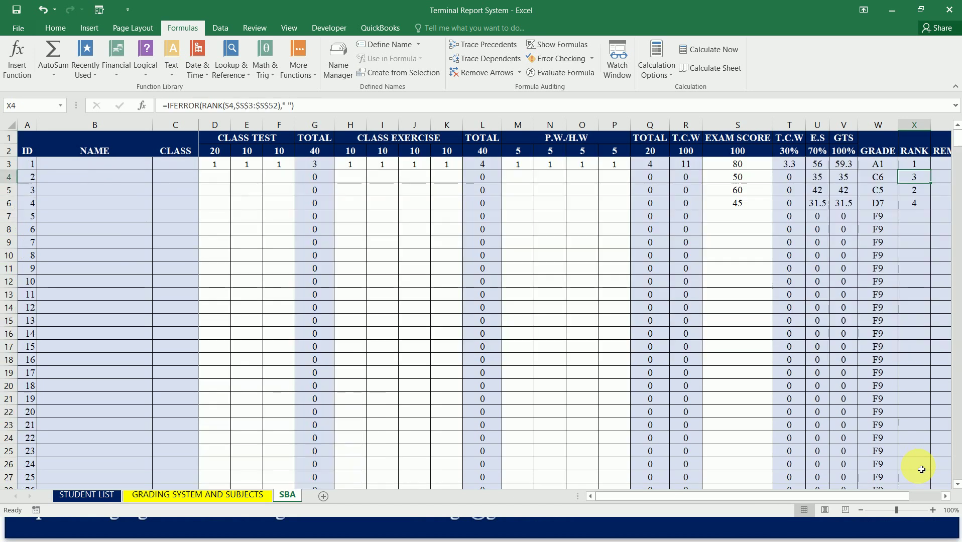
key("Down")
key("Down")
key("Down")
key("Down")
key("Down")
key("Down")
key("Down")
key("Down")
key("Down")
key("Down")
key("Down")
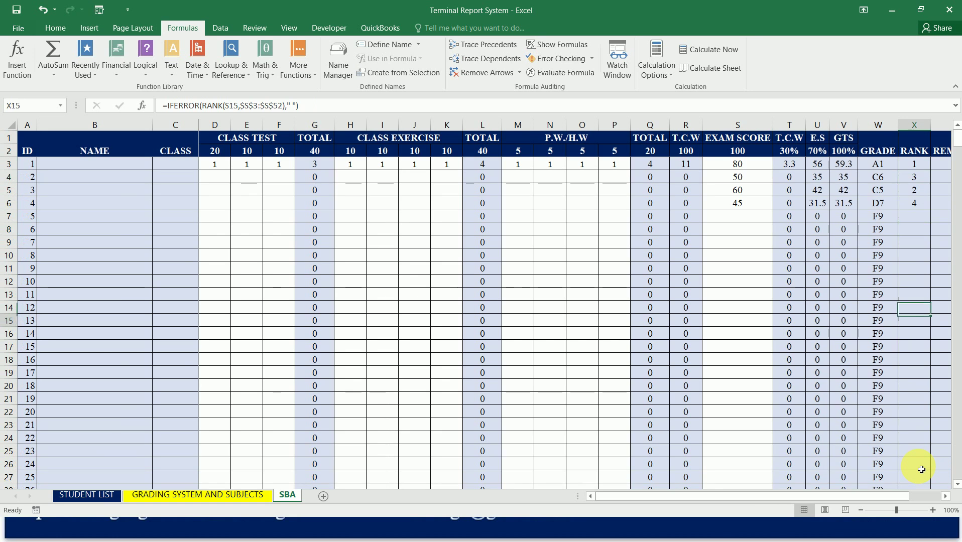
key("Down")
key("Down")
key("Down")
key("Down")
key("Down")
key("Down")
key("Down")
key("Down")
key("Down")
key("Down")
key("Down")
key("Down")
key("Down")
key("Down")
key("Down")
key("Down")
key("Down")
key("Down")
key("Down")
key("Down")
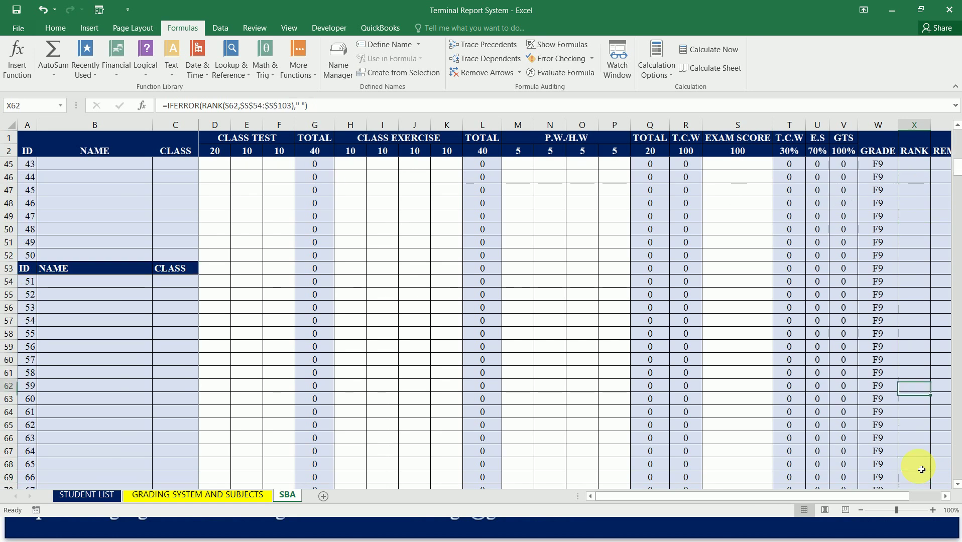
key("Up")
key("Up")
key("Up")
key("Up")
key("Up")
key("Up")
key("Up")
key("Up")
key("Left")
key("Left")
key("Left")
key("Left")
key("Left")
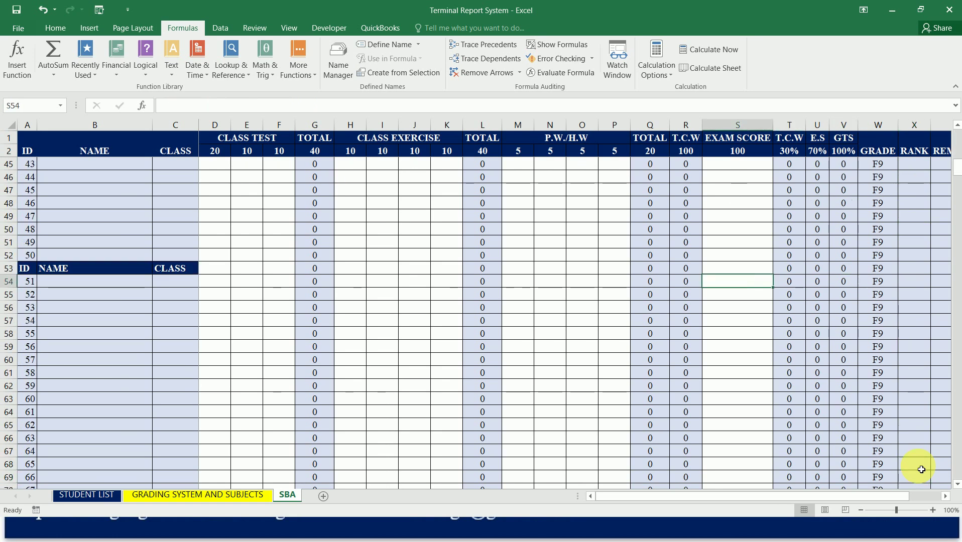
type("100")
key("Return")
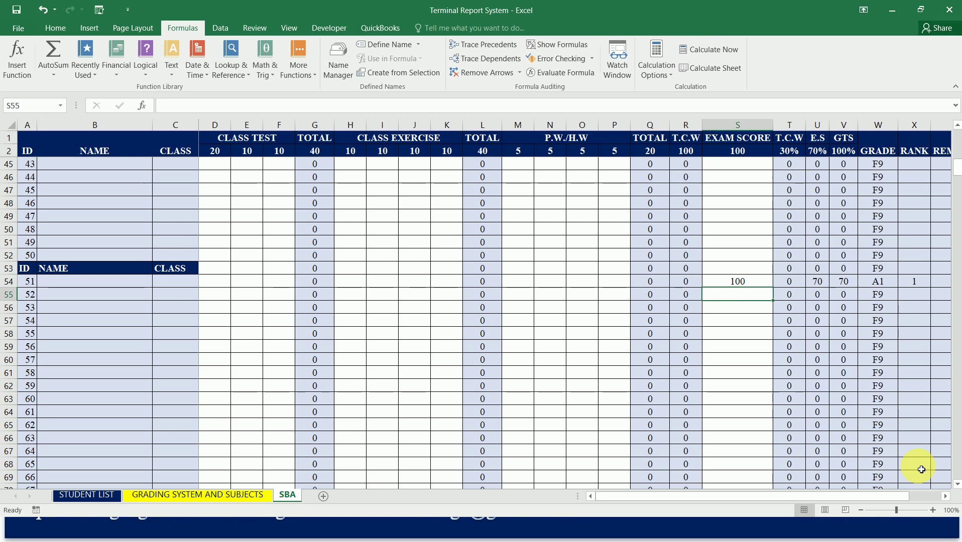
type("85")
key("Return")
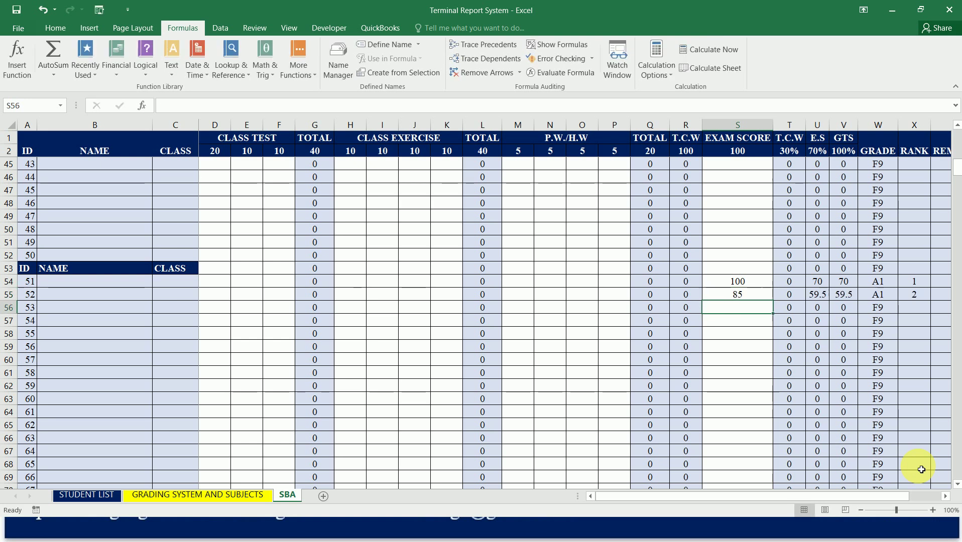
Examine row 54 of the second class block from the exam score across to the student ID and back.
key("Up")
key("Up")
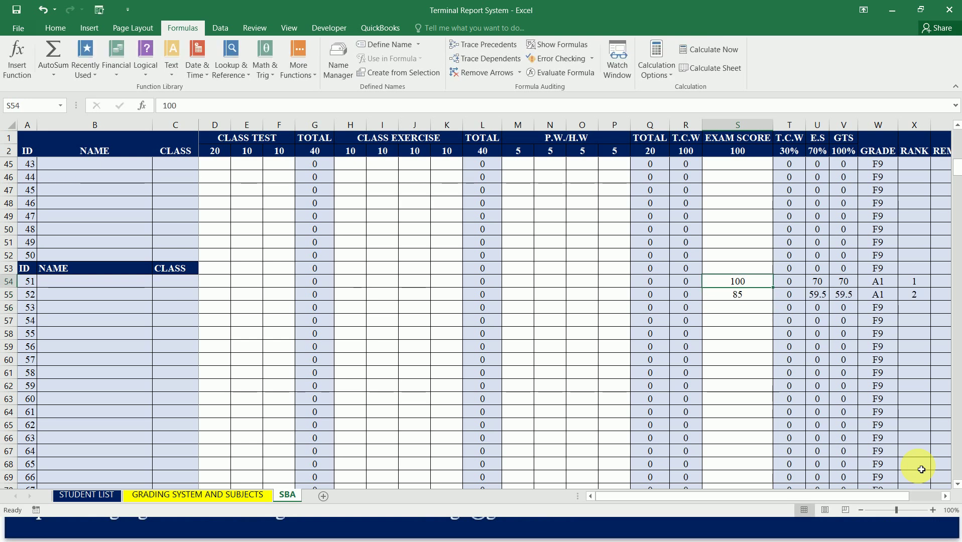
key("Left")
key("Left")
key("Left")
key("Left")
key("Left")
key("Left")
key("Left")
key("Left")
key("Left")
key("Left")
key("Left")
key("Left")
key("Left")
key("Left")
key("Left")
key("Left")
key("Left")
key("Left")
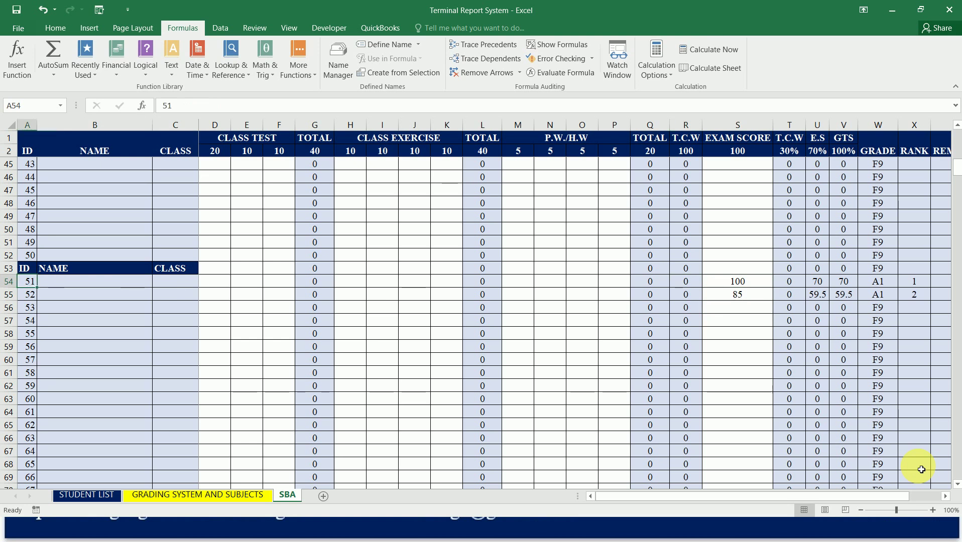
key("Right")
key("Right")
key("Right")
key("Right")
key("Right")
key("Right")
key("Right")
key("Right")
key("Right")
key("Right")
key("Right")
key("Right")
key("Right")
key("Right")
key("Right")
key("Right")
key("Right")
key("Right")
key("Up")
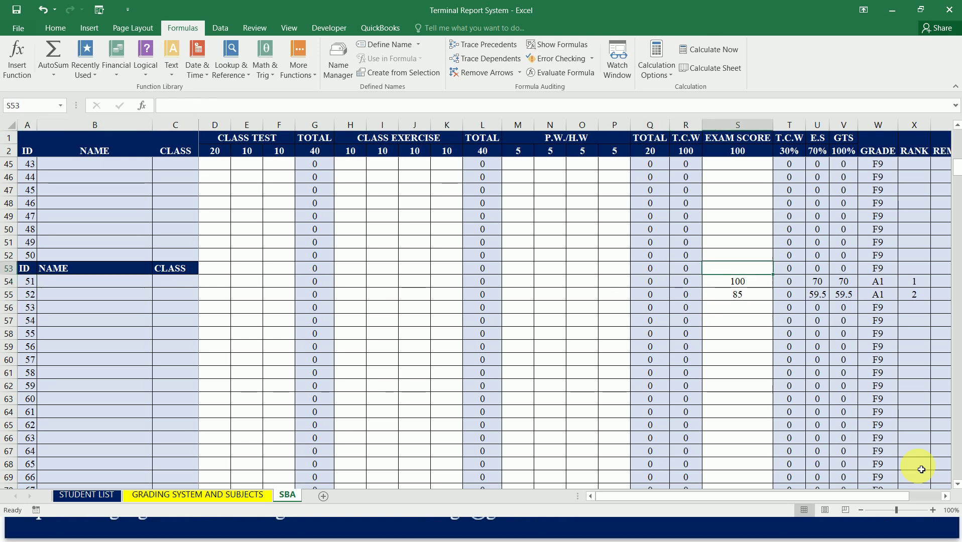
Review the exam score rows of the first class block and the start of the second block around row 53.
key("Up")
key("Up")
key("Up")
key("Up")
key("Up")
key("Up")
key("Up")
key("Up")
key("Up")
key("Up")
key("Up")
key("Up")
key("Up")
key("Up")
key("Up")
key("Up")
key("Up")
key("Up")
key("Up")
key("Up")
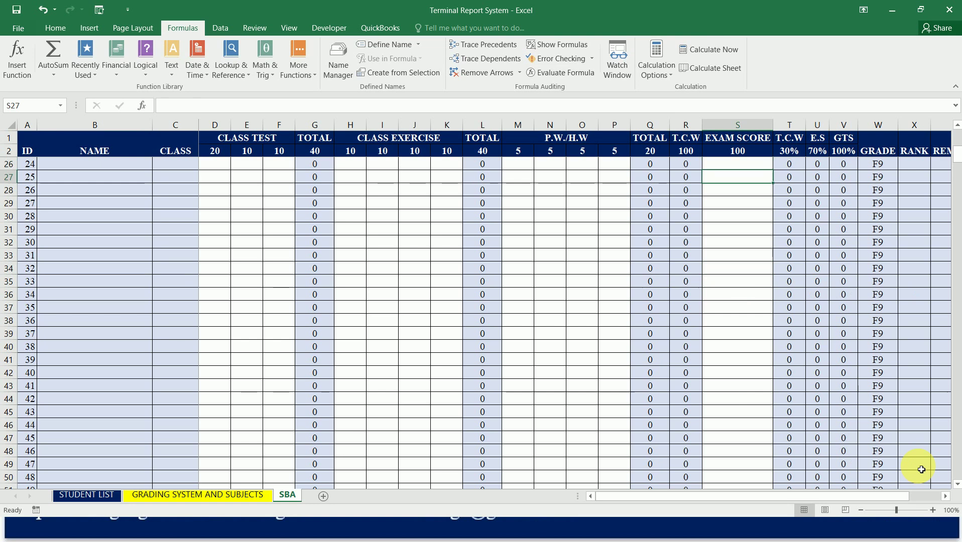
key("Down")
key("Down")
key("Down")
key("Down")
key("Down")
key("Down")
key("Down")
key("Down")
key("Down")
key("Down")
key("Down")
key("Down")
key("Down")
key("Down")
key("Down")
key("Down")
key("Down")
key("Down")
key("Down")
key("Down")
key("Up")
key("Up")
key("Up")
key("Up")
key("Up")
key("Up")
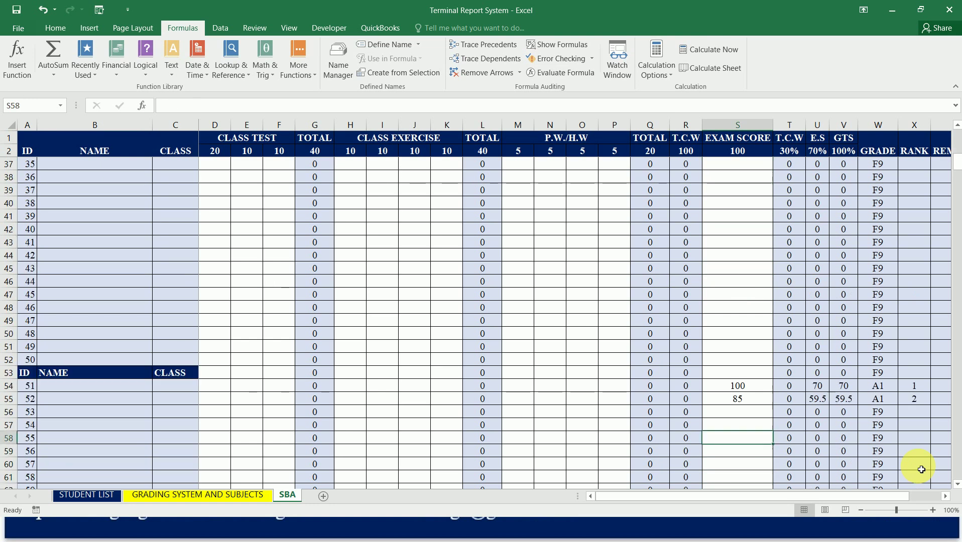
key("Up")
key("Up")
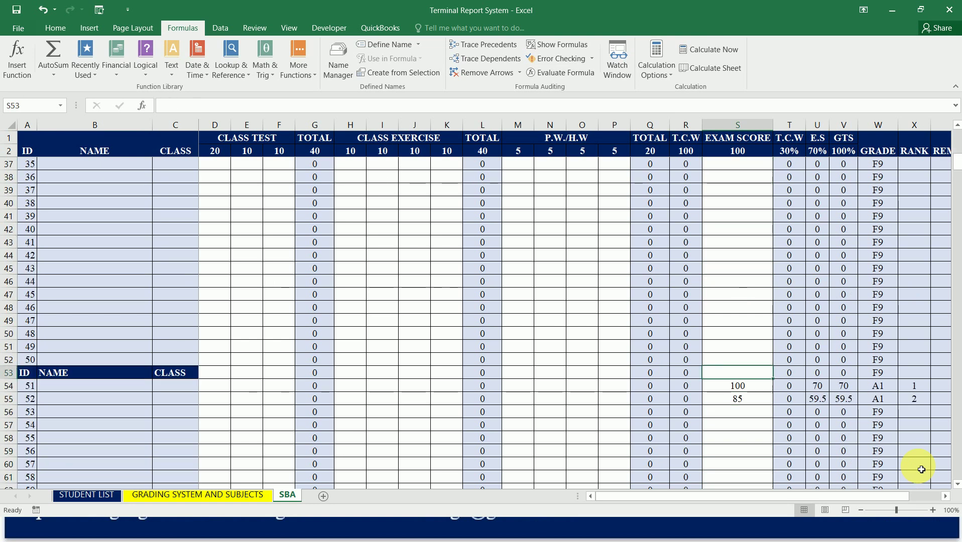
Clear the test exam scores in S54:S55 of the second class block.
key("Down")
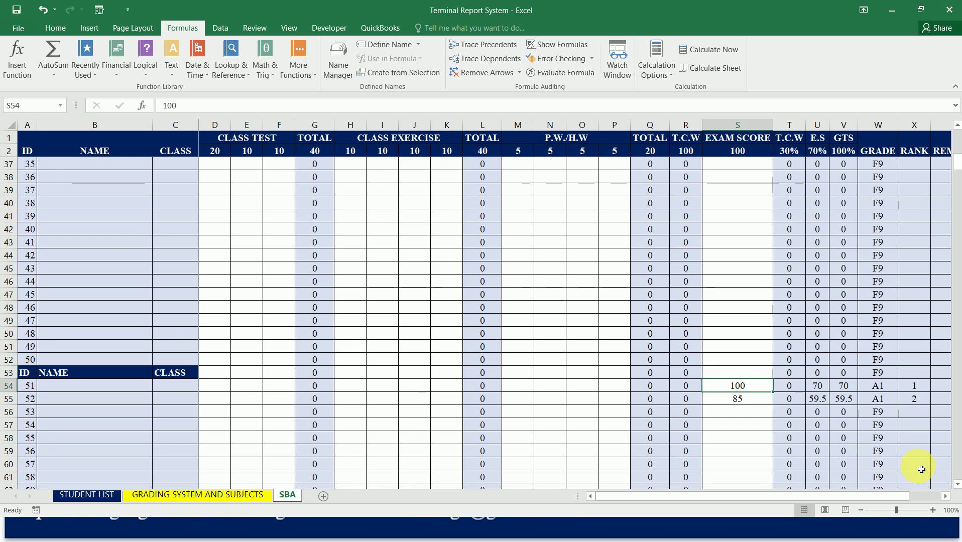
key("shift+Down")
key("Delete")
Review the RANK column from the second class block back up to the header rows.
key("Right")
key("Right")
key("Right")
key("Right")
key("Right")
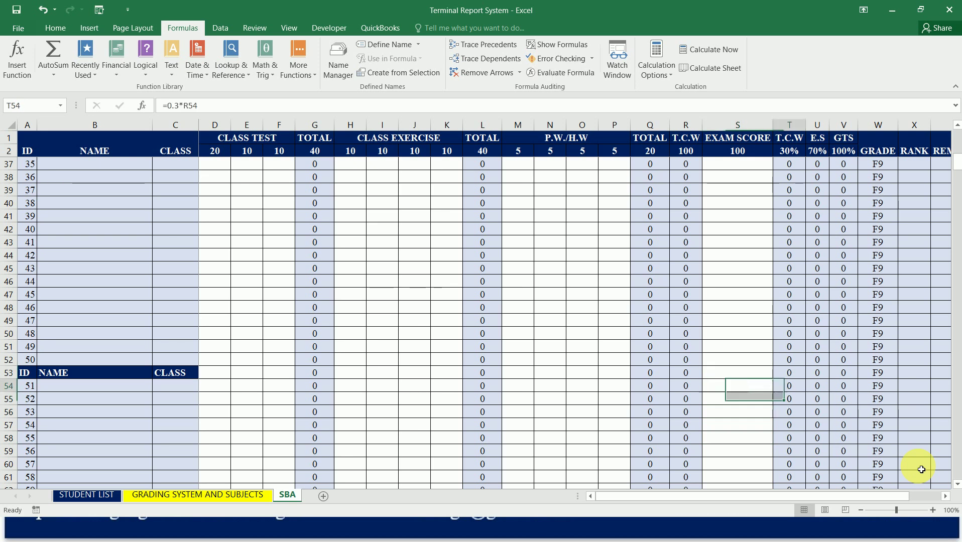
key("Up")
key("Up")
key("Up")
key("Up")
key("Up")
key("Up")
key("Up")
key("Up")
key("Up")
key("Up")
key("Up")
key("Up")
key("Up")
key("Up")
key("Up")
key("Up")
key("Up")
key("Up")
key("Up")
key("Up")
key("Up")
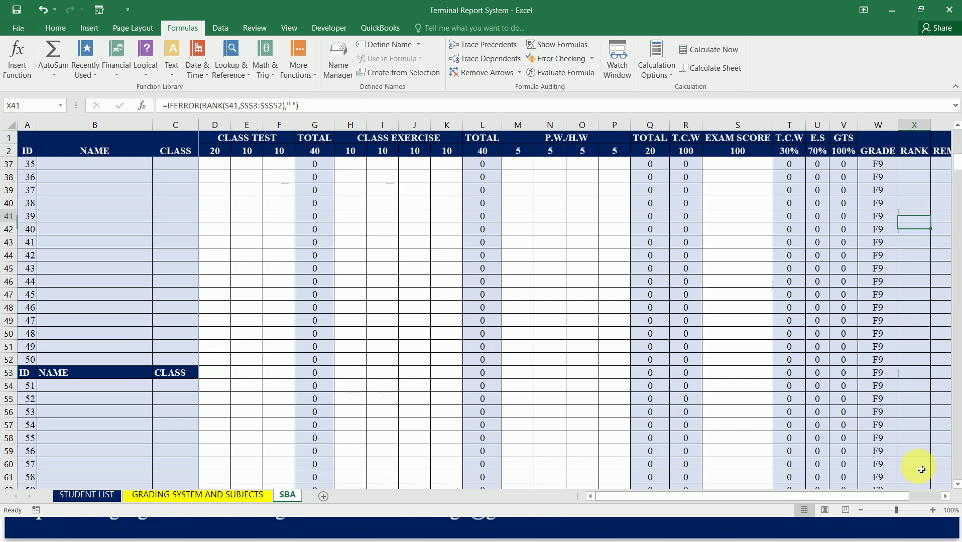
key("Up")
key("Up")
key("Up")
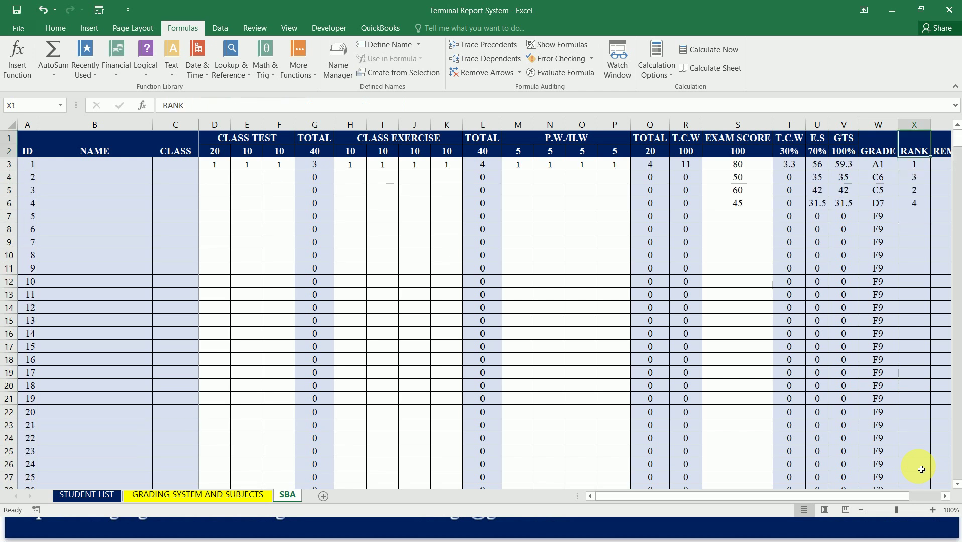
Insert a VLOOKUP function in REMARKS cell Y3 with S3 as the lookup value.
key("Right")
key("Right")
key("Left")
key("Left")
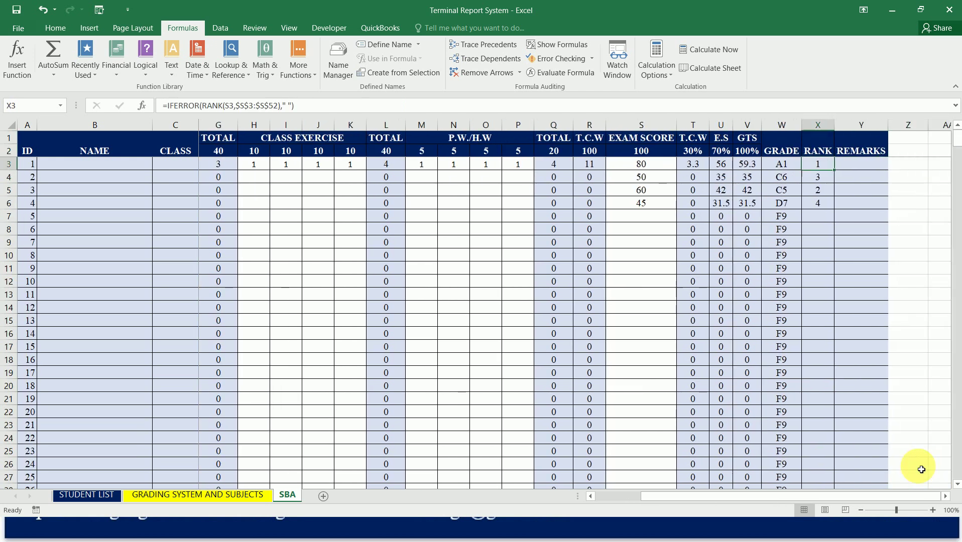
key("Right")
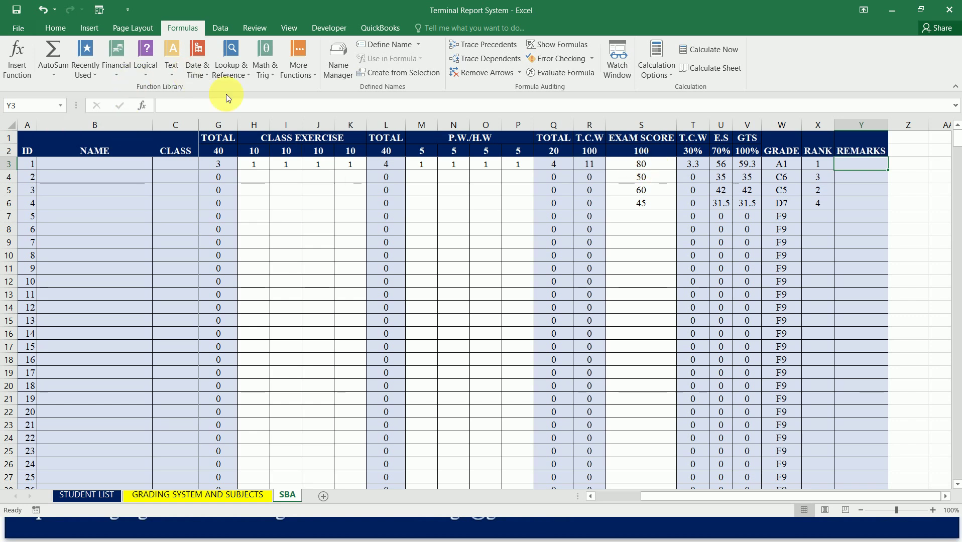
left_click(8, 55)
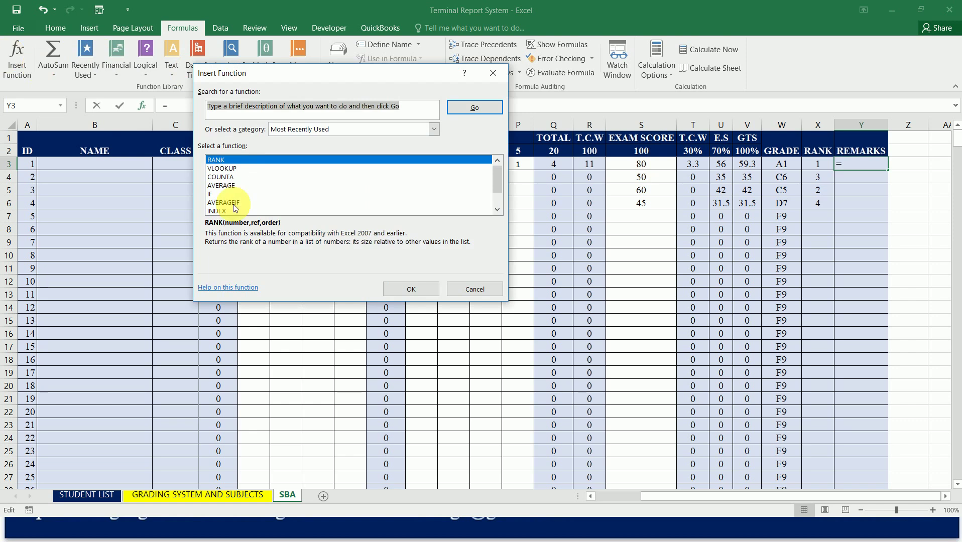
left_click(241, 169)
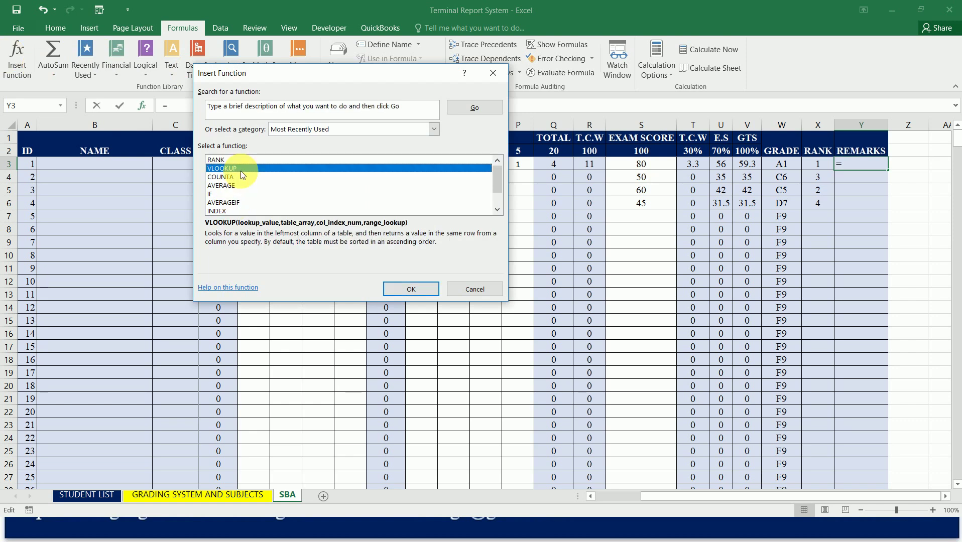
left_click(421, 291)
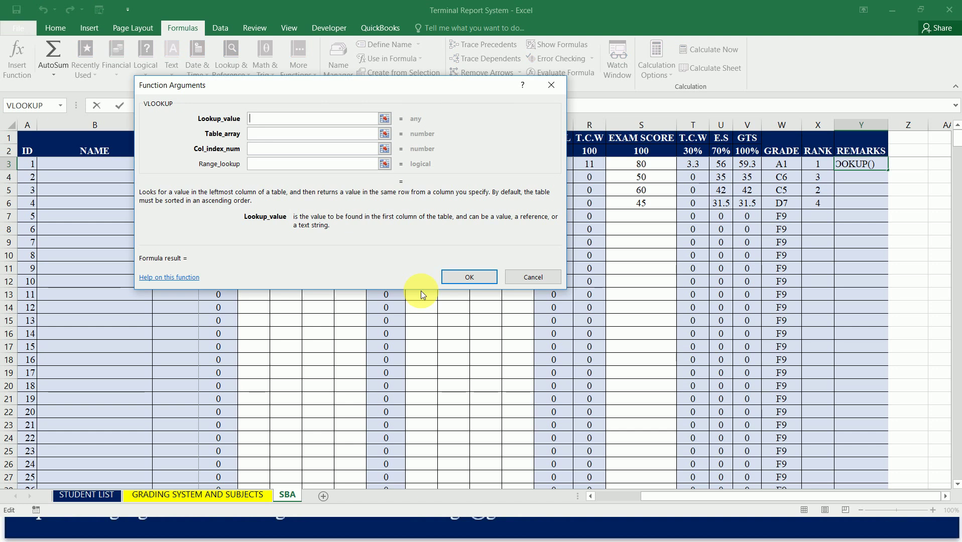
left_click(647, 168)
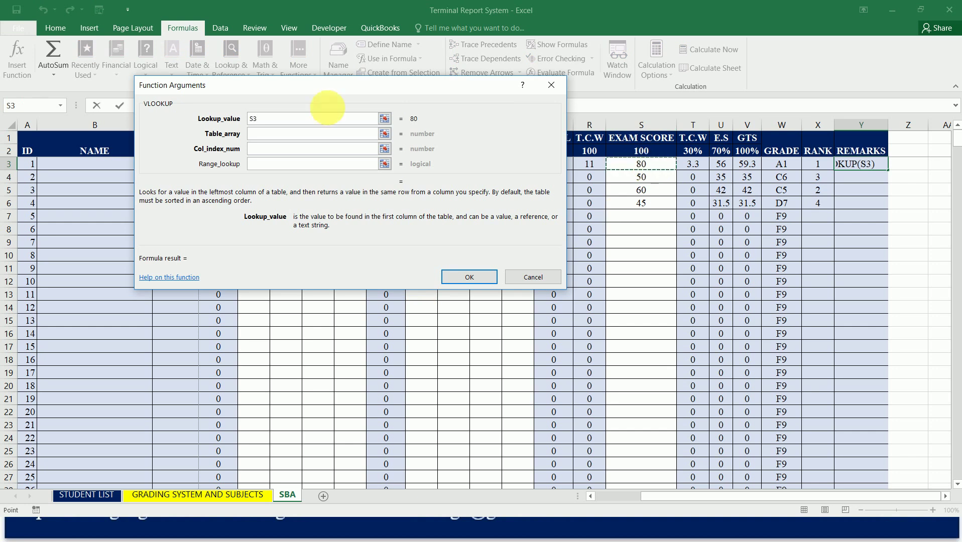
Complete the Y3 VLOOKUP with table array 'GRADING SYSTEM AND SUBJECTS'!B2:D11 and column index 3, and fill it down through Y13.
left_click(311, 135)
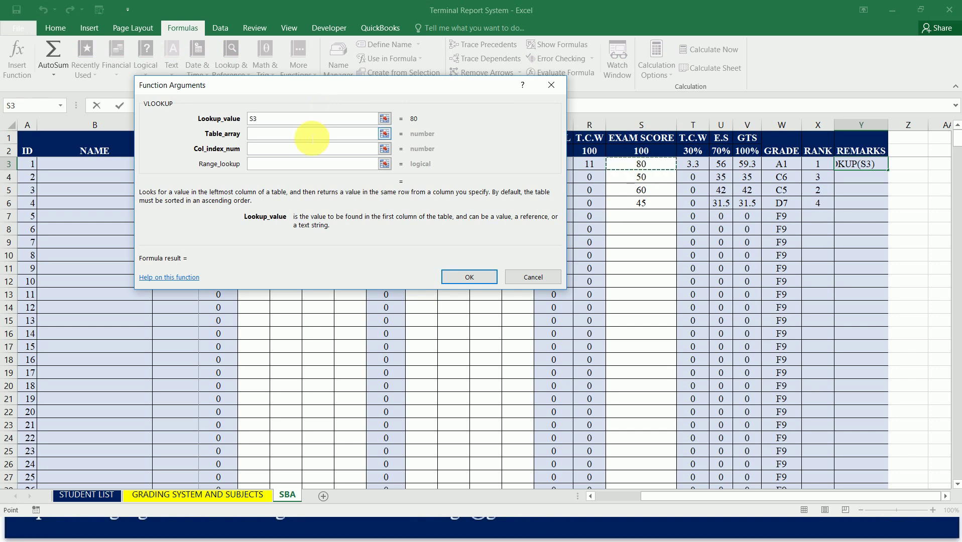
left_click(206, 500)
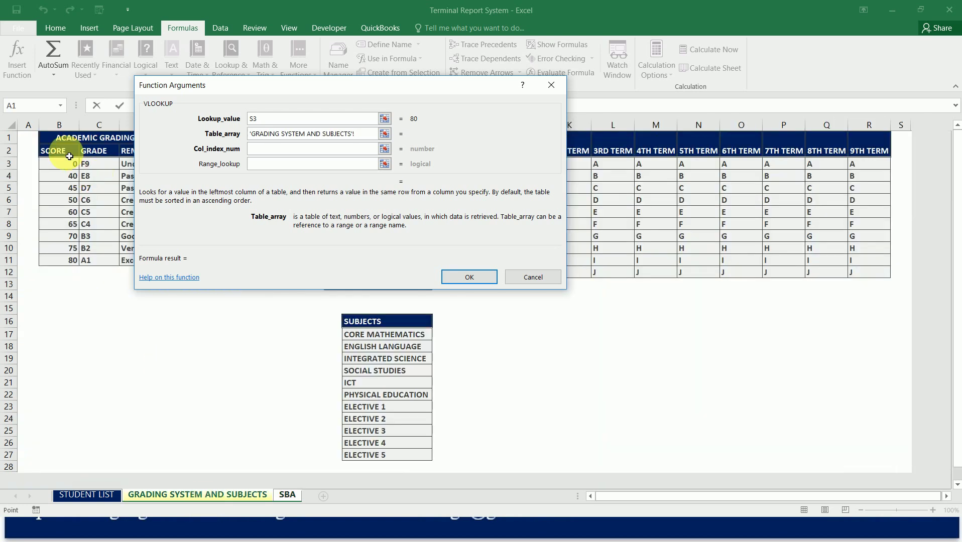
left_click_drag(70, 156, 152, 260)
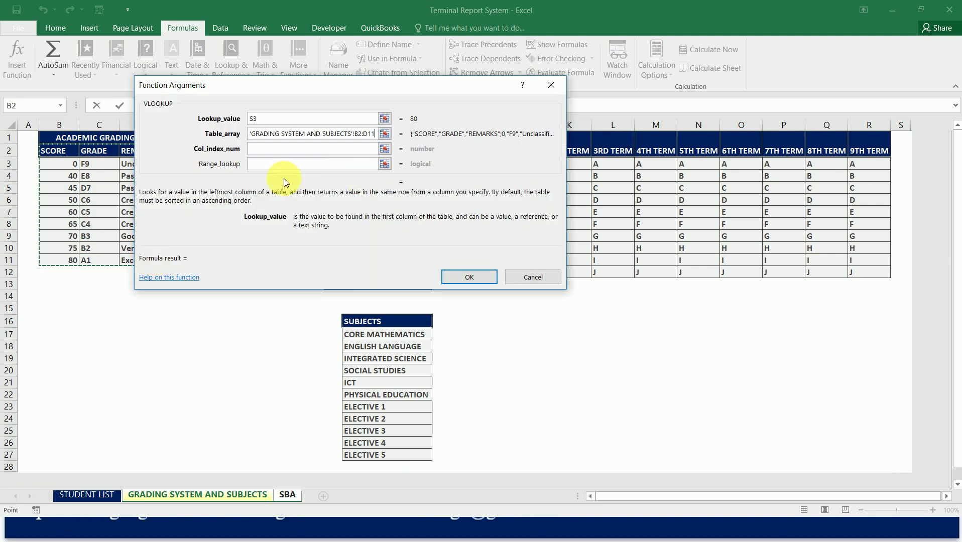
left_click(261, 148)
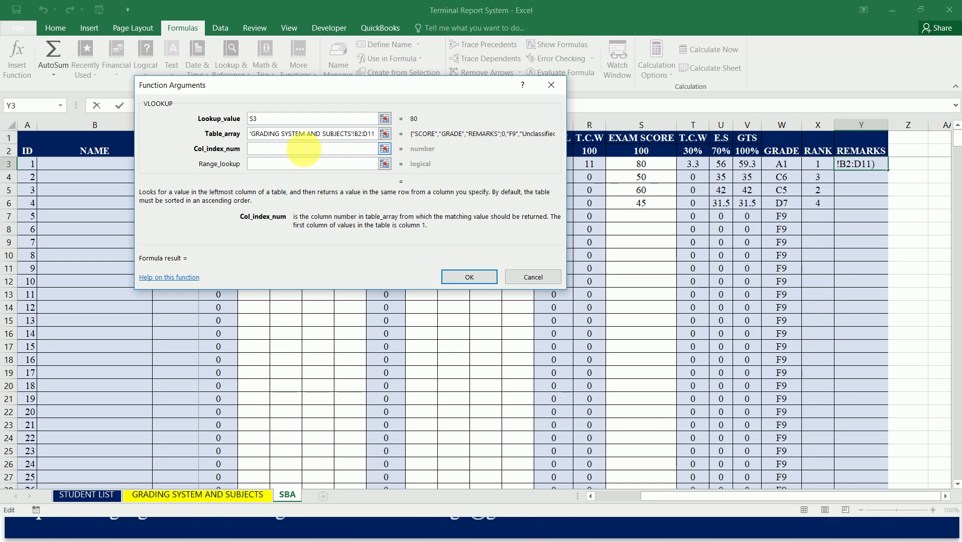
type("3")
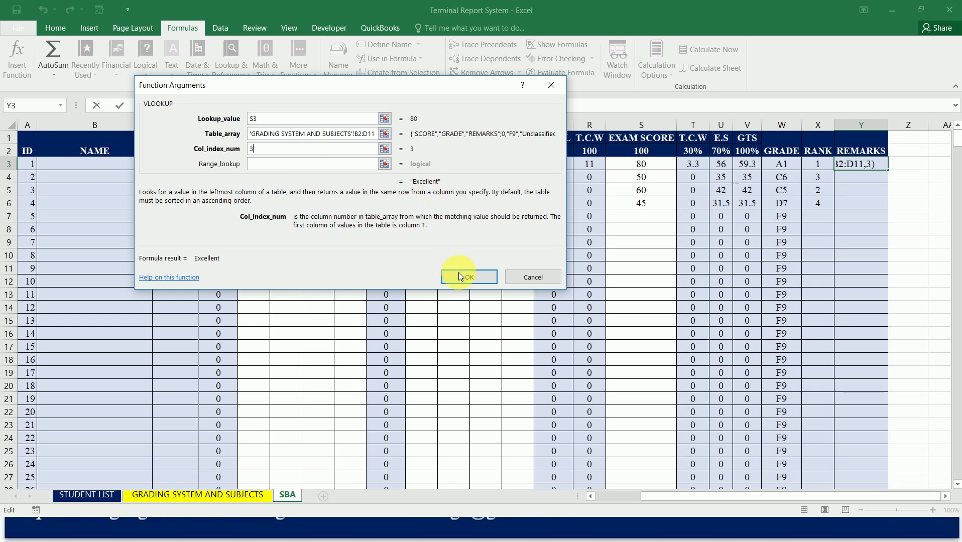
left_click(489, 278)
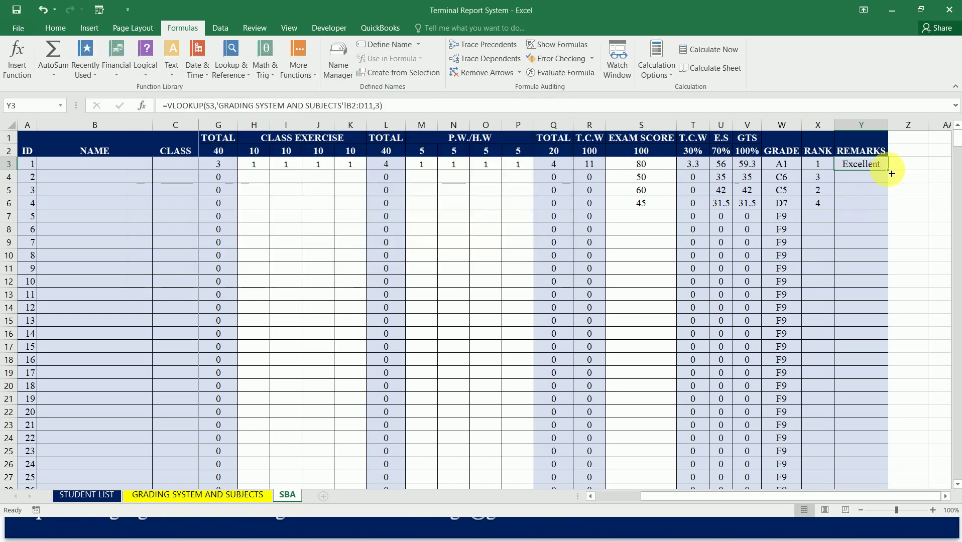
left_click_drag(891, 173, 897, 298)
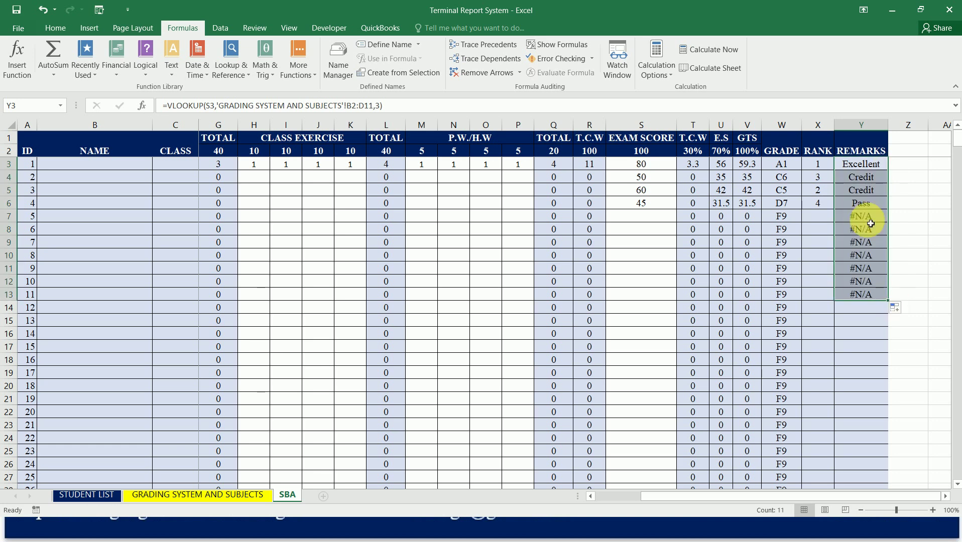
Wrap the Y3 VLOOKUP formula in IFERROR with " " as the value returned on error.
left_click(850, 168)
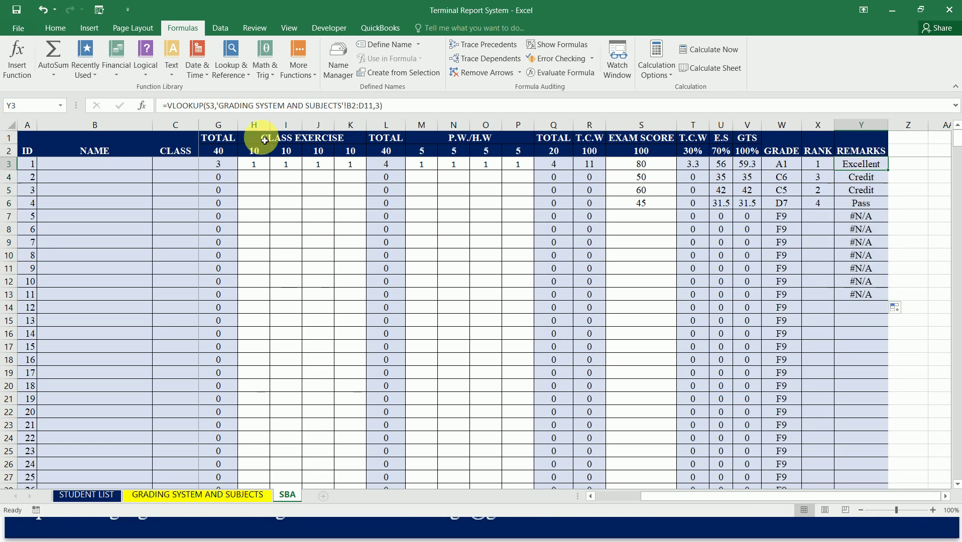
left_click(172, 106)
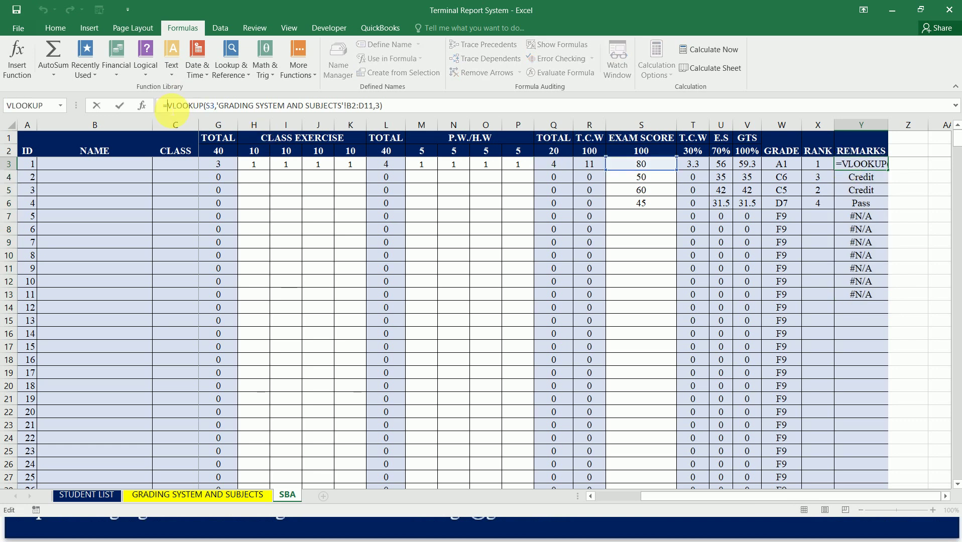
type("iferror")
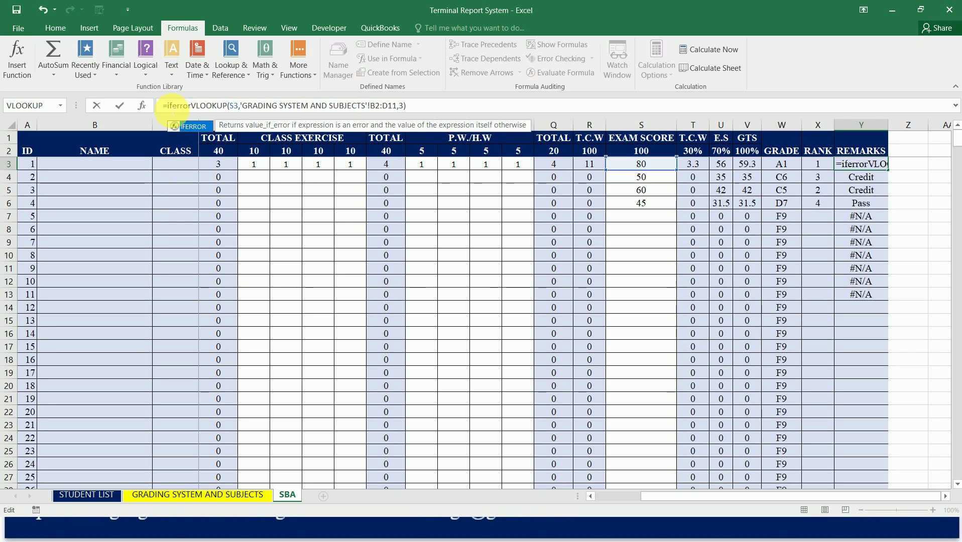
type("(")
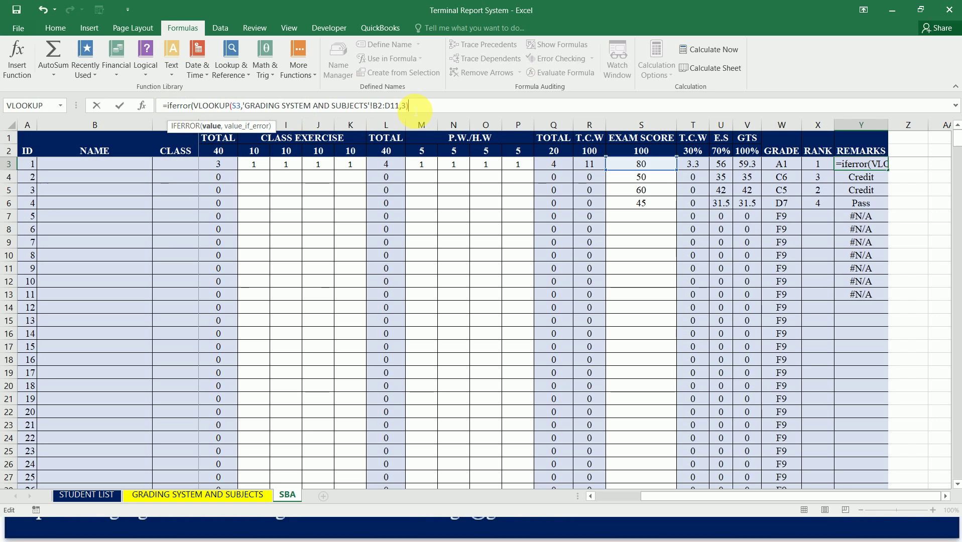
type(",")
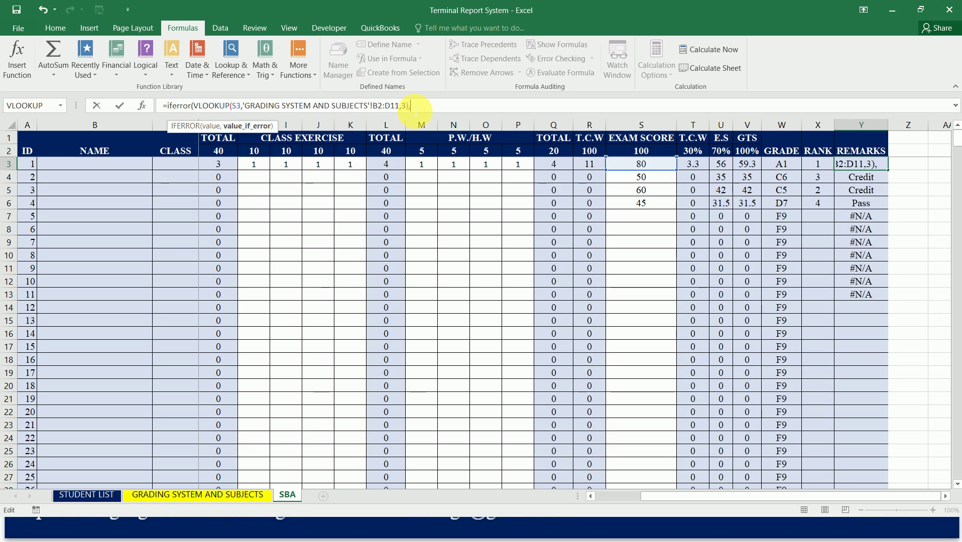
type("\"")
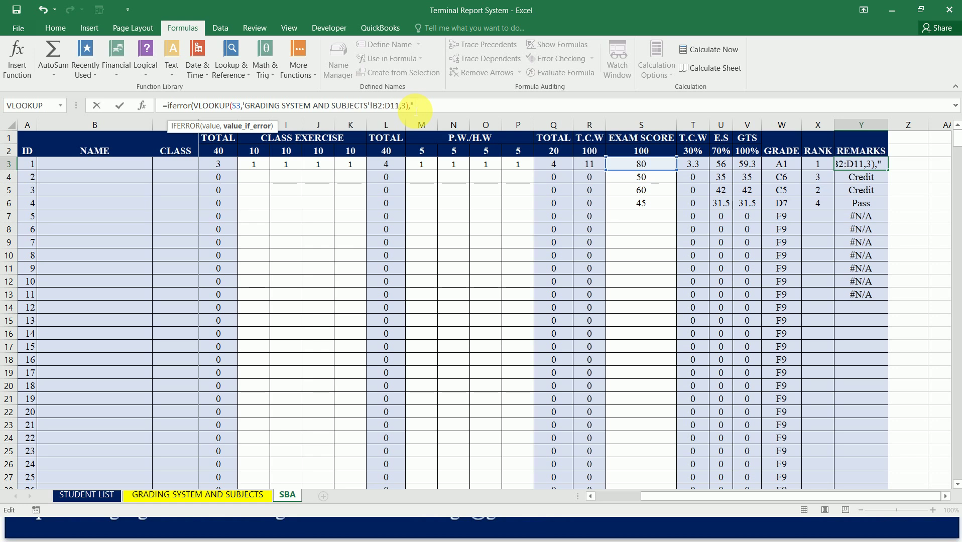
type(" \")")
key("Return")
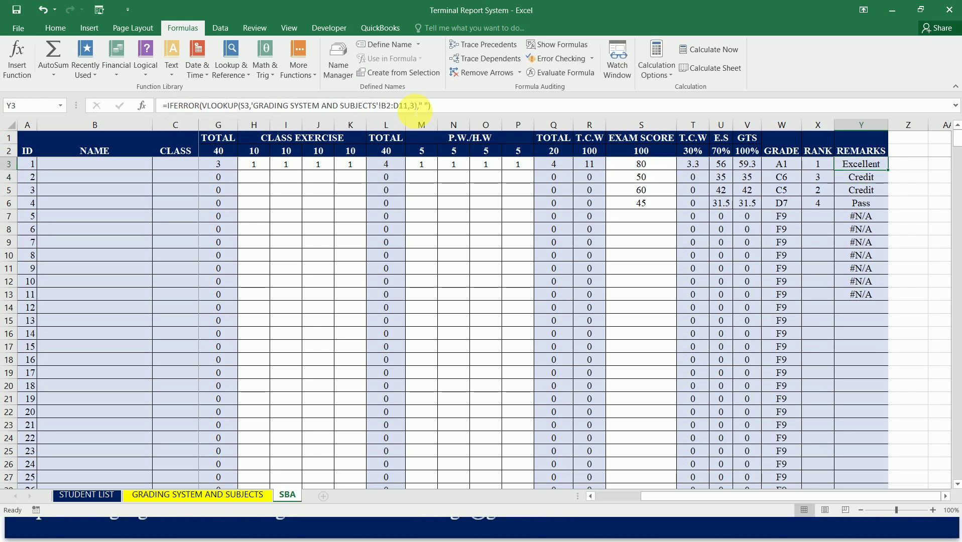
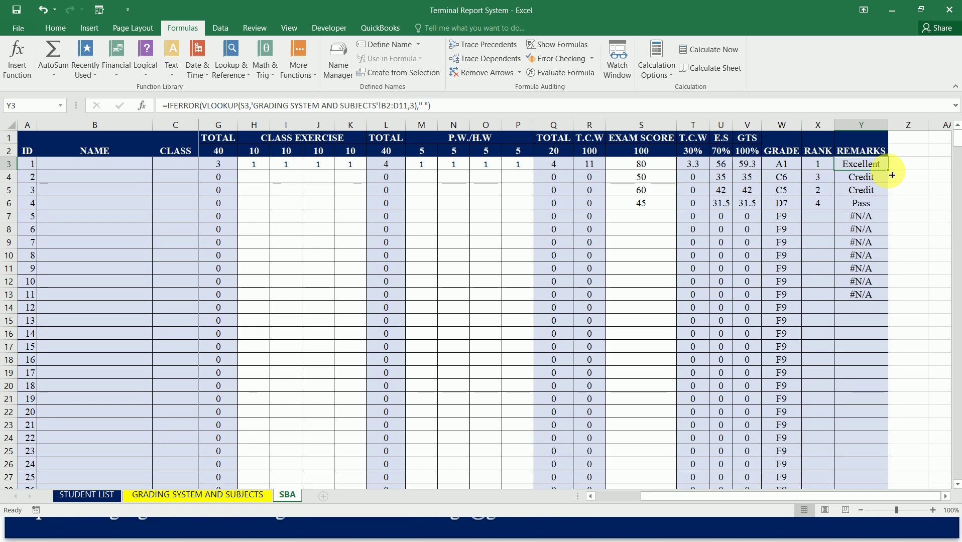
Fill the IFERROR lookup formula from Y3 down the REMARKS column through Y511.
left_click_drag(892, 175, 888, 298)
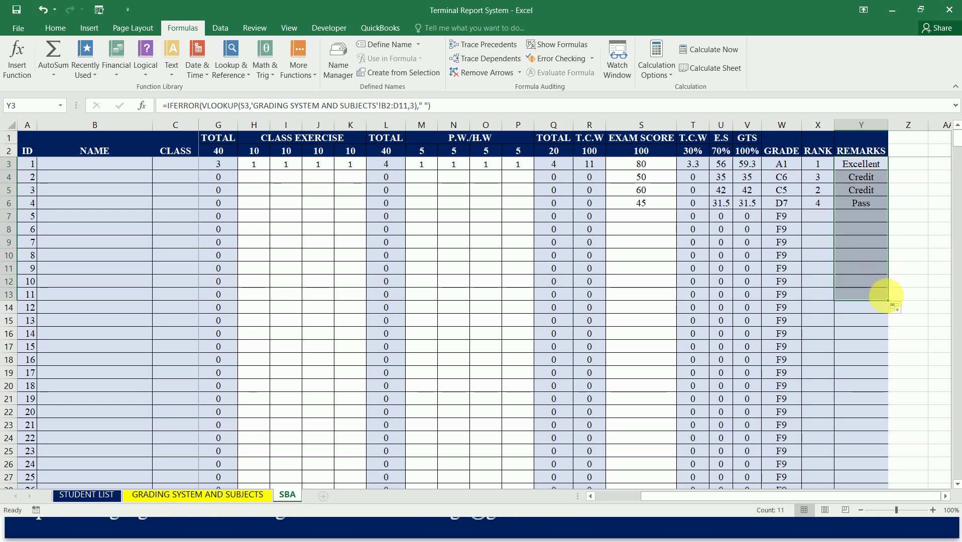
double_click(888, 300)
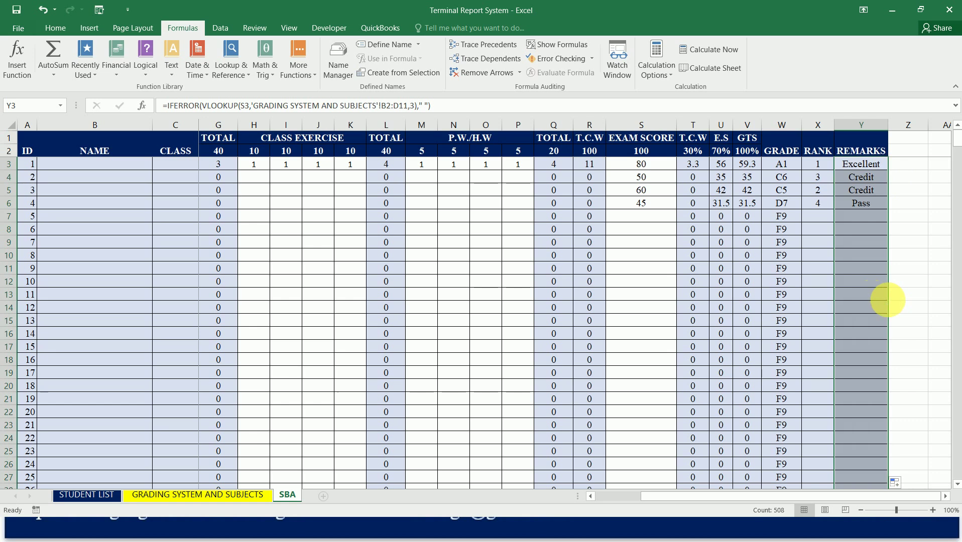
key("Down")
key("Down")
key("Down")
key("Down")
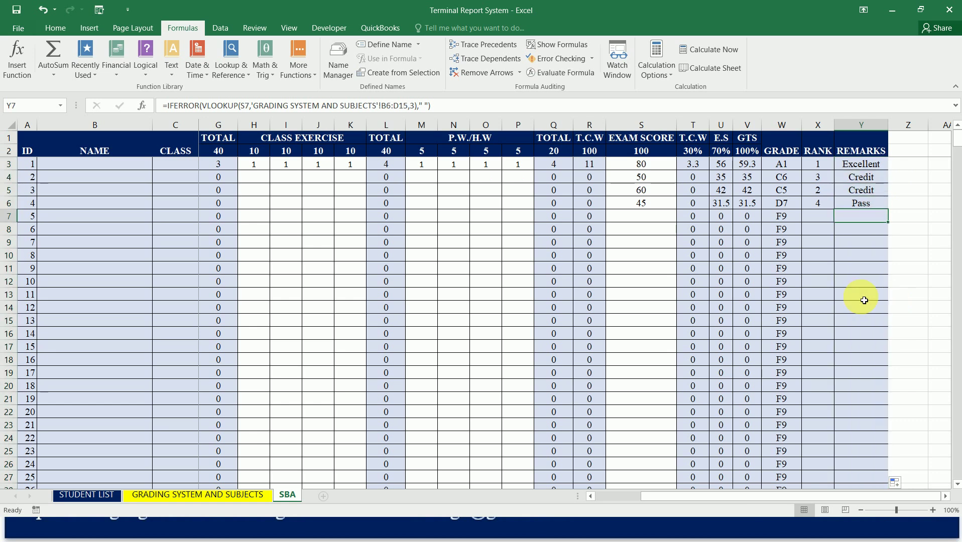
key("ctrl+Down")
key("Up")
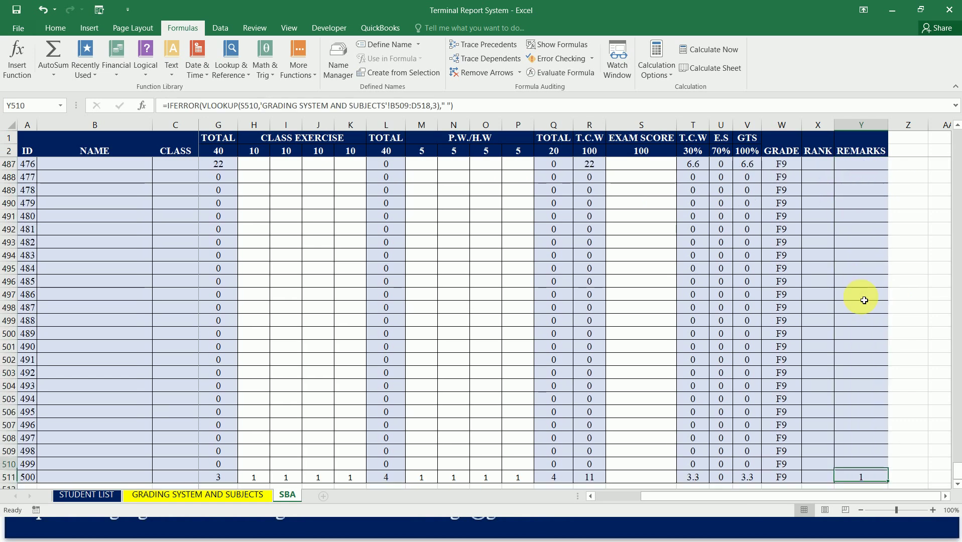
left_click_drag(888, 470, 892, 483)
Enter a test exam score of 50 in S511 for the last student row and reselect that cell.
left_click(633, 480)
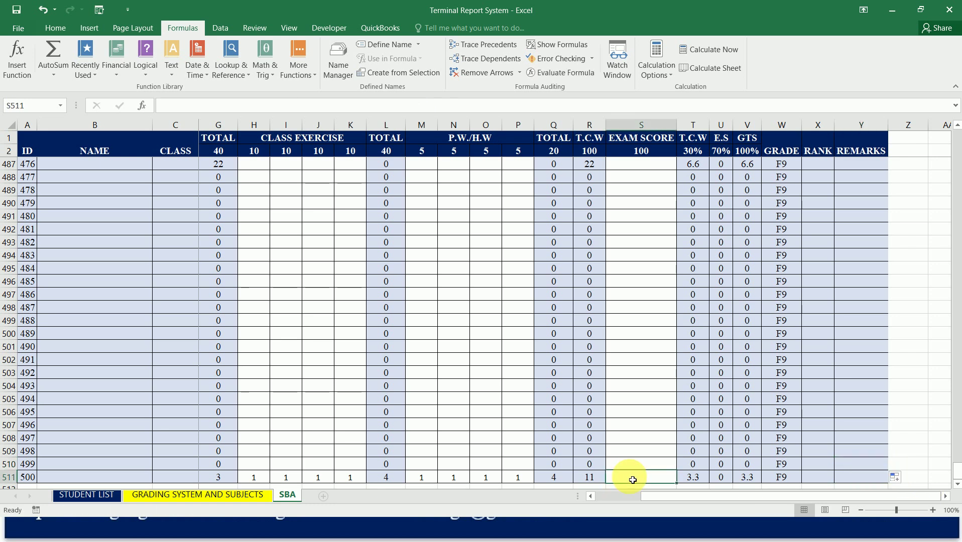
type("50")
key("Left")
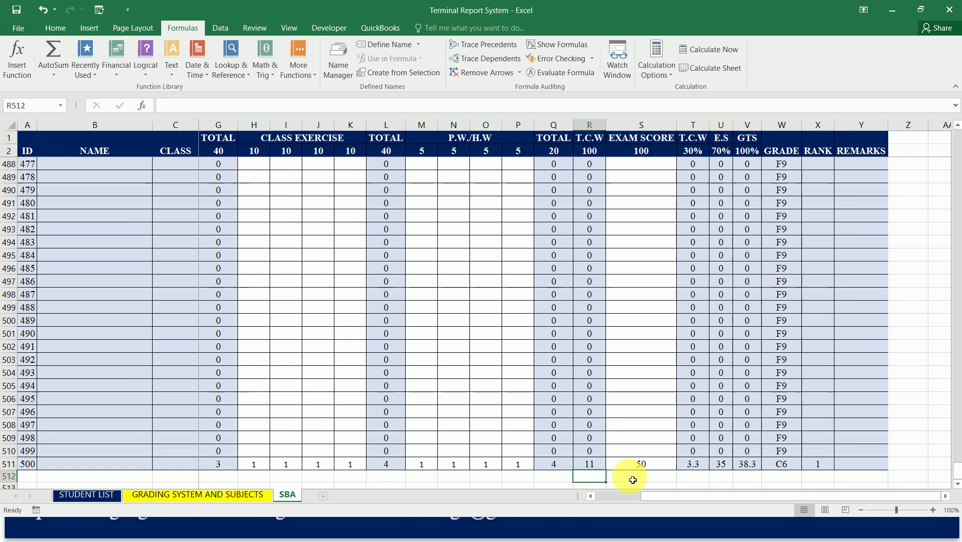
key("Up")
key("Right")
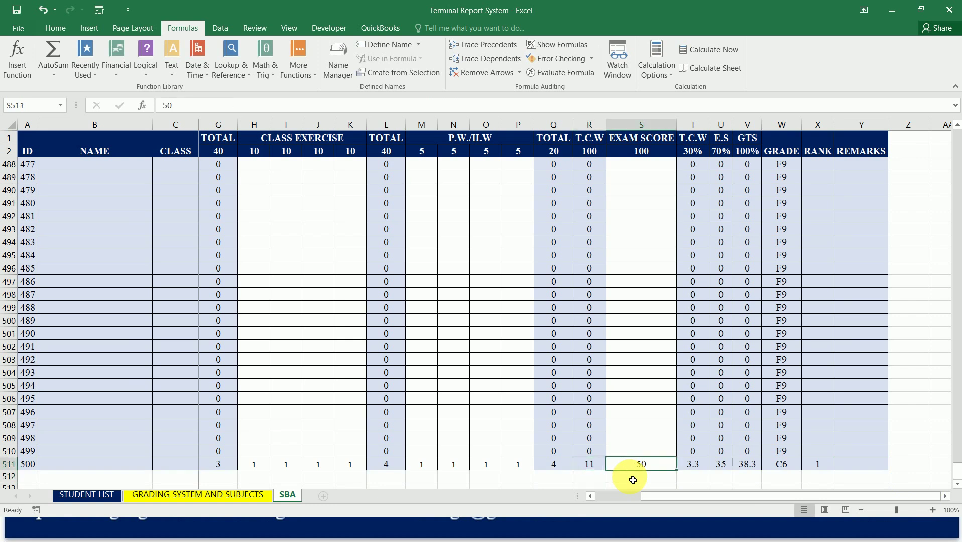
Check the table array reference in the REMARKS formulas near the last student row, in Y511 and Y507.
key("Right")
key("Right")
key("Right")
key("Right")
key("Right")
key("Right")
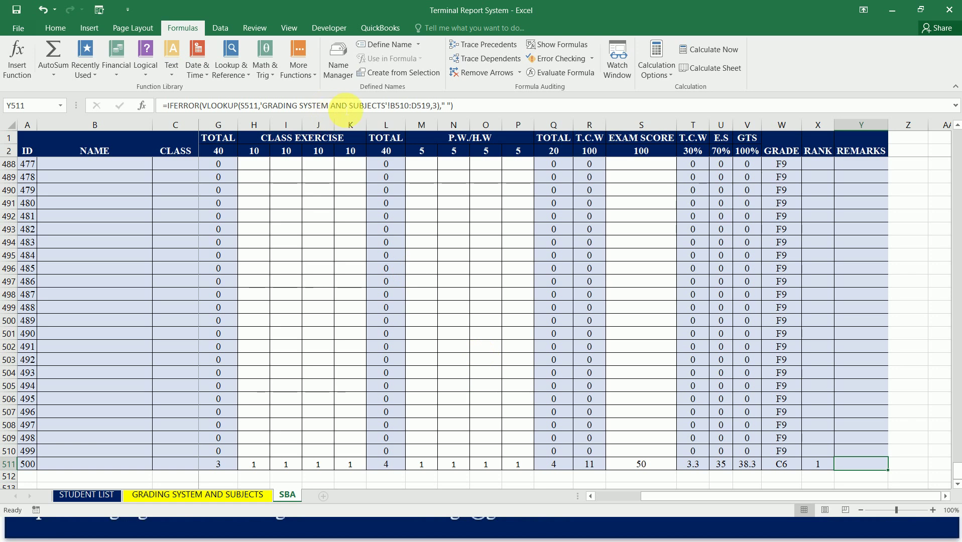
left_click(346, 106)
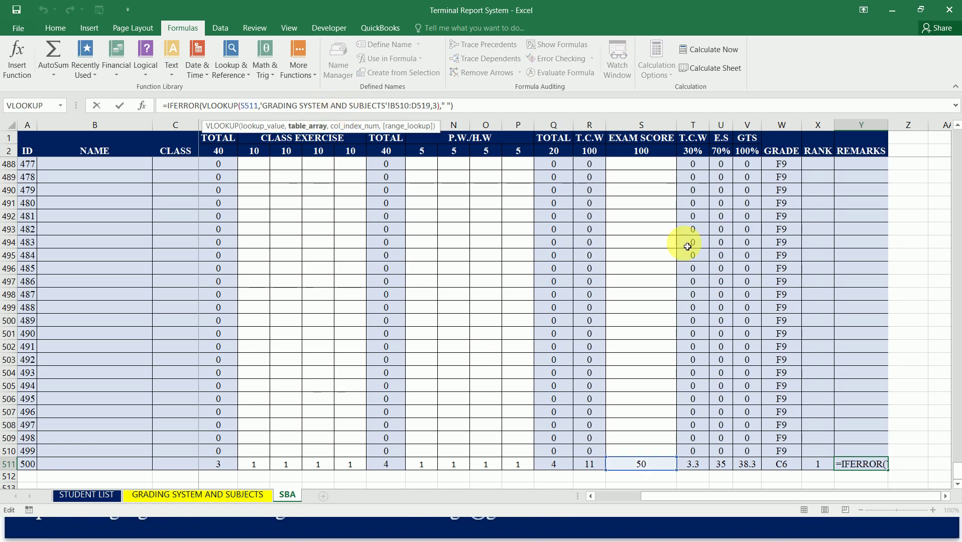
key("Escape")
left_click(858, 415)
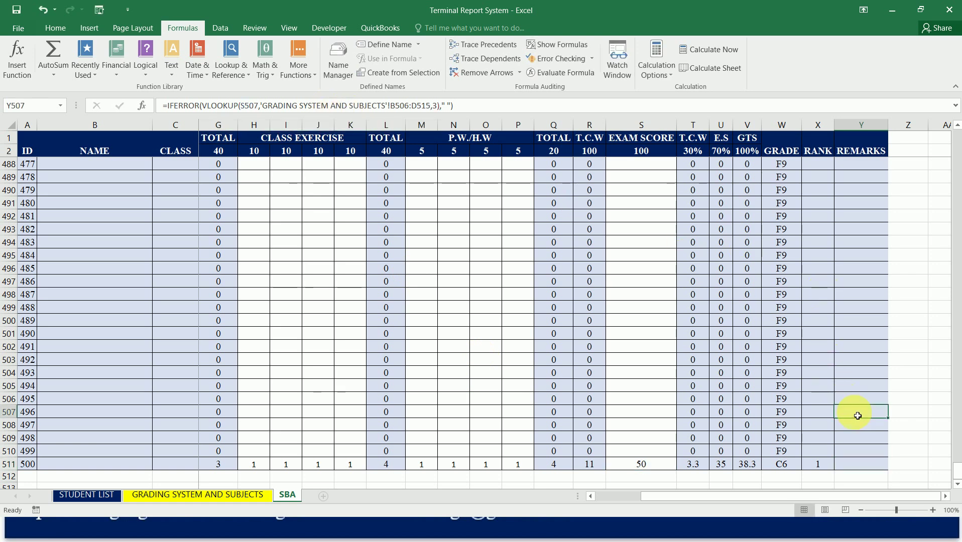
Make the table array in the Y3 REMARKS formula absolute as $B$2:$D$11.
key("ctrl+Up")
key("Down")
key("Down")
key("Up")
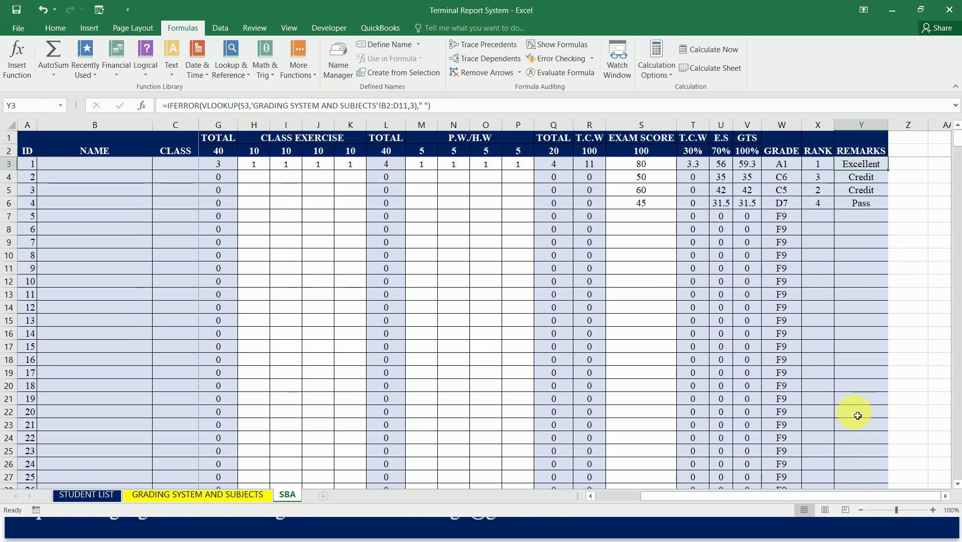
left_click(389, 107)
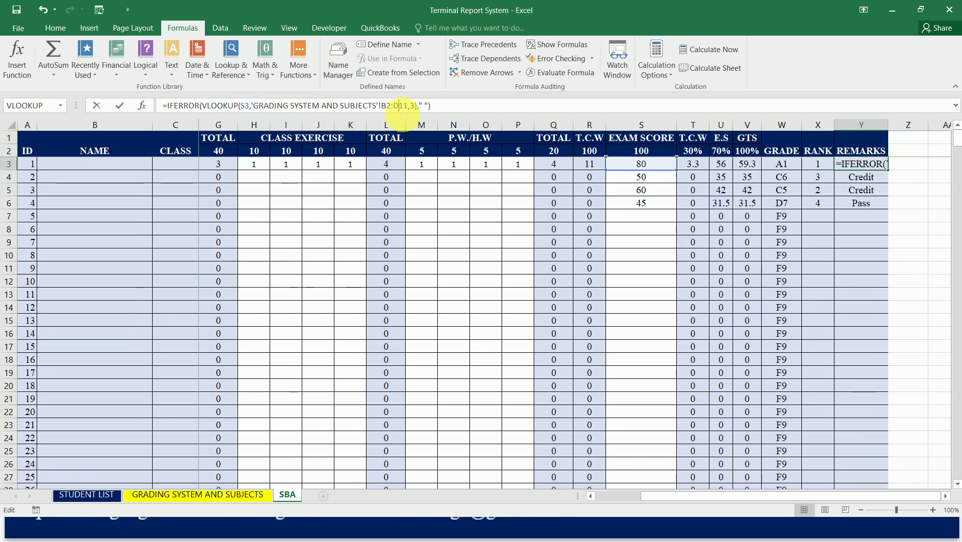
left_click_drag(381, 106, 391, 106)
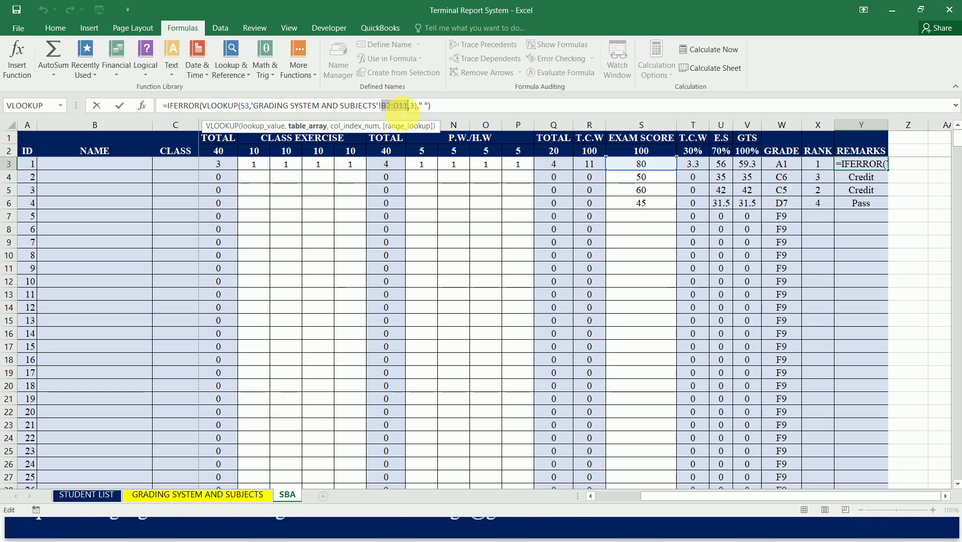
key("Return")
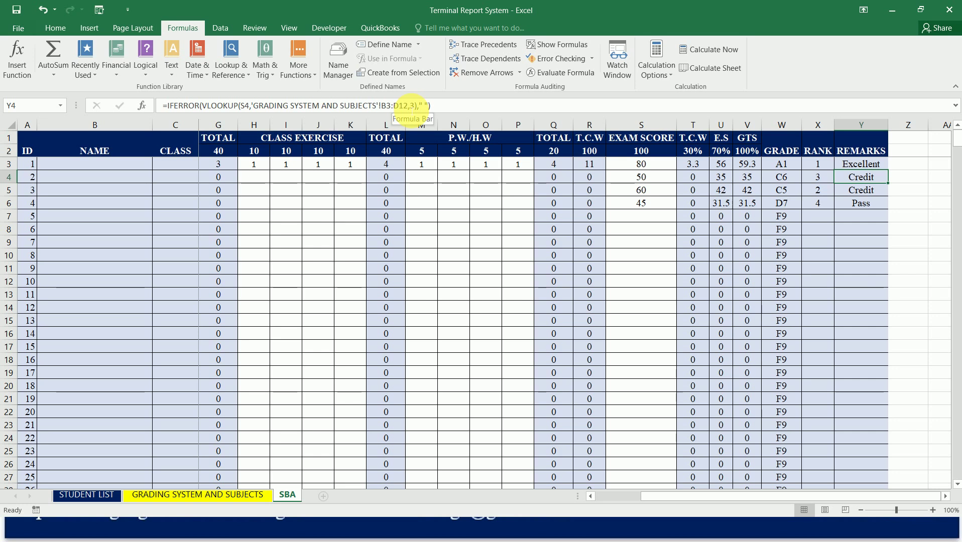
key("Up")
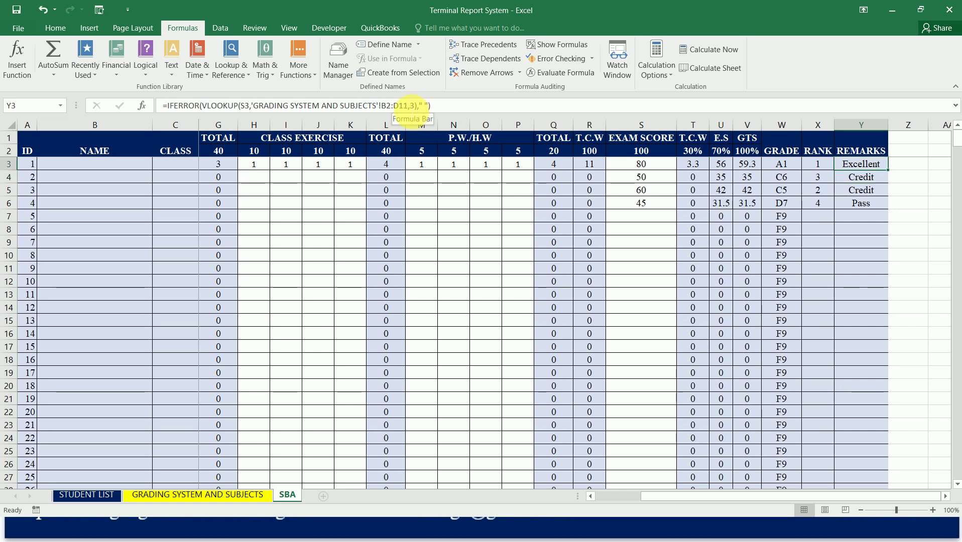
left_click(394, 104)
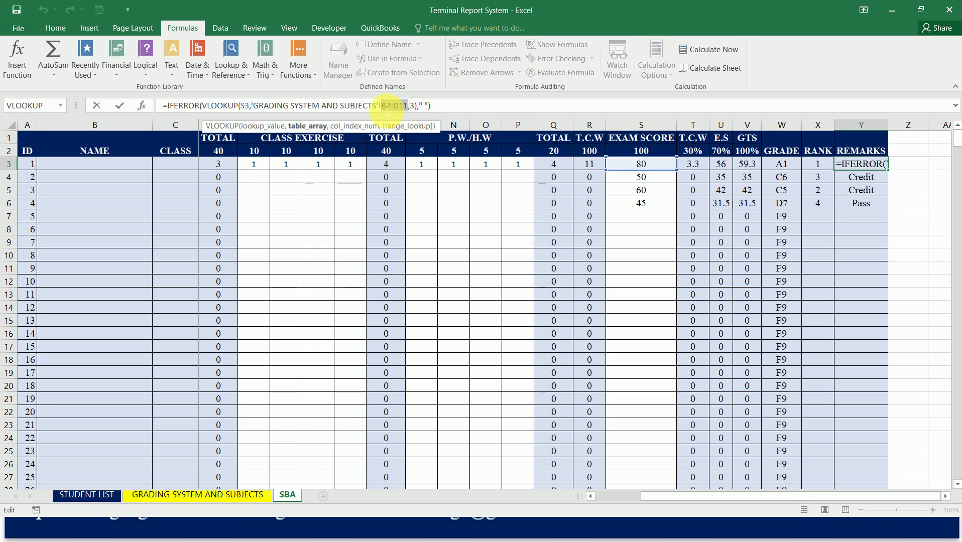
key("F4")
key("Return")
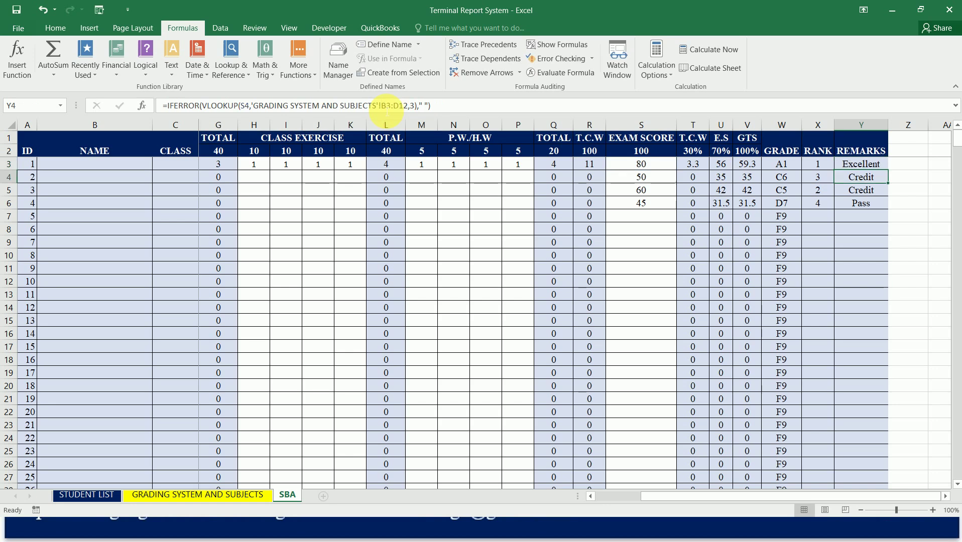
key("Up")
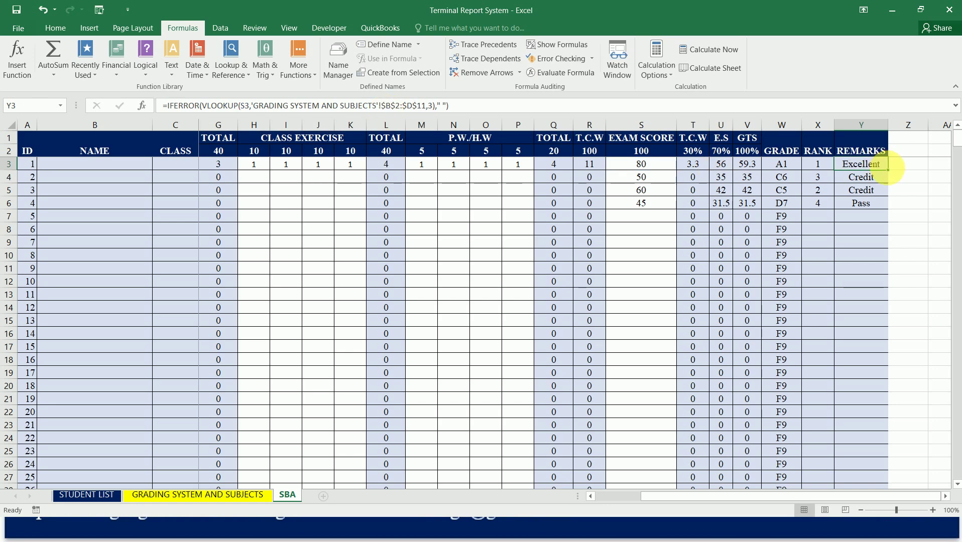
Fill the Y3 formula down the REMARKS column through Y511 and auto-fit the width of column Y.
double_click(892, 174)
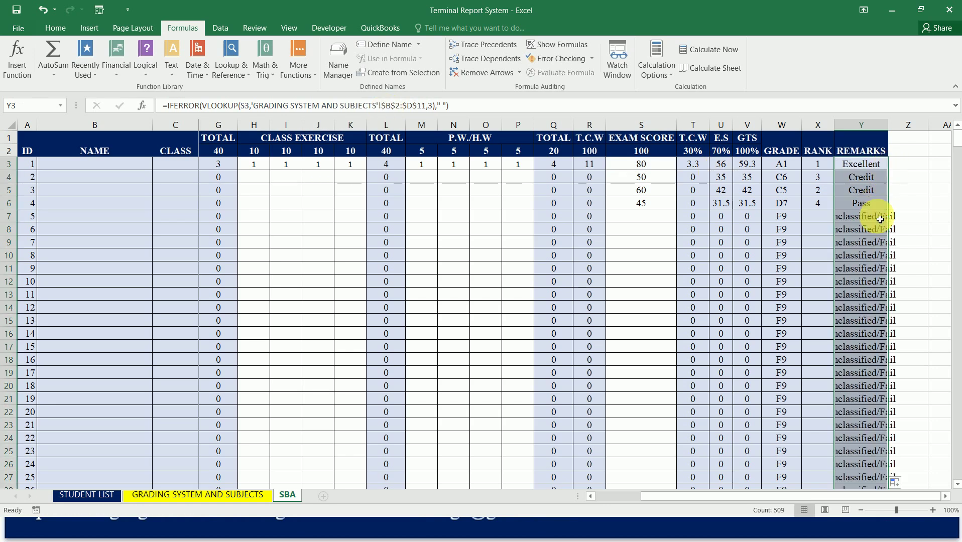
double_click(893, 132)
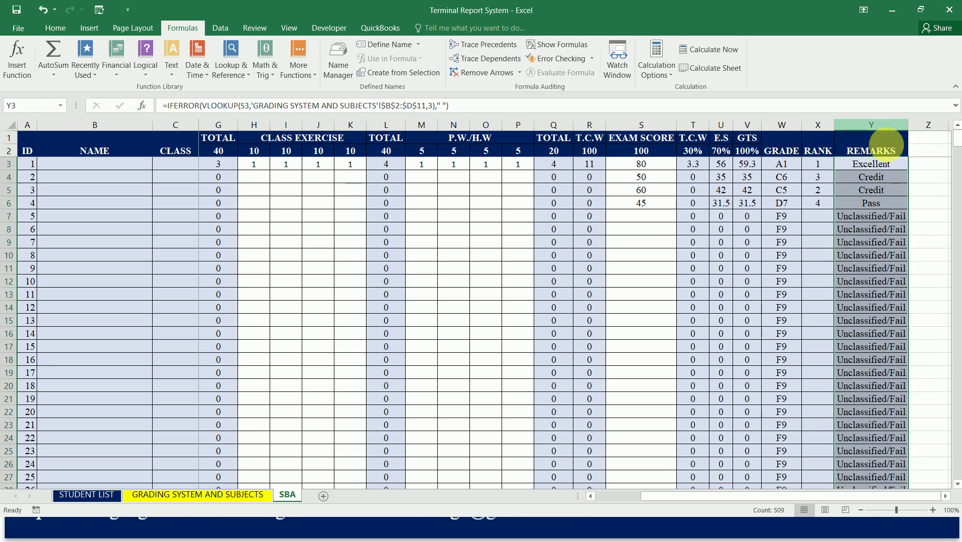
left_click(877, 222)
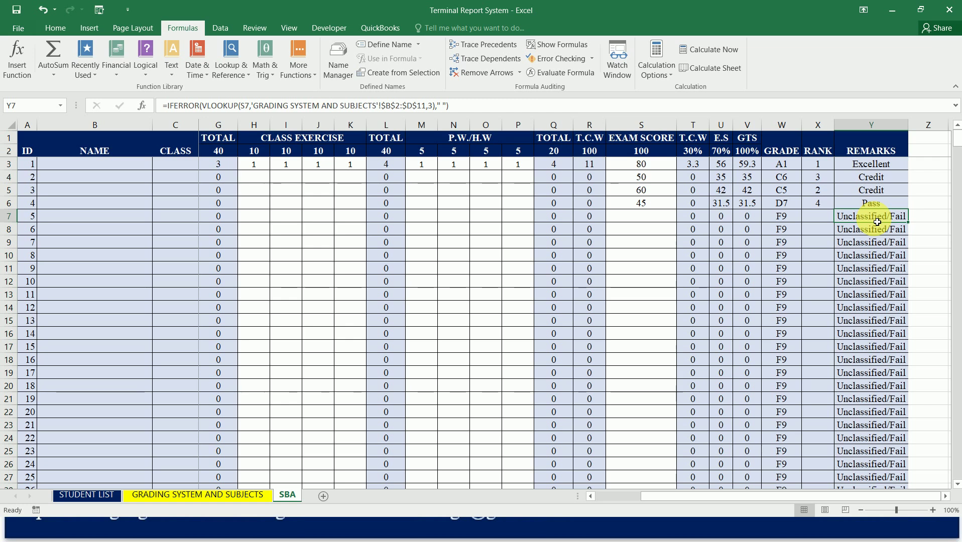
Clear the test exam score in S511 for the last student row.
key("ctrl+Down")
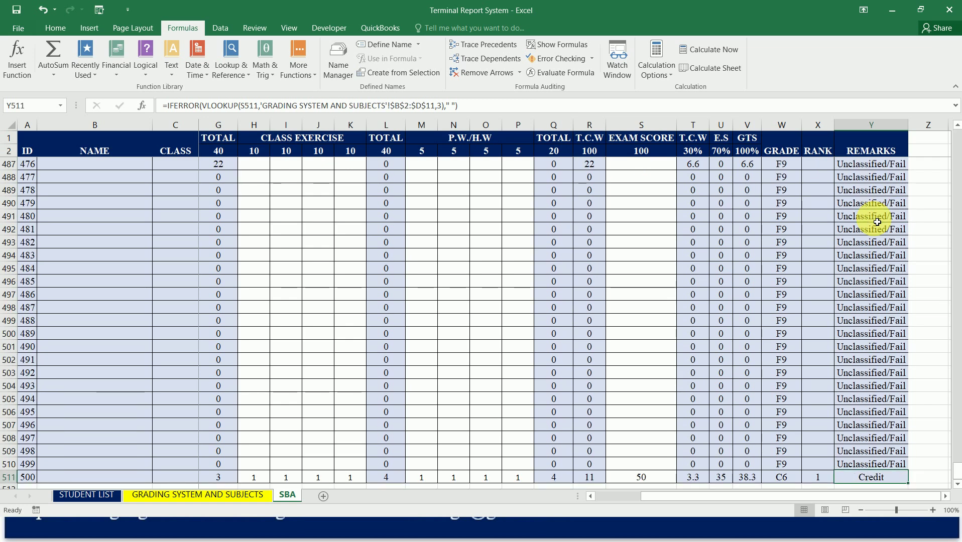
key("Left")
key("Left")
key("Left")
key("Left")
key("Left")
key("Left")
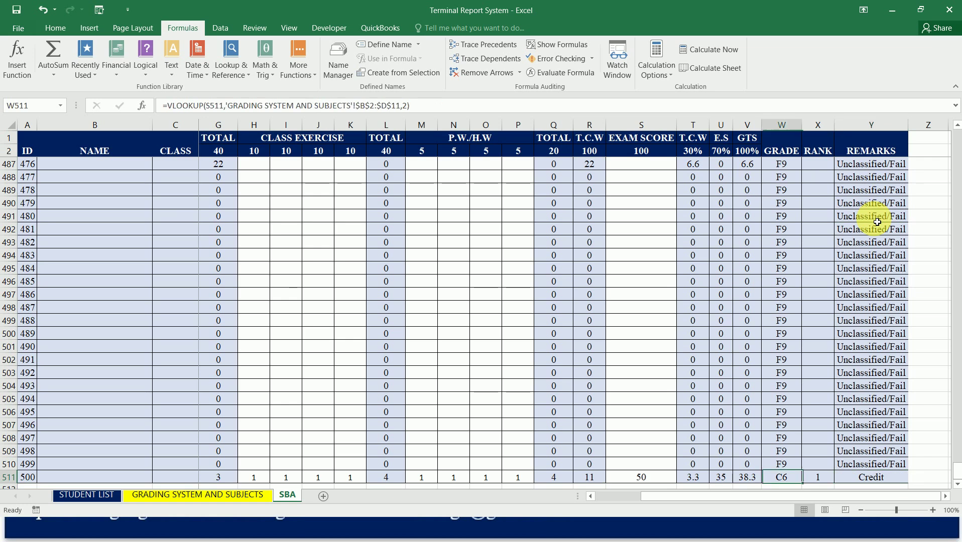
key("Delete")
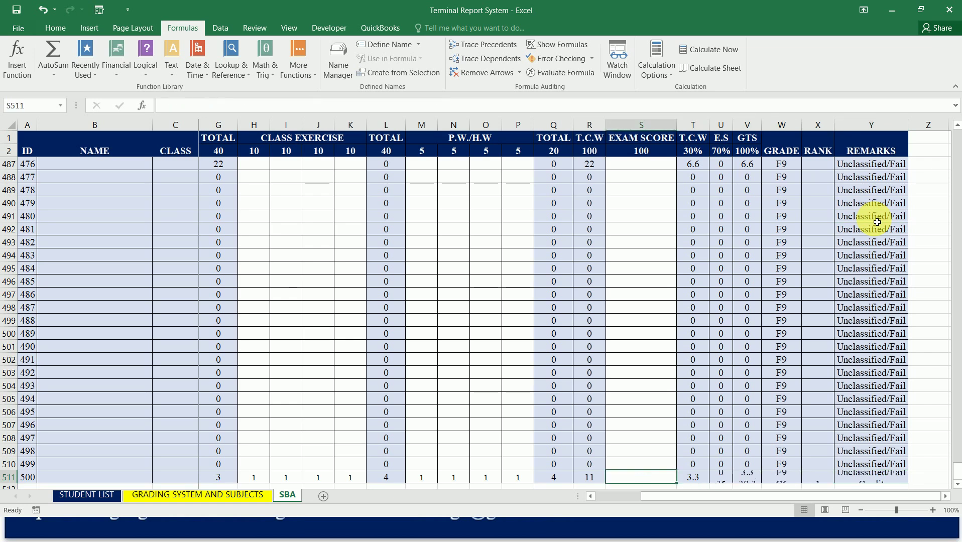
Clear the four P.W./H.W test scores in M511:P511.
key("Left")
key("Left")
key("Left")
key("shift+Left")
key("shift+Left")
key("shift+Left")
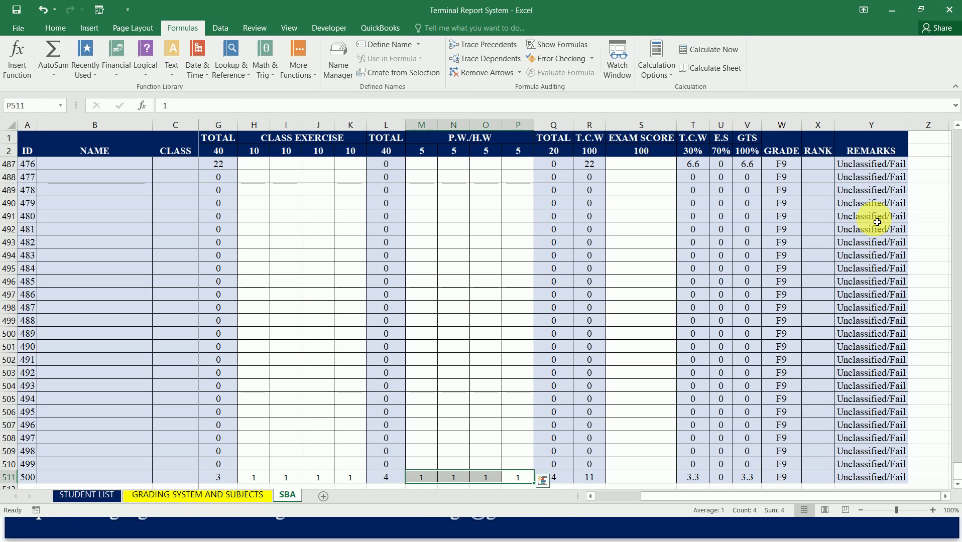
key("Delete")
Clear the four class exercise test scores in H511:K511.
key("Left")
key("Left")
key("Left")
key("Left")
key("Left")
key("shift+Left")
key("shift+Left")
key("shift+Left")
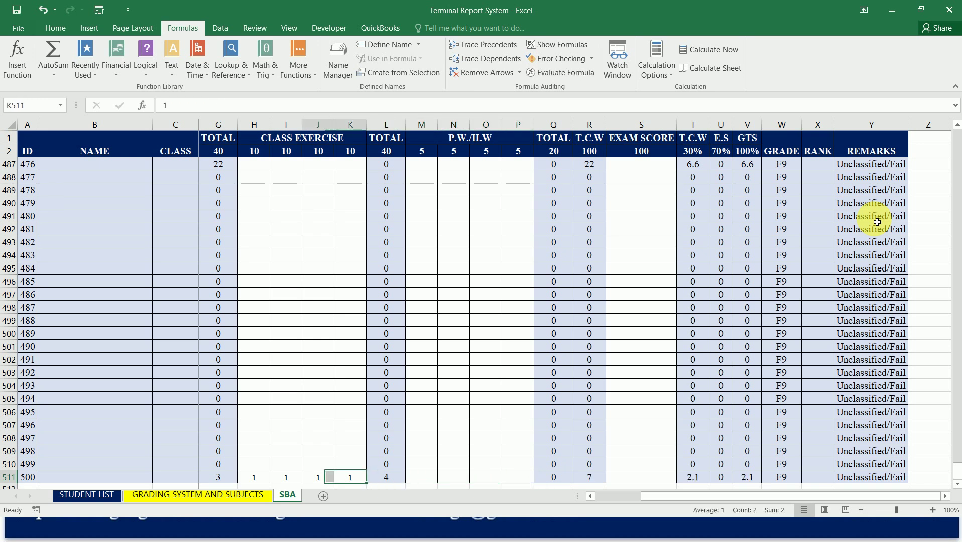
key("Delete")
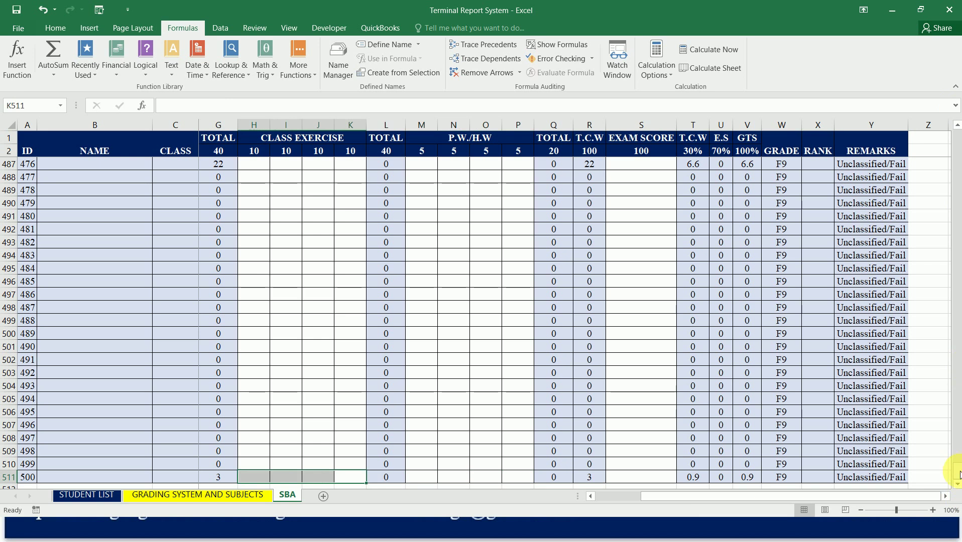
Clear the class exercise test scores in H3:K3 for the first student row.
left_click_drag(958, 474, 958, 141)
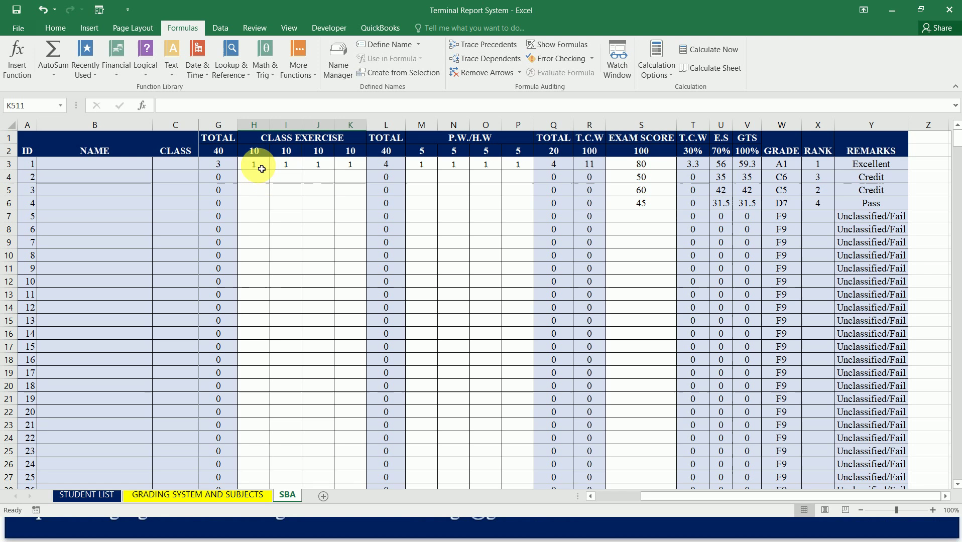
left_click_drag(256, 166, 343, 170)
key("Delete")
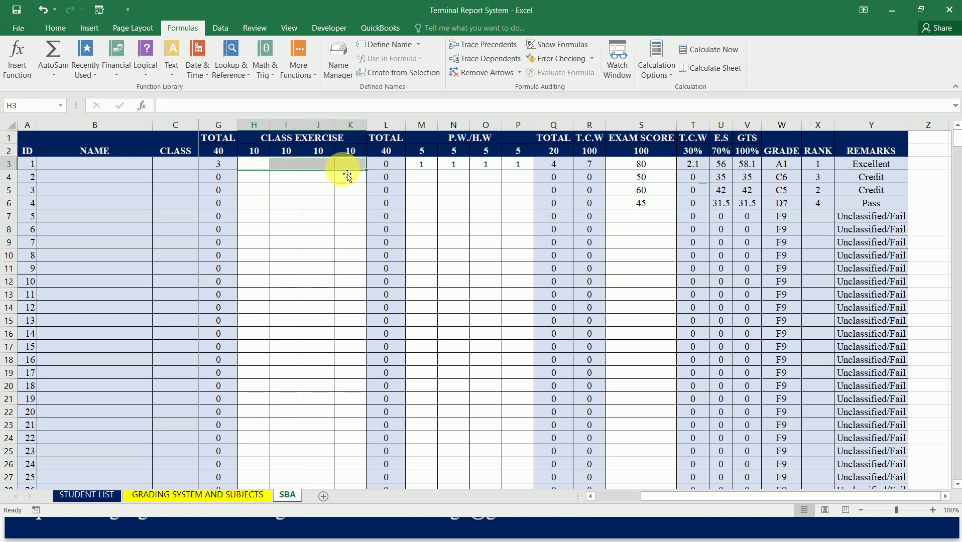
Clear the P.W./H.W test scores in M3:P3 for the first student row.
key("Right")
key("Right")
key("Right")
key("Right")
key("Right")
key("shift+Right")
key("shift+Right")
key("shift+Right")
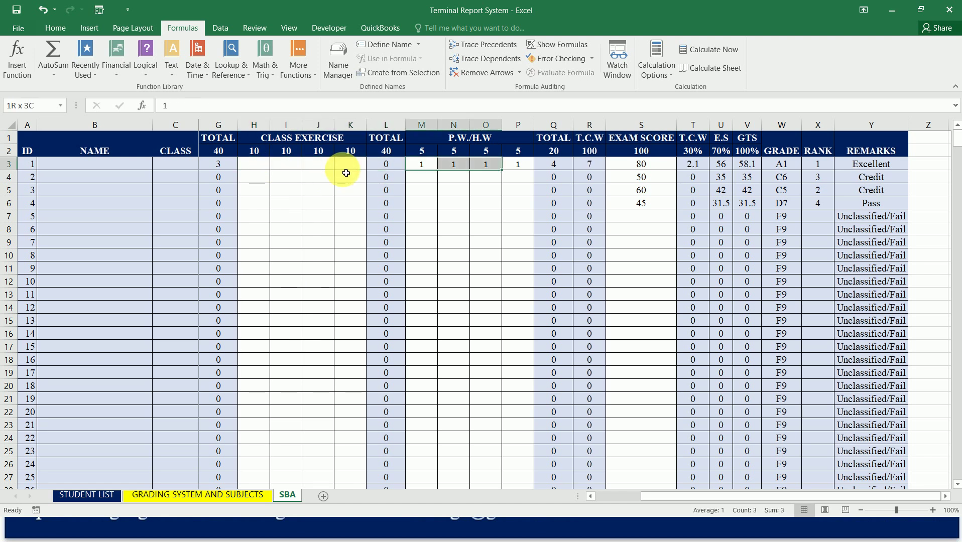
key("Delete")
Clear the sample exam scores in S3:S6.
key("Right")
key("Right")
key("Right")
key("Right")
key("Right")
key("Right")
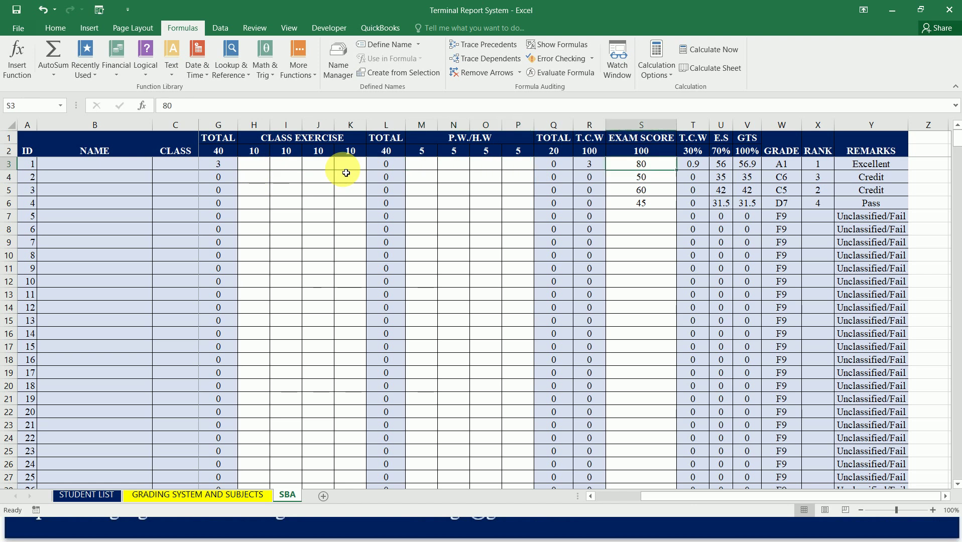
key("shift+Down")
key("shift+Down")
key("shift+Down")
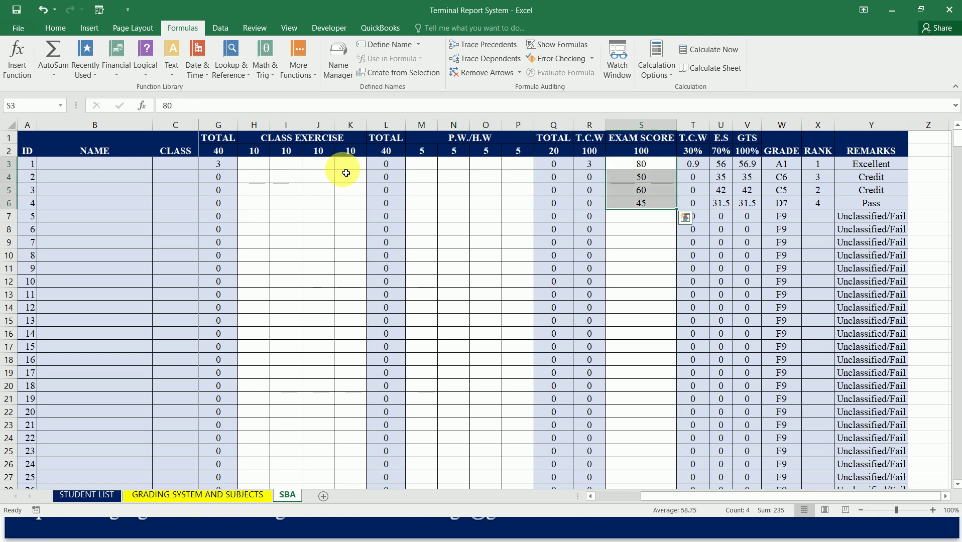
key("Delete")
Clear the class test scores in D3:F3 for the first student row.
key("Right")
key("Left")
key("Left")
key("Left")
key("Left")
key("Left")
key("Left")
key("Left")
key("Left")
key("Left")
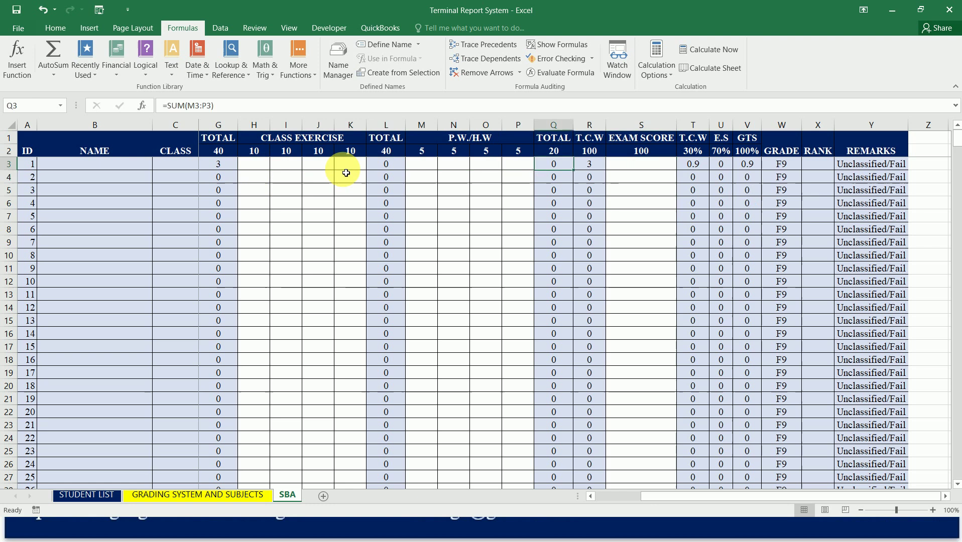
key("Left")
key("Left")
key("Left")
key("Left")
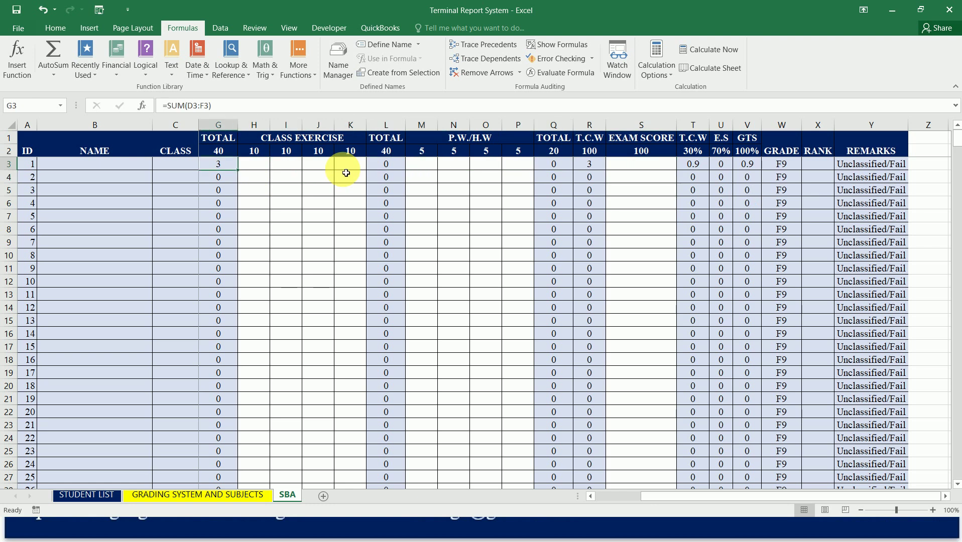
key("Up")
key("Down")
key("Left")
key("Left")
key("Left")
key("Left")
key("Left")
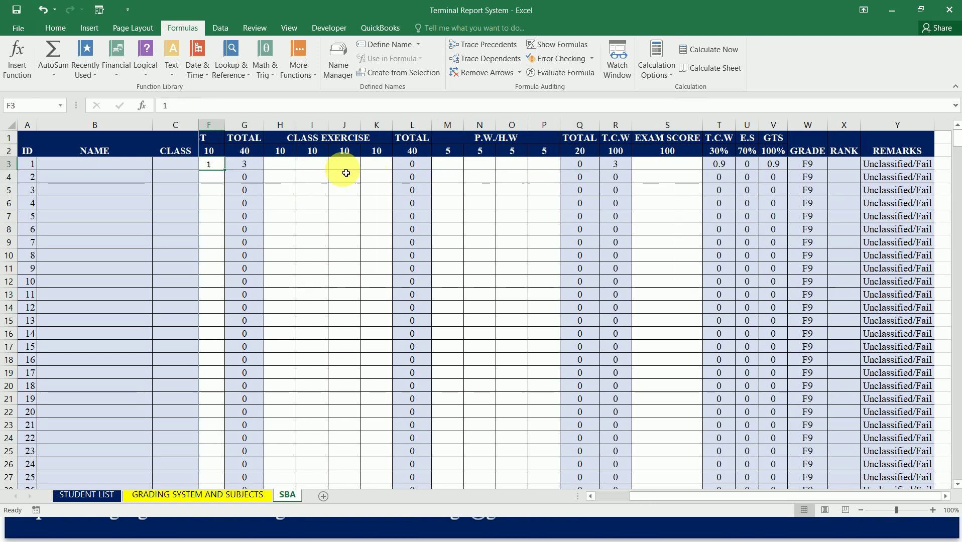
key("Right")
key("Right")
key("shift+Right")
key("shift+Right")
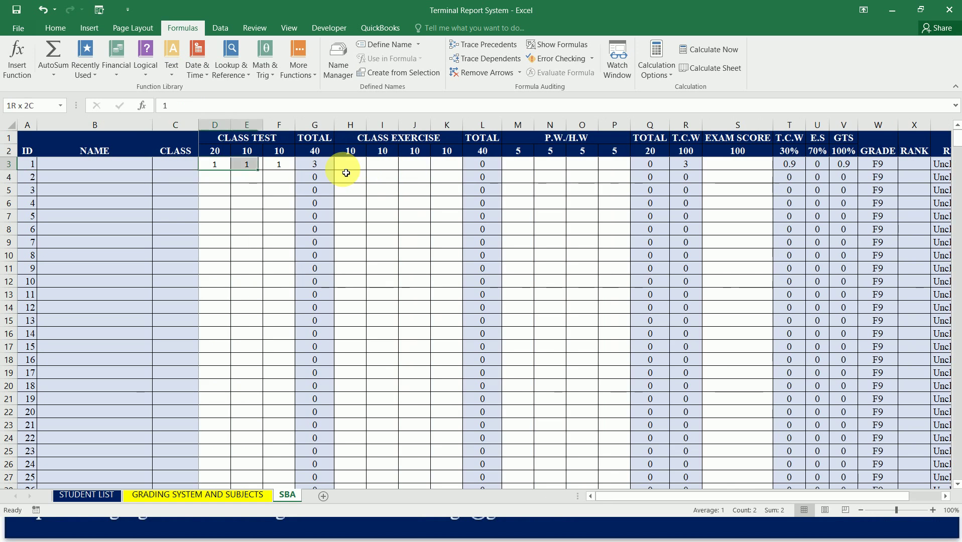
key("Delete")
Copy the header formatting of the CLASS cell C53 across D53:Y53 with Format Painter and clear the contents of D53:Y53.
key("Down")
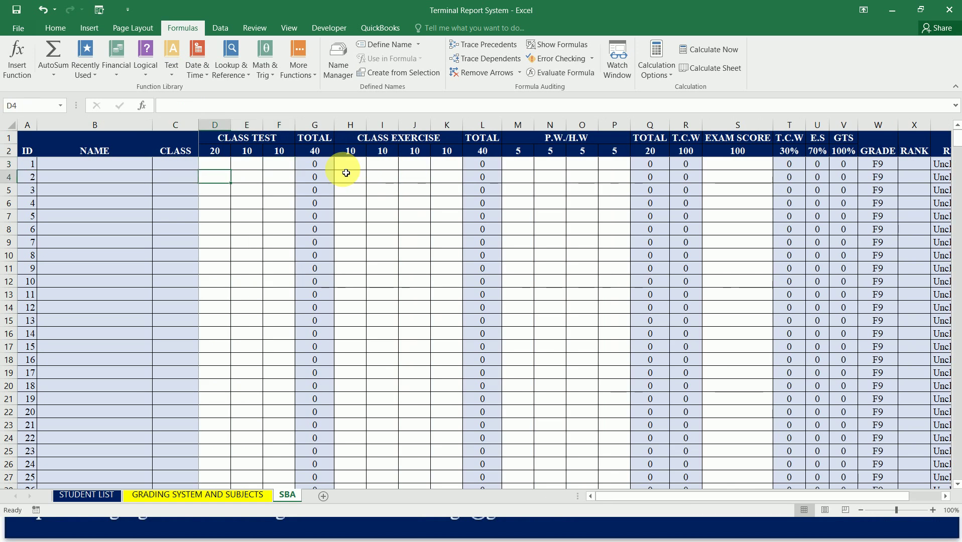
key("Down")
key("Down")
key("Down")
key("Down")
key("Down")
key("Down")
key("Down")
key("Down")
key("Down")
key("Down")
key("Down")
key("Down")
key("Down")
key("Down")
key("Down")
key("Down")
key("Down")
key("Down")
key("Down")
key("Down")
key("Down")
key("Down")
key("Down")
key("Down")
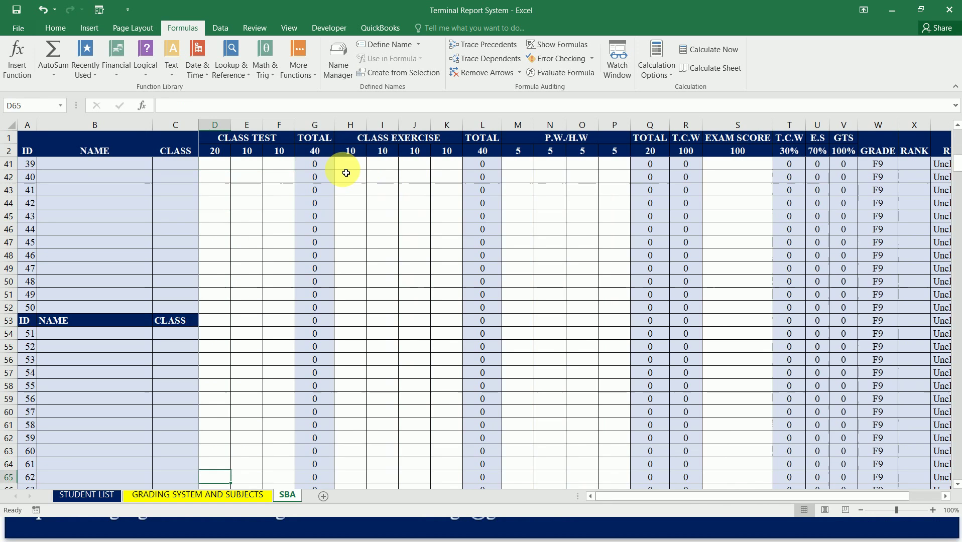
left_click(186, 325)
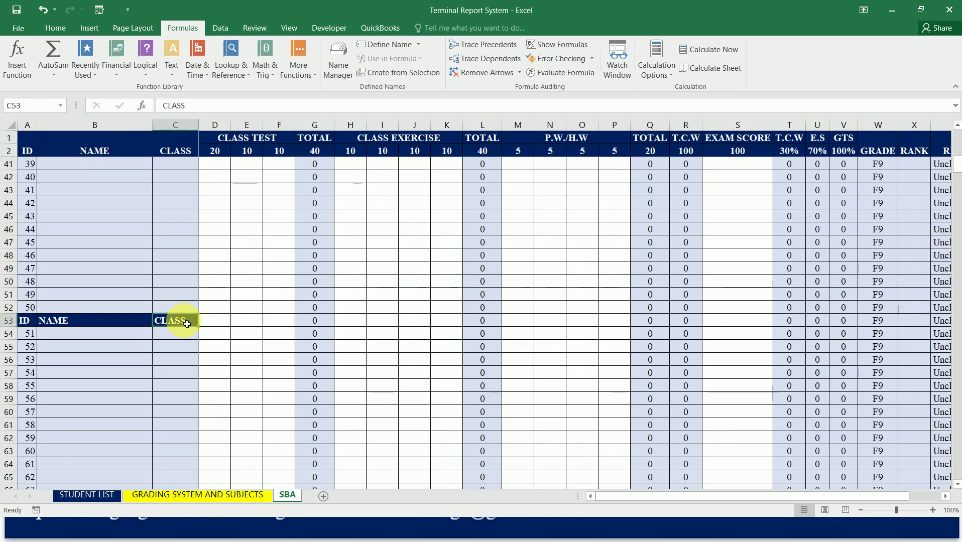
left_click(56, 25)
left_click(56, 73)
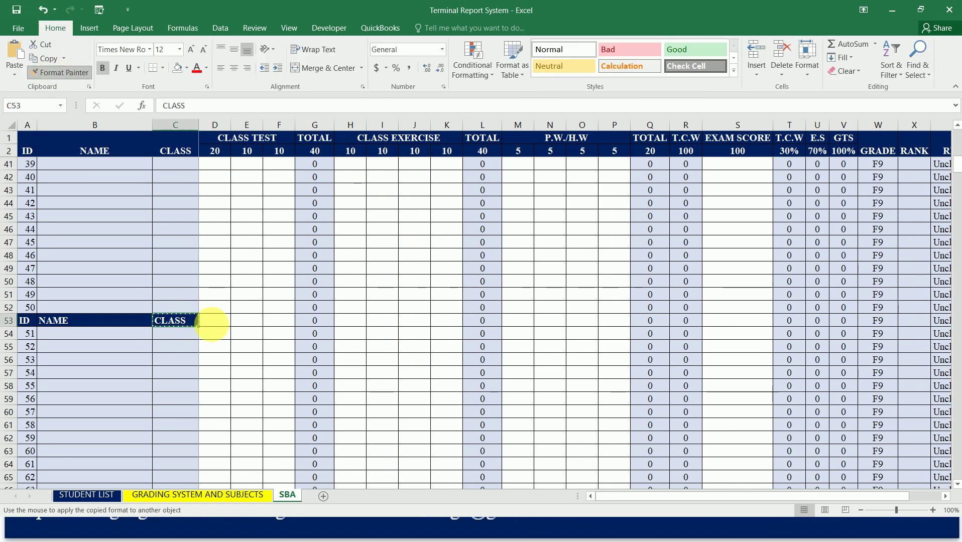
mouse_move(403, 319)
left_mouse_down()
mouse_move(944, 322)
mouse_move(881, 323)
left_mouse_up()
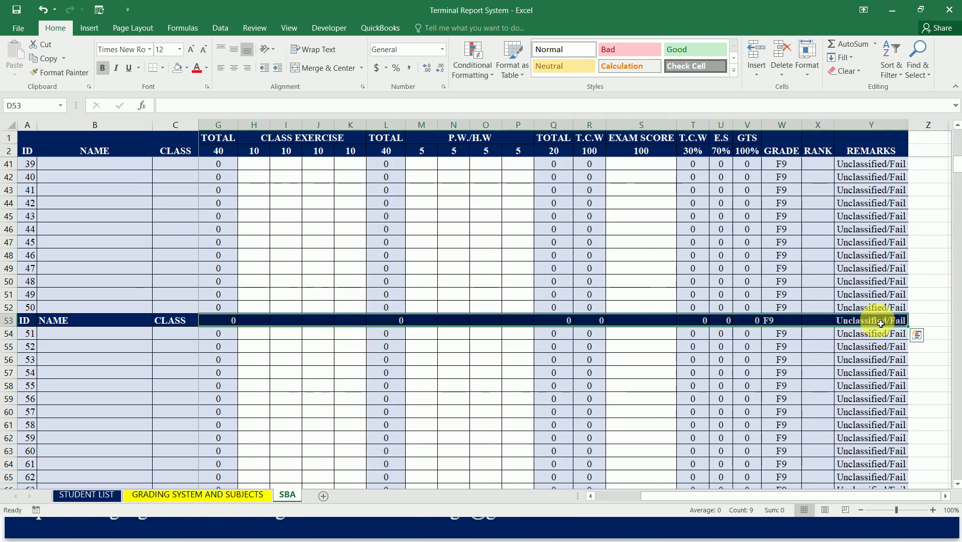
key("Delete")
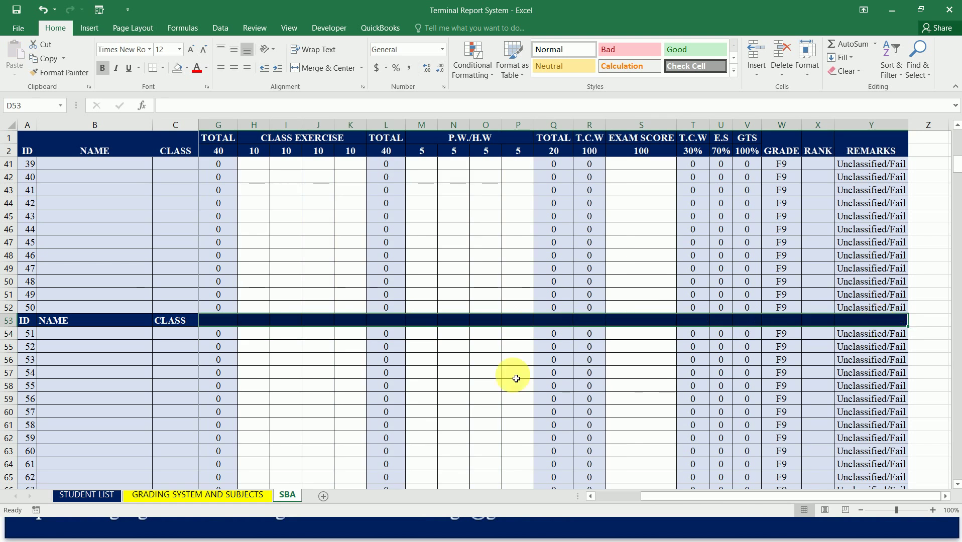
Copy the header formatting of the CLASS cell C104 across D104:Y104 with Format Painter and clear the contents of D104:Y104.
key("Left")
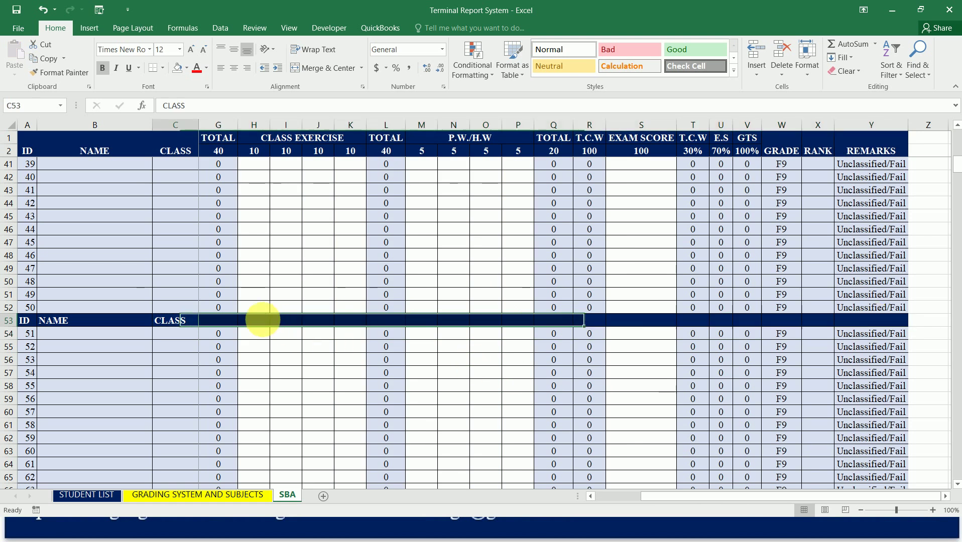
key("Right")
key("Left")
key("Left")
key("Left")
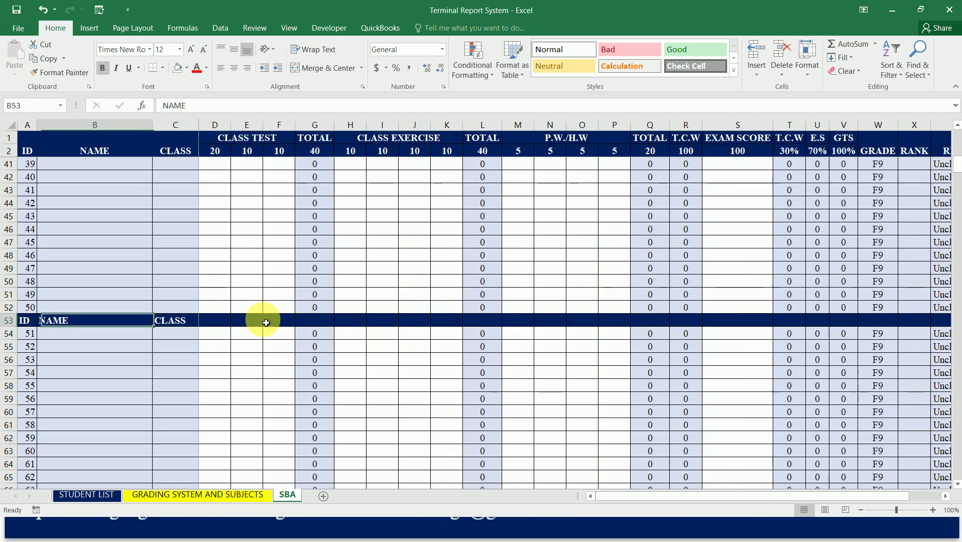
key("Right")
key("Right")
key("Right")
key("Down")
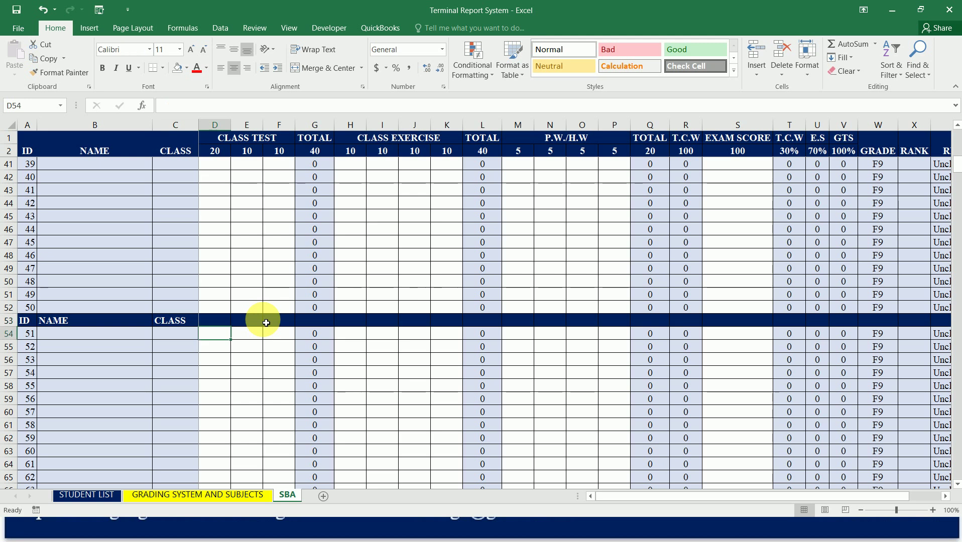
key("Down")
key("Down")
key("Down")
key("Down")
key("Down")
key("Down")
key("Down")
key("Down")
key("Down")
key("Down")
key("Down")
key("Down")
key("Down")
key("Down")
key("Down")
key("Down")
key("Down")
key("Down")
key("Down")
key("Down")
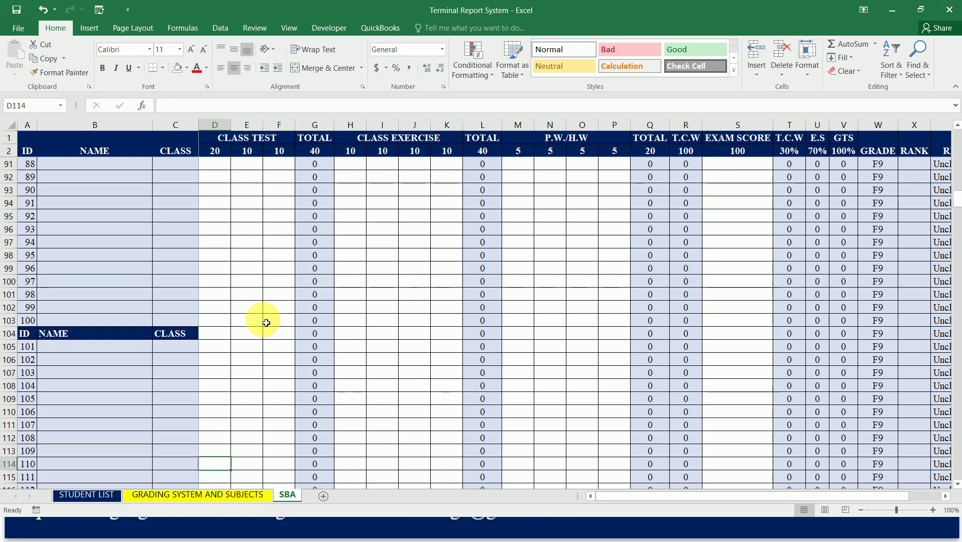
key("Up")
key("Up")
key("Up")
key("Up")
key("Up")
key("Up")
key("Up")
key("Up")
key("Up")
key("Up")
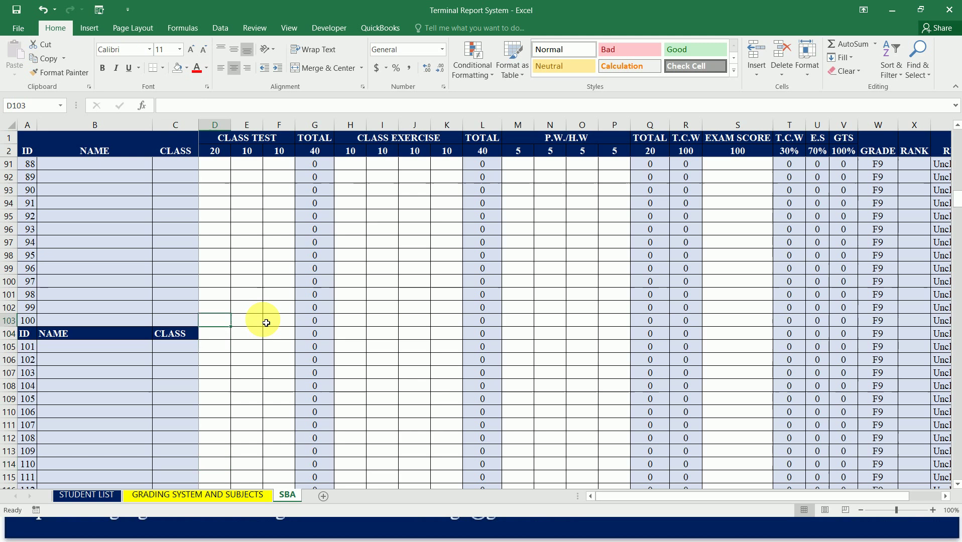
key("Left")
left_click(61, 74)
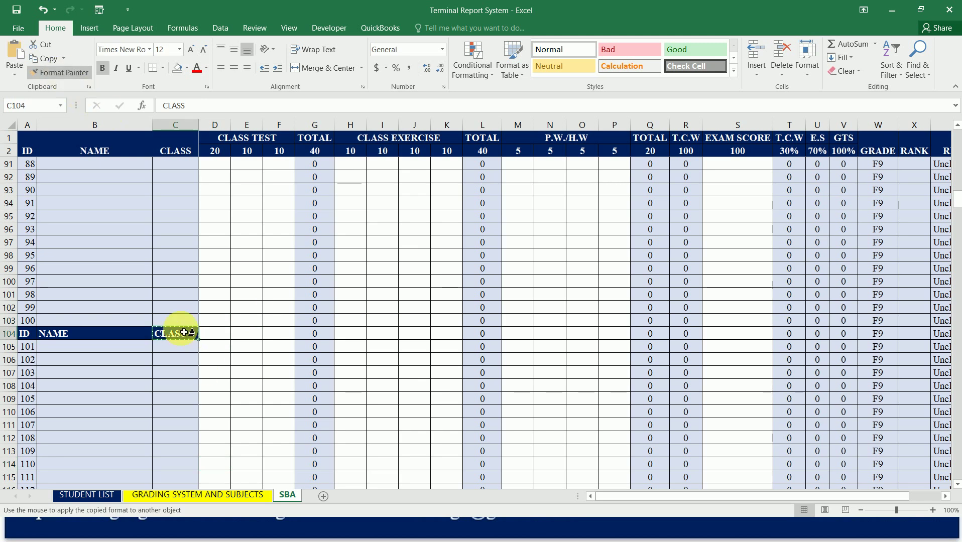
mouse_move(214, 337)
left_mouse_down()
mouse_move(782, 350)
mouse_move(958, 327)
mouse_move(883, 339)
left_mouse_up()
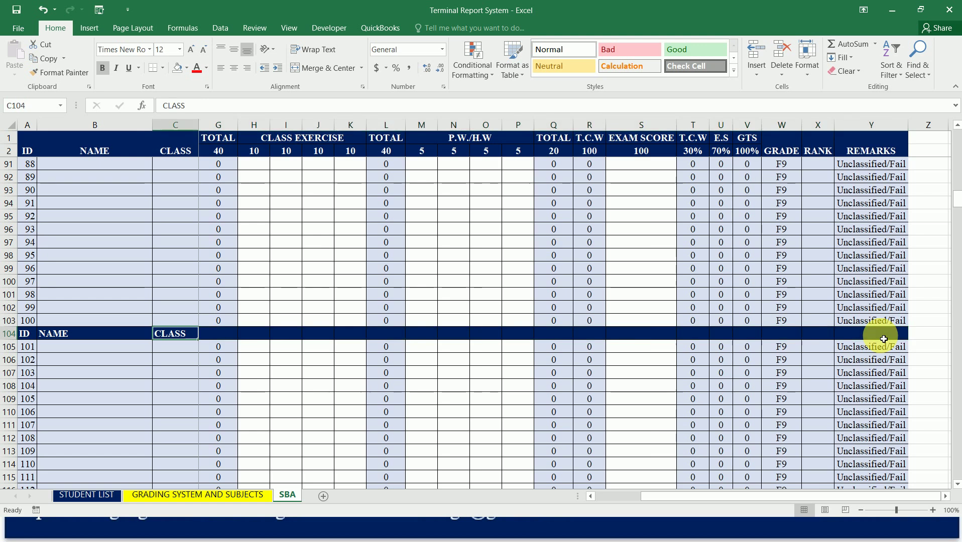
key("Down")
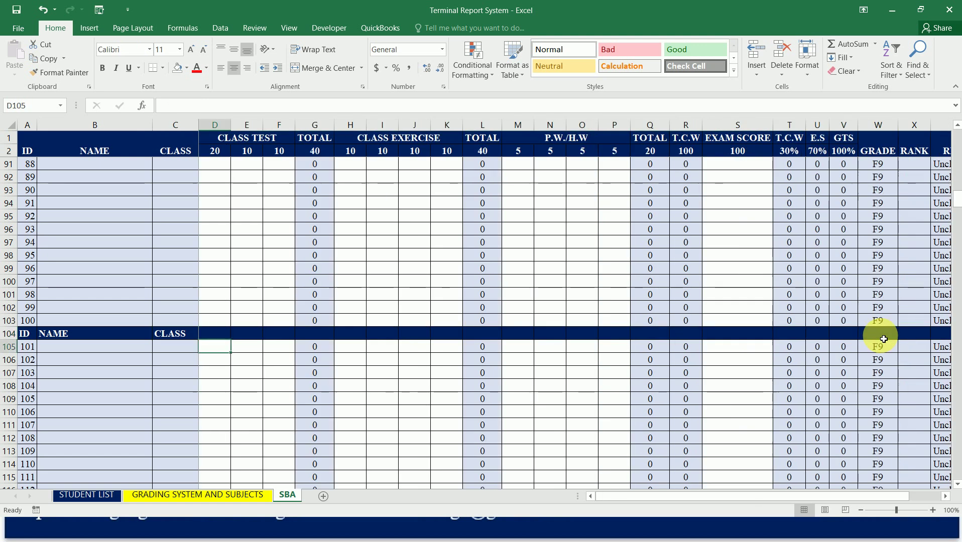
Copy the header formatting of the CLASS cell C155 across D155:Y155 with Format Painter and clear the contents of D155:Y155.
key("Down")
key("Down")
key("Down")
key("Down")
key("Down")
key("Down")
key("Down")
key("Down")
key("Down")
key("Down")
key("Down")
key("Down")
key("Down")
key("Down")
key("Down")
key("Down")
key("Down")
key("Down")
key("Down")
key("Down")
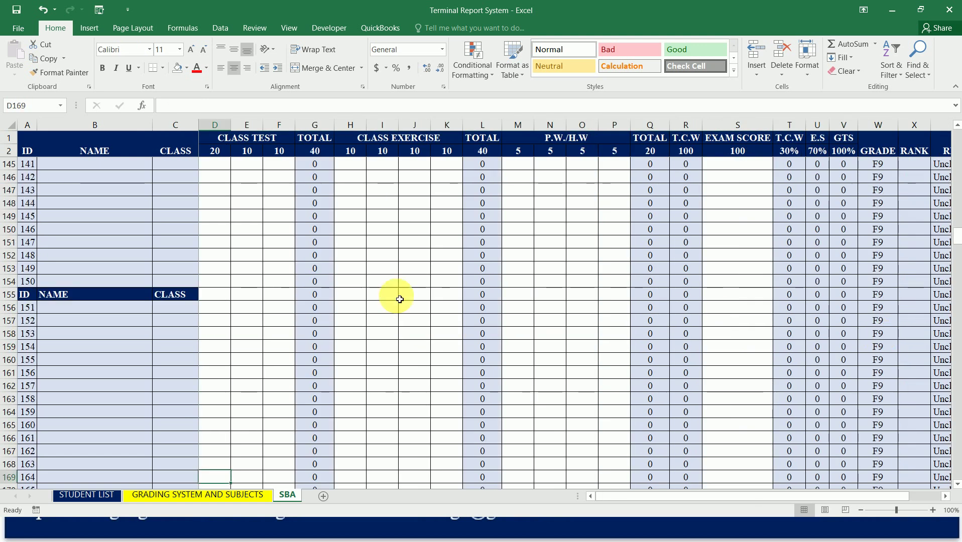
left_click(189, 296)
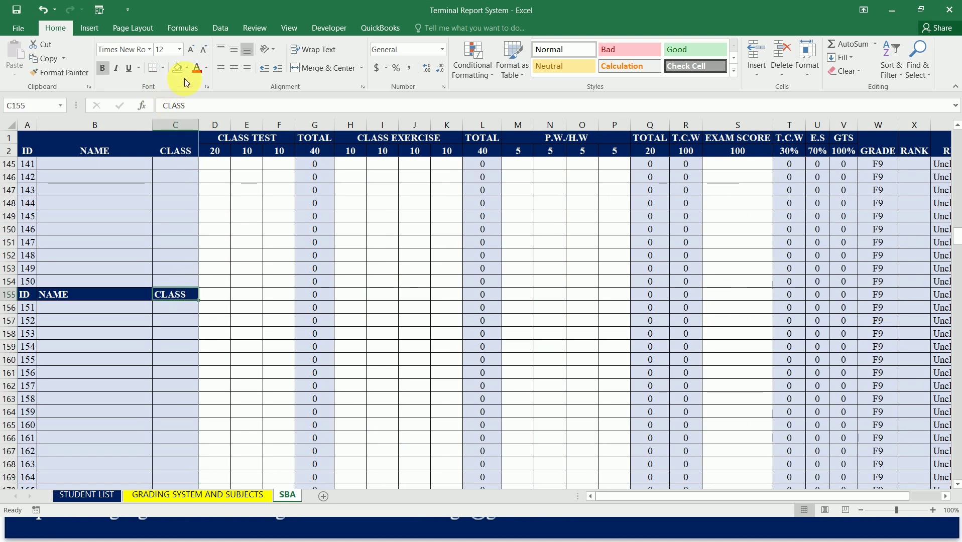
left_click(81, 77)
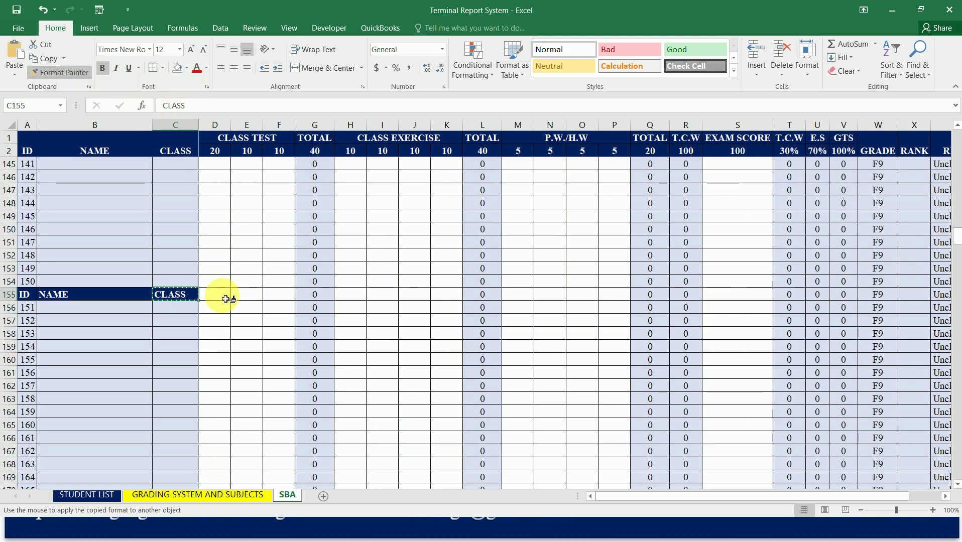
mouse_move(226, 299)
left_mouse_down()
mouse_move(630, 309)
mouse_move(859, 295)
mouse_move(863, 308)
mouse_move(863, 298)
mouse_move(885, 297)
left_mouse_up()
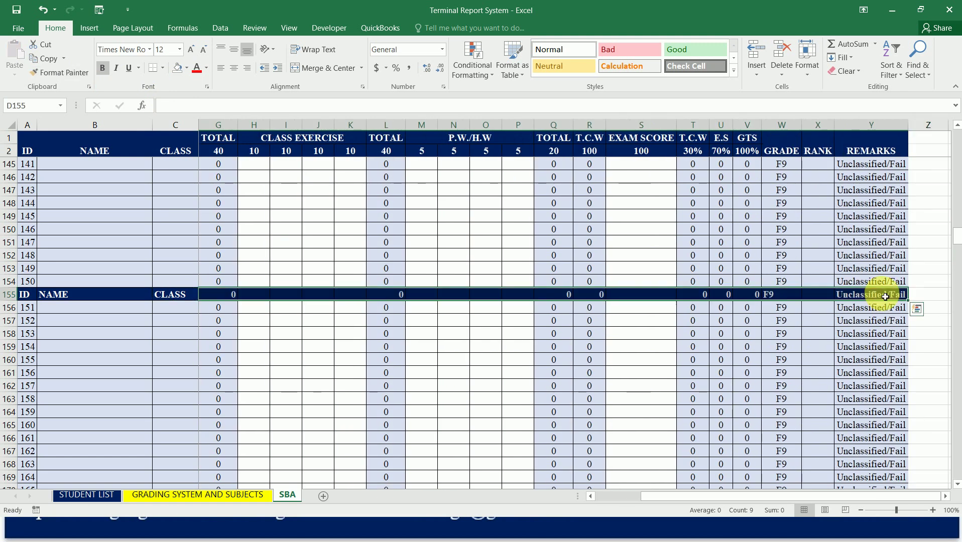
key("Delete")
scroll(400, 347, "left", 1)
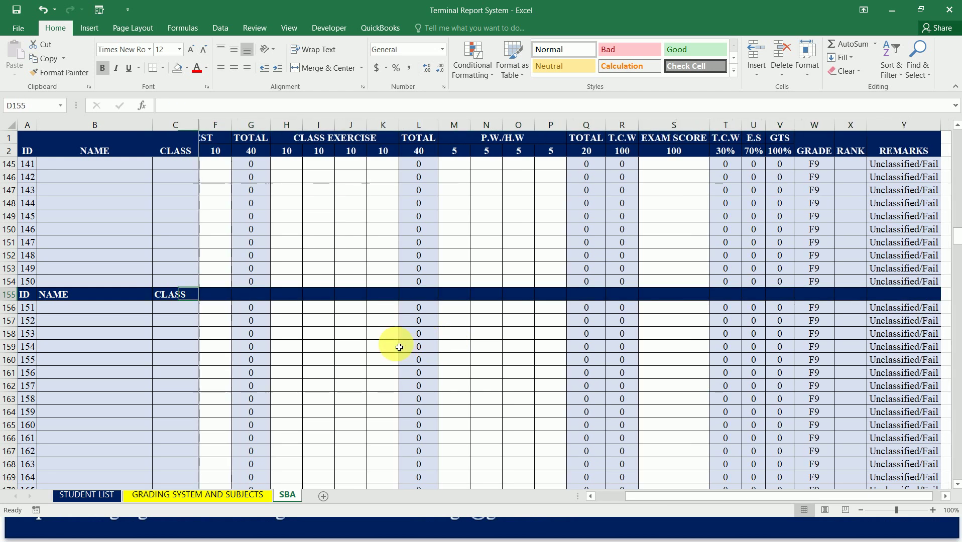
scroll(400, 348, "left", 1)
key("Down")
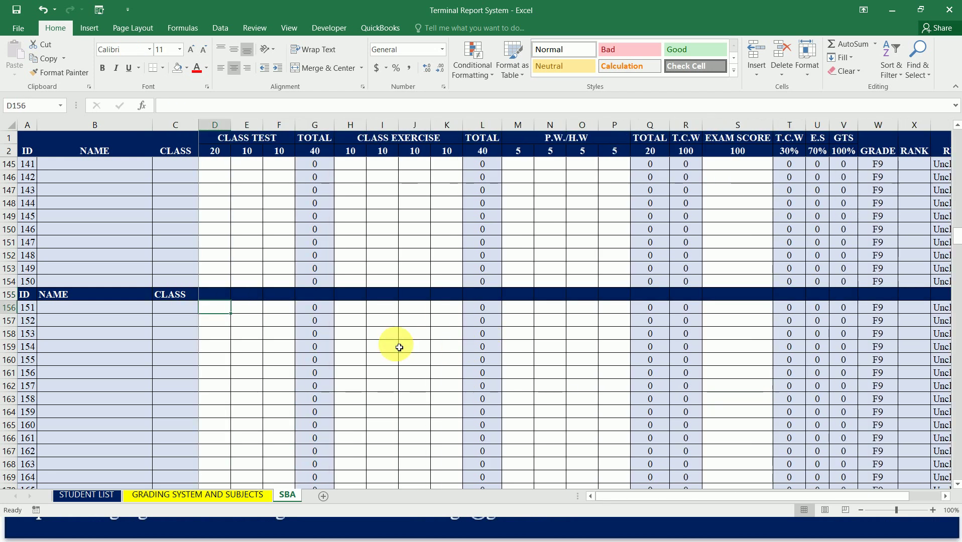
Copy the header formatting of the CLASS cell C206 across D206:Y206 with Format Painter and clear the contents of D206:Y206.
key("Down")
key("Down")
key("Down")
key("Down")
key("Down")
key("Down")
key("Down")
key("Down")
key("Down")
key("Down")
key("Down")
key("Down")
key("Down")
key("Down")
key("Down")
key("Down")
key("Down")
scroll(399, 347, "down", 15)
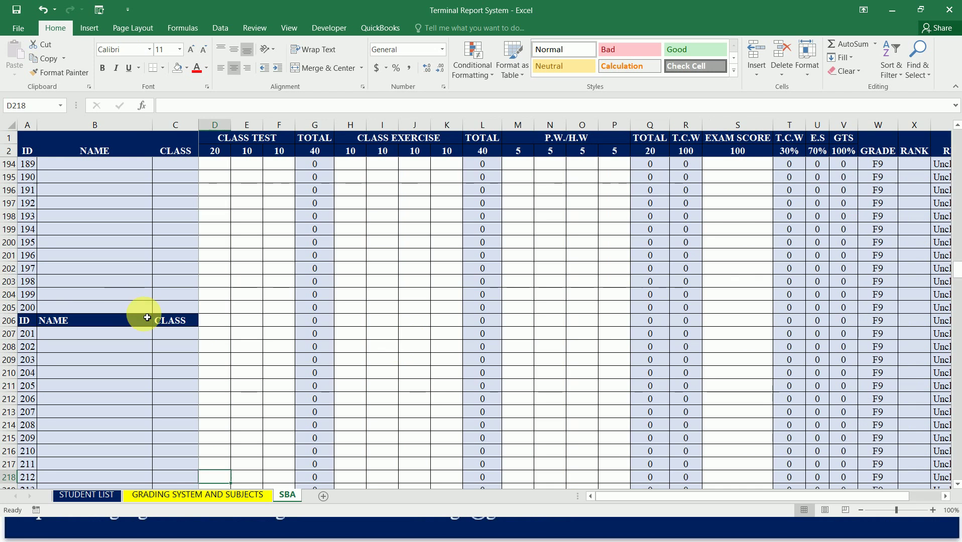
left_click(187, 321)
left_click(58, 71)
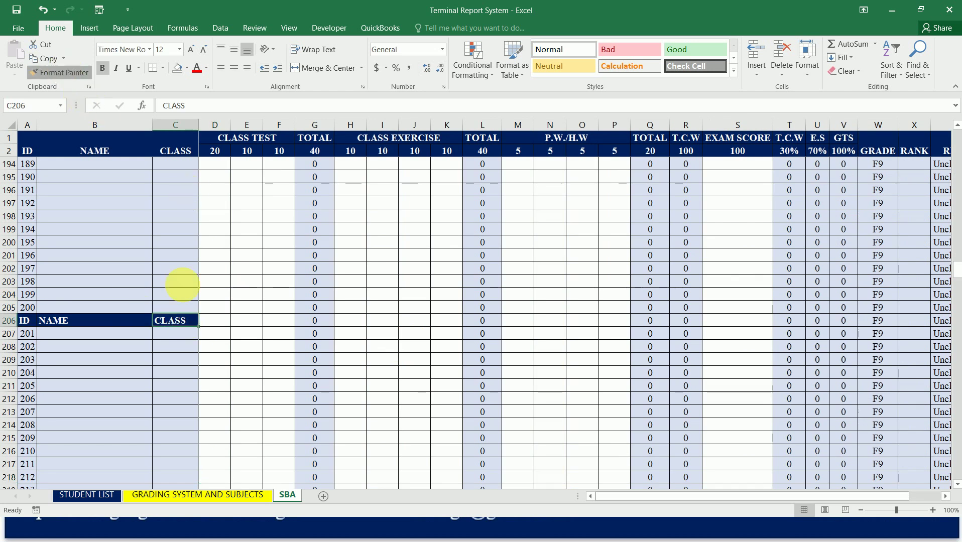
mouse_move(217, 323)
left_mouse_down()
mouse_move(485, 331)
mouse_move(812, 317)
mouse_move(832, 336)
mouse_move(959, 329)
mouse_move(861, 332)
mouse_move(886, 324)
left_mouse_up()
key("Delete")
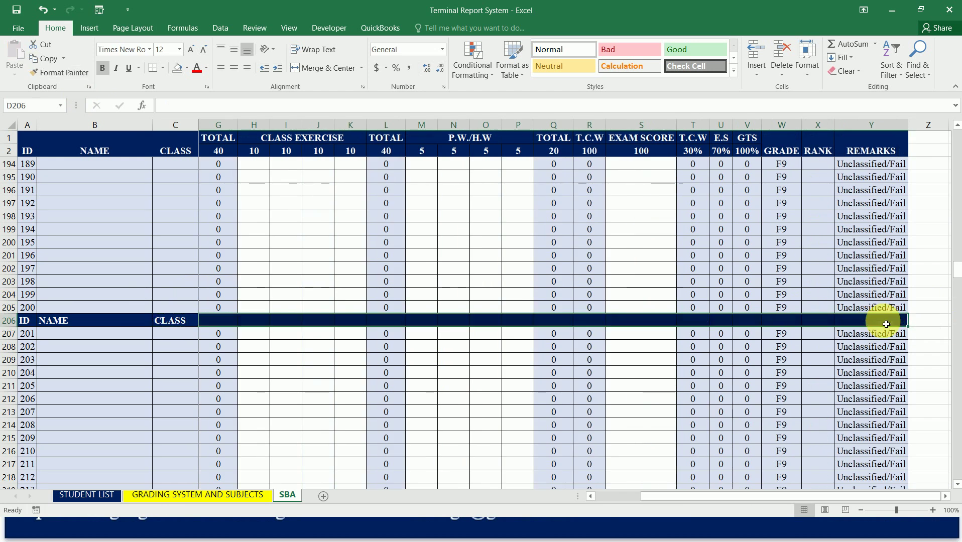
key("Down")
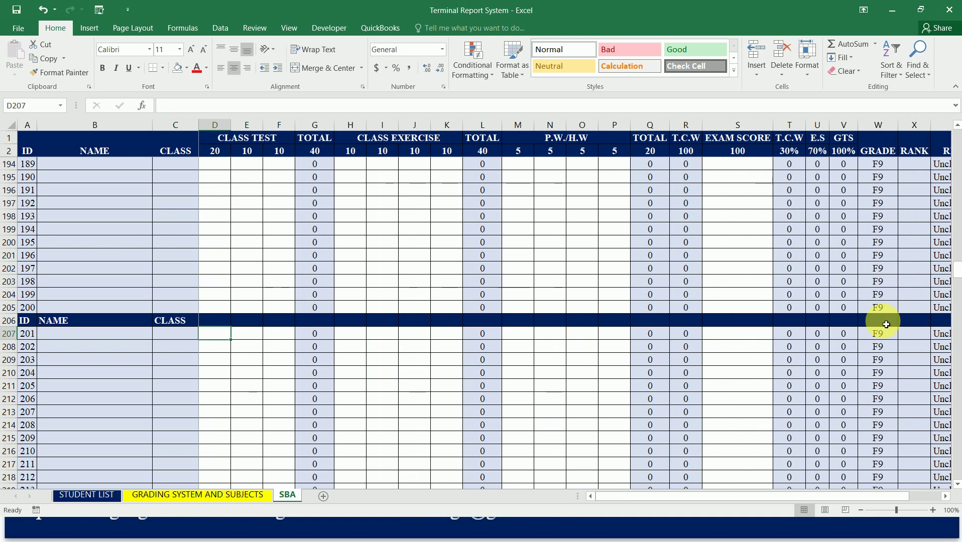
Copy the header formatting of the CLASS cell C257 across D257:Y257 with Format Painter and clear the contents of D257:Y257.
key("Down")
key("Down")
key("Down")
key("Down")
key("Down")
key("Down")
key("Down")
key("Down")
key("Down")
key("Down")
key("Down")
key("Down")
key("Down")
key("Down")
key("Down")
key("Down")
key("Down")
key("Down")
key("Down")
key("Down")
key("Down")
key("Down")
key("Down")
key("Down")
key("Down")
key("Down")
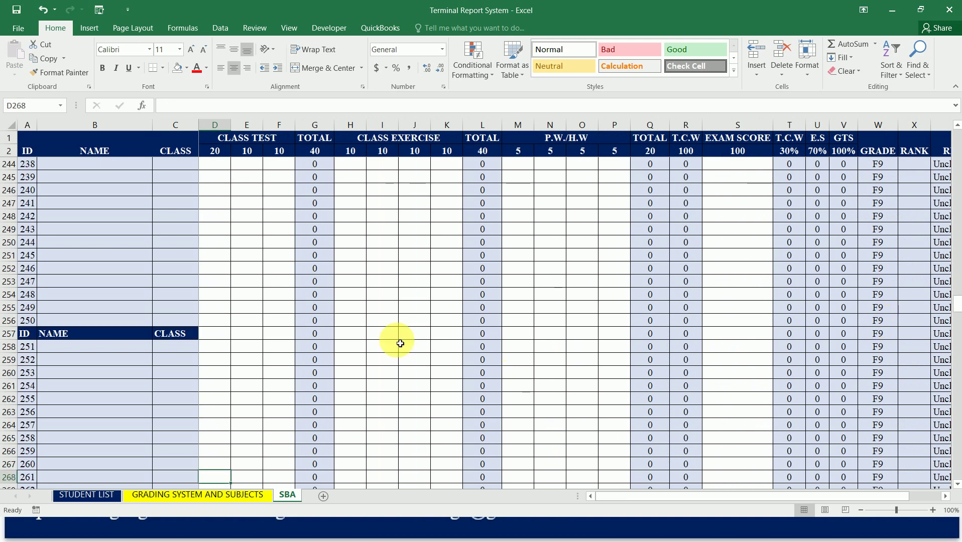
left_click(198, 336)
left_click(72, 76)
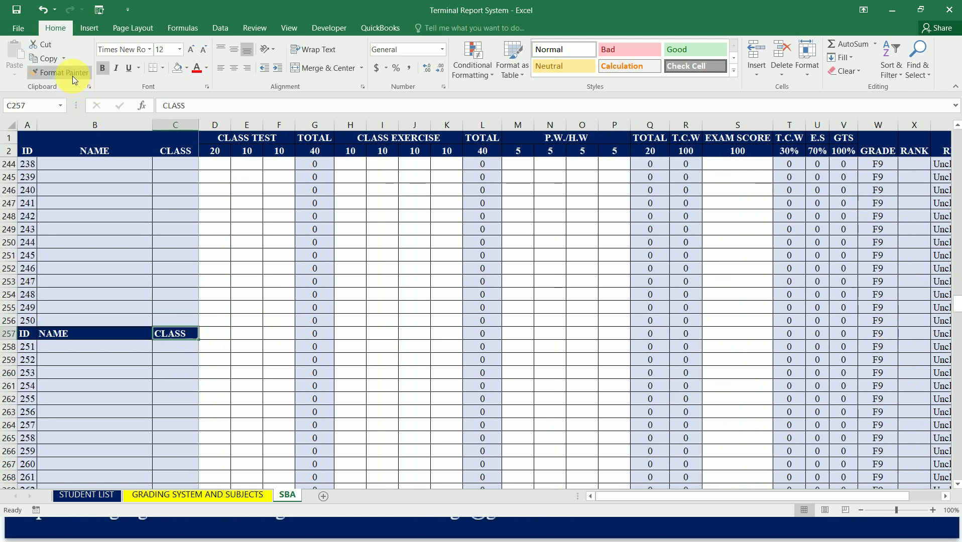
mouse_move(215, 335)
left_mouse_down()
mouse_move(930, 344)
mouse_move(829, 345)
mouse_move(868, 338)
left_mouse_up()
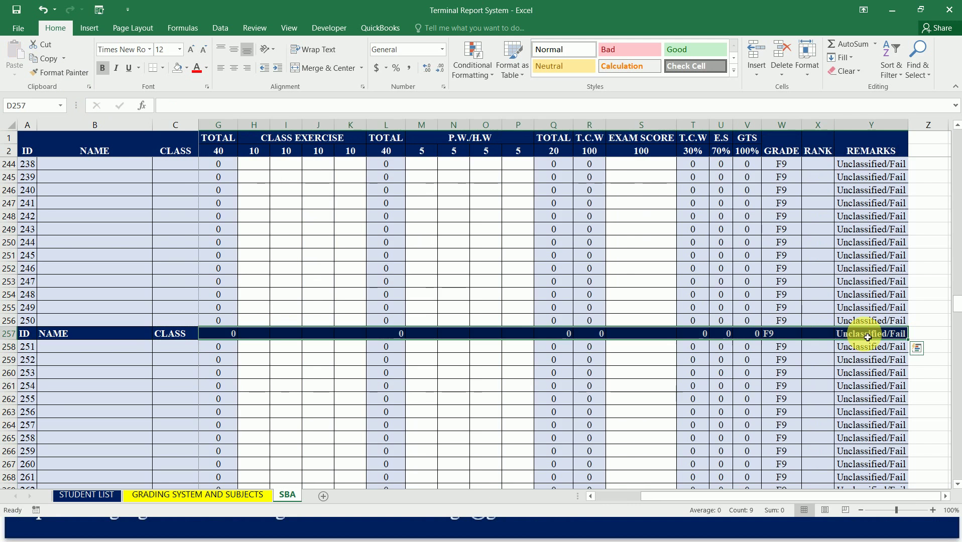
key("Delete")
key("Down")
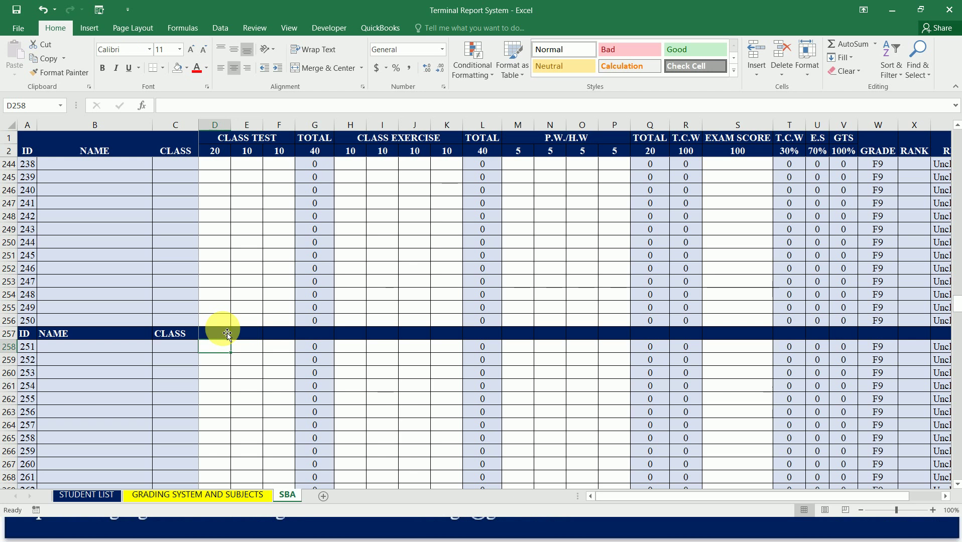
Copy the header formatting of the CLASS cell C308 across D308:Y308 with Format Painter and clear the contents of D308:Y308.
key("Down")
key("Down")
key("Down")
key("Down")
key("Down")
key("Down")
key("Down")
key("Down")
key("Down")
key("Down")
key("Down")
key("Down")
key("Down")
key("Down")
key("Down")
key("Down")
key("Down")
key("Down")
key("Down")
key("Down")
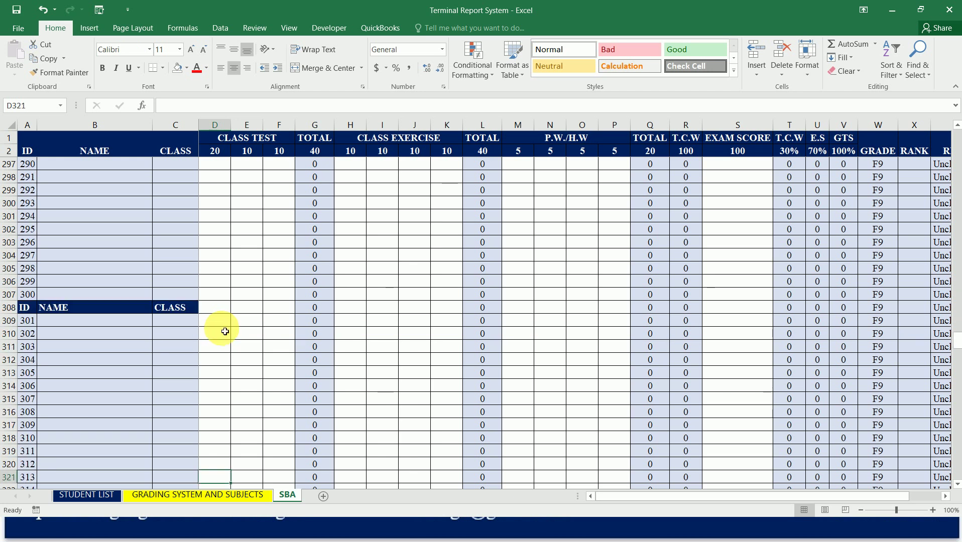
left_click(187, 308)
left_click(73, 74)
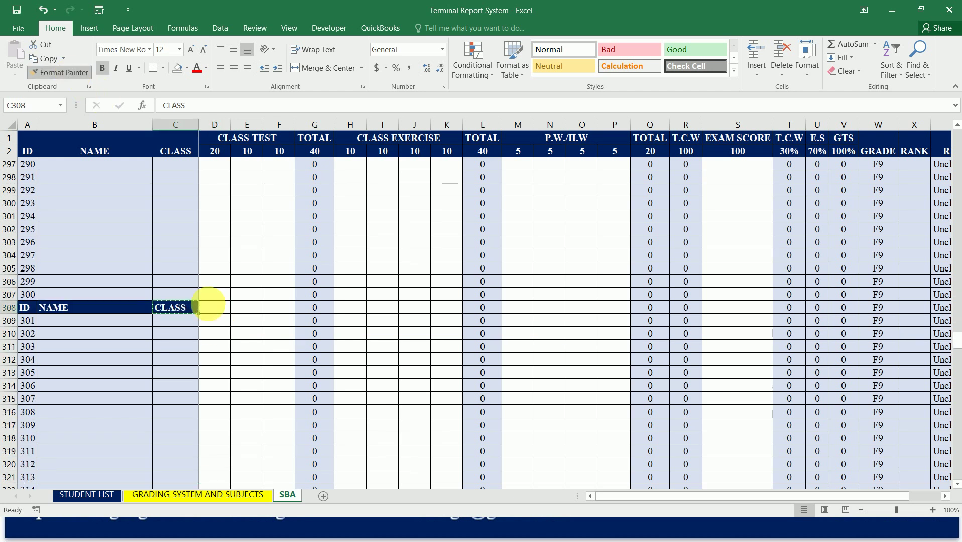
mouse_move(211, 308)
left_mouse_down()
mouse_move(625, 316)
mouse_move(816, 296)
mouse_move(913, 300)
mouse_move(881, 308)
left_mouse_up()
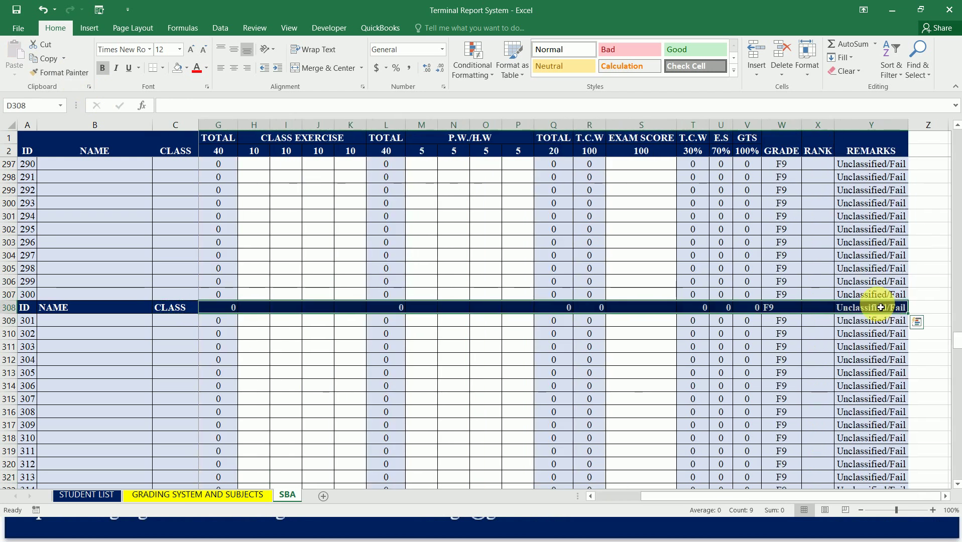
key("Delete")
key("Left")
key("Right")
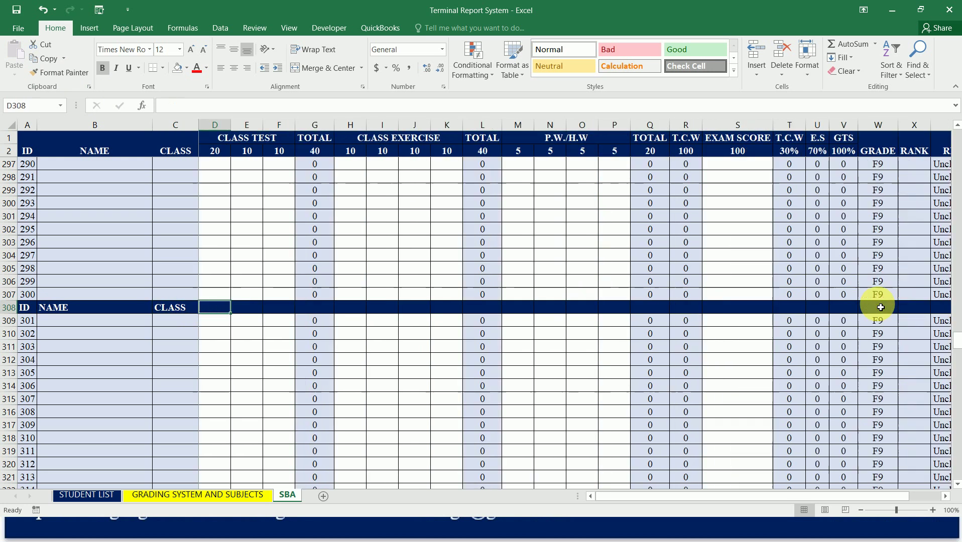
key("Left")
key("Down")
key("Down")
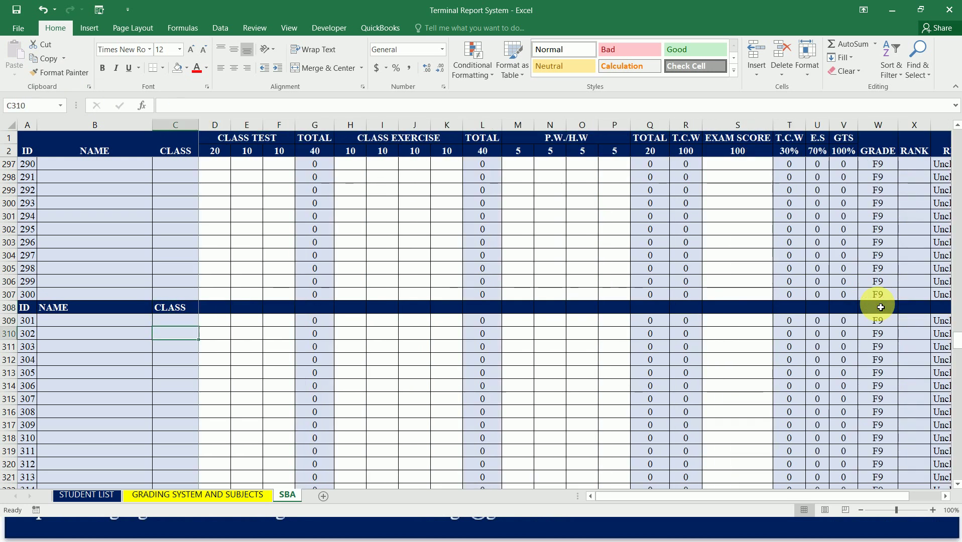
Copy the header formatting of the CLASS cell C359 across D359:Y359 with Format Painter and clear the contents of D359:Y359.
key("Down")
key("Down")
key("Down")
key("Down")
key("Down")
key("Down")
key("Down")
key("Down")
key("Down")
key("Down")
key("Down")
key("Down")
key("Down")
key("Down")
key("Down")
key("Down")
key("Down")
key("Down")
key("Down")
key("Down")
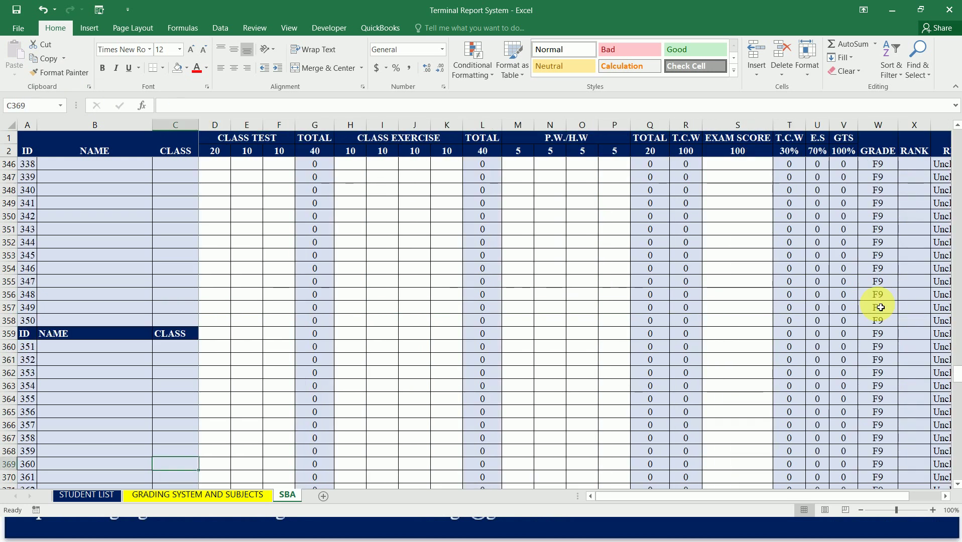
key("Up")
key("Up")
key("Up")
key("Up")
key("Up")
key("Up")
key("Up")
key("Up")
key("Up")
key("Up")
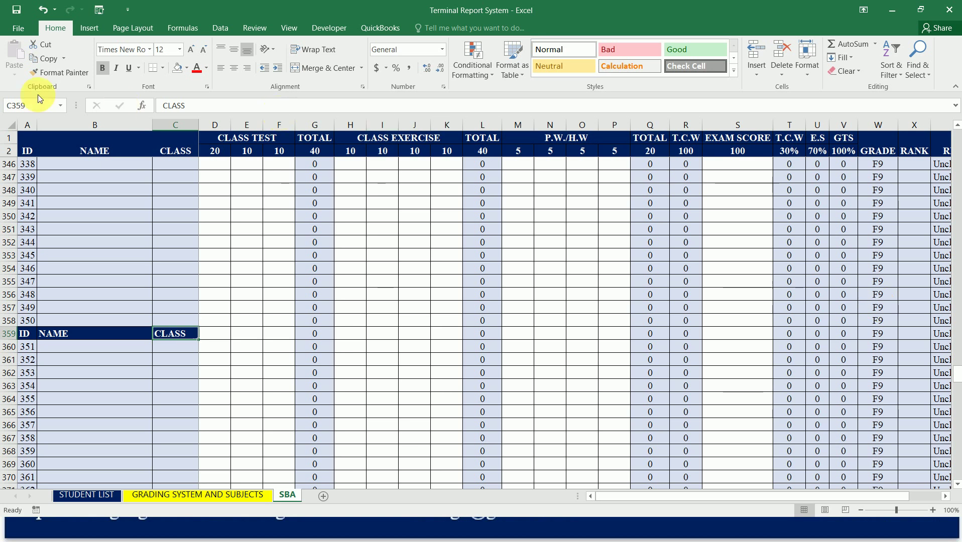
left_click(72, 74)
mouse_move(215, 333)
left_mouse_down()
mouse_move(919, 333)
mouse_move(882, 334)
left_mouse_up()
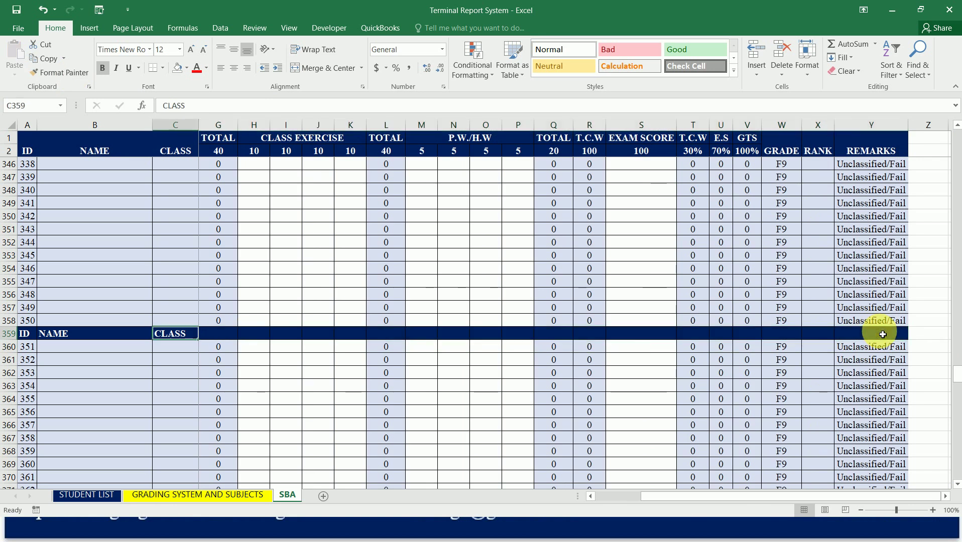
key("Down")
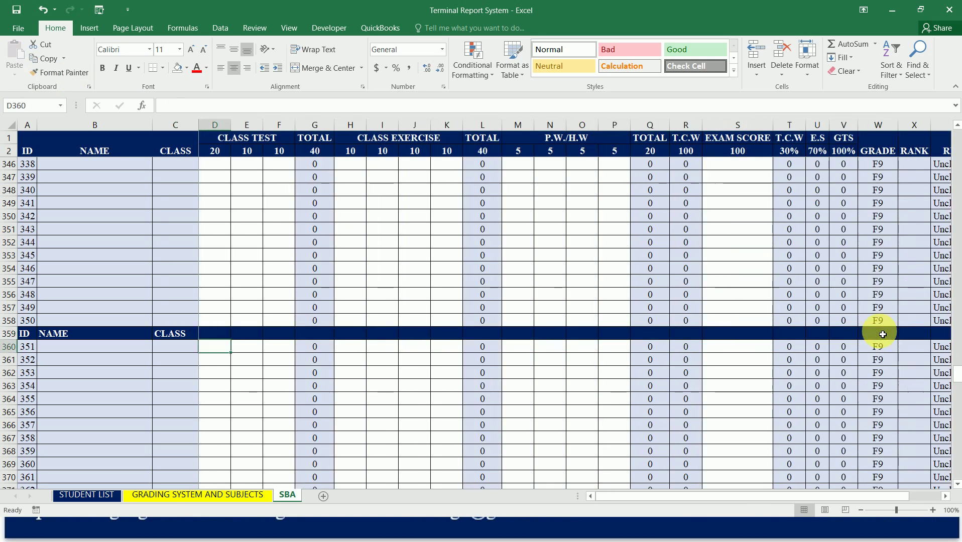
Copy the header formatting of the CLASS cell C410 across D410:Y410 with Format Painter and clear the contents of D410:Y410.
key("Down")
key("Down")
key("Down")
key("Down")
key("Down")
key("Down")
key("Down")
key("Down")
key("Down")
key("Down")
key("Down")
key("Down")
key("Down")
key("Down")
key("Down")
key("Down")
key("Down")
key("Down")
key("Down")
key("Down")
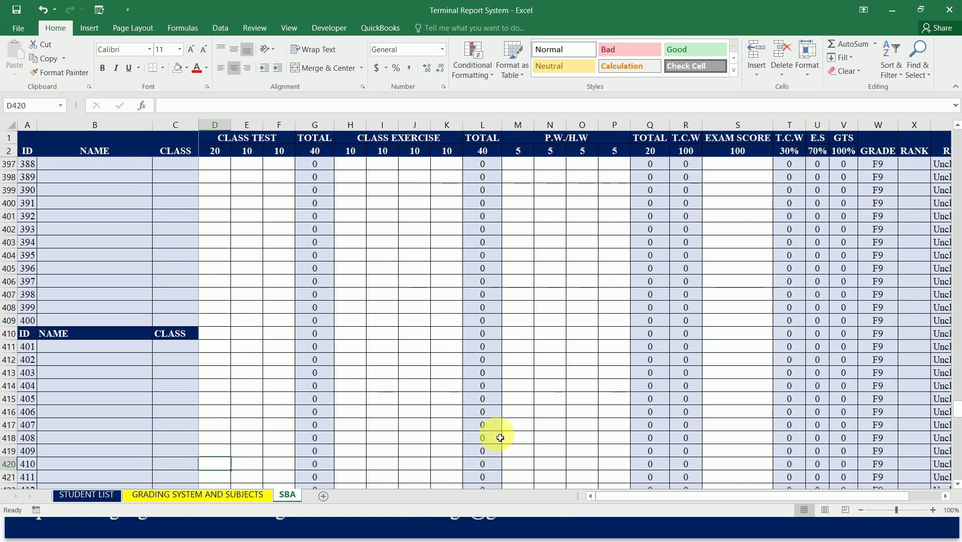
left_click(183, 333)
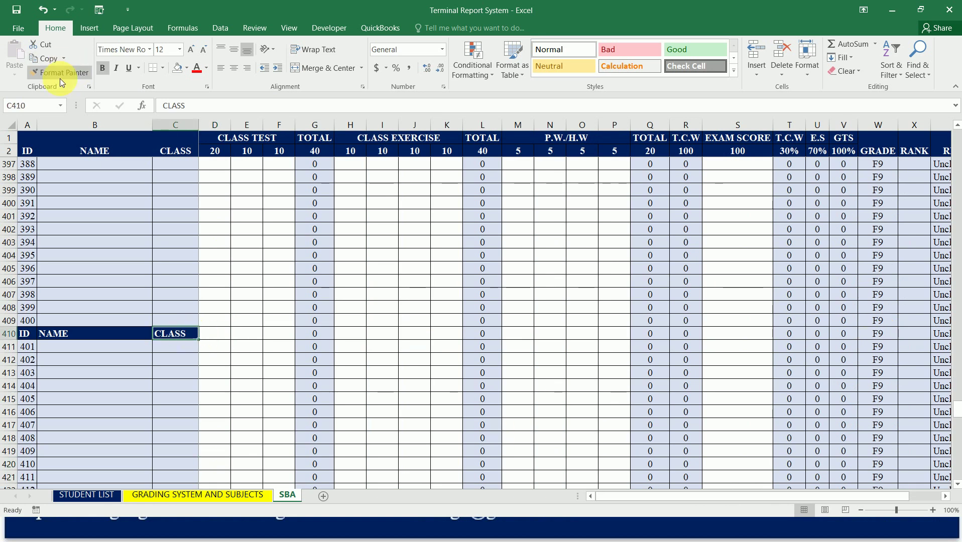
left_click(59, 78)
mouse_move(215, 334)
left_mouse_down()
mouse_move(424, 343)
mouse_move(957, 336)
mouse_move(896, 340)
left_mouse_up()
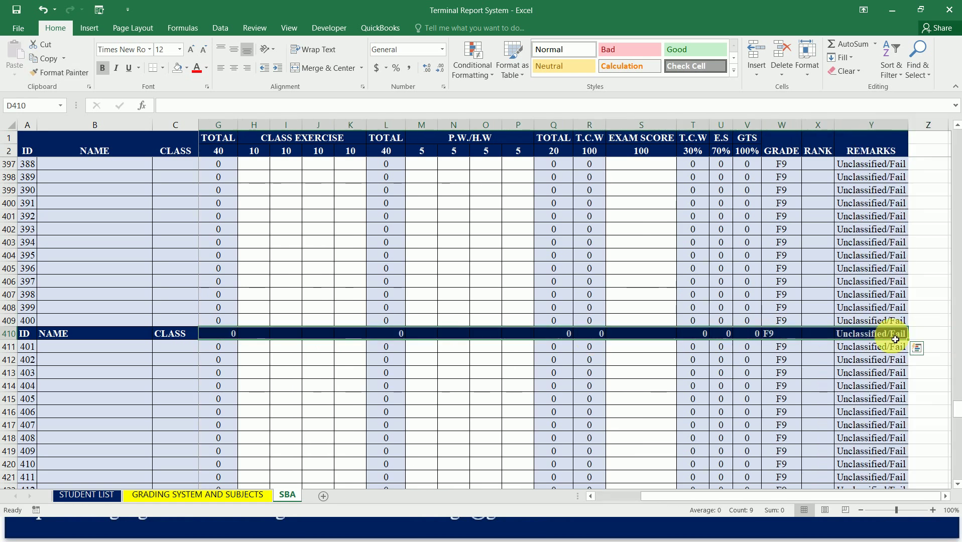
key("Delete")
key("Down")
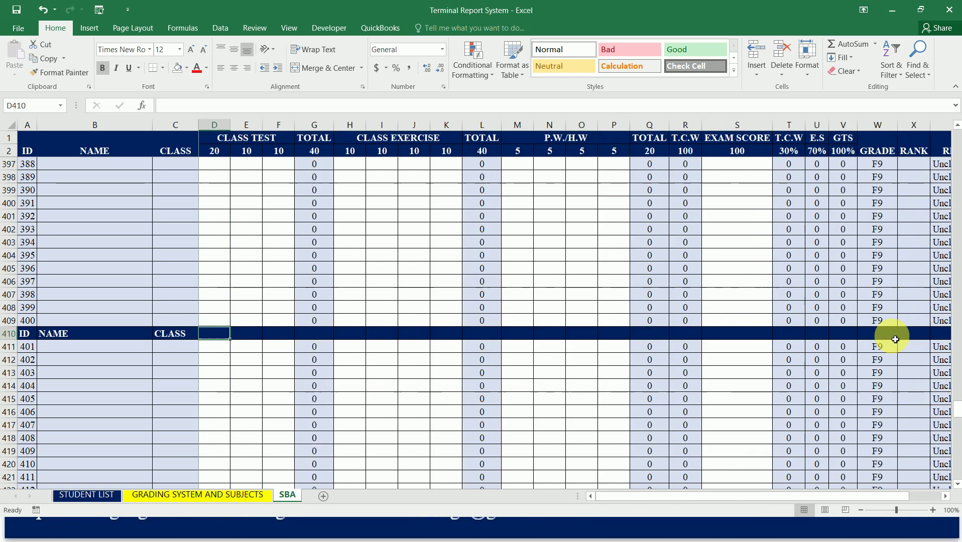
Copy the header formatting of the CLASS cell C461 across D461:Y461 with Format Painter and clear the contents of D461:Y461.
key("Down")
key("Down")
key("Down")
key("Down")
key("Down")
key("Down")
key("Down")
key("Down")
key("Down")
key("Down")
key("Down")
key("Down")
key("Down")
key("Down")
key("Down")
key("Down")
key("Down")
key("Down")
key("Down")
key("Down")
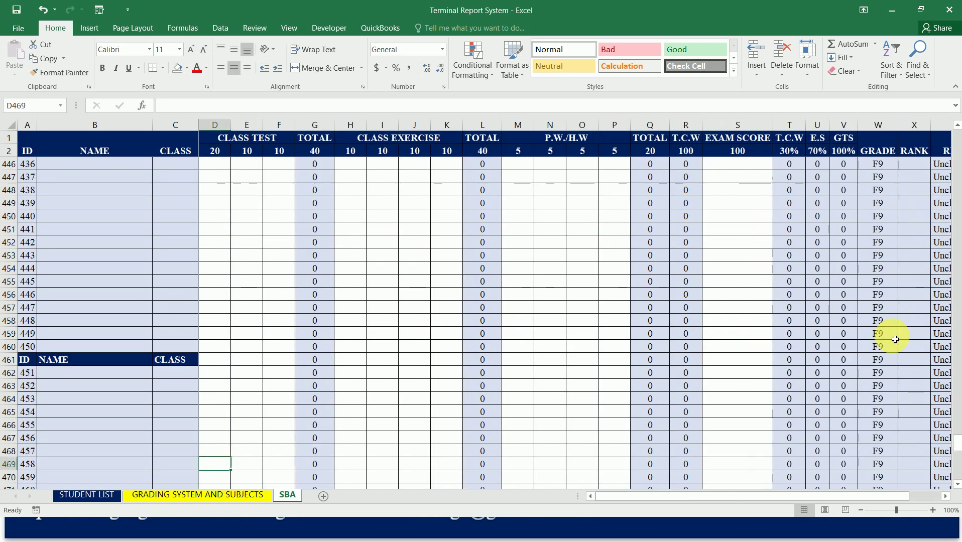
key("Up")
key("Up")
key("Up")
key("Up")
key("Up")
key("Up")
key("Up")
key("Up")
key("Up")
key("Down")
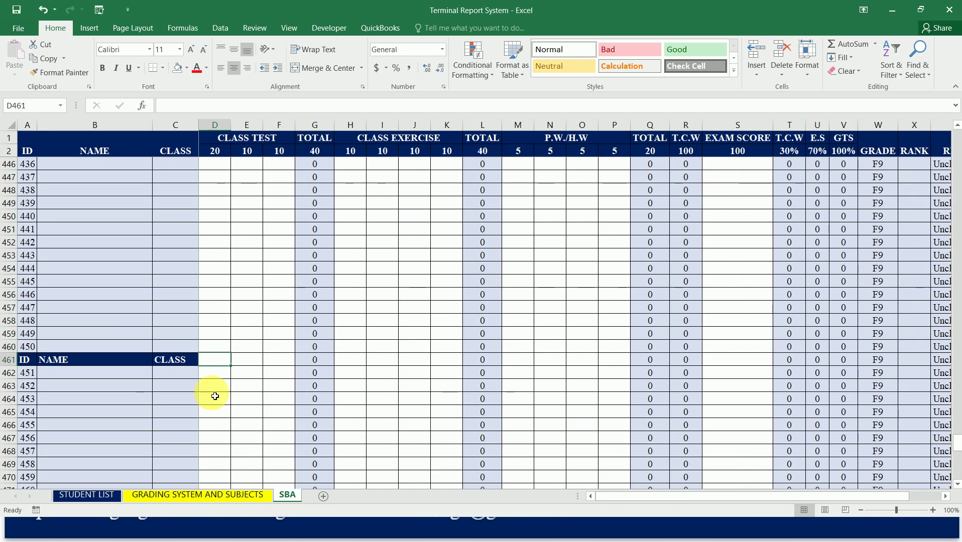
left_click(189, 361)
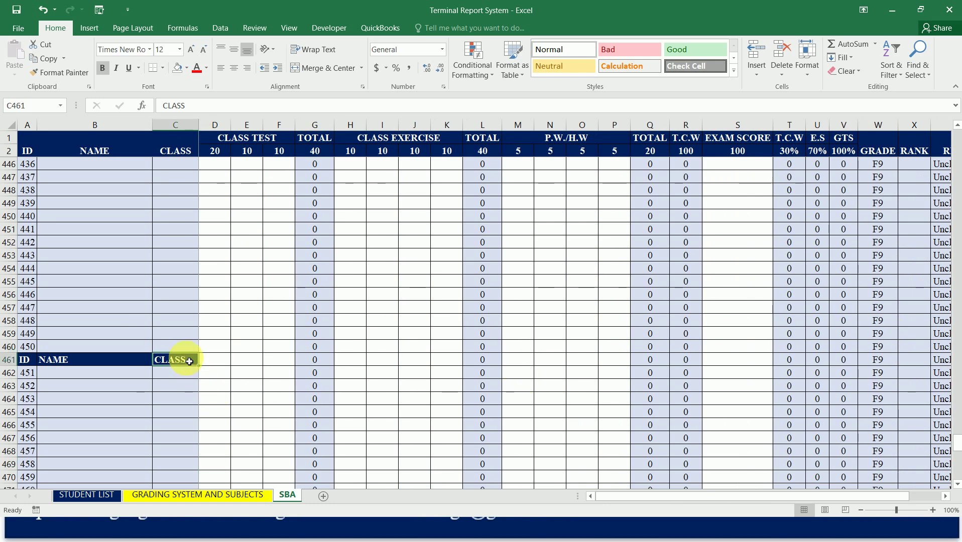
left_click(64, 75)
mouse_move(207, 364)
left_mouse_down()
mouse_move(939, 361)
mouse_move(848, 374)
mouse_move(872, 360)
left_mouse_up()
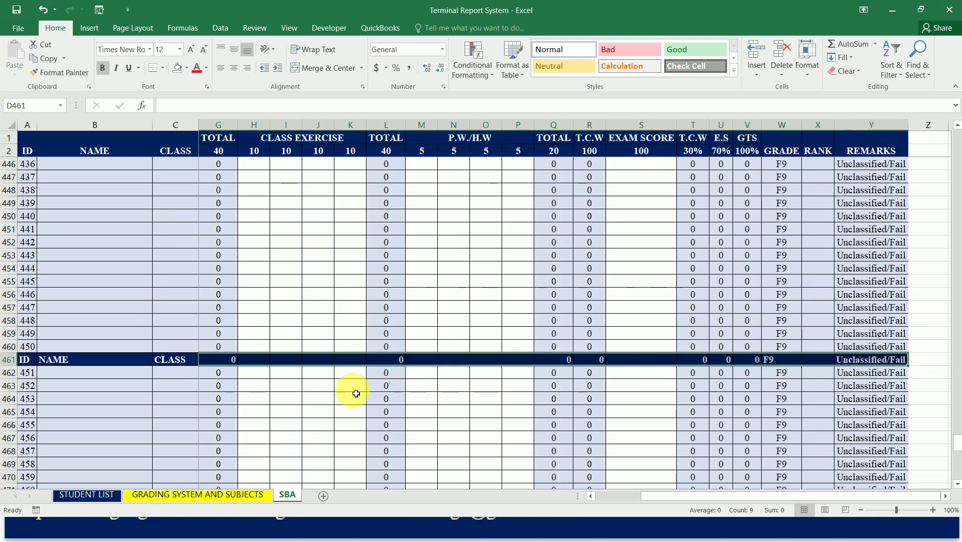
key("Down")
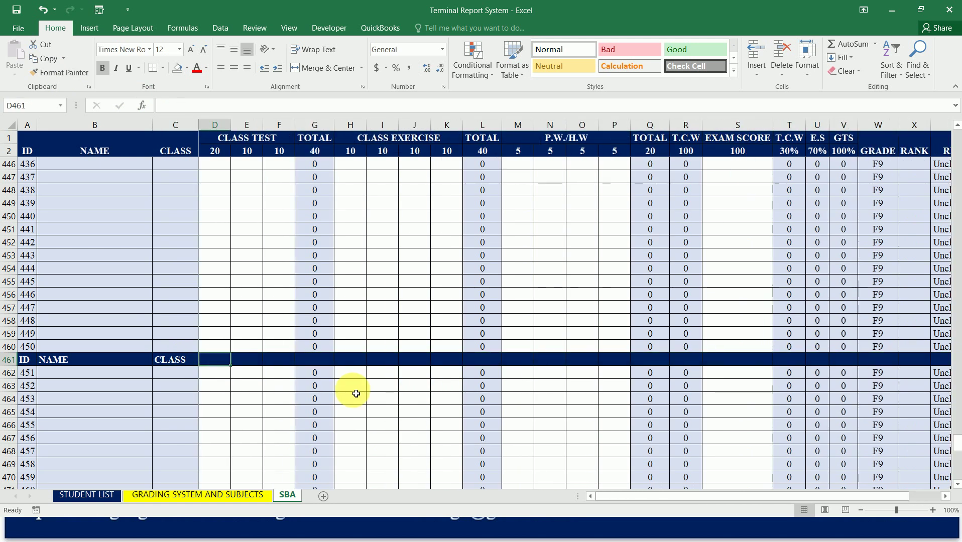
Delete the leftover sample class test score in cell D487, in the row of ID 476.
key("Down")
key("Down")
key("Down")
key("Down")
key("Down")
key("Down")
key("Down")
key("Down")
key("Down")
key("Down")
key("Down")
key("Down")
key("Down")
key("Down")
key("Down")
key("Down")
key("Down")
key("Down")
key("Down")
key("Down")
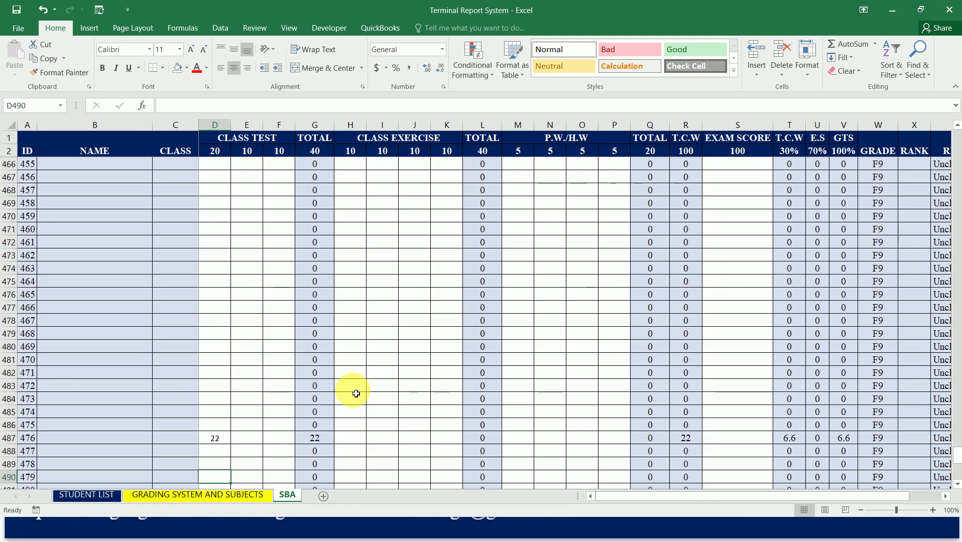
key("Up")
key("Up")
key("Up")
key("Up")
key("Up")
key("Up")
key("Up")
key("Up")
key("Up")
key("Up")
key("Up")
key("Up")
key("Up")
key("Up")
key("Up")
key("Up")
key("Up")
key("Up")
key("Up")
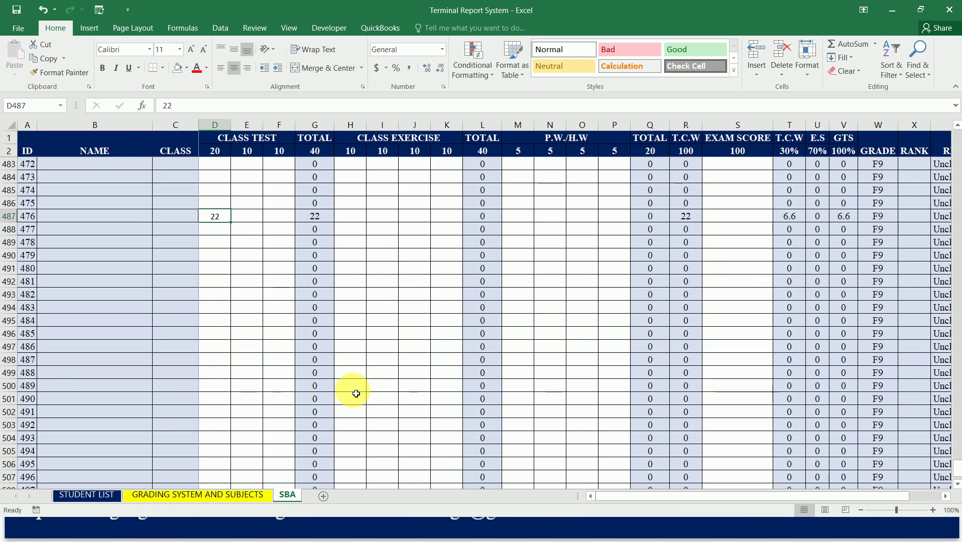
key("Delete")
Delete the leftover sample class test scores in D511:F511, in the row of ID 500.
key("Down")
key("Down")
key("Down")
key("Down")
key("Down")
key("Down")
key("Down")
key("Down")
key("Down")
key("Down")
key("Down")
key("Down")
key("Down")
key("Down")
key("Down")
key("Down")
key("Down")
key("Down")
key("Down")
key("Down")
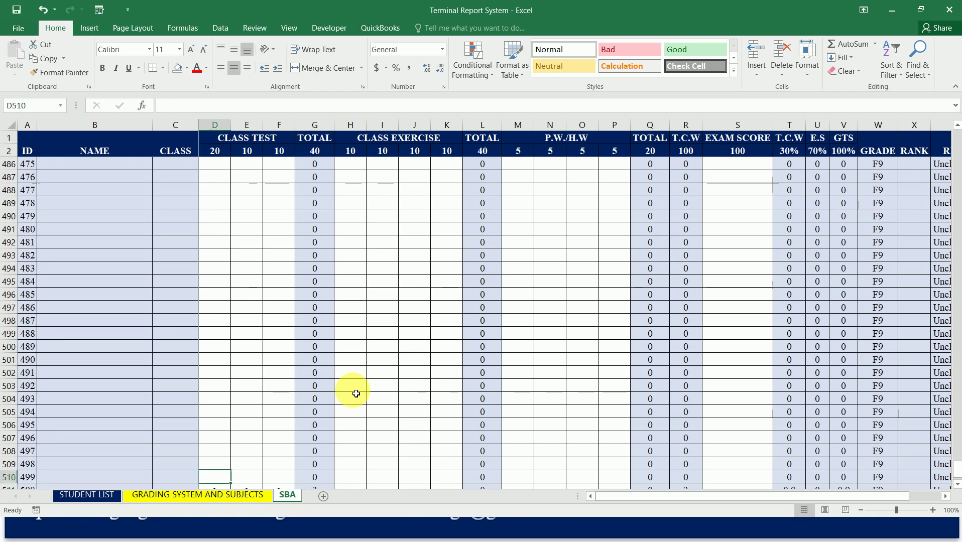
key("Down")
key("Down")
key("Down")
key("Down")
key("Down")
key("Down")
key("Down")
key("Down")
key("Down")
key("Down")
key("Down")
key("Down")
key("Down")
key("Down")
key("Down")
key("Up")
key("Up")
key("Up")
key("Up")
key("Up")
key("Up")
key("Up")
key("Up")
key("Up")
key("Up")
key("Up")
key("Up")
key("Up")
key("Up")
key("Up")
key("Down")
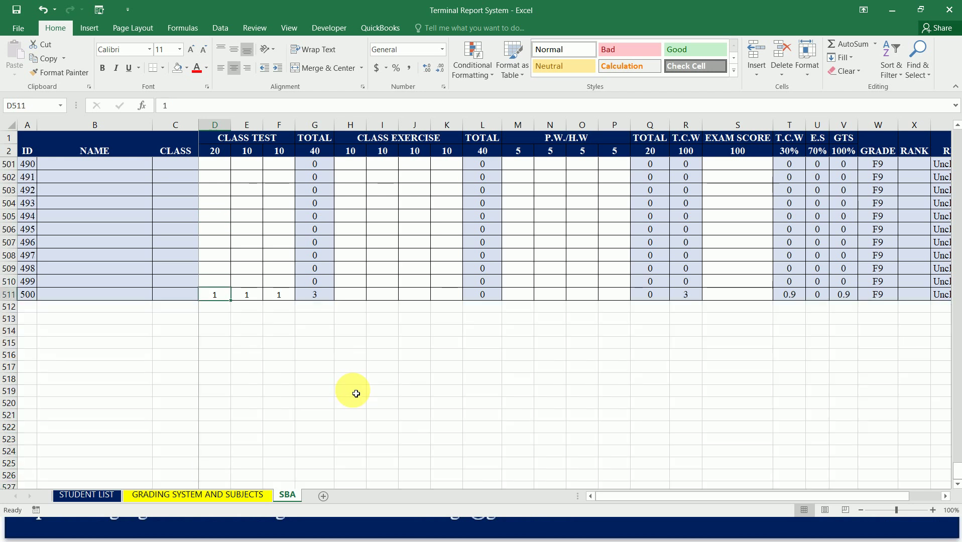
key("shift+Right")
key("shift+Right")
key("Delete")
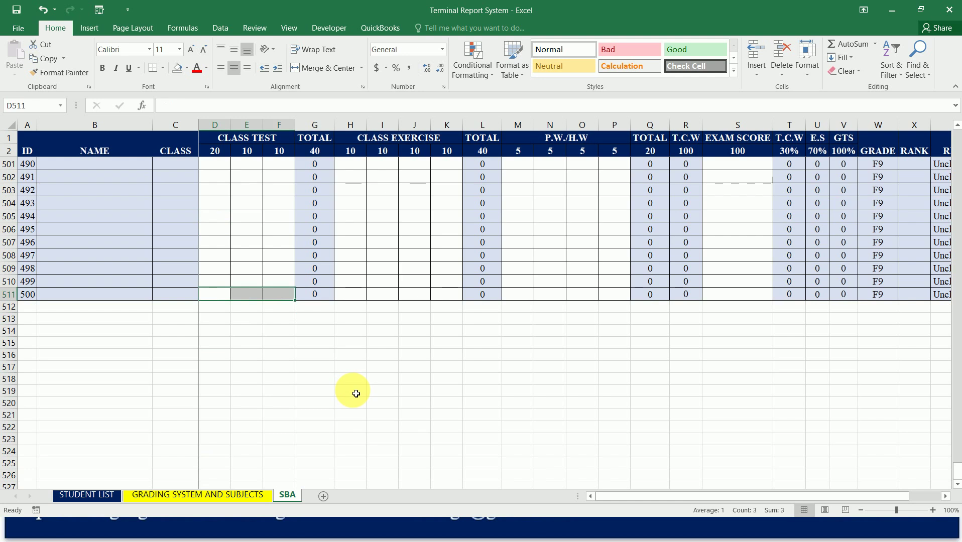
Check the first CLASS EXERCISE column, column H, for leftover sample scores down to the end of the sheet.
key("Right")
key("Right")
key("Right")
key("Right")
key("ctrl+Up")
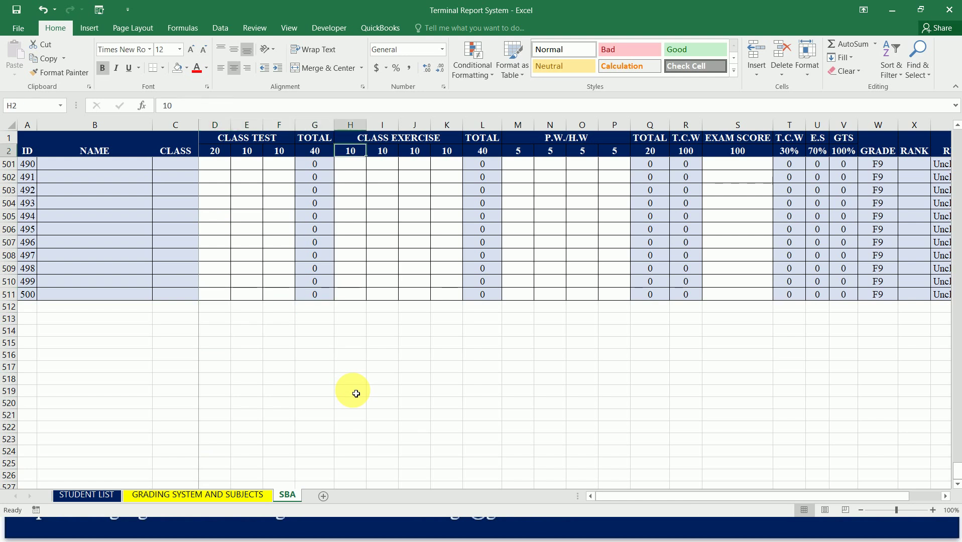
key("Down")
key("Down")
key("Down")
key("Down")
key("Down")
key("Down")
key("Down")
key("Down")
key("Down")
key("Down")
key("Down")
key("Down")
key("Down")
key("Down")
key("Down")
key("Down")
key("Down")
key("Down")
key("Down")
key("Down")
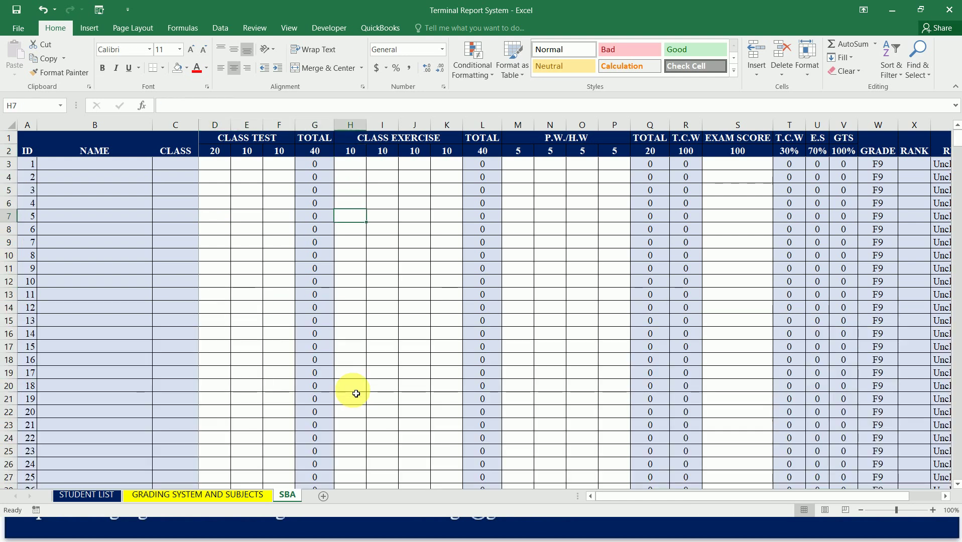
key("Down")
key("ctrl+Down")
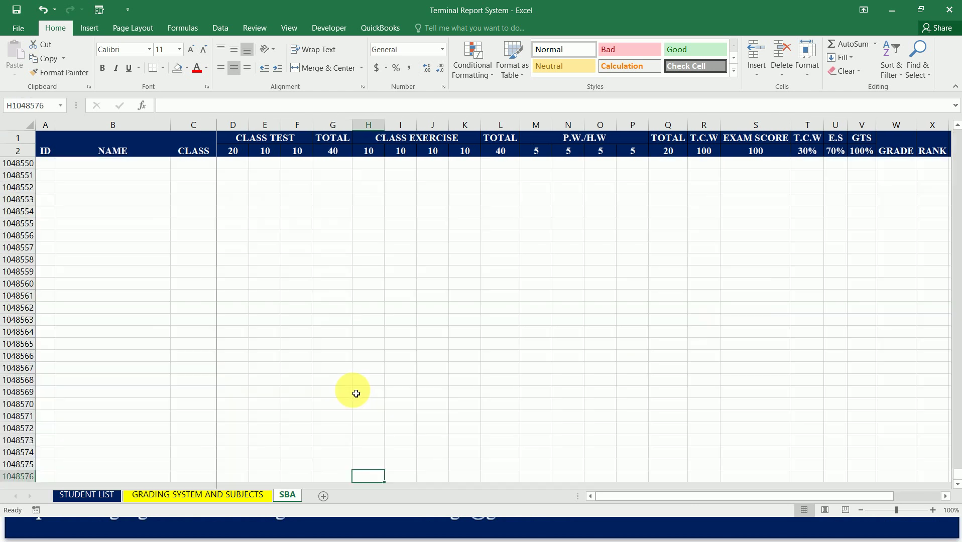
Hide all unused rows below the SBA table, from row 513 to the last row of the sheet.
key("ctrl+Up")
key("Left")
key("Left")
key("Left")
key("Left")
key("Left")
key("Left")
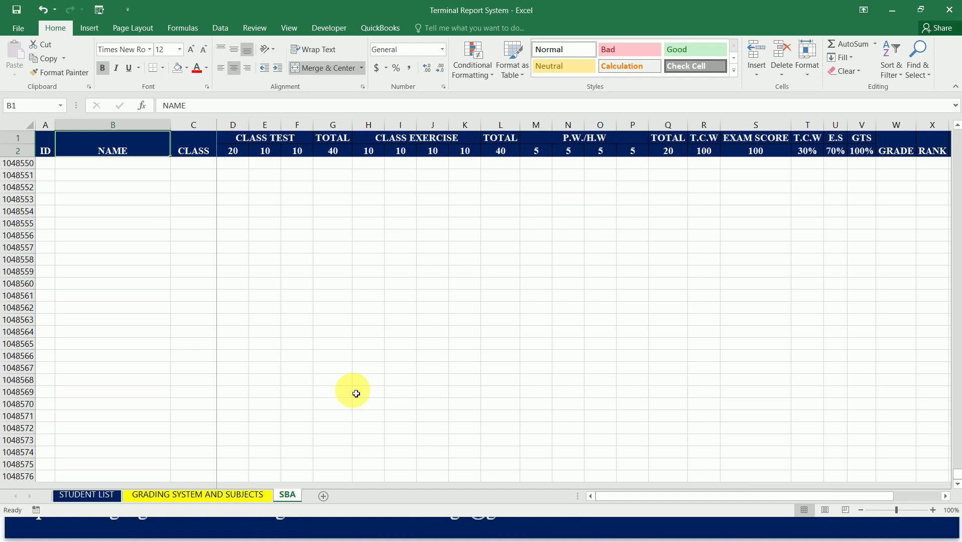
key("Left")
key("Down")
key("Down")
key("Down")
key("Down")
key("Down")
key("Down")
key("Down")
key("Down")
key("Down")
key("Down")
key("Down")
key("Down")
key("Down")
key("Down")
key("Down")
key("Down")
key("Down")
key("Down")
key("Down")
key("Down")
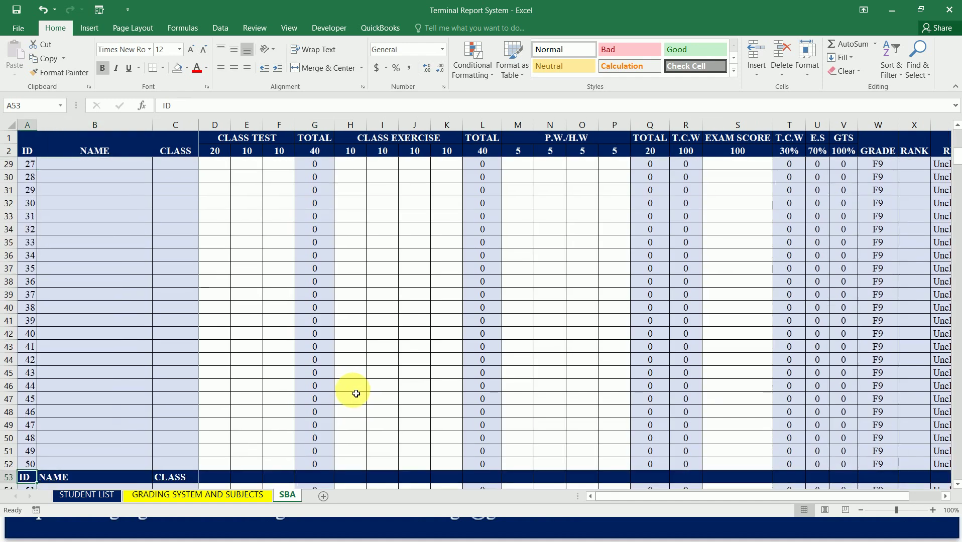
key("ctrl+Down")
key("ctrl+Down")
key("ctrl+Up")
key("Down")
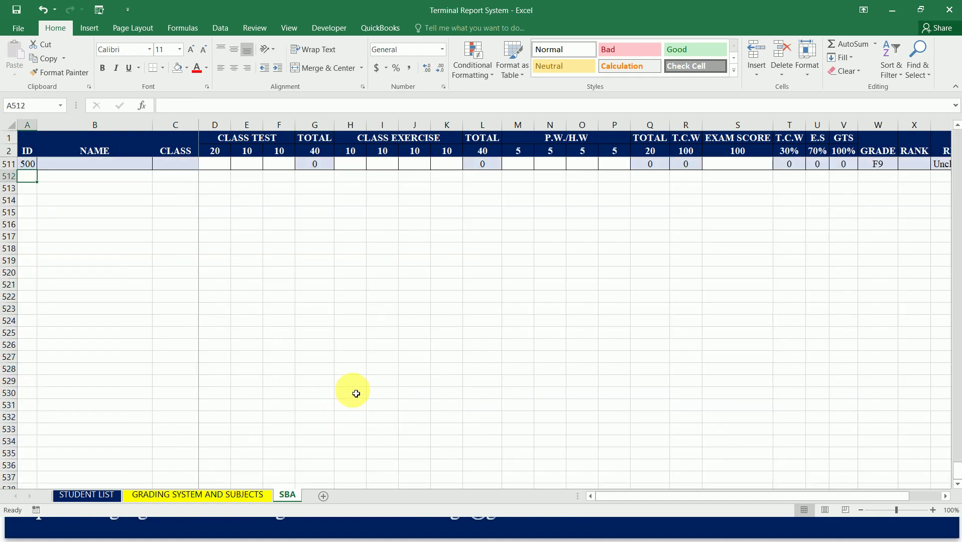
key("Up")
key("Down")
key("Down")
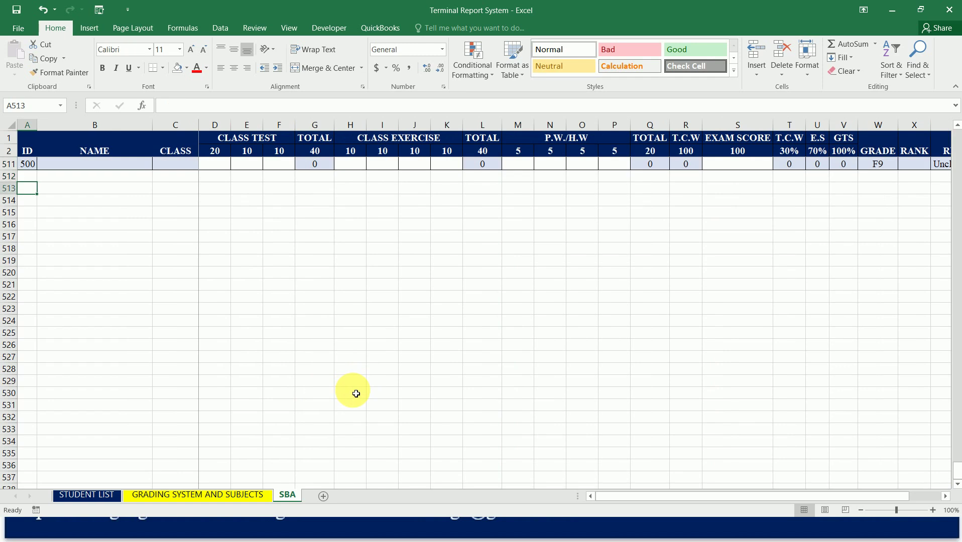
left_click(16, 190)
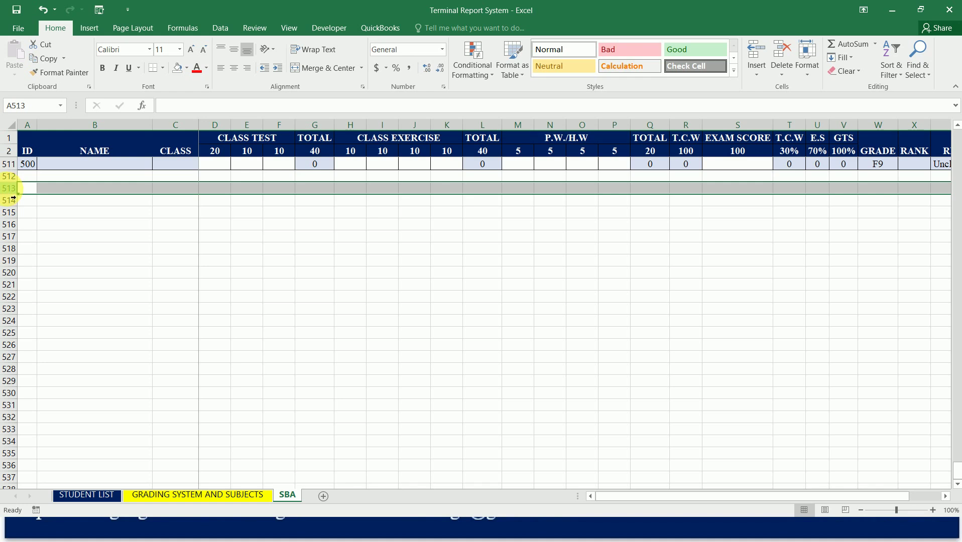
key("ctrl+shift+Down")
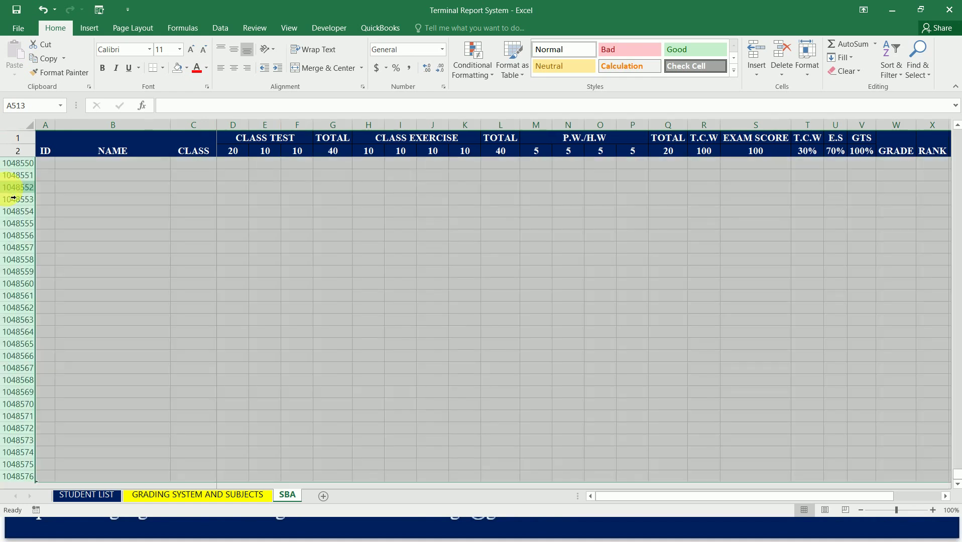
right_click(6, 189)
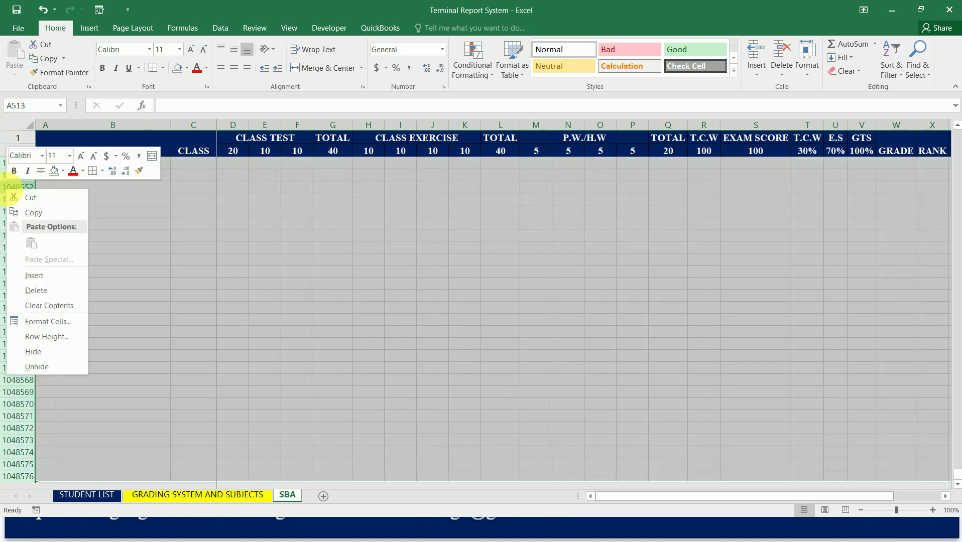
left_click(39, 351)
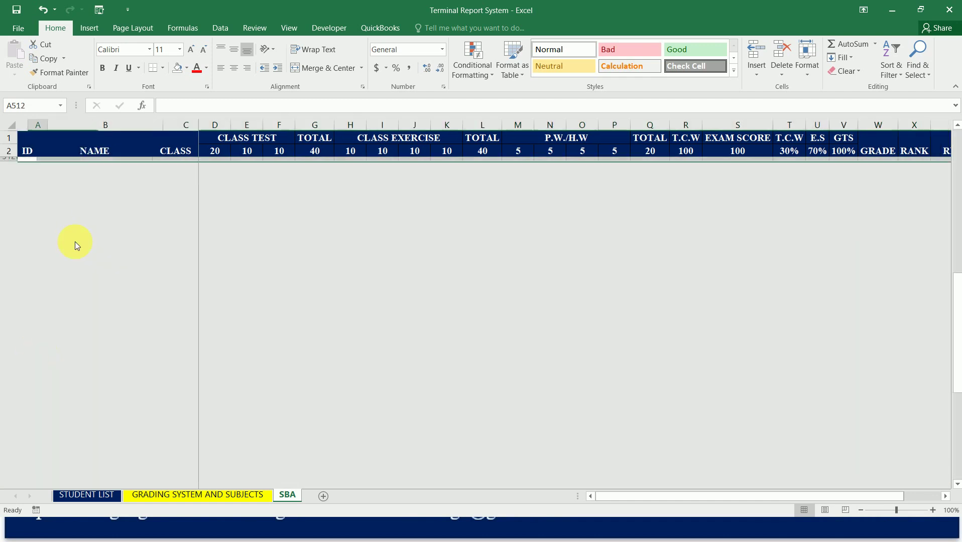
Hide all unused columns beyond REMARKS, from column AA to the last column XFD.
key("Up")
key("Up")
key("Up")
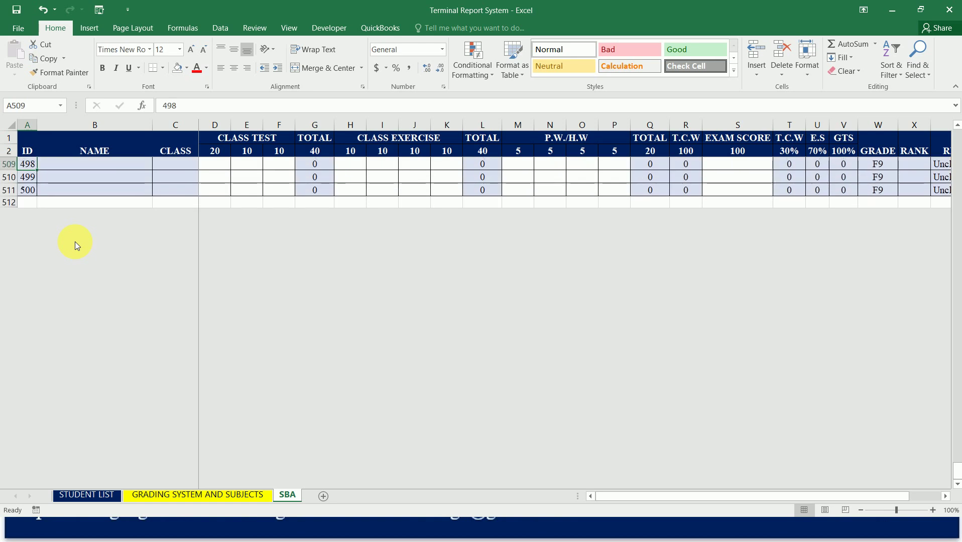
key("Right")
key("Right")
key("Right")
key("Right")
key("Right")
key("Right")
key("Right")
key("Right")
key("Right")
key("Right")
key("Right")
key("Right")
key("Right")
key("Right")
key("Right")
key("Right")
key("Right")
key("Right")
key("Right")
key("Right")
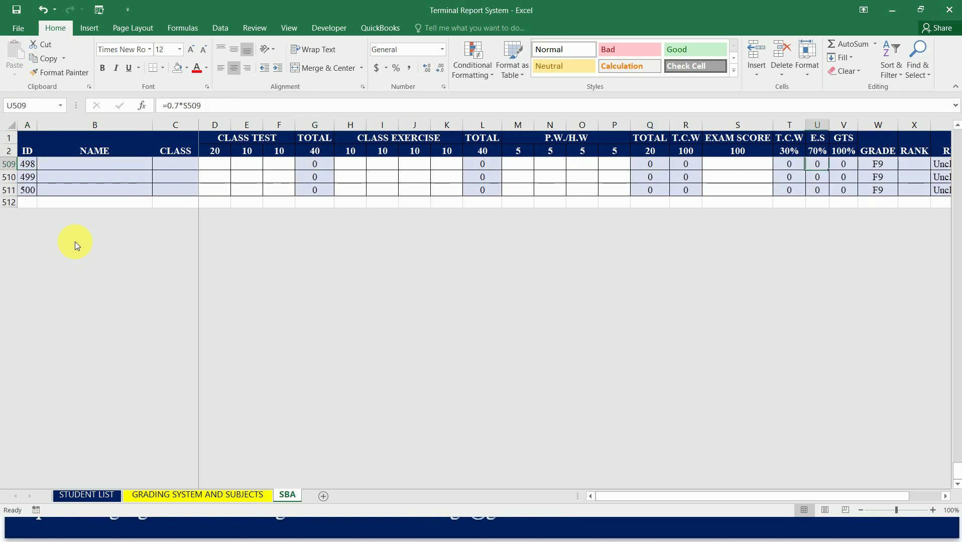
key("Right")
key("Right")
key("Right")
key("Right")
key("ctrl+Right")
key("ctrl+Left")
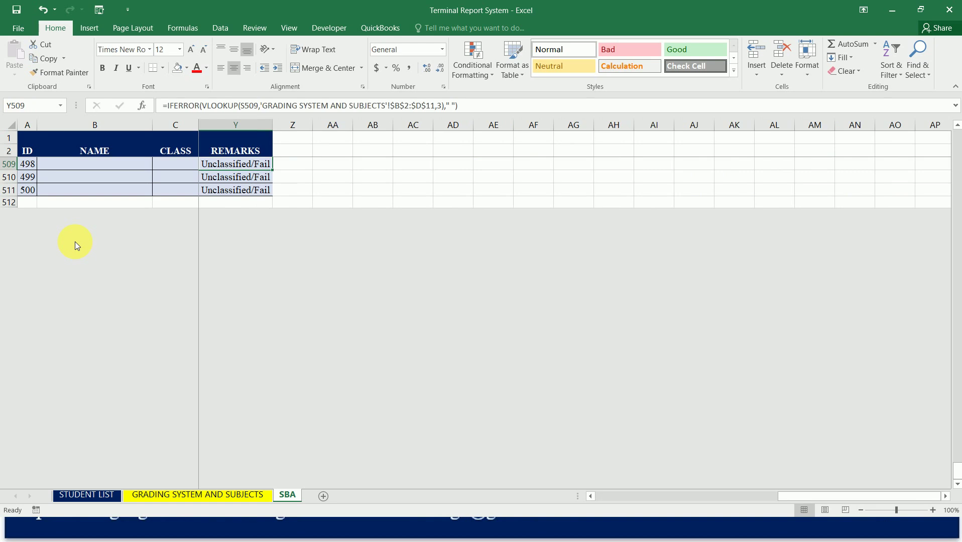
key("Right")
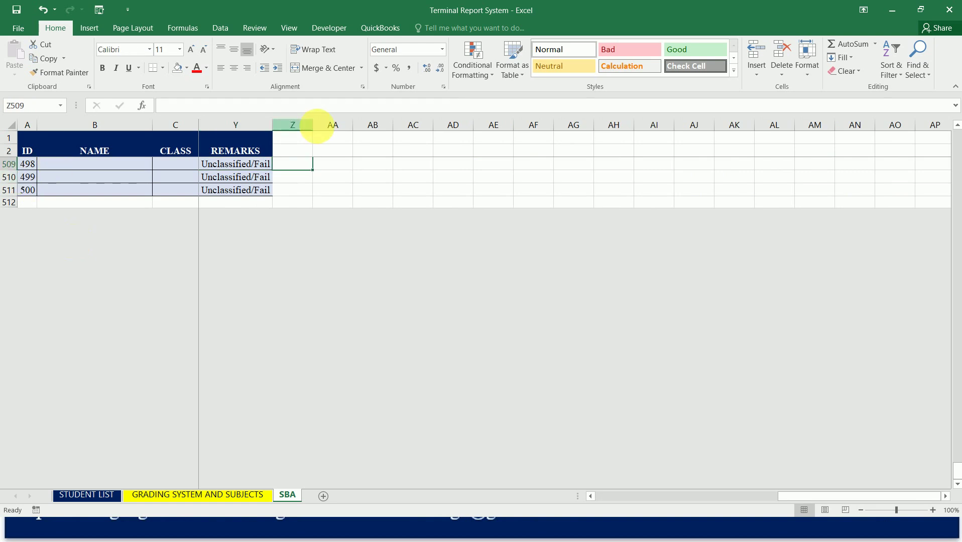
left_click(351, 129)
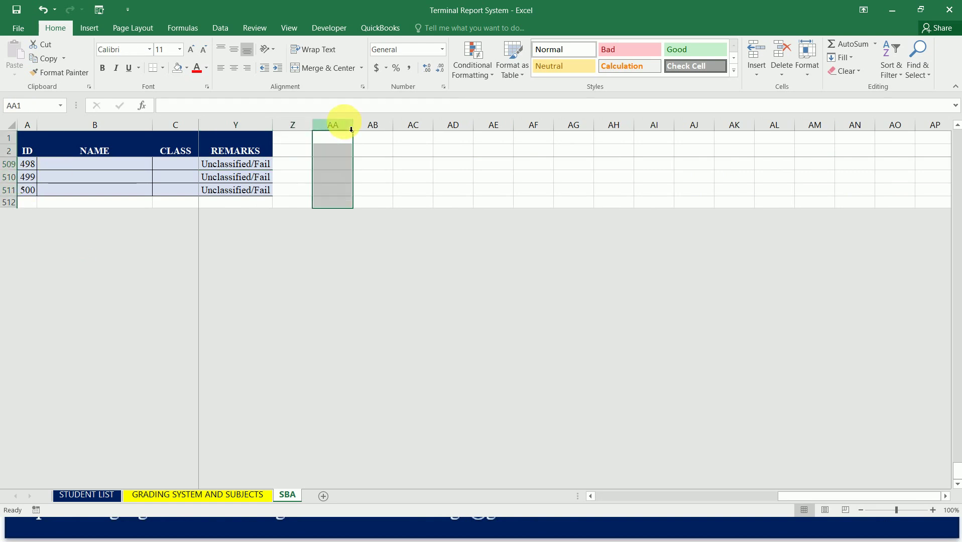
key("ctrl+shift+Right")
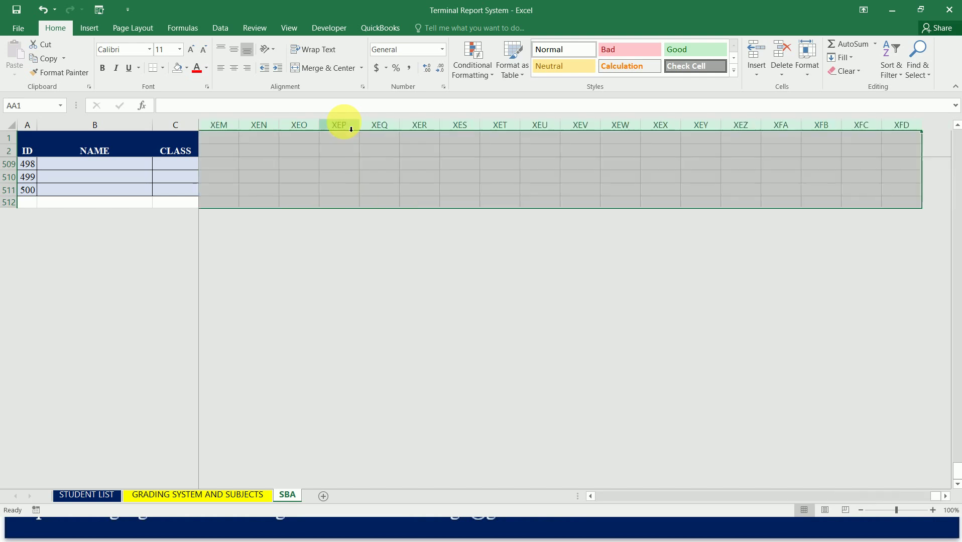
right_click(351, 129)
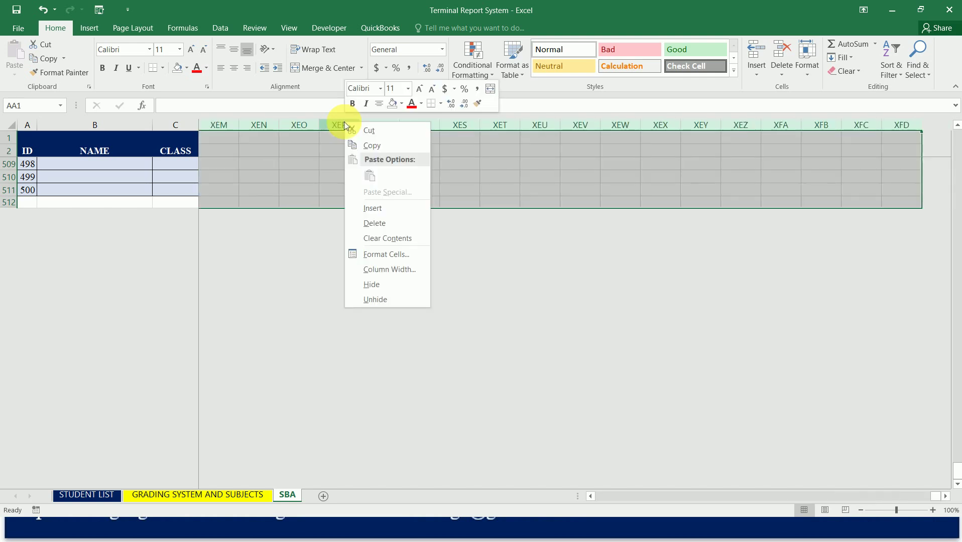
left_click(372, 284)
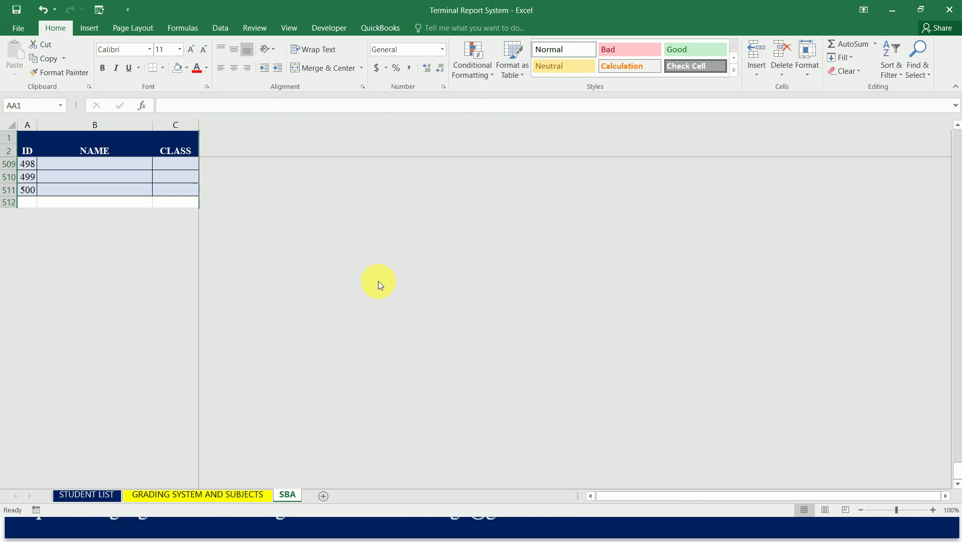
key("Left")
key("Left")
key("Left")
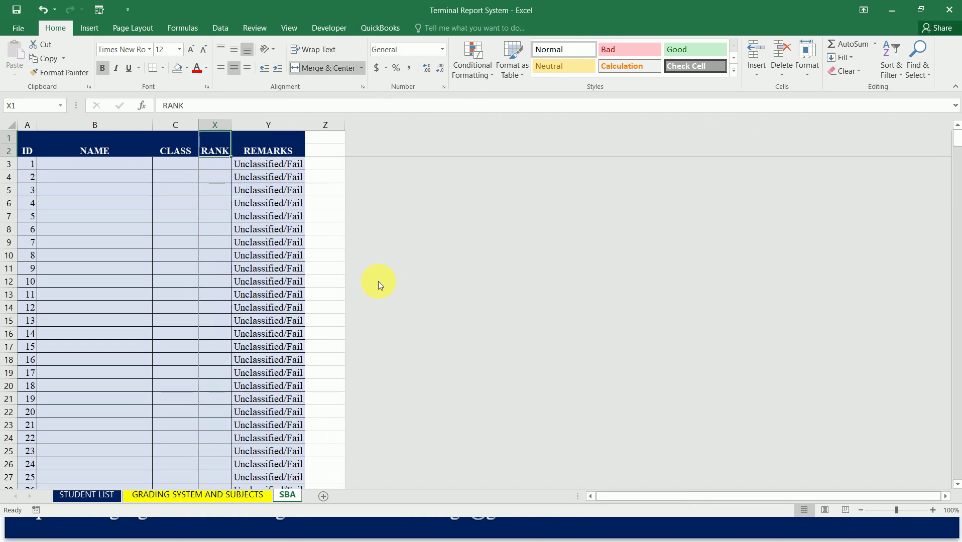
Return to the first column of the SBA sheet and turn off its gridlines.
key("Left")
key("Left")
key("Left")
key("Left")
key("Left")
key("Left")
key("Left")
key("Left")
key("Left")
key("Left")
key("Left")
key("Left")
key("Left")
key("Left")
key("Left")
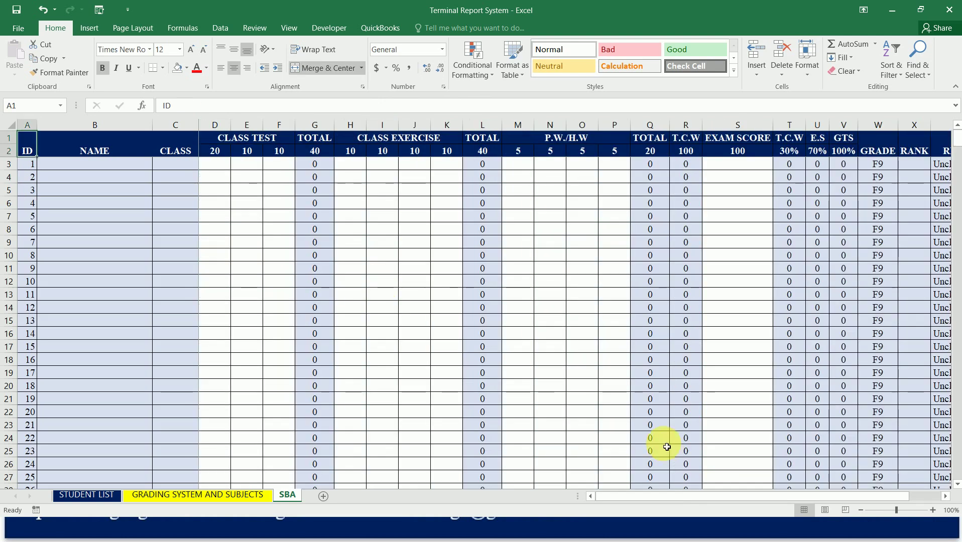
left_click(296, 31)
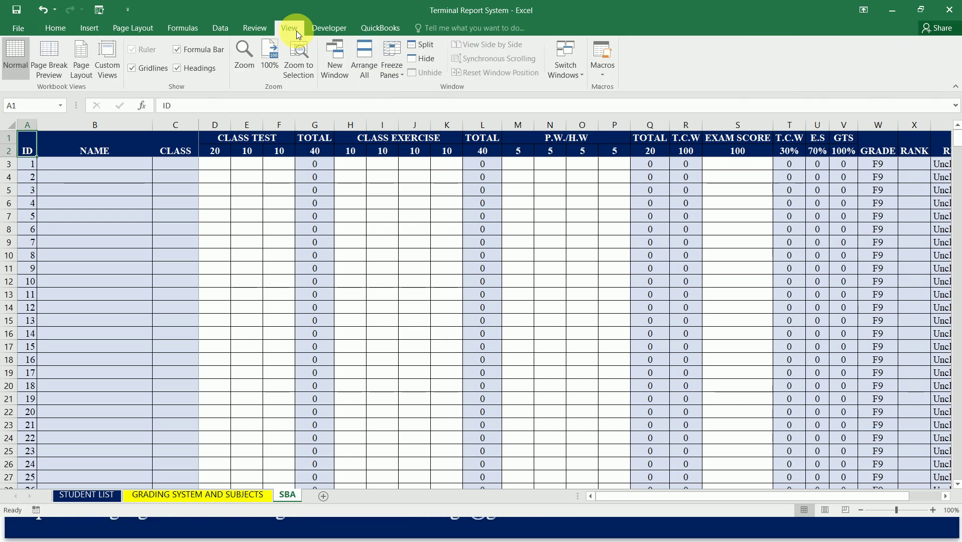
left_click(149, 73)
left_click(231, 207)
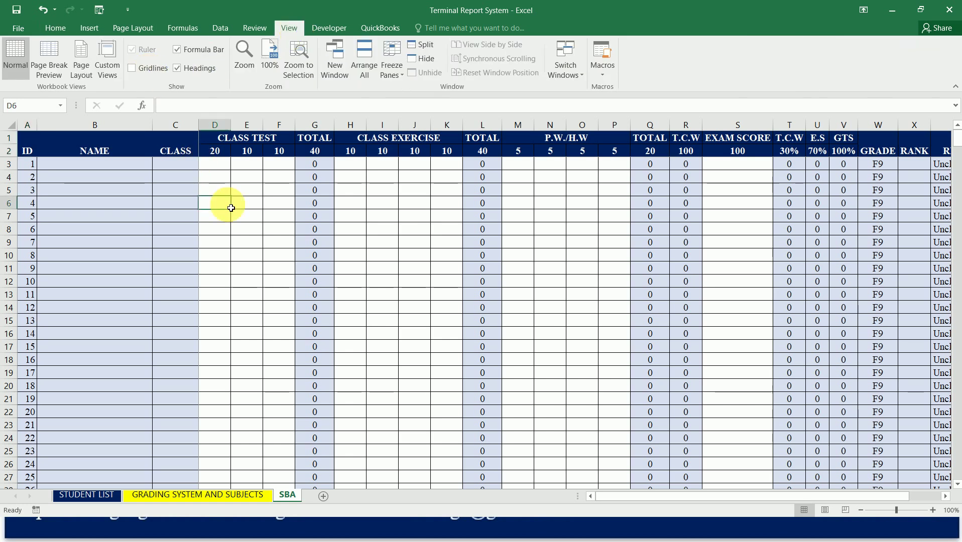
Check the end of the SBA table along row 512, from column A across to column M, and save the workbook.
key("ctrl+Down")
key("Left")
key("Left")
key("Left")
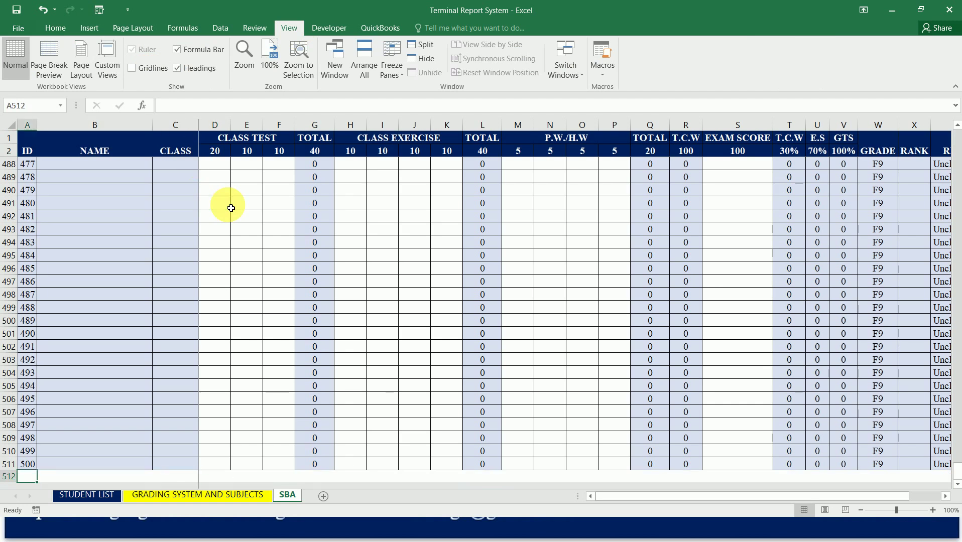
key("Right")
key("Right")
key("Right")
key("Right")
key("Right")
key("Right")
key("Right")
key("Right")
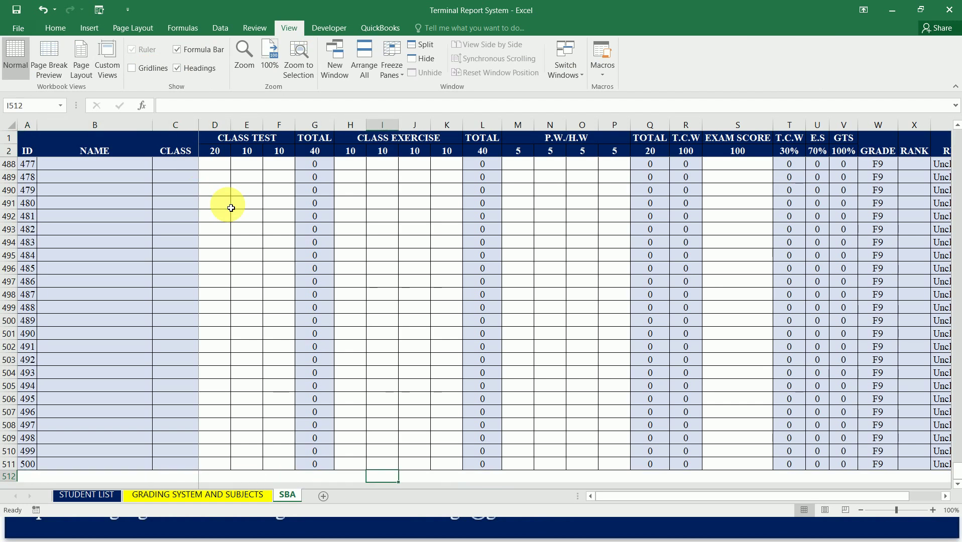
key("Right")
key("Right")
key("Right")
key("Right")
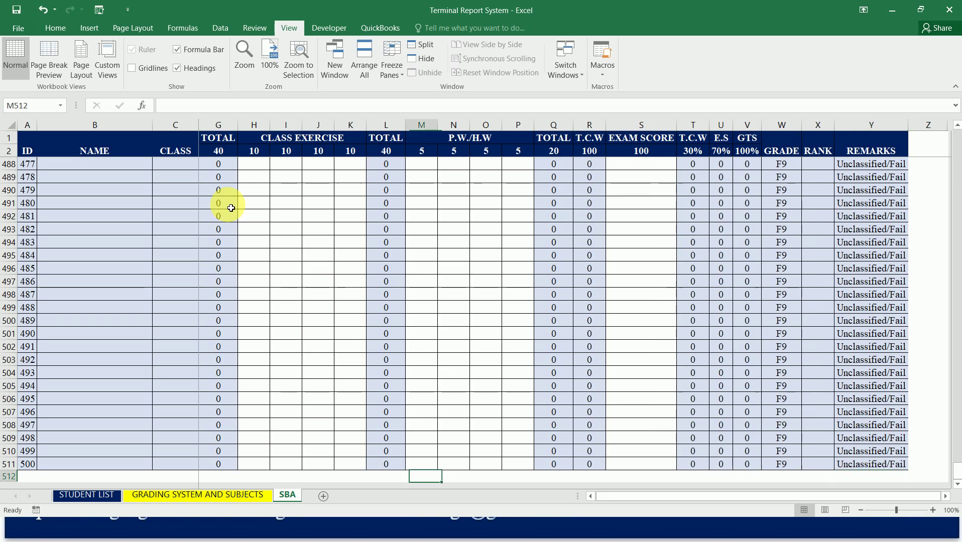
key("Home")
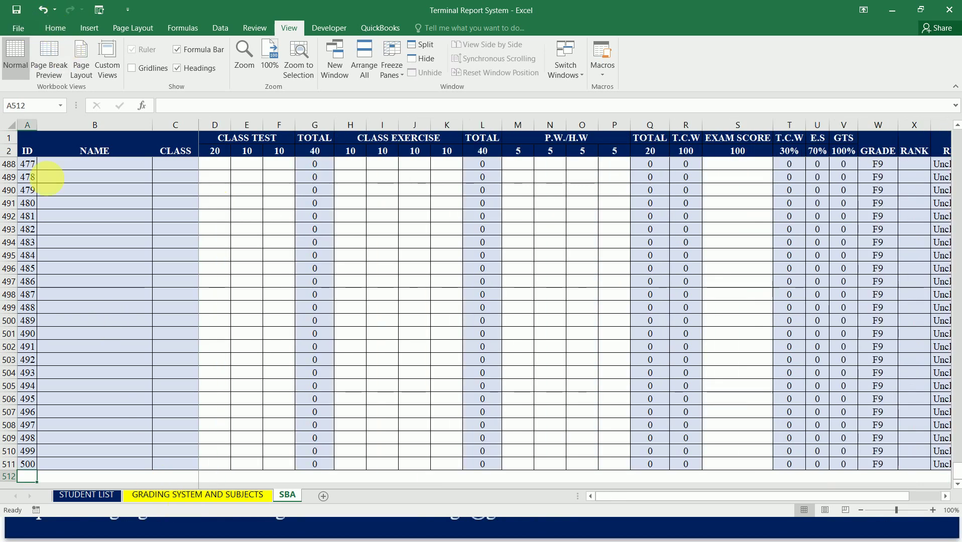
left_click(17, 9)
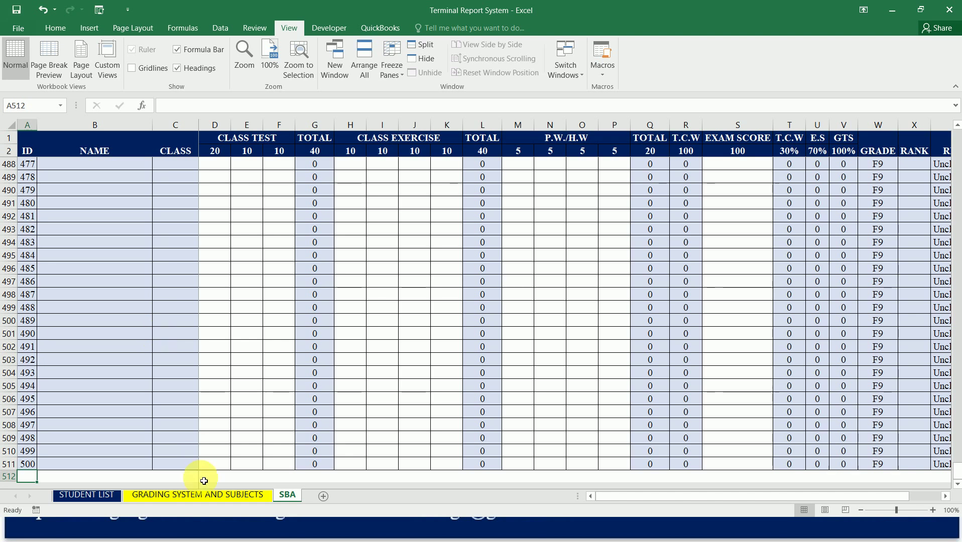
On the GRADING SYSTEM AND SUBJECTS sheet, enter 11 in K17 and 9 in L17 as scratch values.
left_click(206, 496)
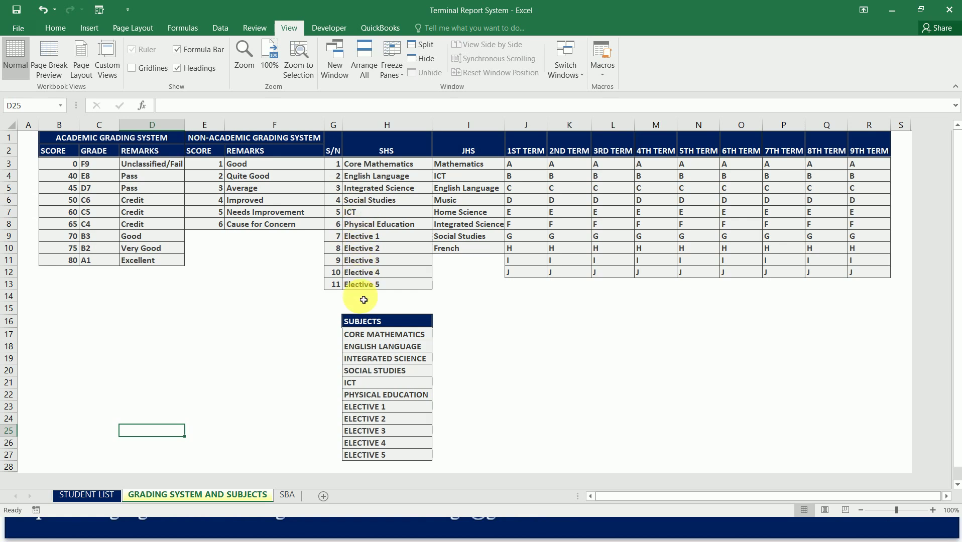
left_click(386, 169)
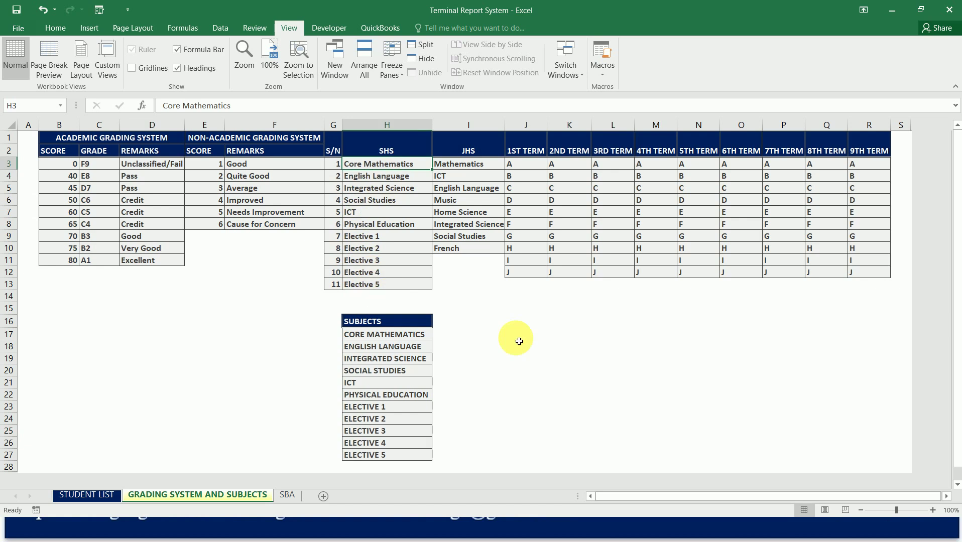
left_click(558, 332)
type("11")
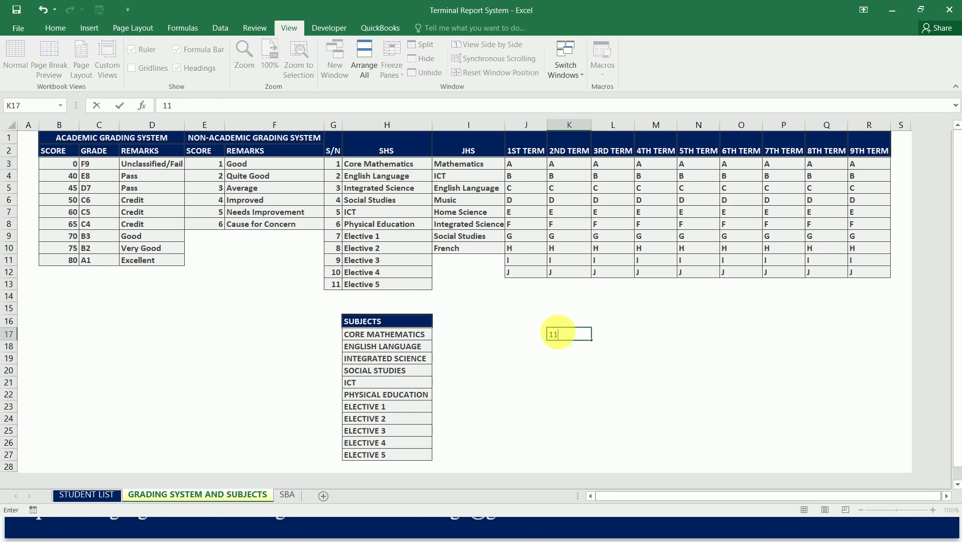
key("Return")
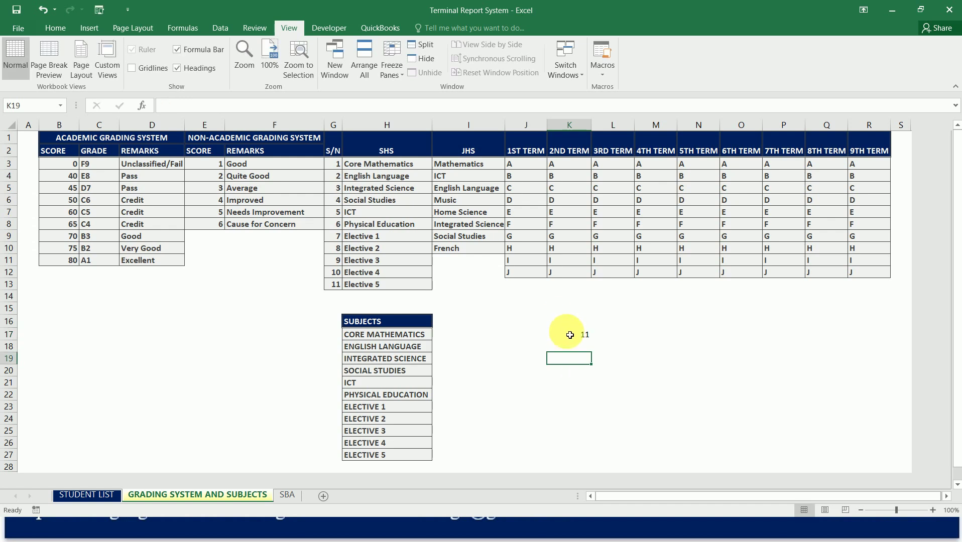
left_click(563, 336)
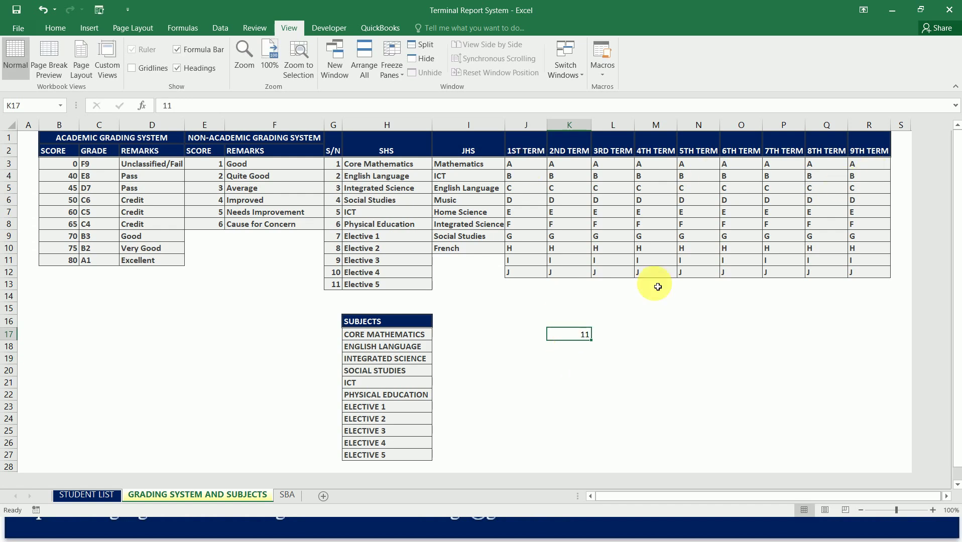
key("Right")
type("9")
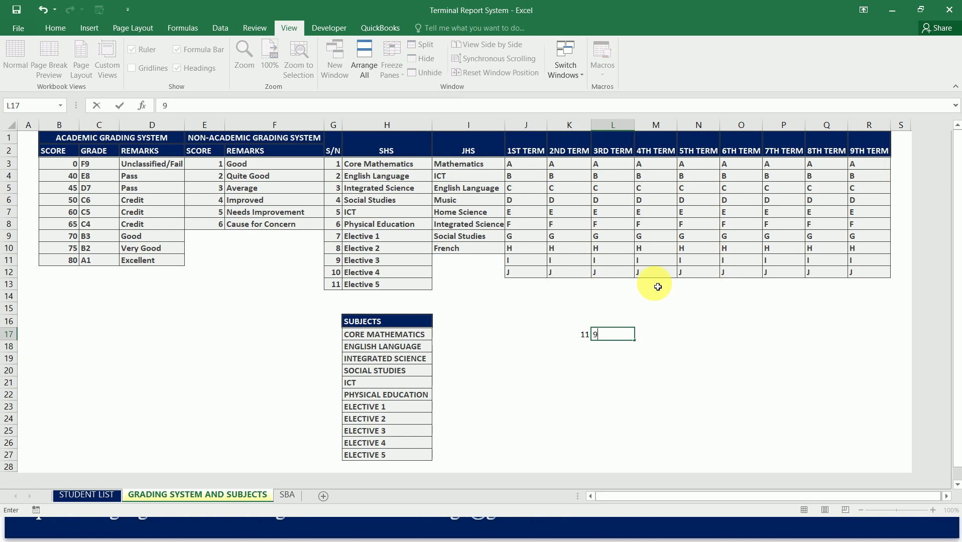
key("Right")
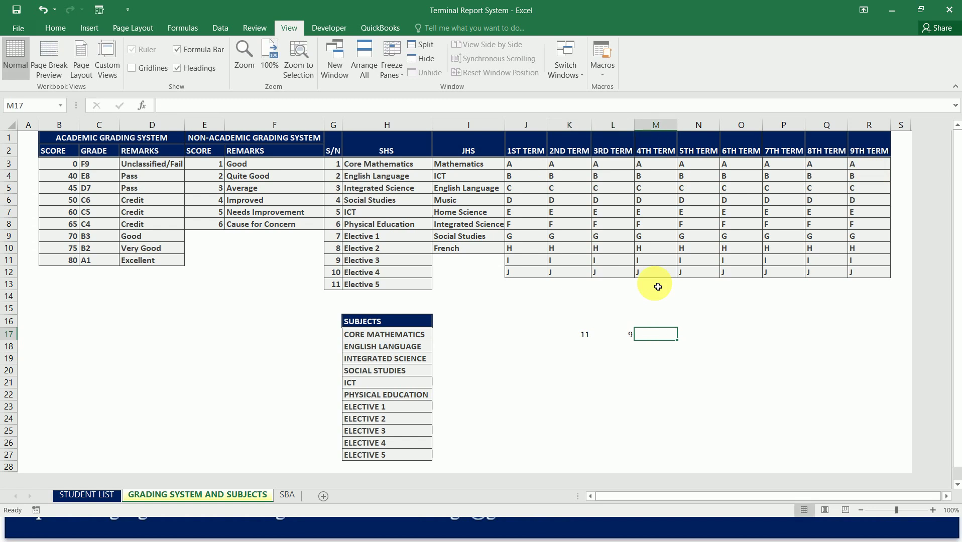
Multiply the two scratch values in M17 with the formula =K17*L17.
type("=")
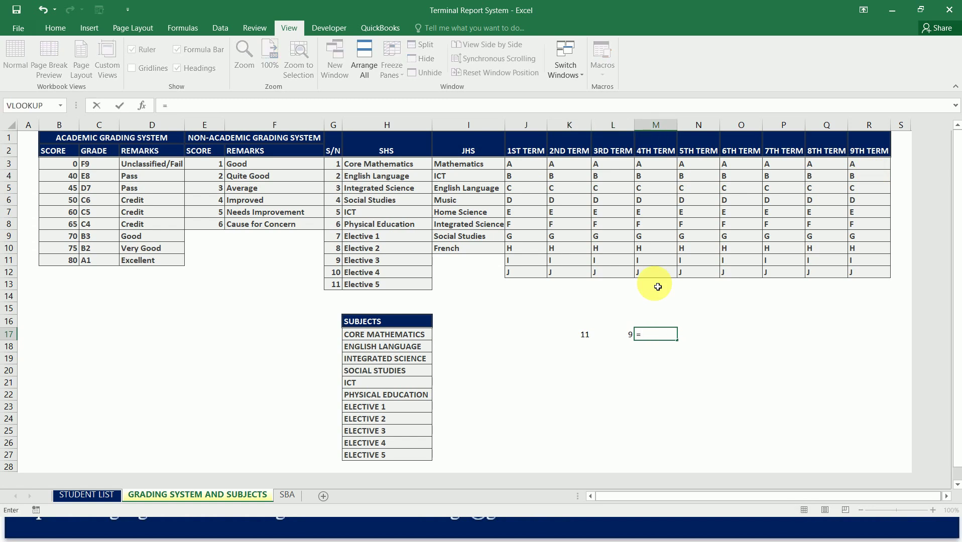
left_click(586, 335)
type("*")
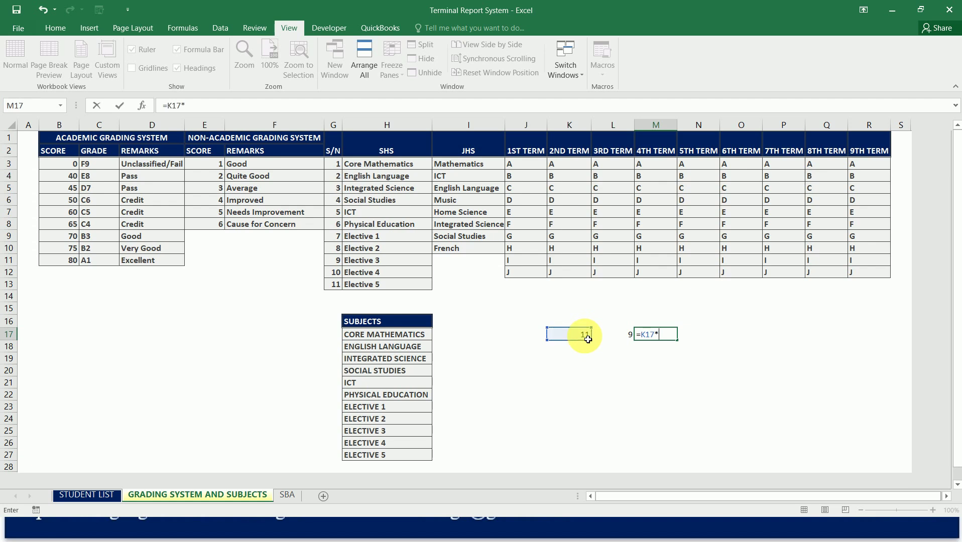
left_click(626, 340)
key("Return")
key("Up")
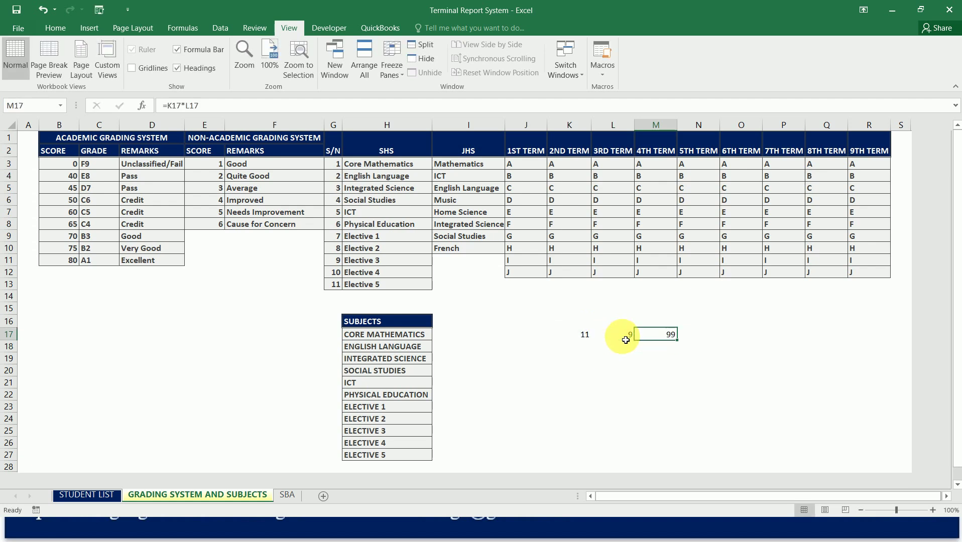
key("Left")
key("Right")
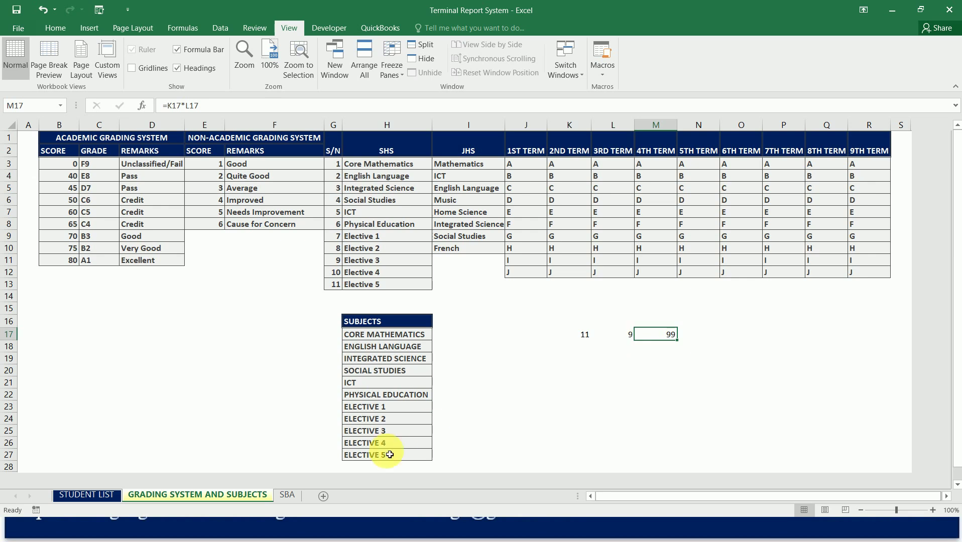
Glance at the SBA sheet, return to GRADING SYSTEM AND SUBJECTS, and enter 9 in both N17 and O17.
left_click(287, 496)
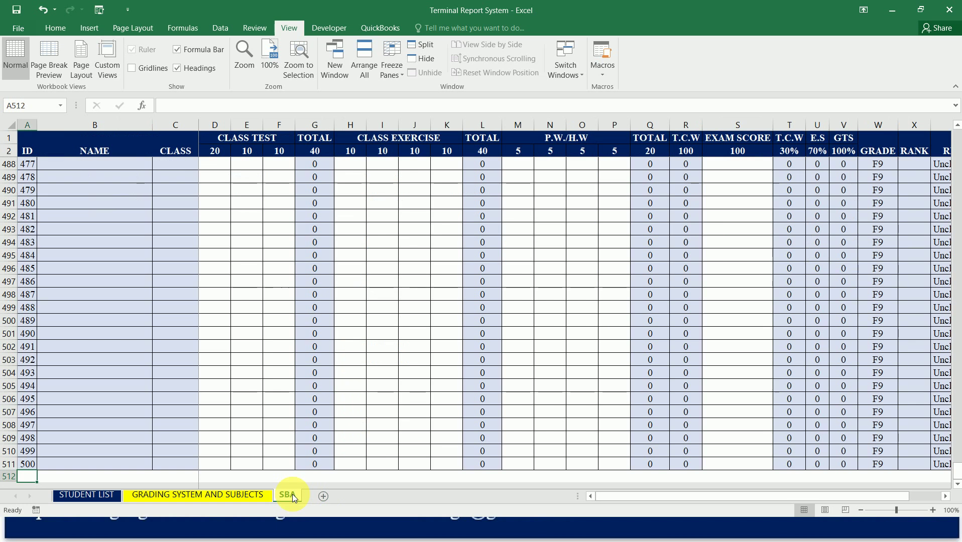
left_click(194, 494)
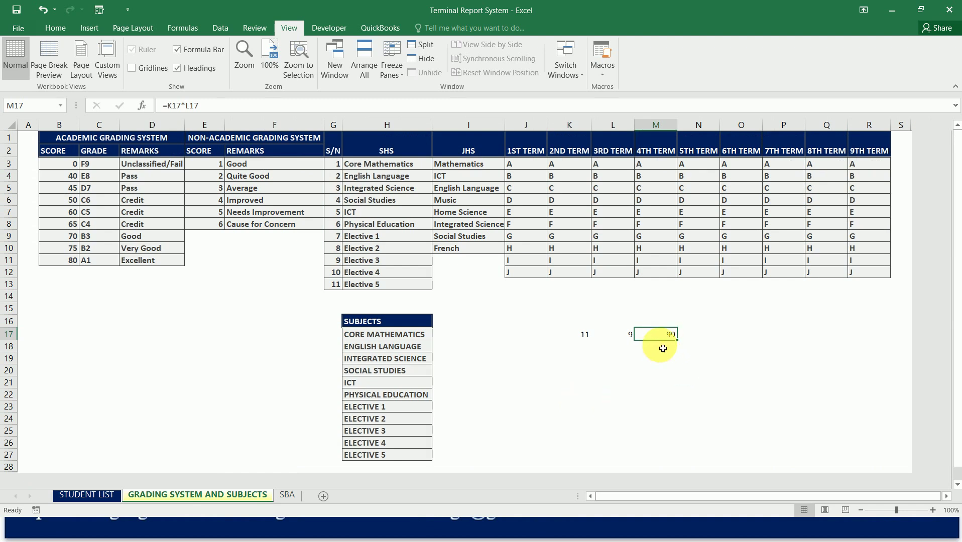
left_click(696, 340)
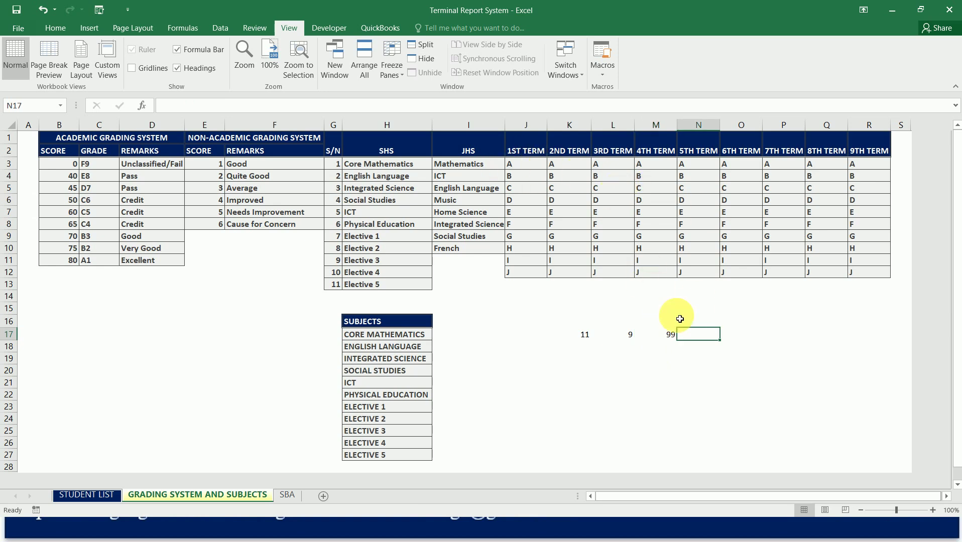
type("9")
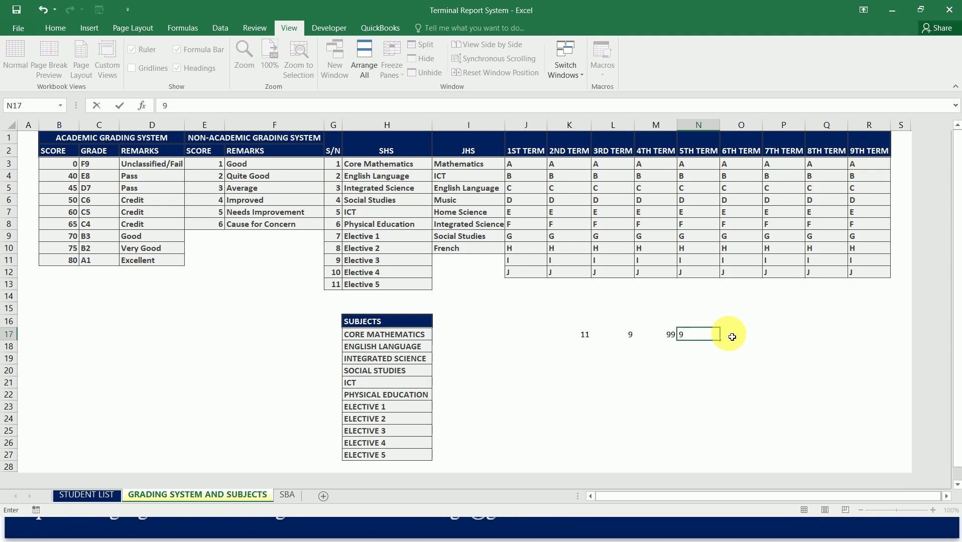
left_click(732, 337)
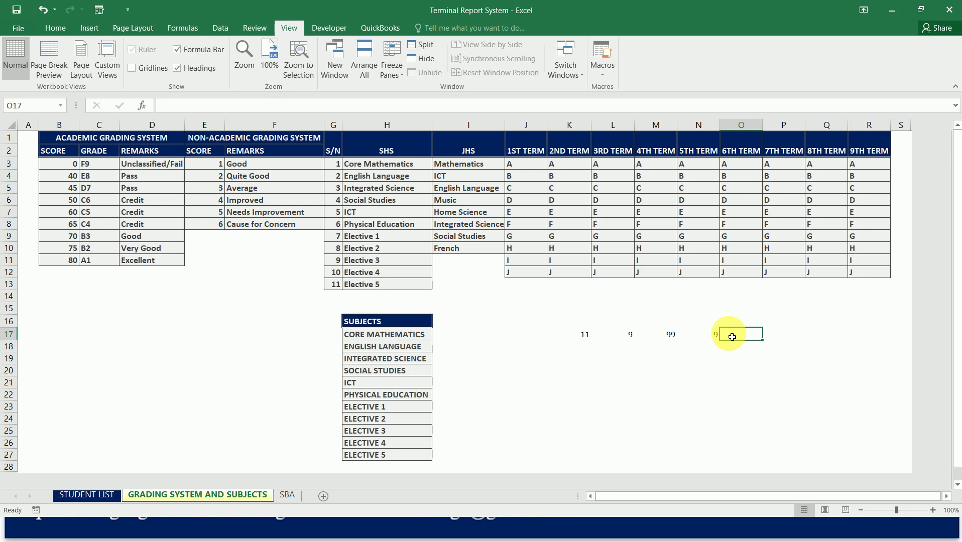
type("9")
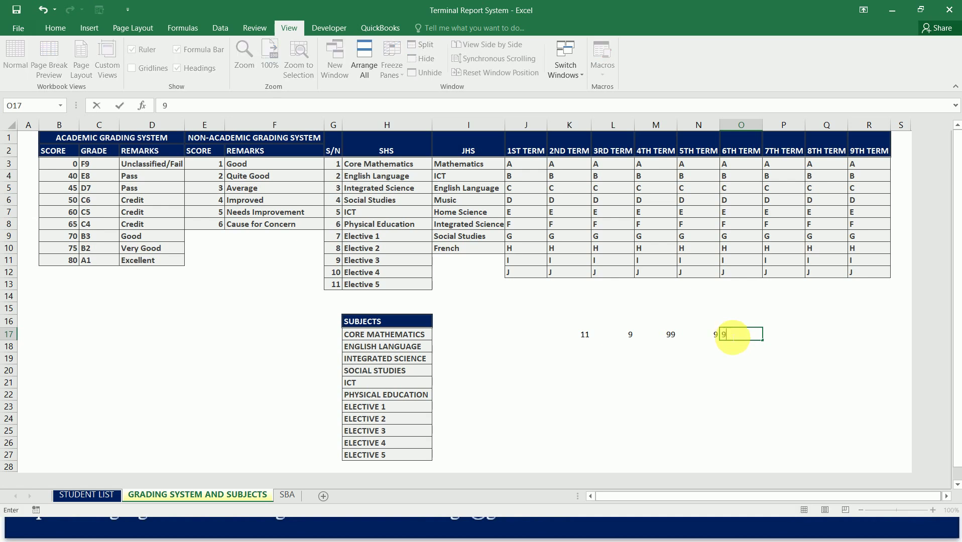
key("Tab")
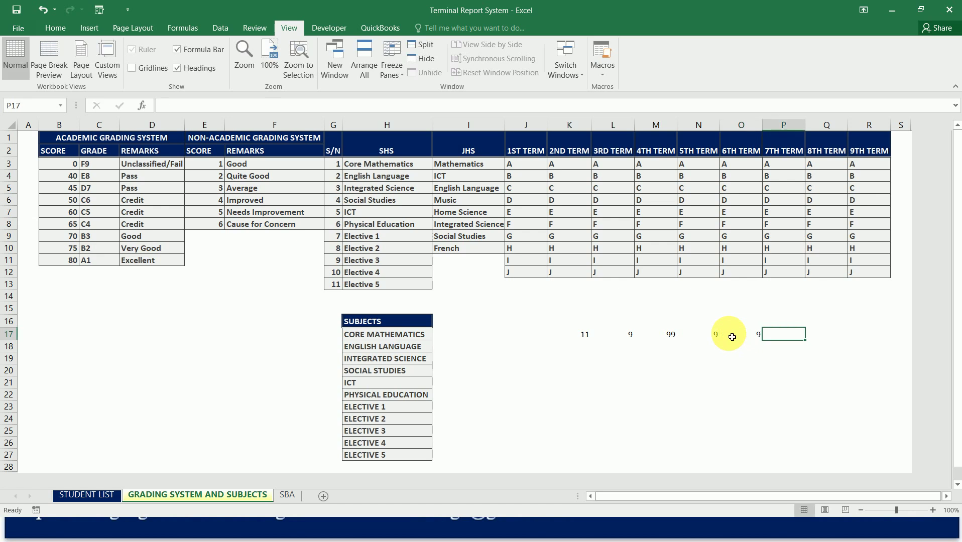
Add up the scratch values in P17 with the formula =M17+N17+O17.
type("=")
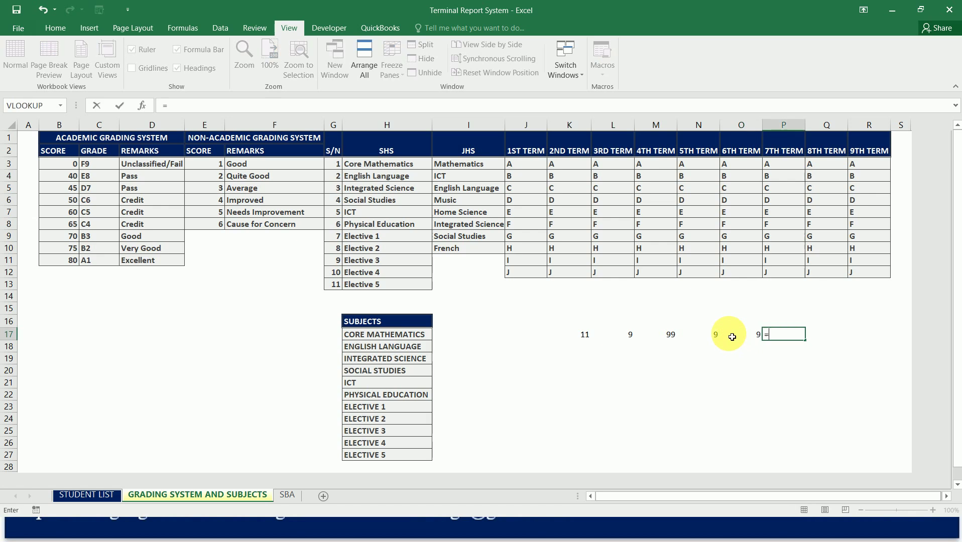
left_click(672, 335)
type("+")
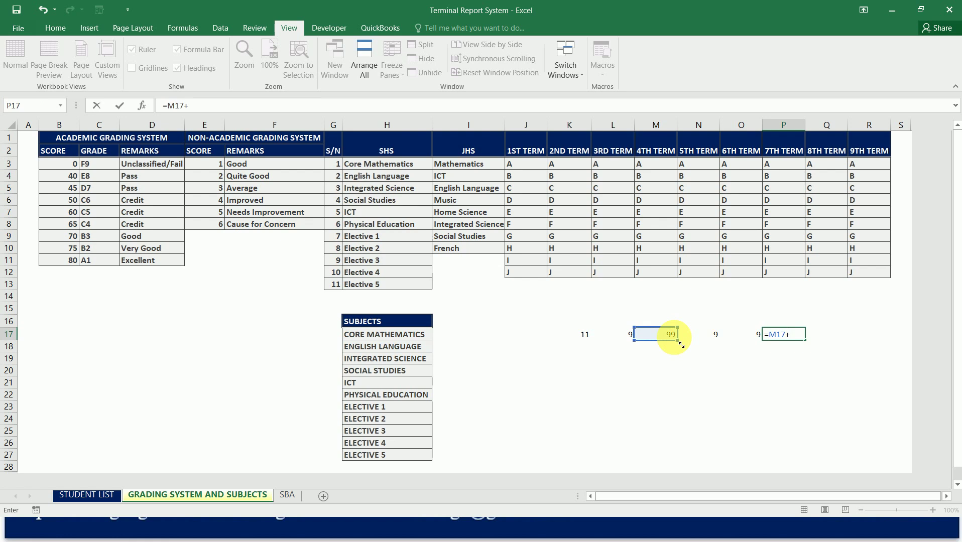
left_click(714, 342)
type("+")
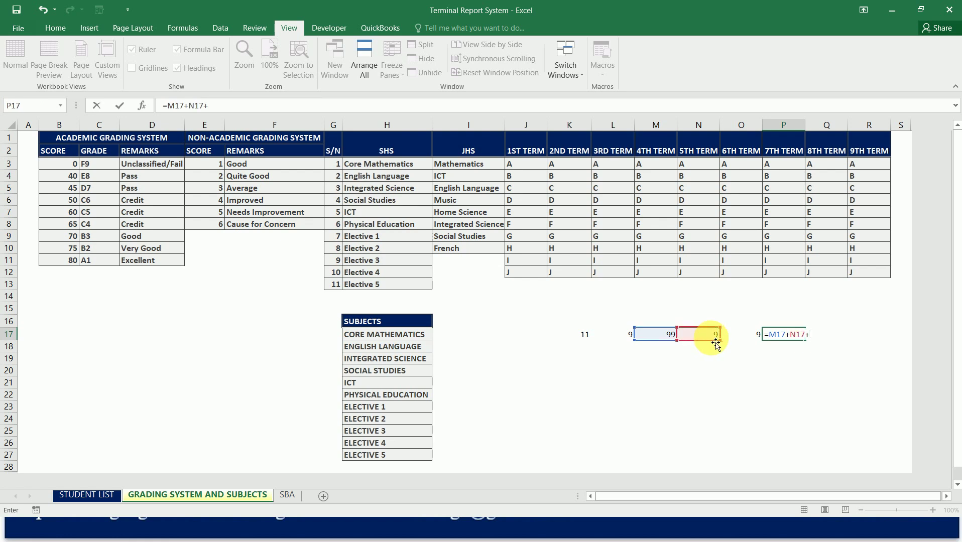
left_click(759, 340)
key("ctrl+Return")
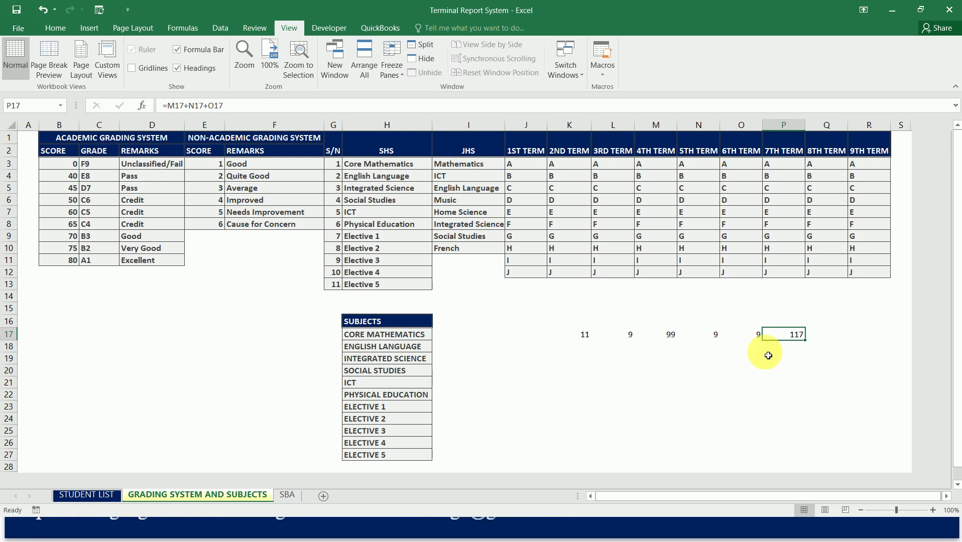
Delete the scratch calculation in K17:P17 and save the workbook.
left_click_drag(587, 338, 791, 338)
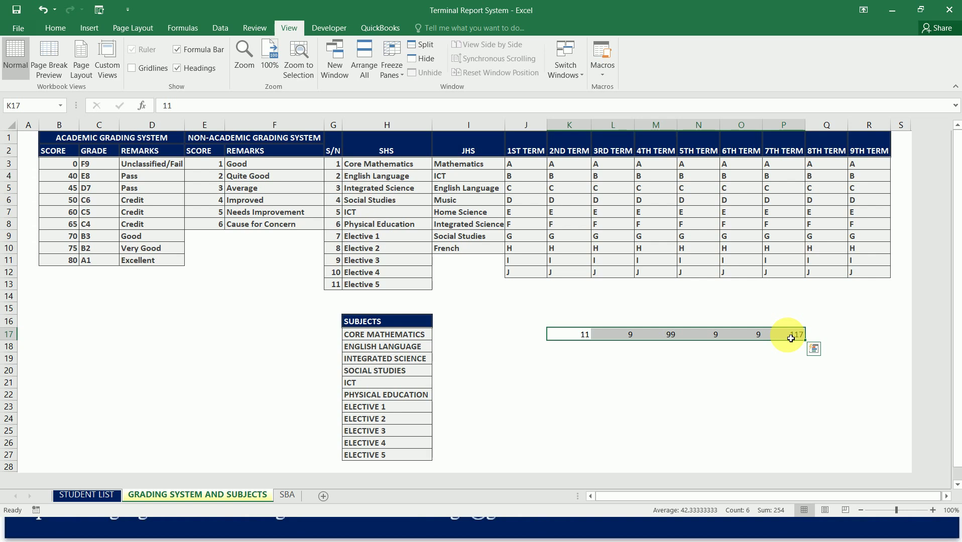
key("Delete")
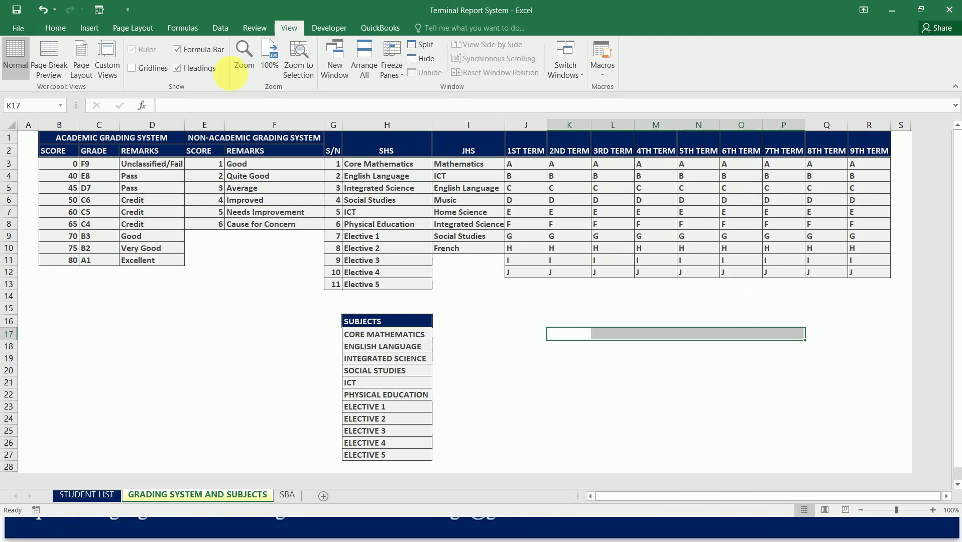
left_click(24, 14)
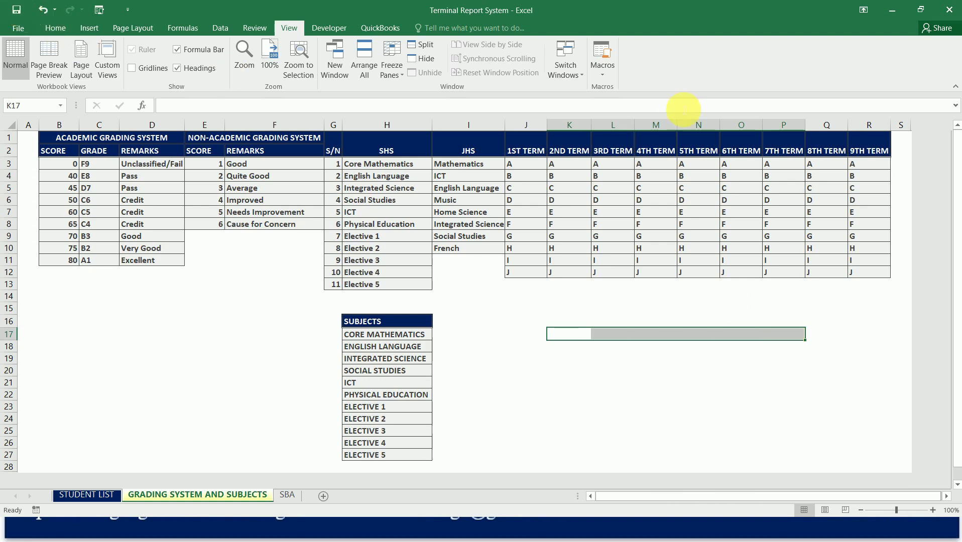